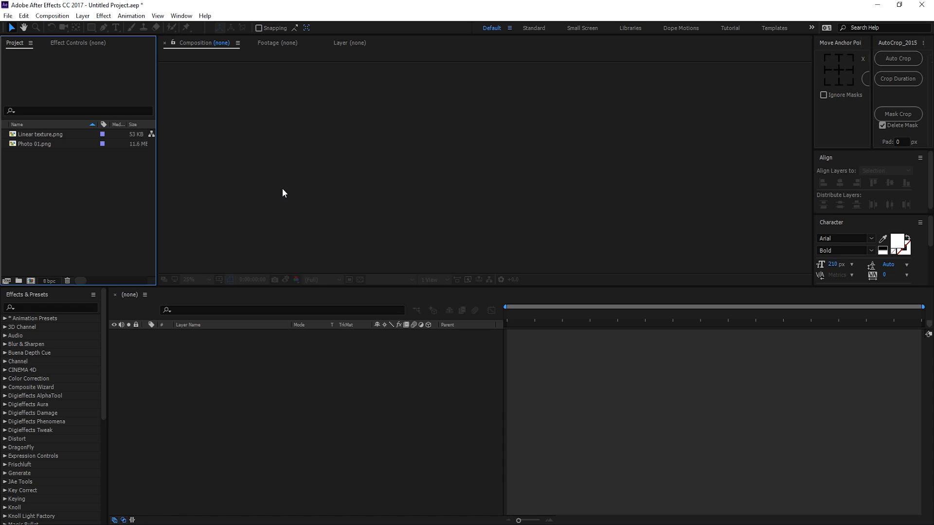
# Step: Create a 1920×1080, 30 fps, five-second composition named 'Main' and enlarge its viewer
pyautogui.click(43, 143)
pyautogui.click(57, 133)
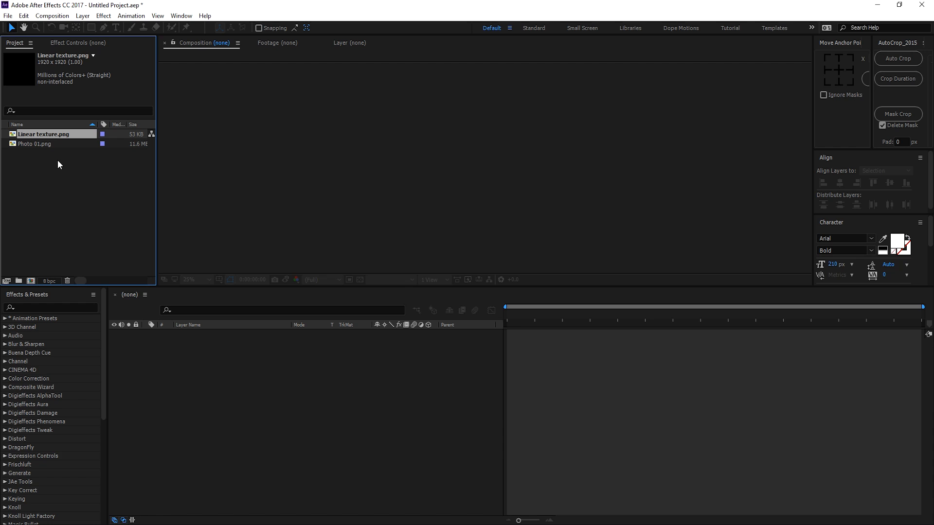
pyautogui.click(25, 151)
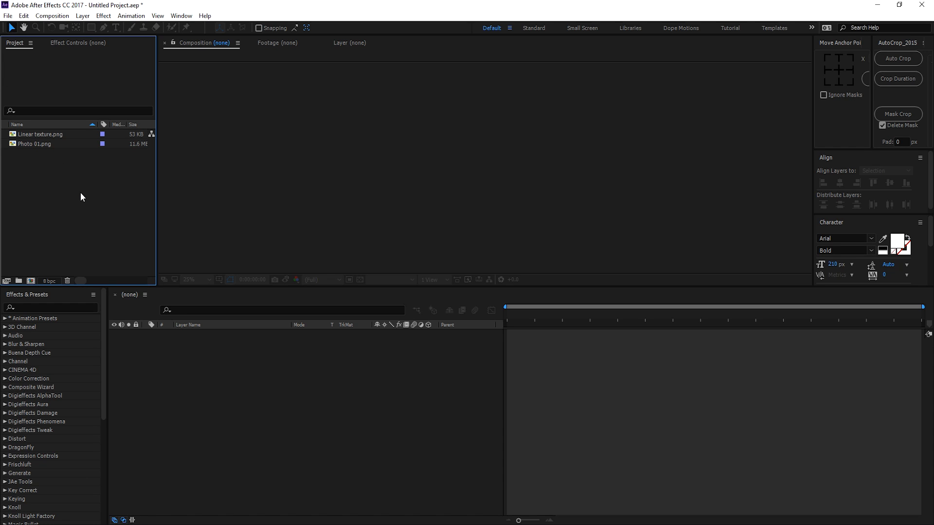
pyautogui.click(30, 281)
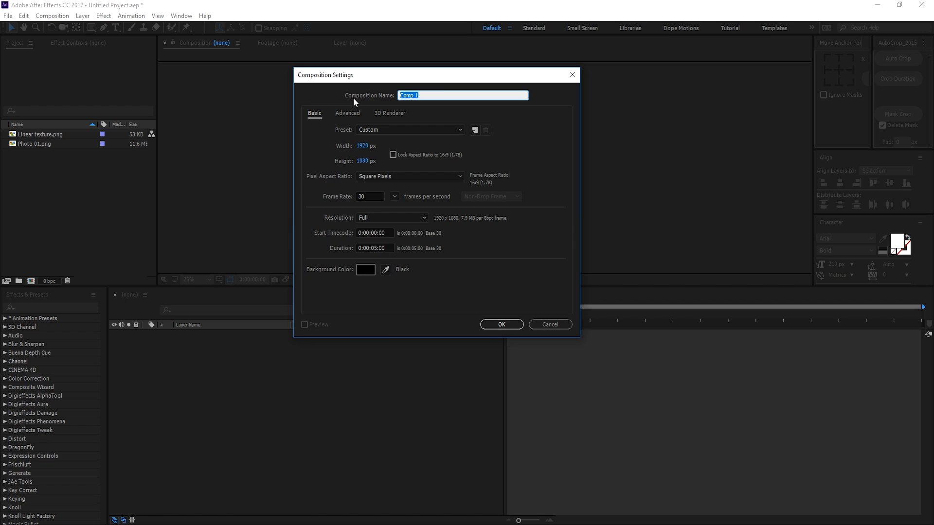
pyautogui.write('Main')
pyautogui.click(500, 323)
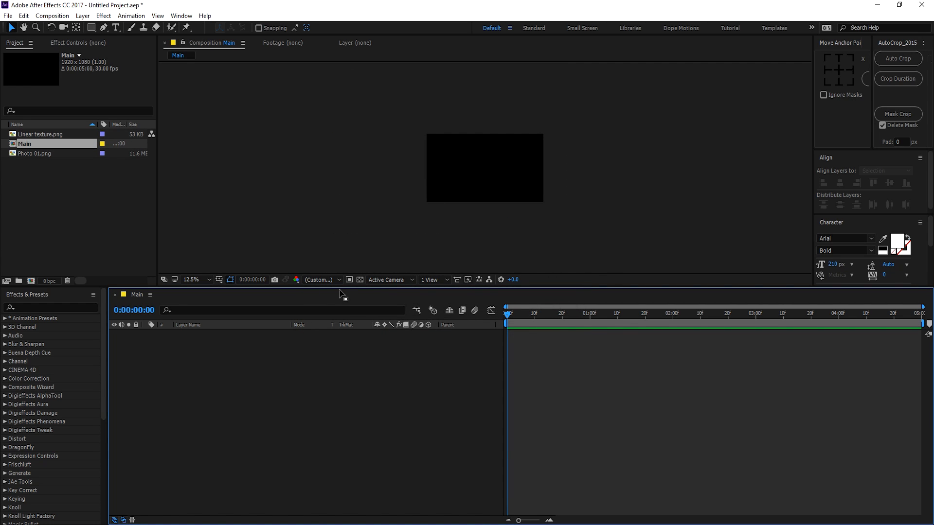
pyautogui.moveTo(341, 292); pyautogui.dragTo(341, 352)
pyautogui.scroll(4, 372, 232)
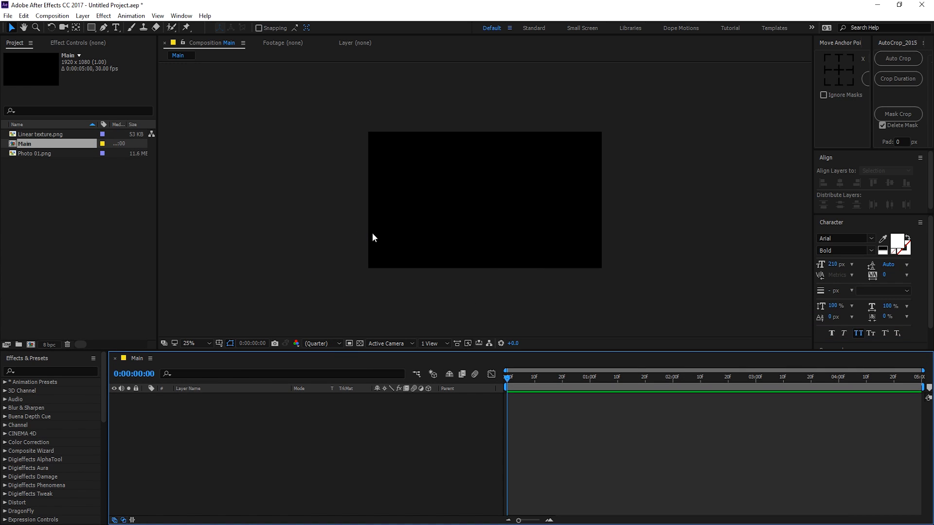
pyautogui.click(45, 222)
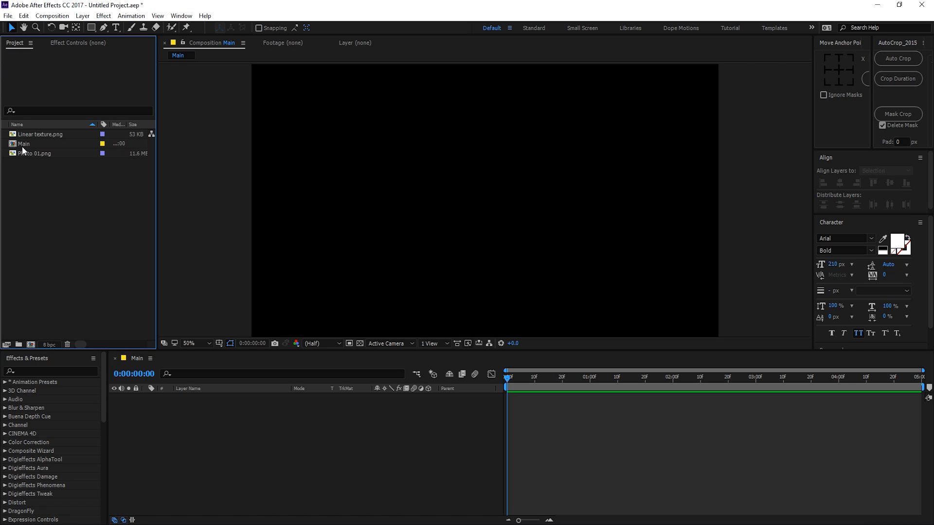
# Step: Create Comp 1 from the UHD 4K 3840×2160 preset with the frame rate changed to 30 fps
pyautogui.click(30, 345)
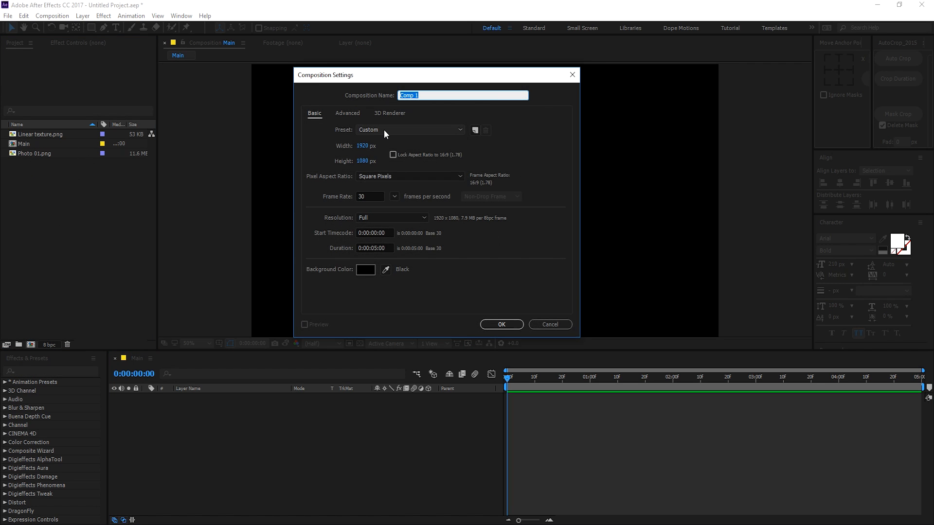
pyautogui.click(384, 130)
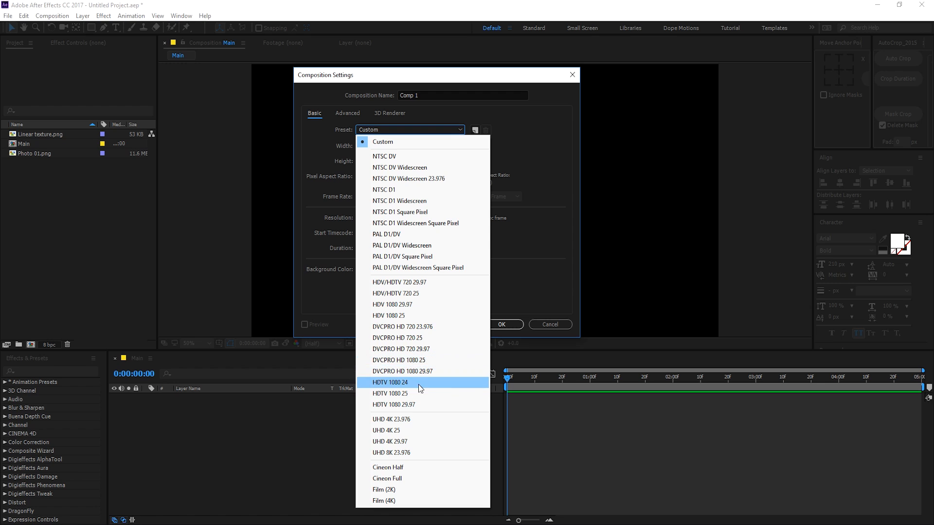
pyautogui.click(403, 421)
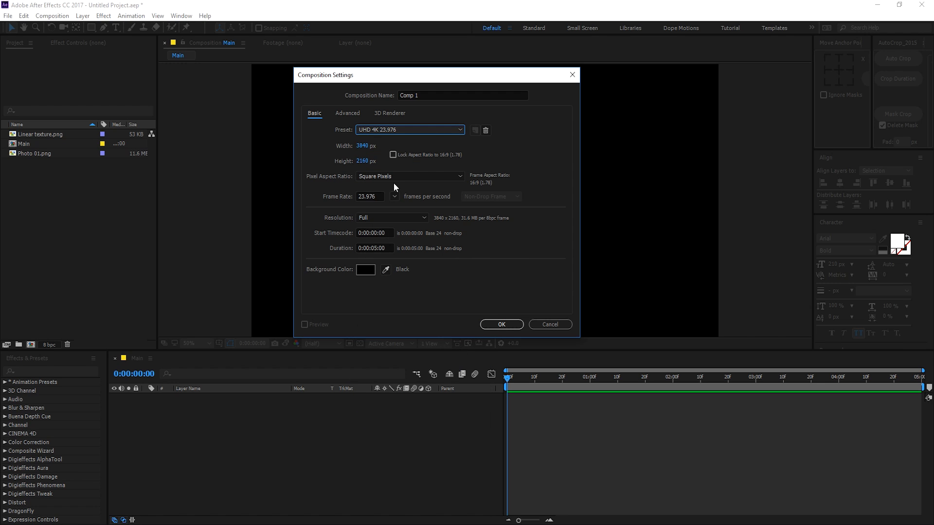
pyautogui.click(394, 196)
pyautogui.click(411, 286)
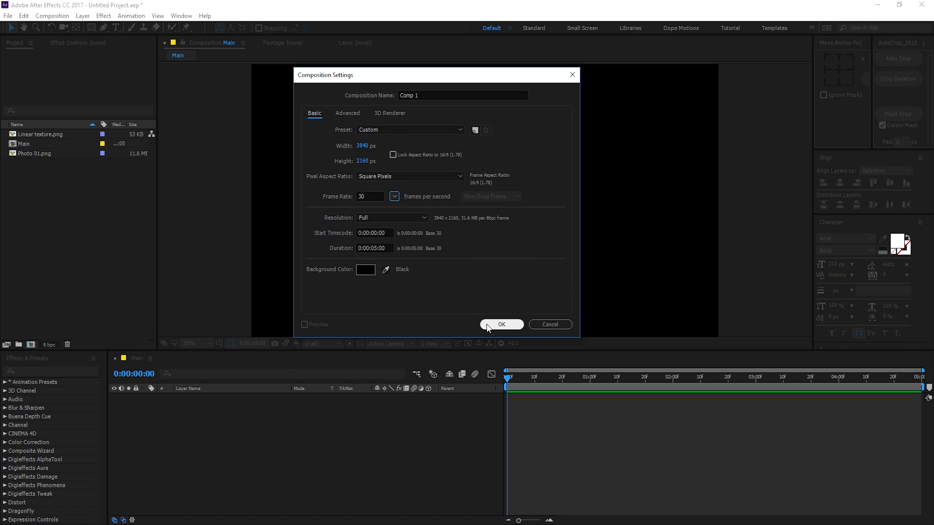
pyautogui.click(502, 324)
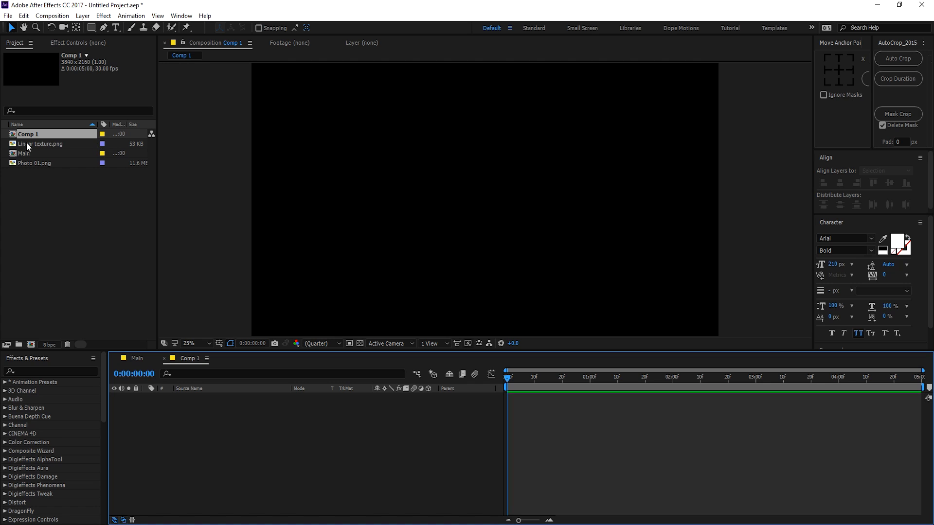
# Step: Add Photo 01.png to Comp 1 and scale it down to 63%
pyautogui.moveTo(26, 162); pyautogui.dragTo(192, 410)
pyautogui.scroll(-1, 446, 291)
pyautogui.scroll(1, 454, 267)
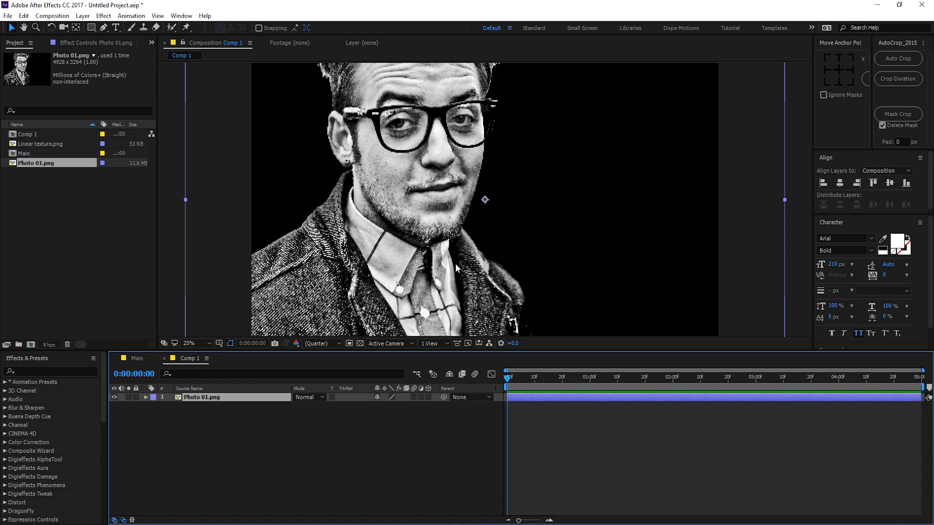
pyautogui.press('s')
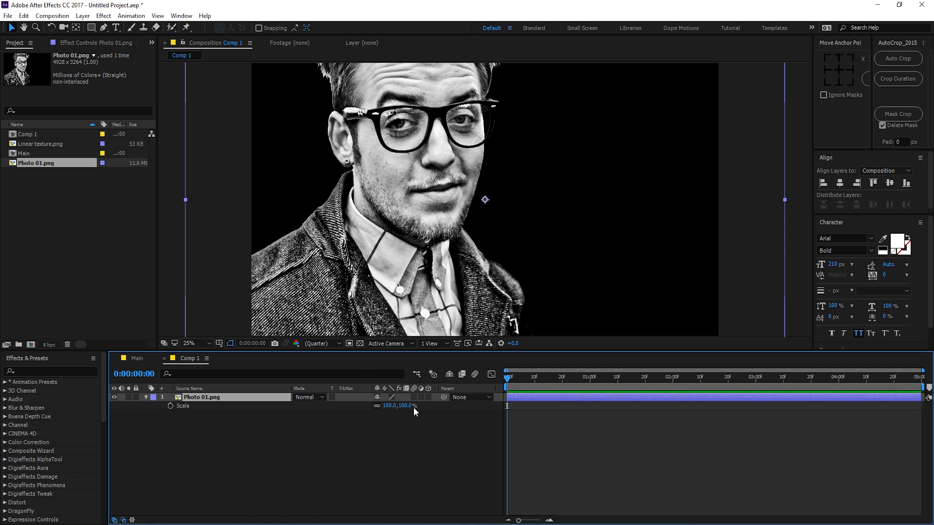
pyautogui.moveTo(414, 407); pyautogui.dragTo(387, 406)
pyautogui.moveTo(402, 258)
pyautogui.mouseDown()
pyautogui.moveTo(413, 224)
pyautogui.moveTo(409, 260)
pyautogui.mouseUp()
pyautogui.moveTo(350, 350); pyautogui.dragTo(348, 393)
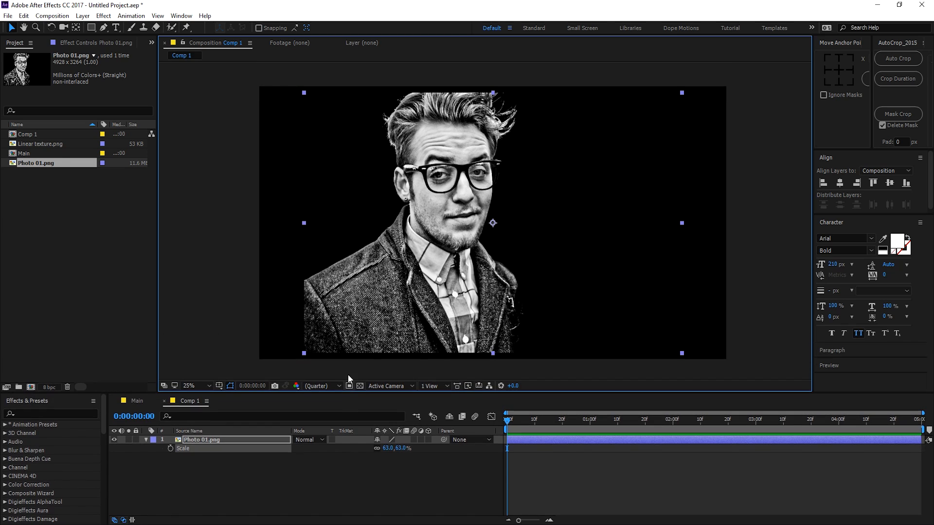
pyautogui.click(249, 501)
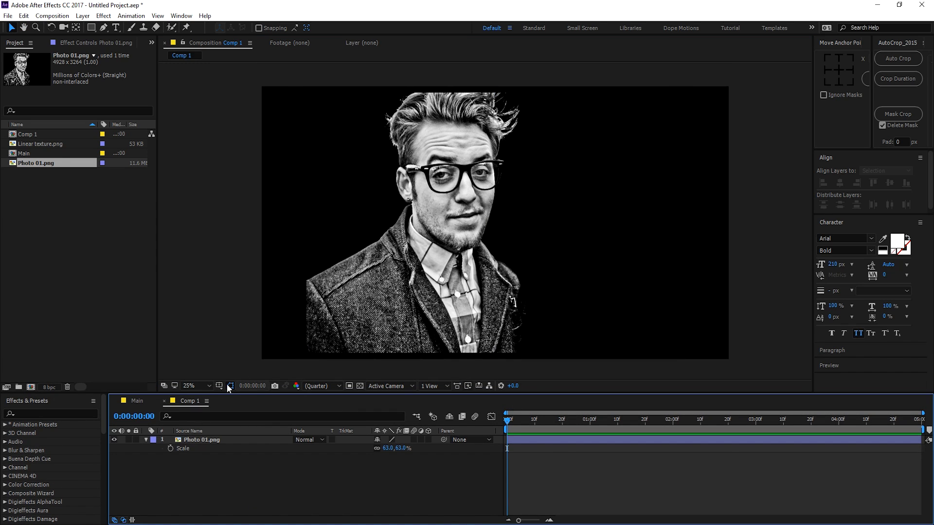
pyautogui.click(148, 439)
pyautogui.click(146, 440)
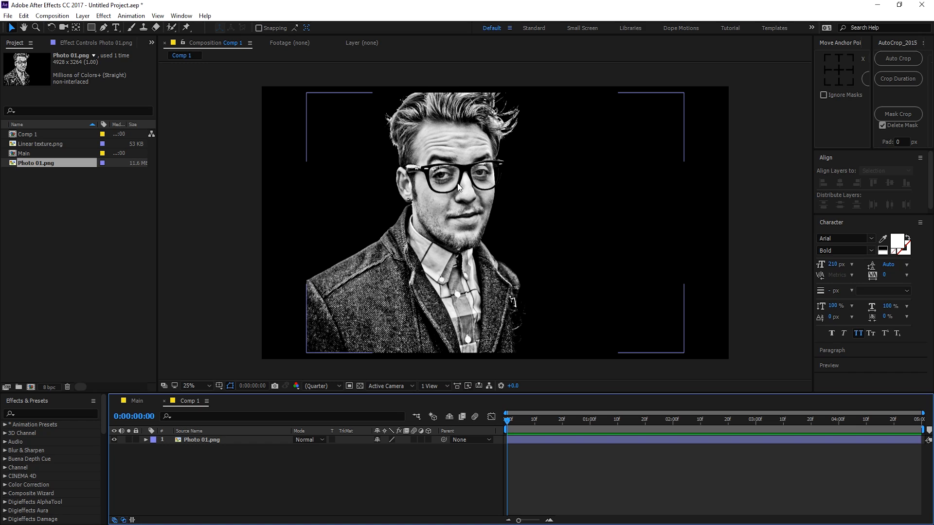
pyautogui.click(91, 27)
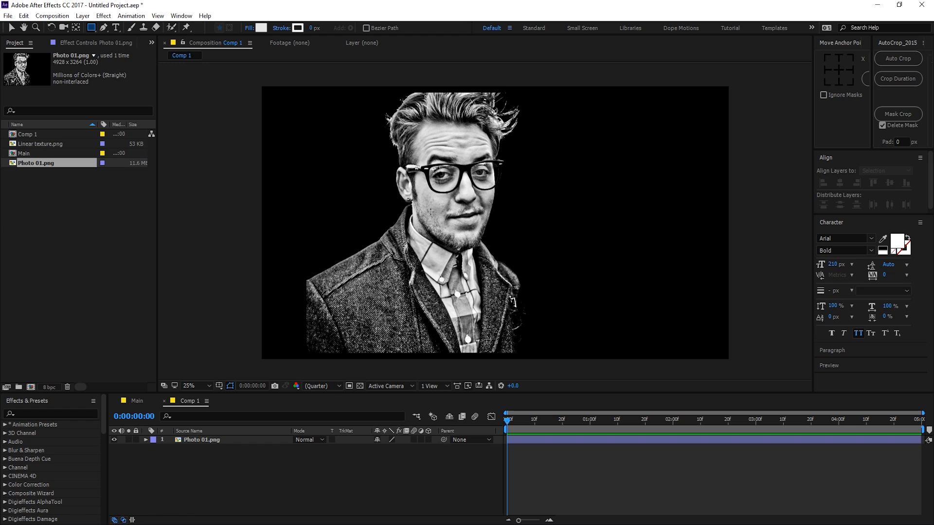
# Step: Draw a rectangle over the face, centre its anchor, and set its path size to 1603
pyautogui.moveTo(431, 212); pyautogui.dragTo(563, 350)
pyautogui.press('v')
pyautogui.hotkey('ctrl', 'alt', 'Home')
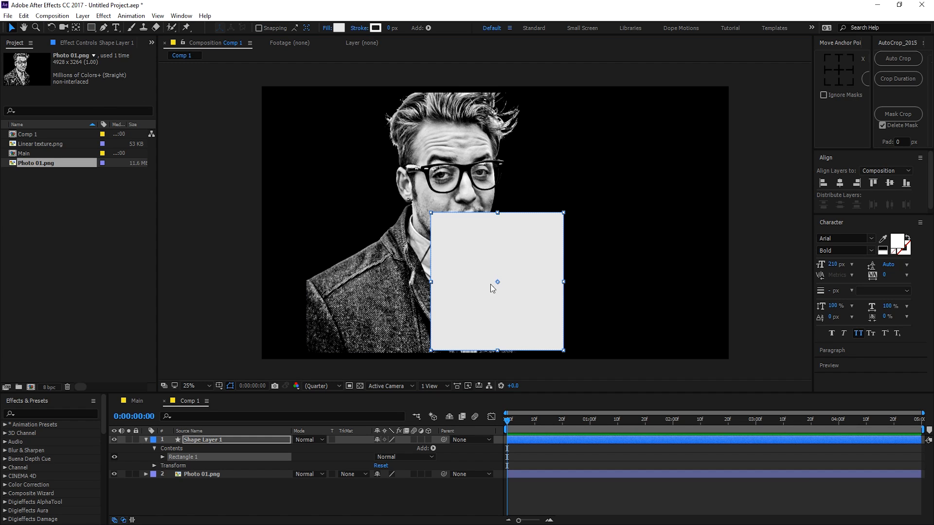
pyautogui.moveTo(491, 286); pyautogui.dragTo(439, 218)
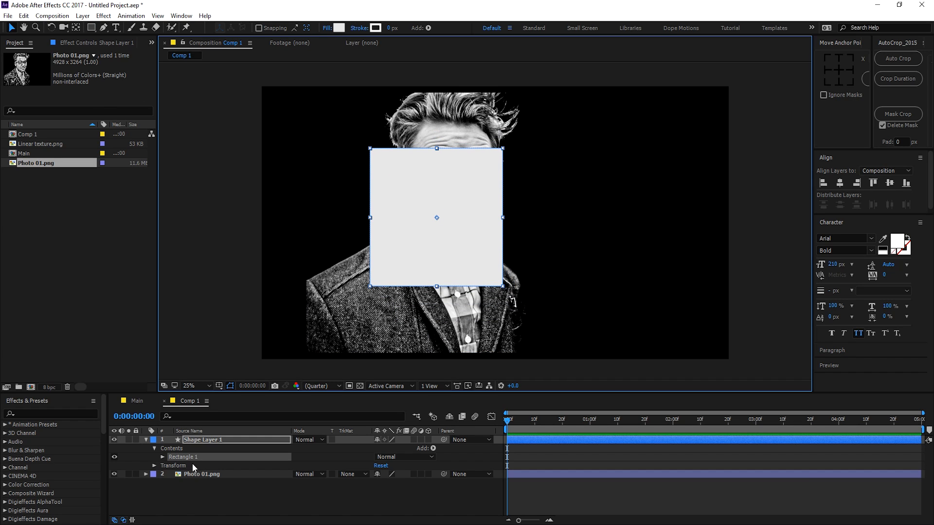
pyautogui.click(162, 457)
pyautogui.click(170, 466)
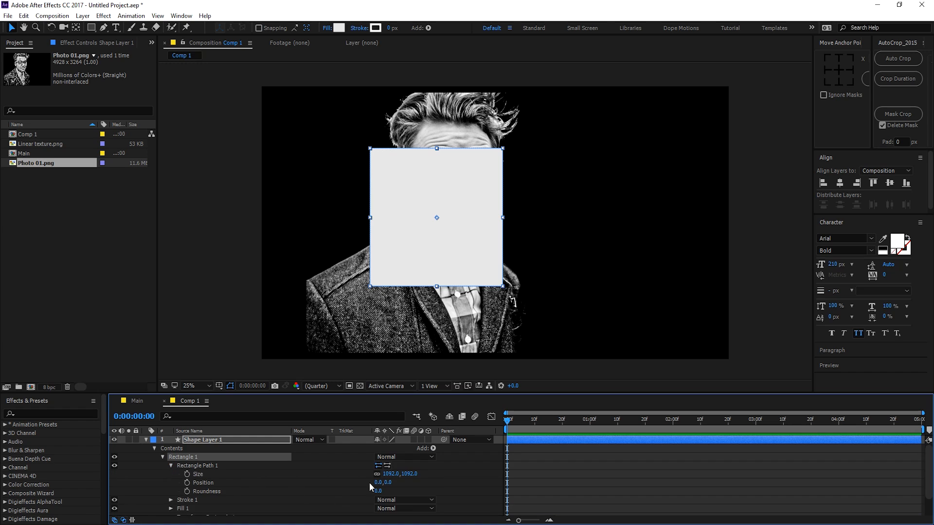
pyautogui.moveTo(390, 474); pyautogui.dragTo(635, 478)
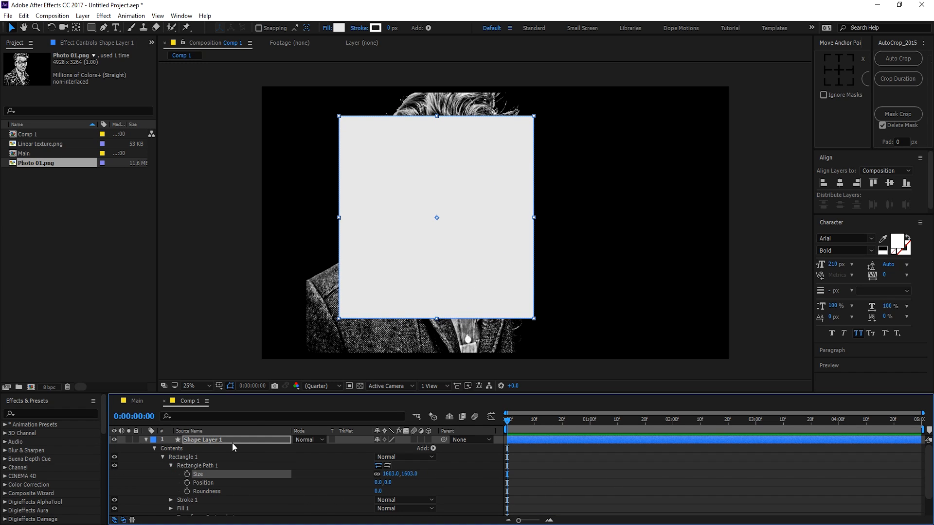
pyautogui.click(145, 439)
# Step: Set Photo 01.png's track matte to Alpha Matte using the shape layer
pyautogui.click(385, 449)
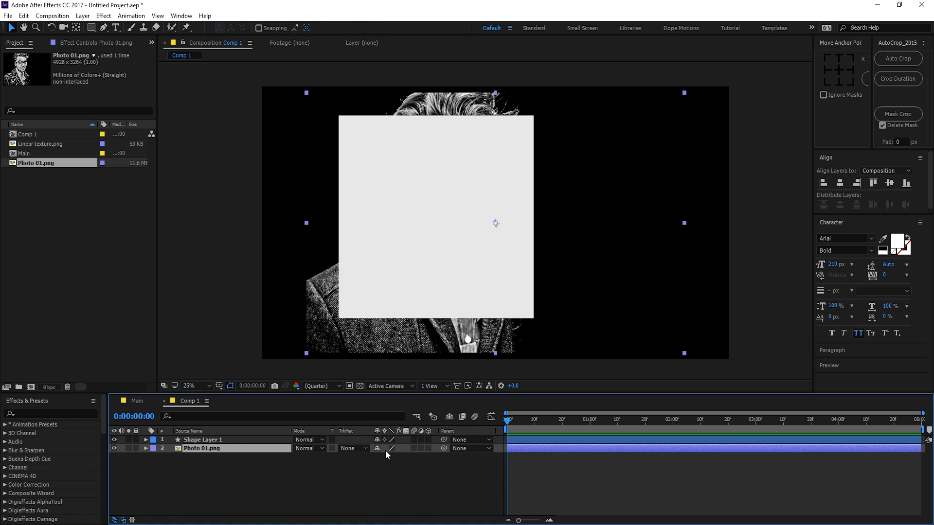
pyautogui.click(465, 448)
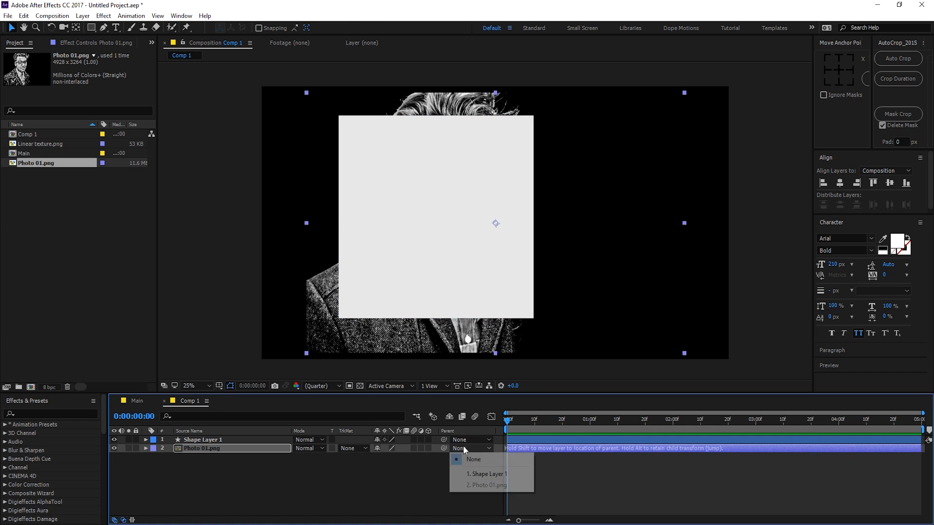
pyautogui.click(355, 448)
pyautogui.click(390, 474)
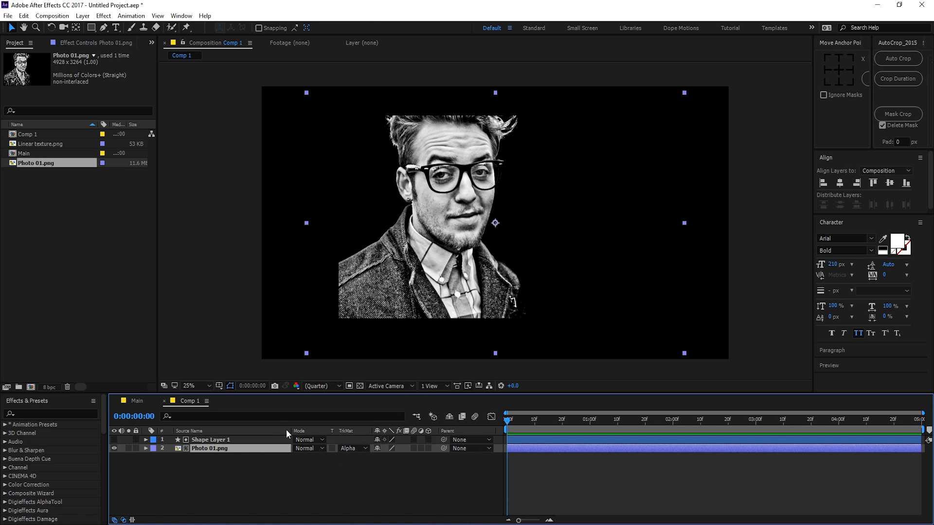
# Step: Rotate the square shape layer 45° into a diamond, nudge it up-left, and centre its anchor
pyautogui.click(205, 440)
pyautogui.press('r')
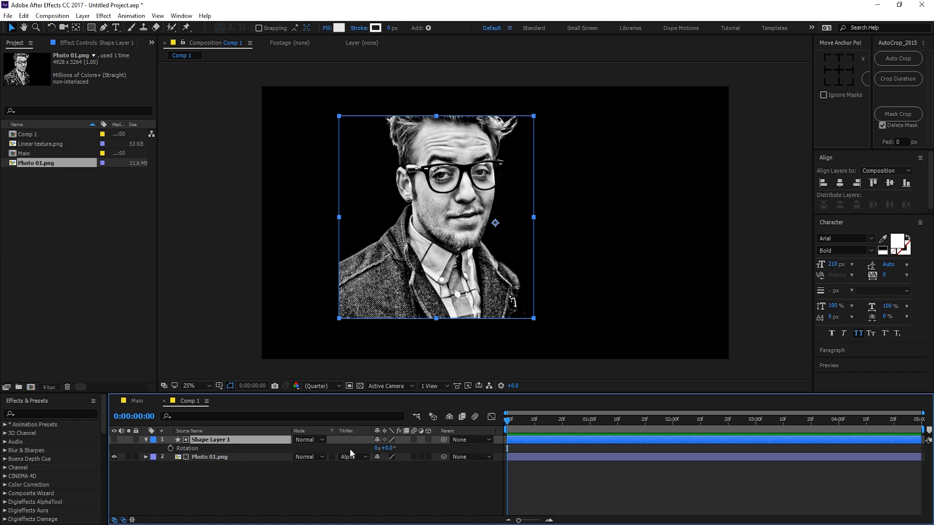
pyautogui.click(393, 454)
pyautogui.click(389, 448)
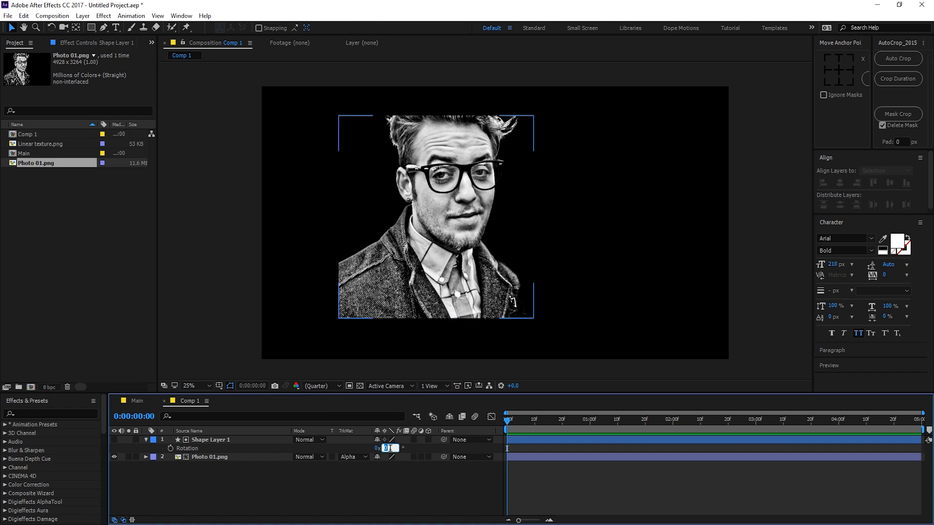
pyautogui.write('45')
pyautogui.press('Return')
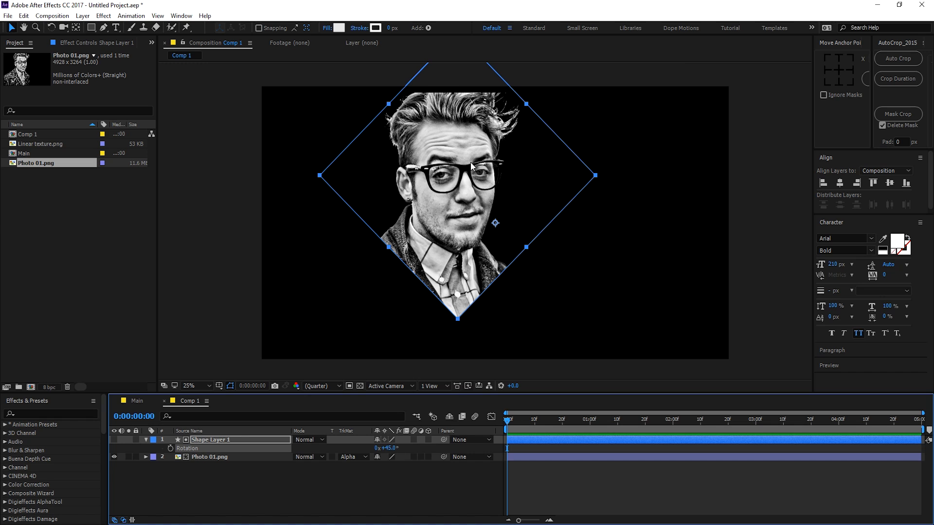
pyautogui.moveTo(455, 220); pyautogui.dragTo(429, 226)
pyautogui.click(838, 70)
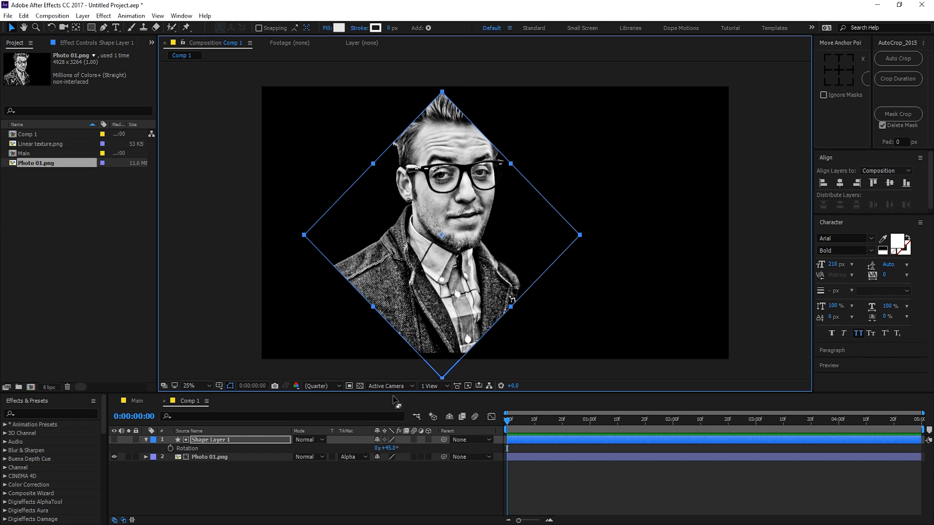
pyautogui.click(146, 439)
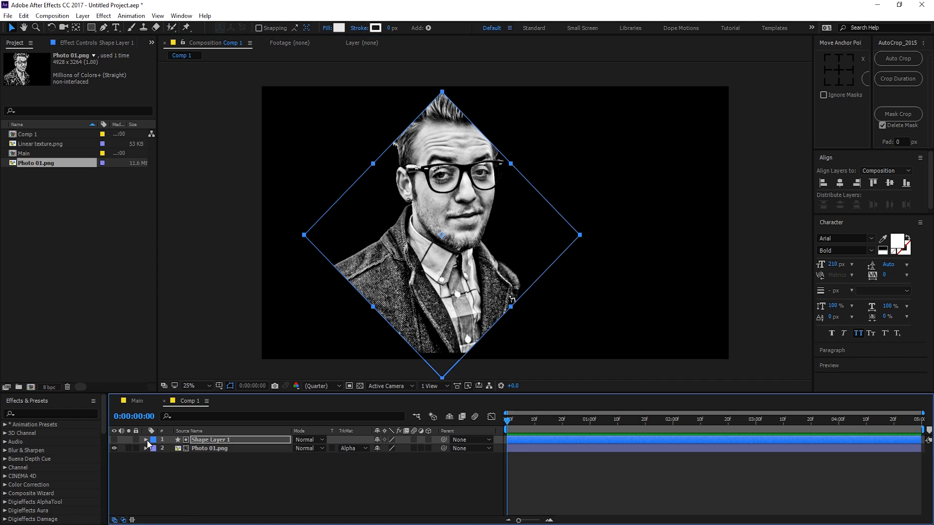
# Step: Resize the diamond's Rectangle Path to 1420 and reposition it over the face and torso
pyautogui.click(147, 439)
pyautogui.click(153, 457)
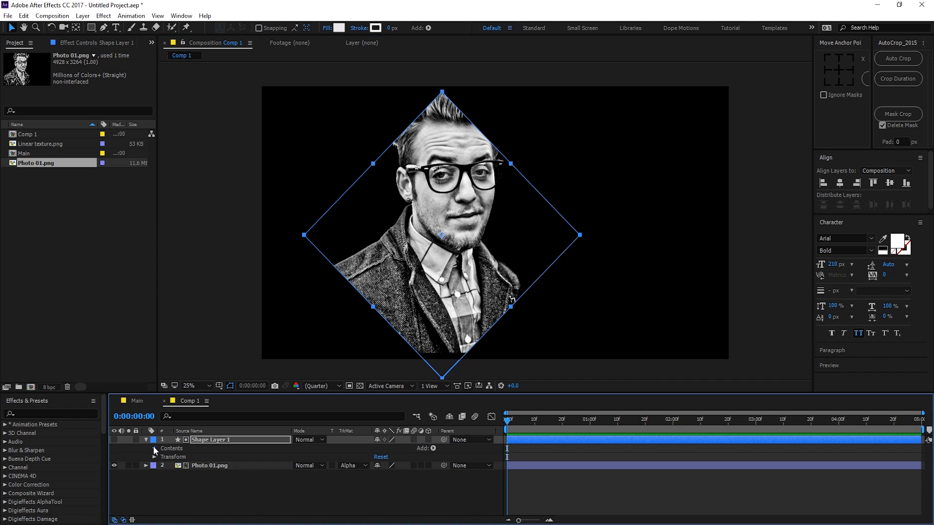
pyautogui.click(153, 448)
pyautogui.click(163, 457)
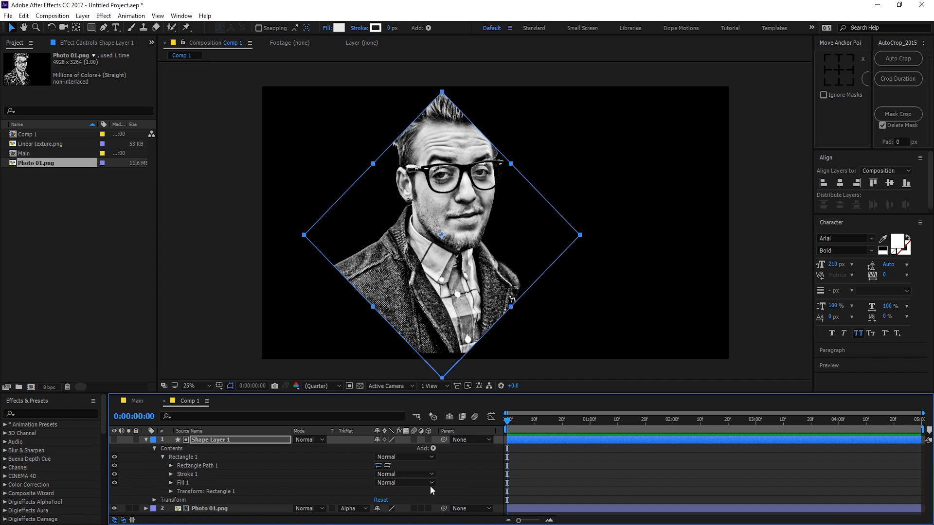
pyautogui.click(171, 466)
pyautogui.click(386, 470)
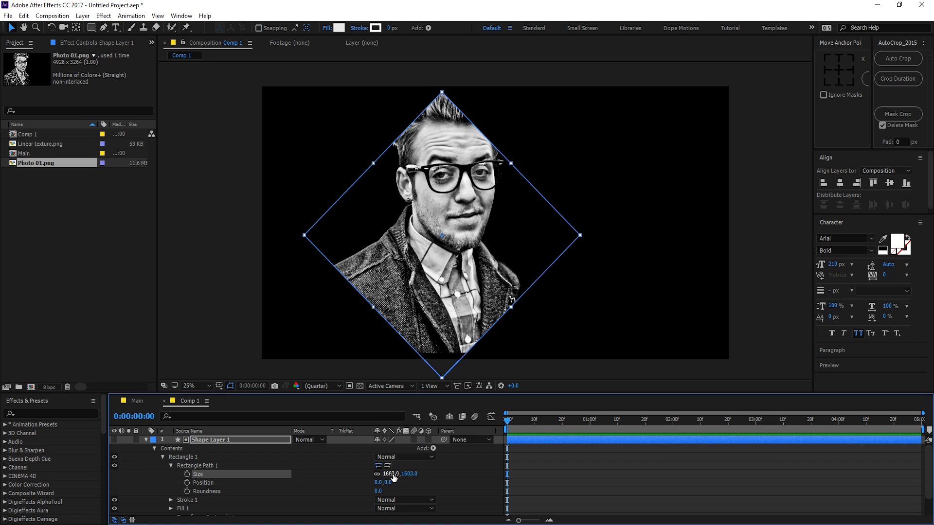
pyautogui.moveTo(393, 477); pyautogui.dragTo(433, 370)
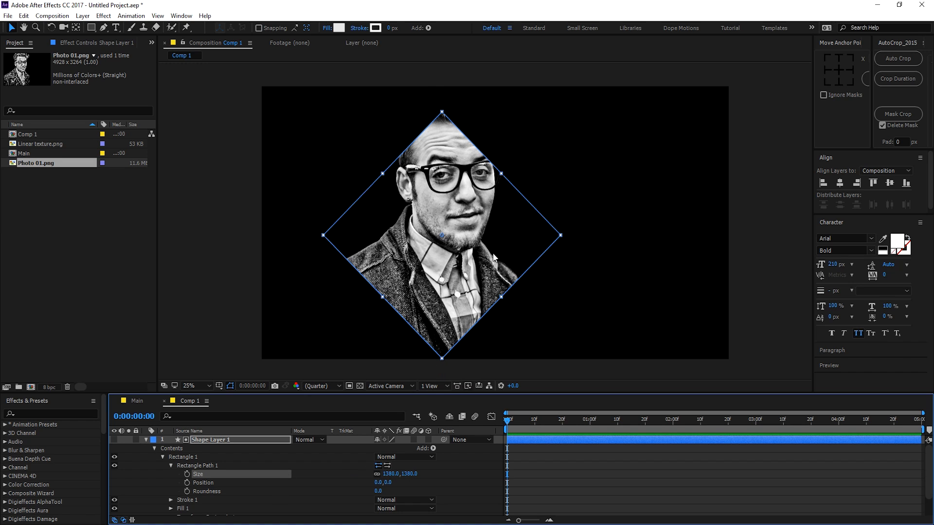
pyautogui.moveTo(493, 257); pyautogui.dragTo(495, 239)
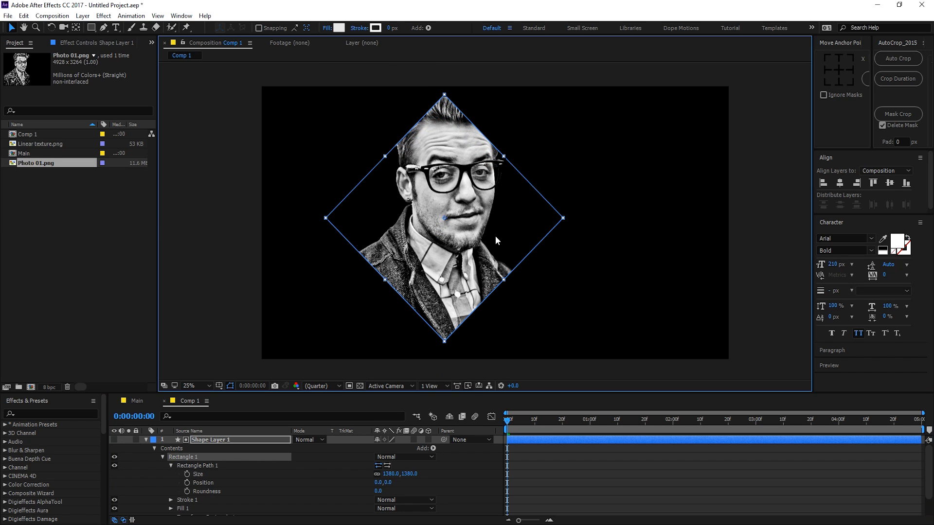
pyautogui.moveTo(408, 474)
pyautogui.mouseDown()
pyautogui.moveTo(441, 472)
pyautogui.moveTo(424, 472)
pyautogui.mouseUp()
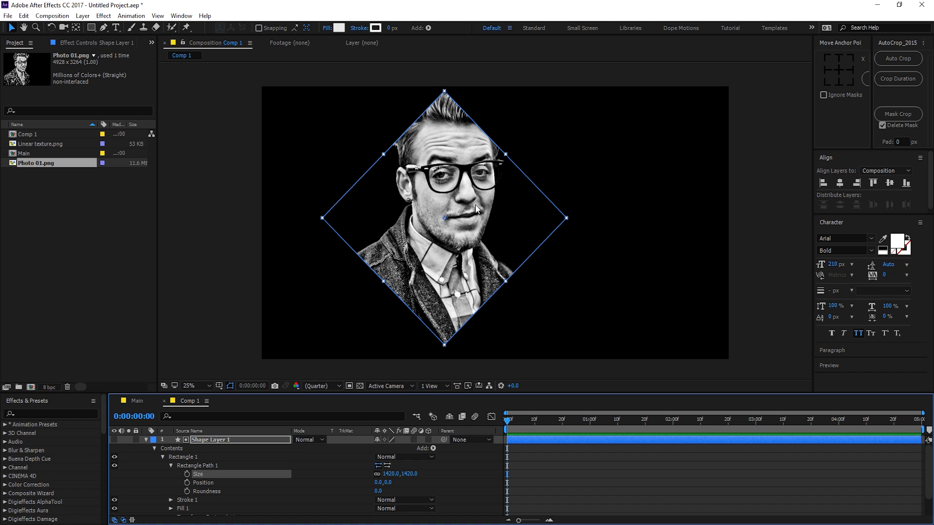
pyautogui.moveTo(474, 204); pyautogui.dragTo(471, 205)
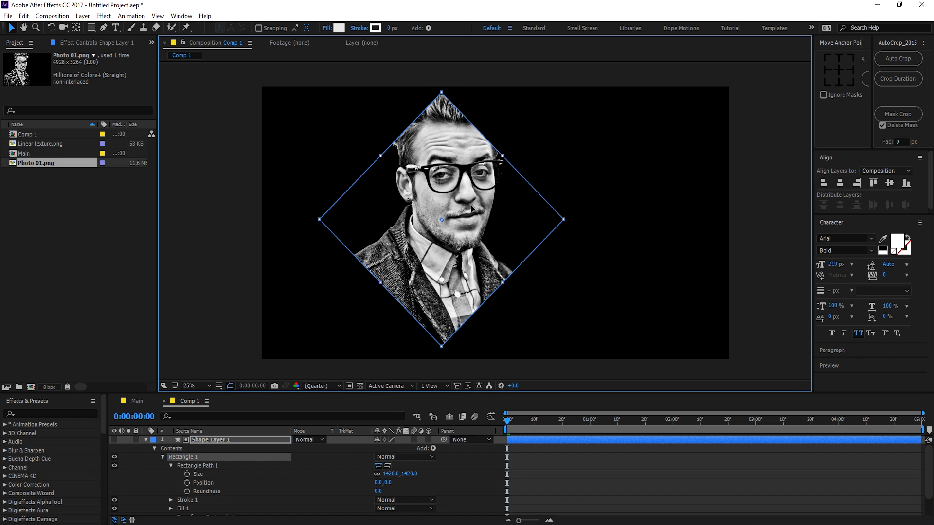
pyautogui.click(480, 481)
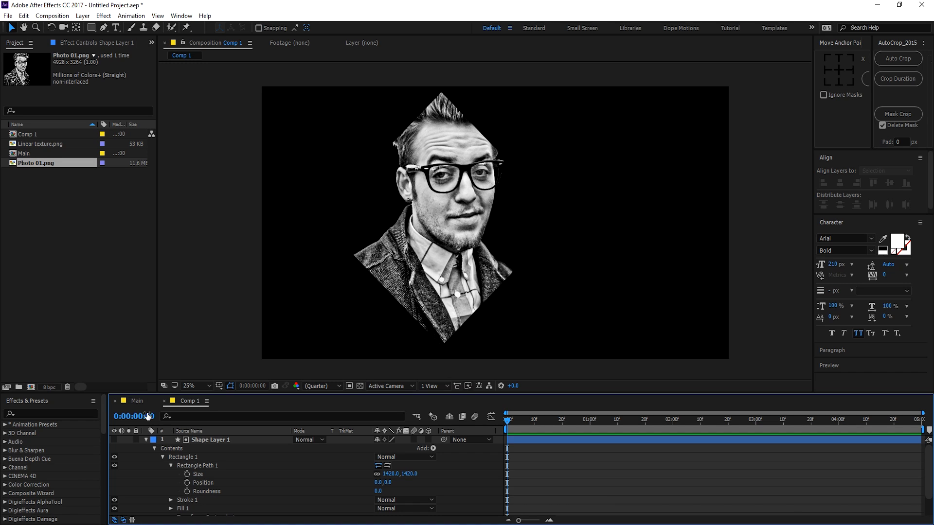
pyautogui.click(146, 440)
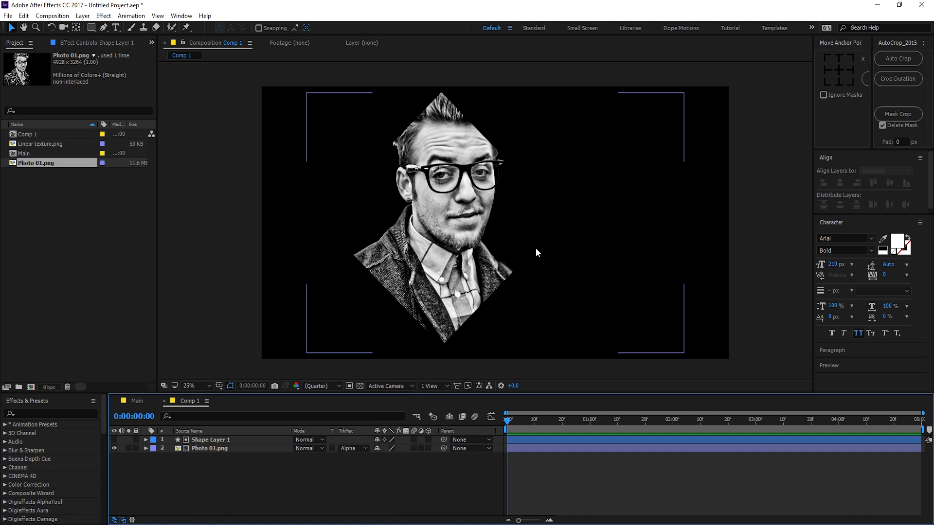
pyautogui.click(200, 439)
# Step: Nudge the diamond shape layer slightly to the right
pyautogui.click(443, 276)
pyautogui.moveTo(443, 276); pyautogui.dragTo(446, 276)
pyautogui.press('Return')
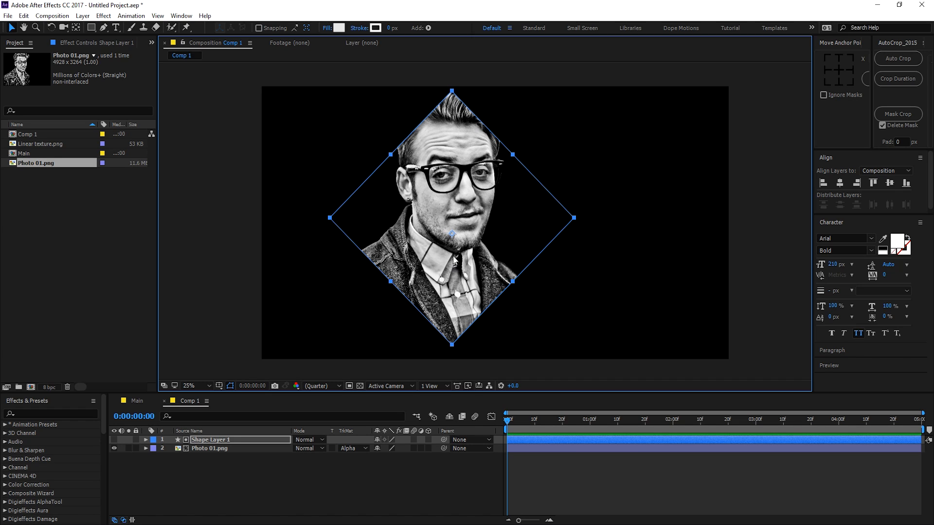
pyautogui.click(337, 498)
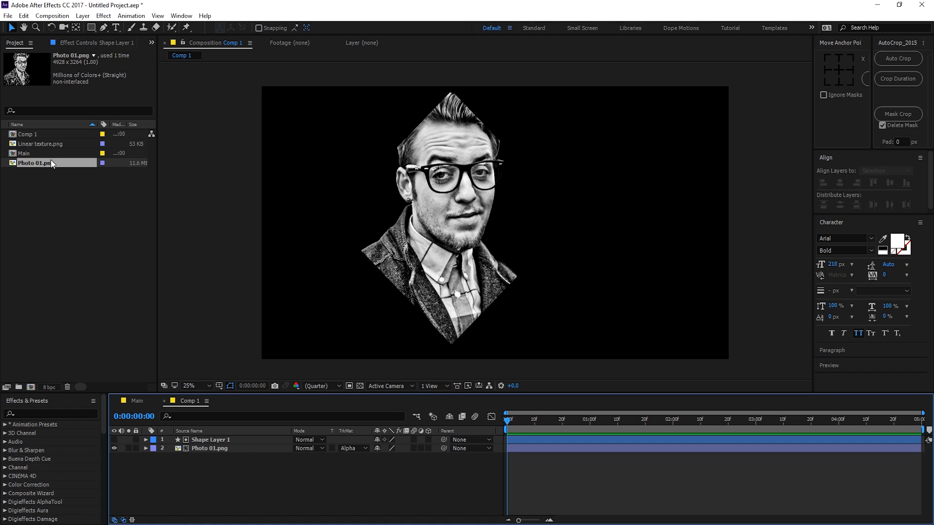
# Step: Rename the Comp 1 composition to 'Image'
pyautogui.click(33, 138)
pyautogui.press('Return')
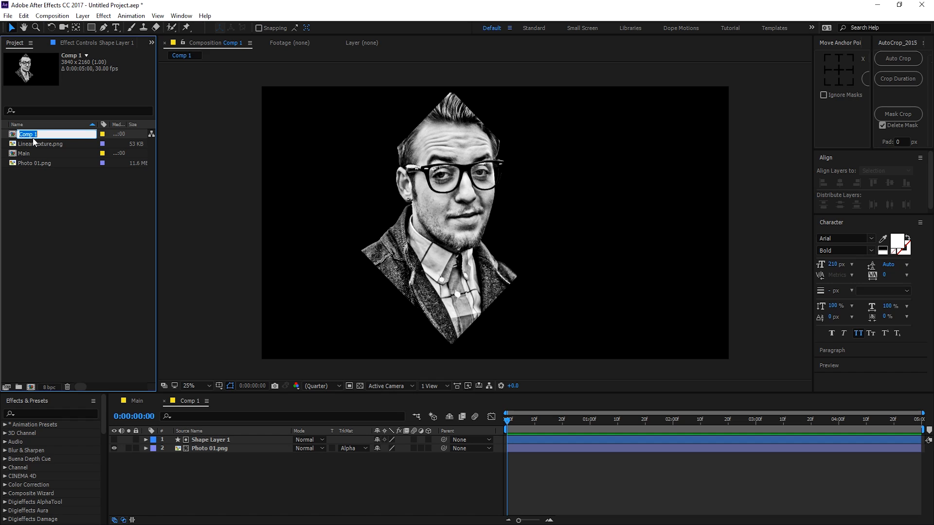
pyautogui.write('Image')
pyautogui.click(41, 235)
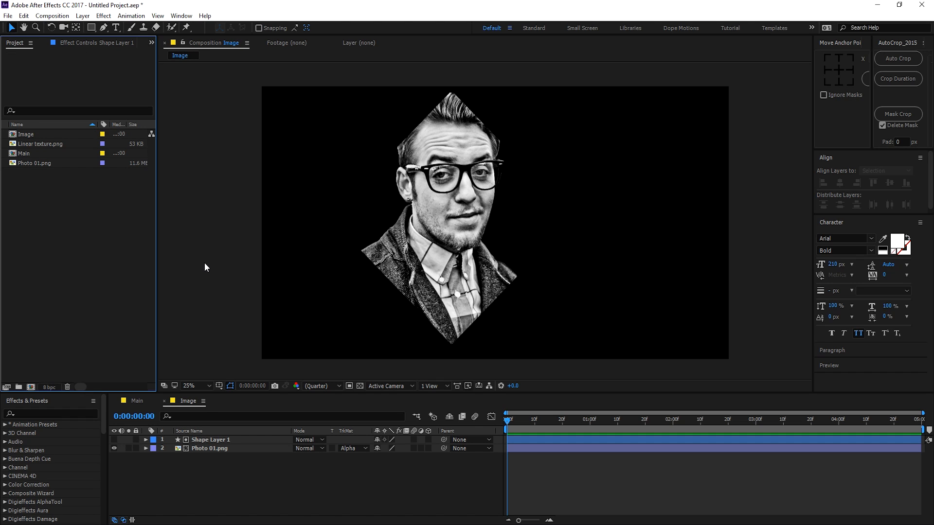
# Step: Start a new 1500×1500 px composition and begin typing the name 'Ani'
pyautogui.click(31, 387)
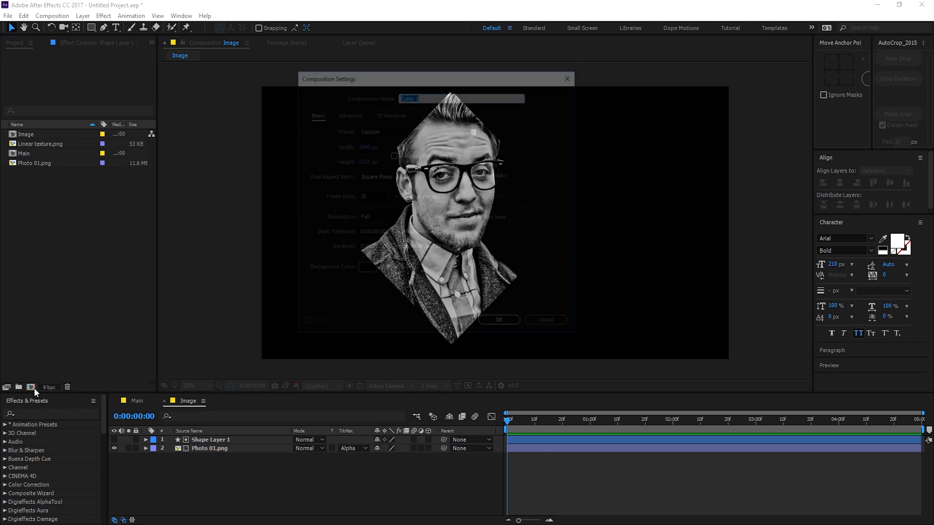
pyautogui.doubleClick(364, 145)
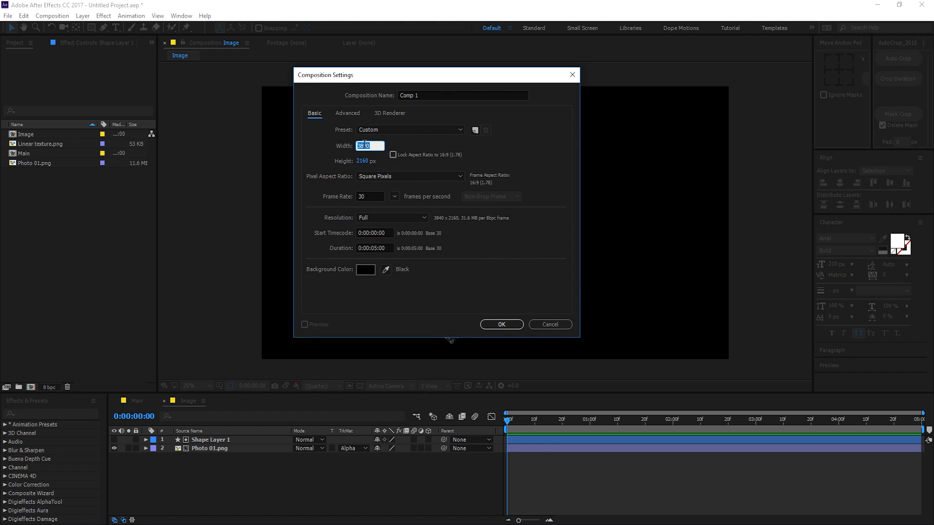
pyautogui.write('1500')
pyautogui.doubleClick(362, 161)
pyautogui.write('1500')
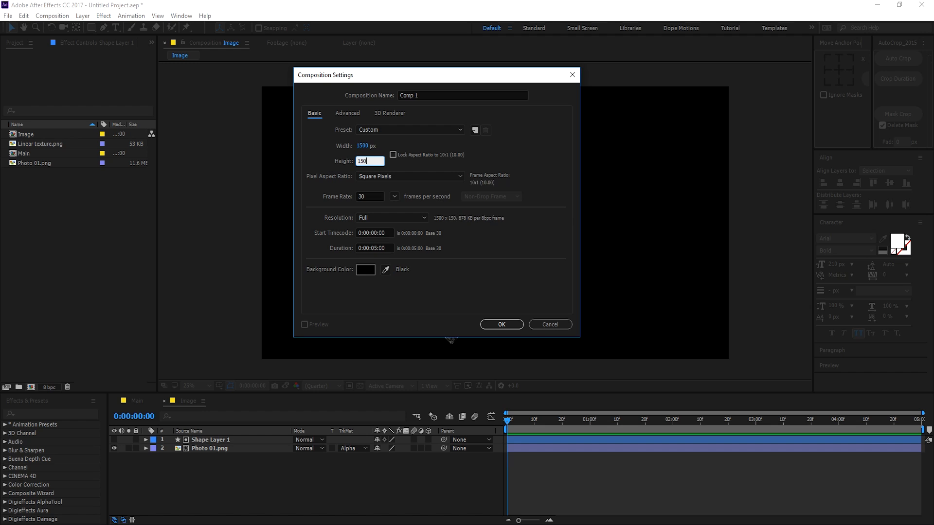
pyautogui.click(527, 290)
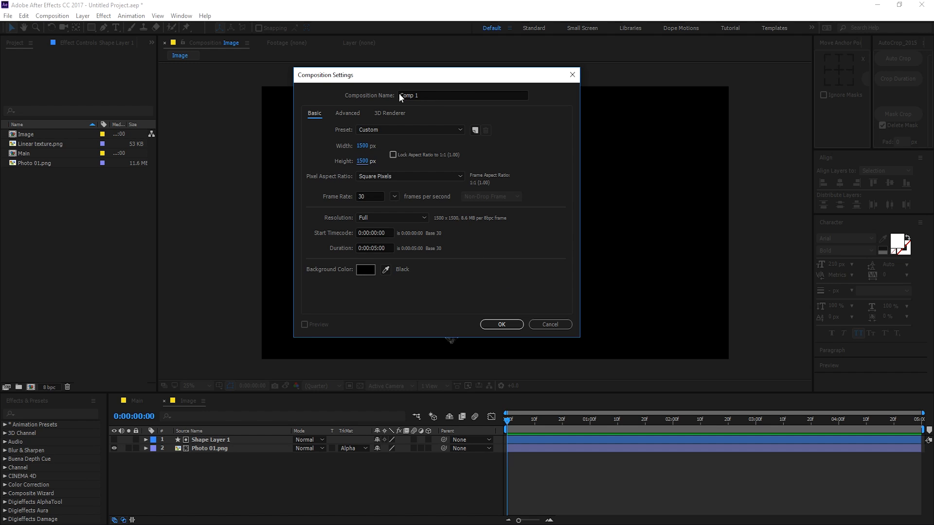
pyautogui.click(429, 95)
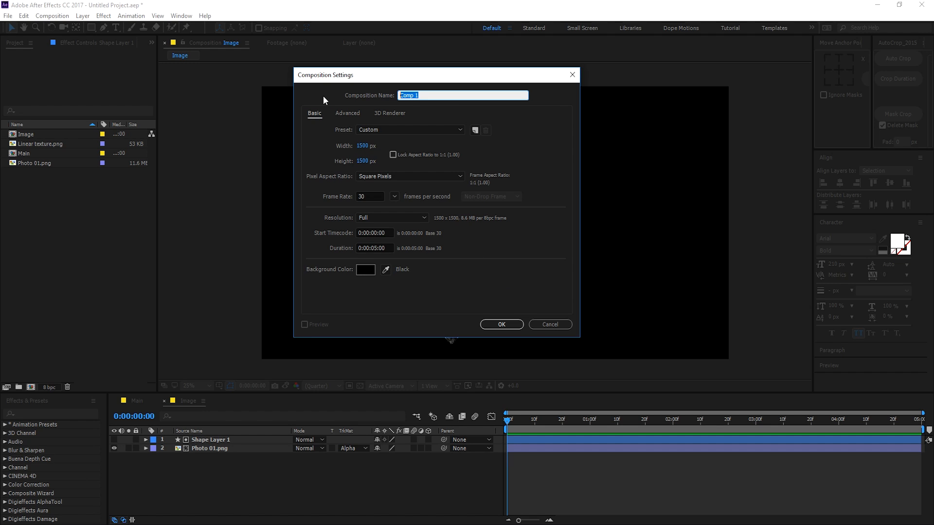
pyautogui.write('Animation')
# Step: Create the 1500×1500 Animation composition and enlarge its viewer
pyautogui.click(494, 326)
pyautogui.scroll(2, 448, 199)
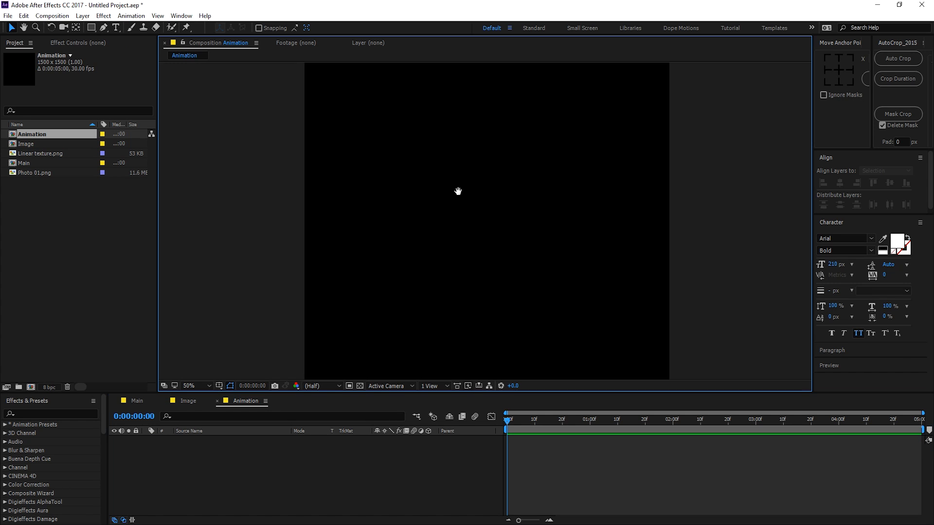
pyautogui.moveTo(343, 392); pyautogui.dragTo(342, 422)
pyautogui.click(233, 495)
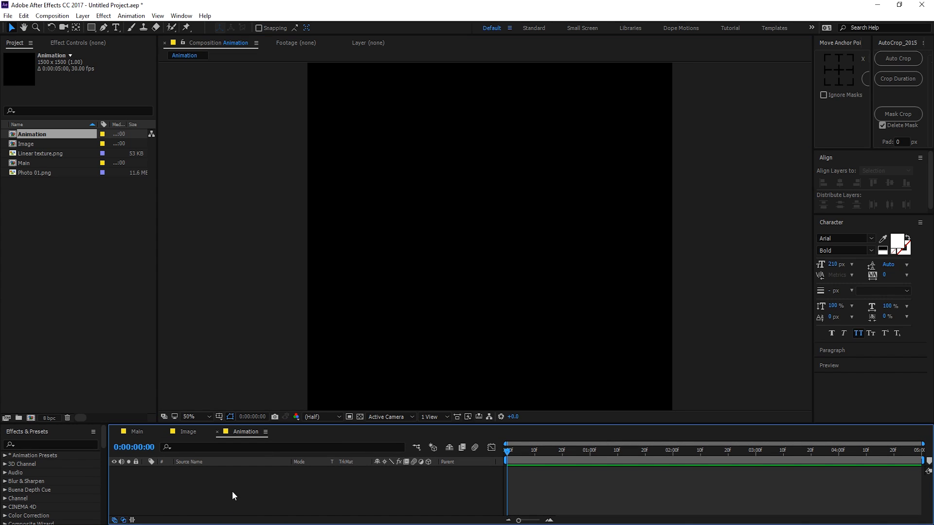
# Step: Draw a full-width white bar, centre its anchor point, and duplicate it with Ctrl+D
pyautogui.click(91, 28)
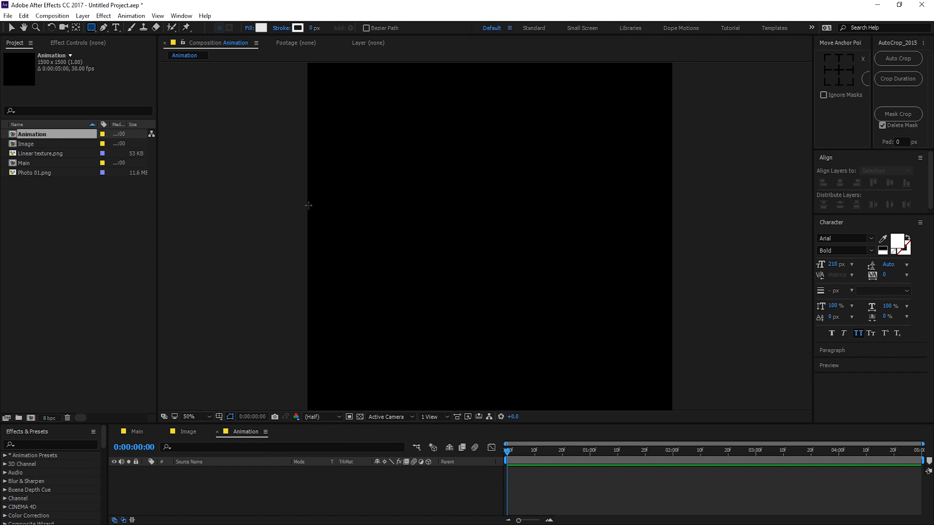
pyautogui.moveTo(309, 205)
pyautogui.mouseDown()
pyautogui.moveTo(358, 249)
pyautogui.moveTo(671, 254)
pyautogui.mouseUp()
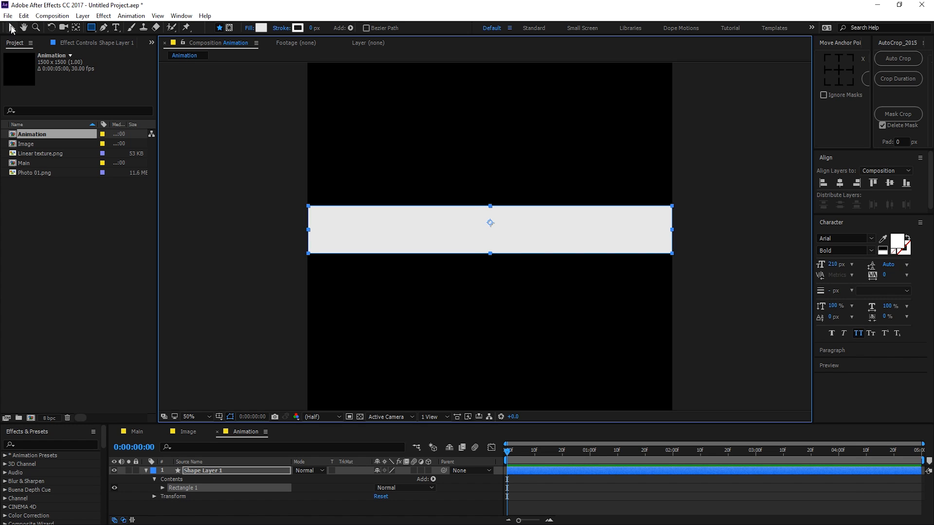
pyautogui.click(11, 27)
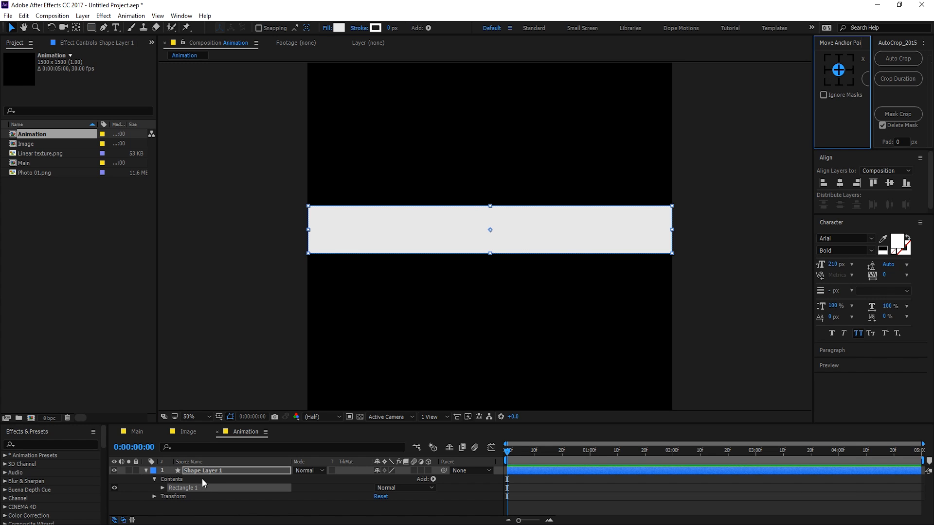
pyautogui.click(219, 471)
pyautogui.click(838, 69)
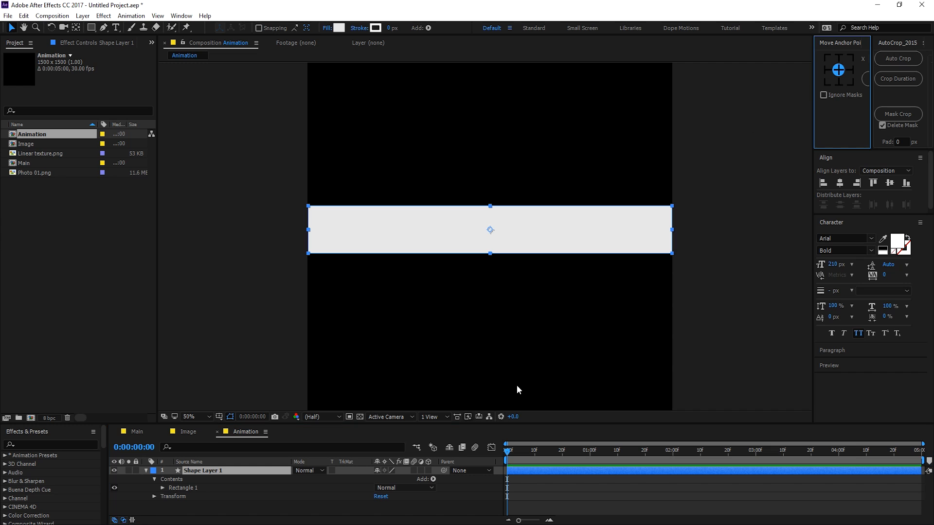
pyautogui.click(146, 471)
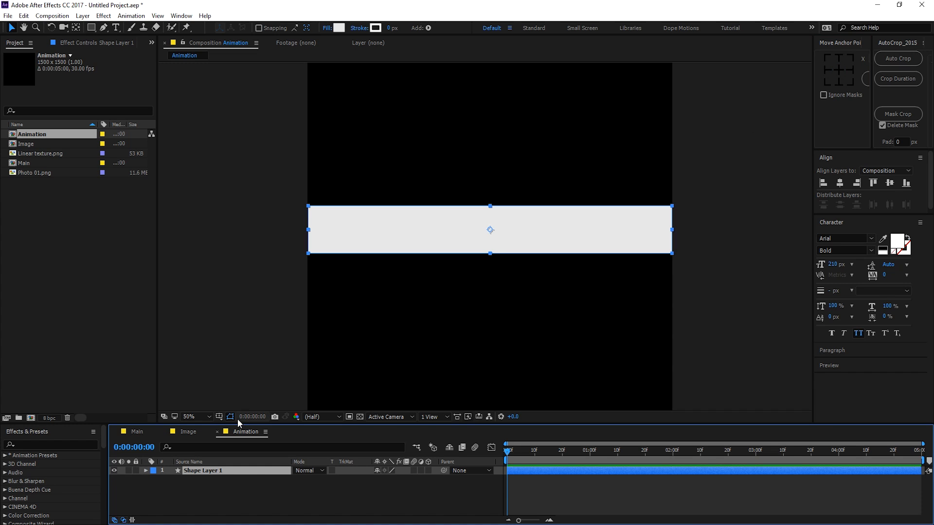
pyautogui.moveTo(231, 423); pyautogui.dragTo(248, 372)
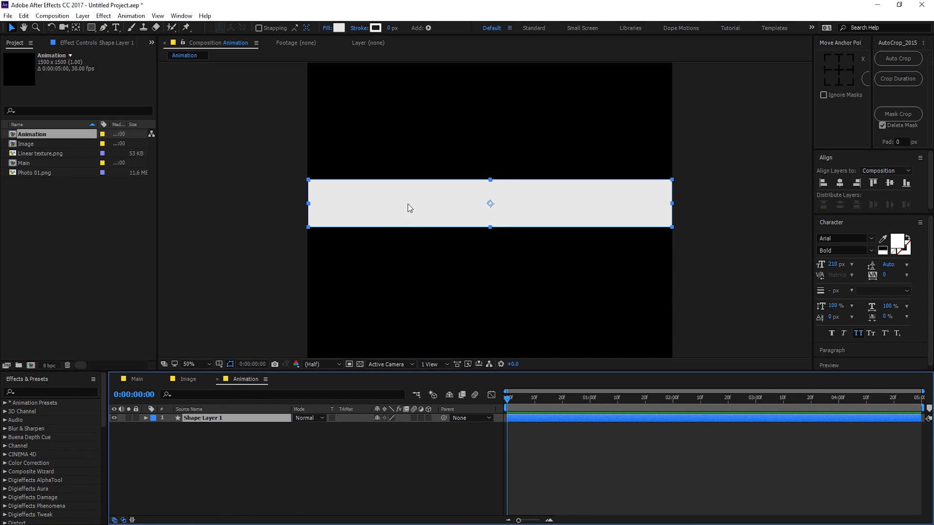
pyautogui.scroll(-2, 407, 203)
pyautogui.hotkey('ctrl', 'd')
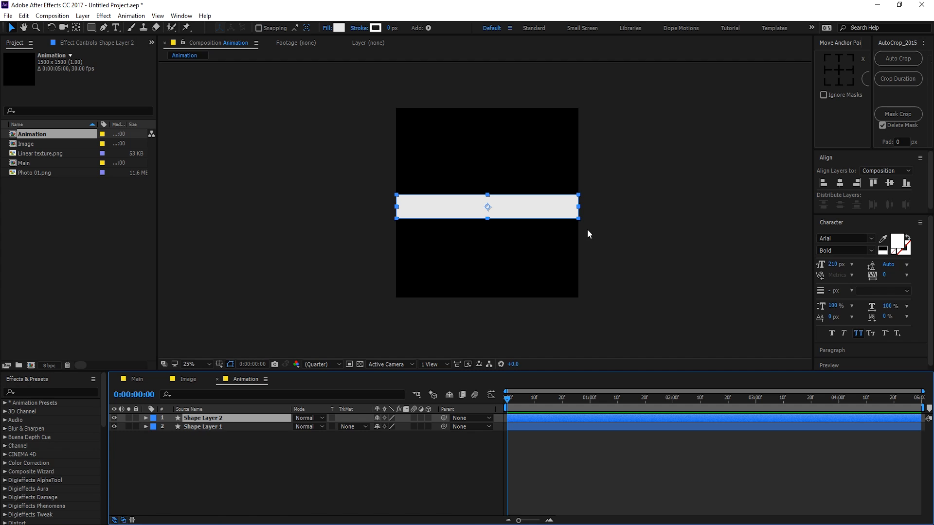
# Step: Duplicate and reposition the bar repeatedly to stack eight white bars, Shape Layer 1–8, across the frame
pyautogui.click(486, 209)
pyautogui.moveTo(489, 204); pyautogui.dragTo(494, 172)
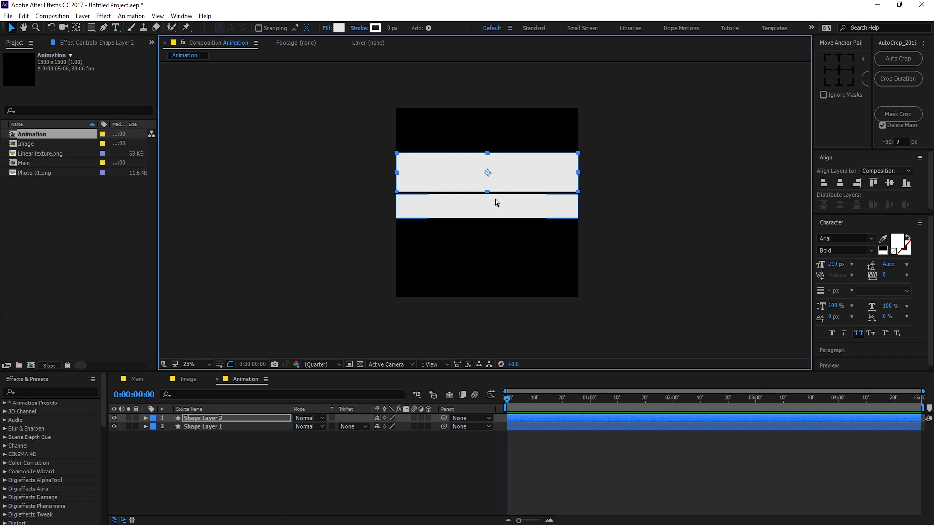
pyautogui.hotkey('ctrl', 'd')
pyautogui.moveTo(504, 175); pyautogui.dragTo(510, 145)
pyautogui.hotkey('ctrl', 'd')
pyautogui.hotkey('ctrl', 'd')
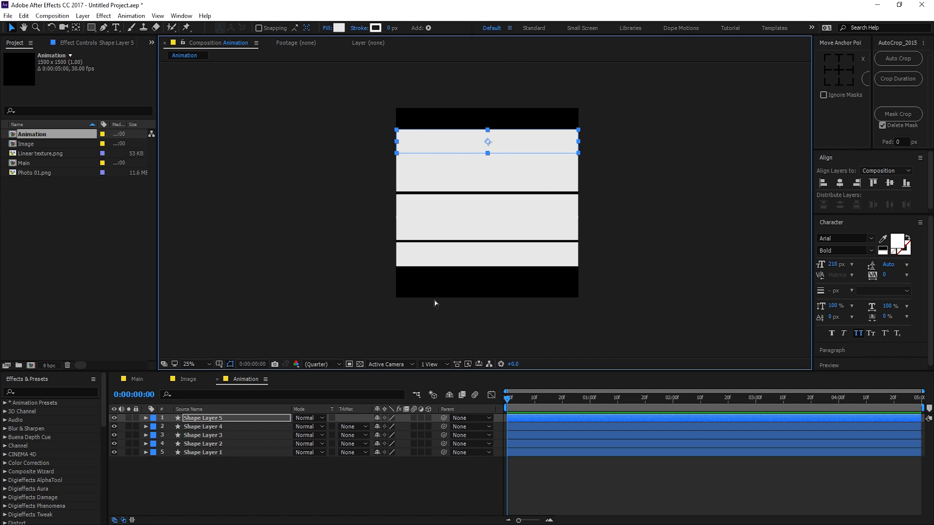
pyautogui.hotkey('ctrl', 'd')
pyautogui.moveTo(503, 152); pyautogui.dragTo(488, 266)
pyautogui.hotkey('ctrl', 'd')
pyautogui.hotkey('ctrl', 'd')
pyautogui.click(375, 486)
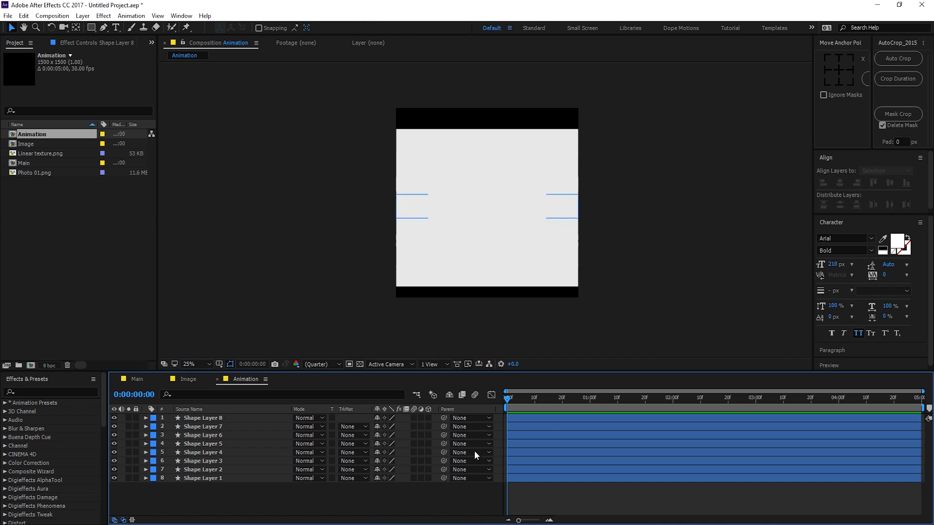
# Step: Set Position keyframes at 1 second on all eight bar layers
pyautogui.moveTo(205, 480); pyautogui.dragTo(220, 411)
pyautogui.press('p')
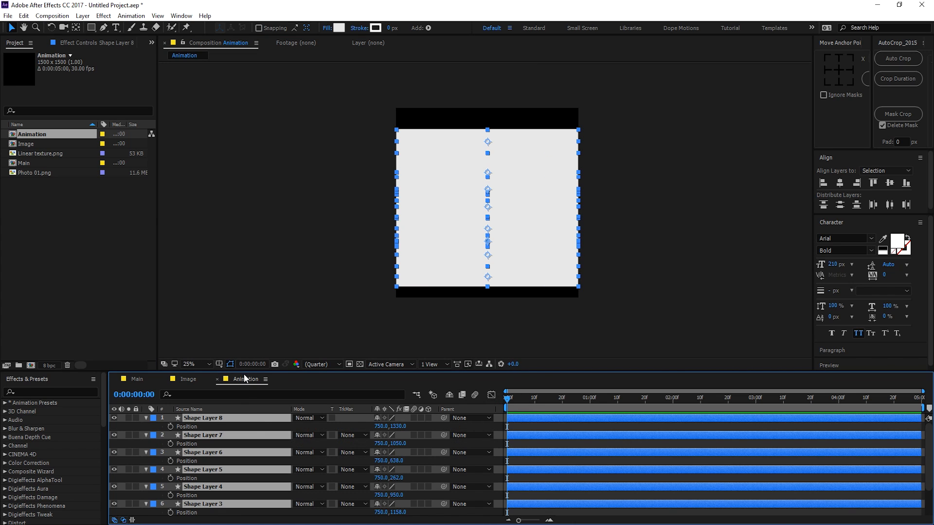
pyautogui.moveTo(244, 372); pyautogui.dragTo(258, 278)
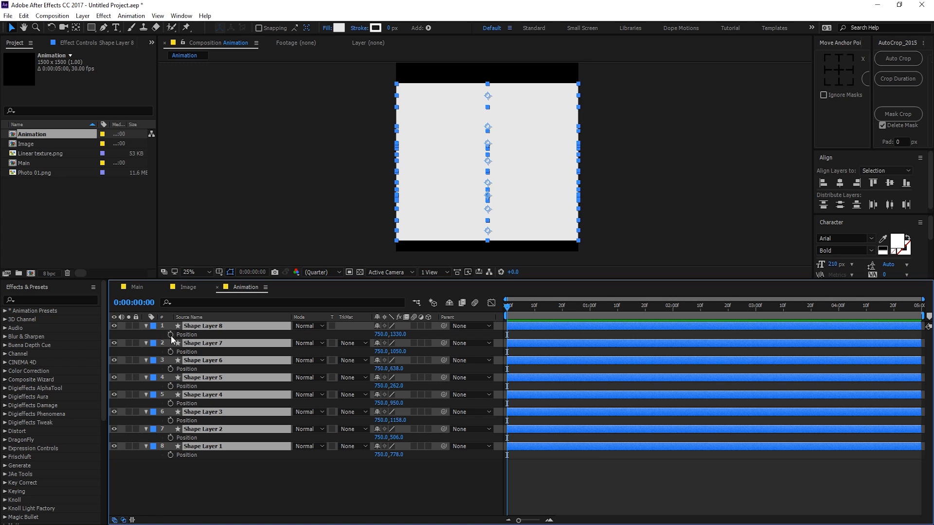
pyautogui.click(170, 335)
pyautogui.moveTo(559, 308); pyautogui.dragTo(590, 307)
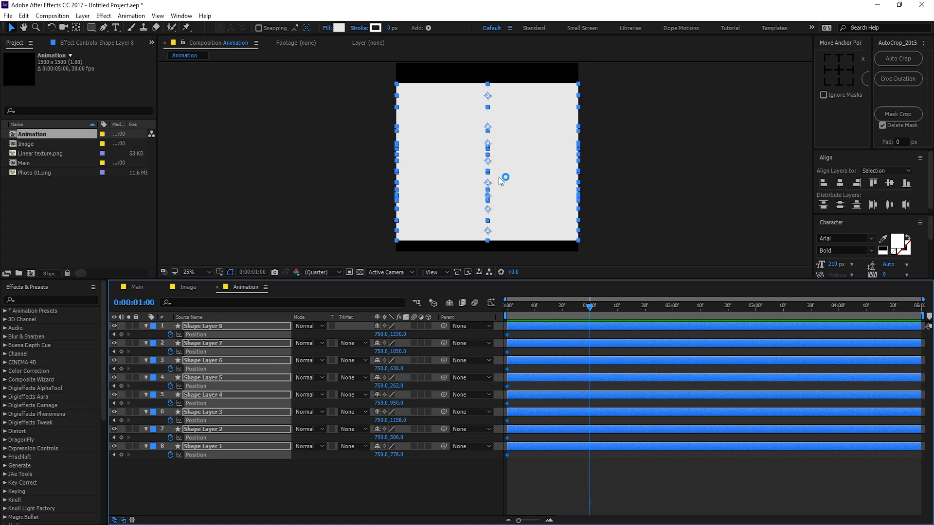
pyautogui.press(',')
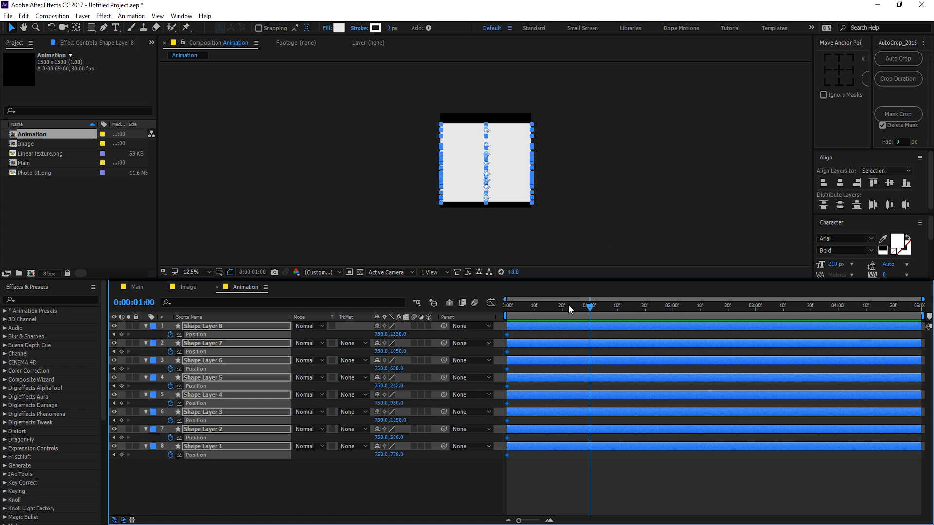
pyautogui.hotkey('ctrl', 'z')
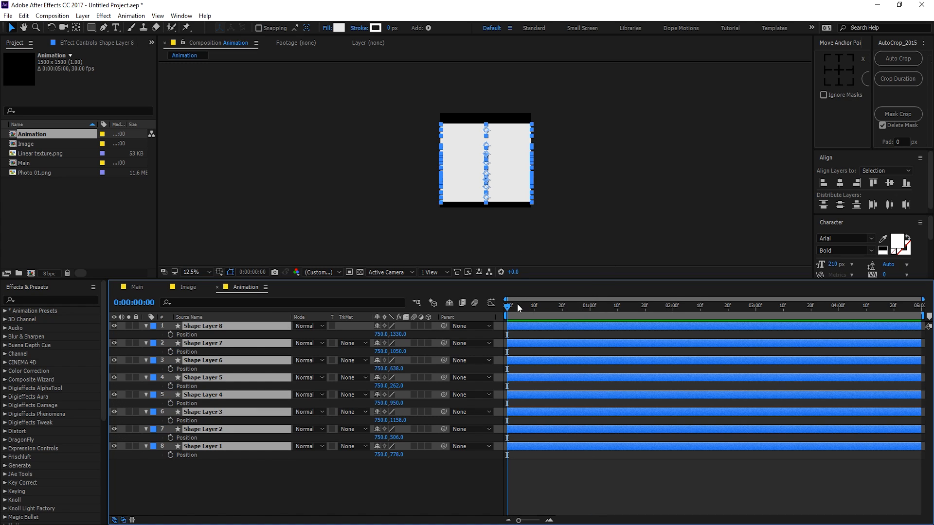
pyautogui.moveTo(518, 305); pyautogui.dragTo(591, 311)
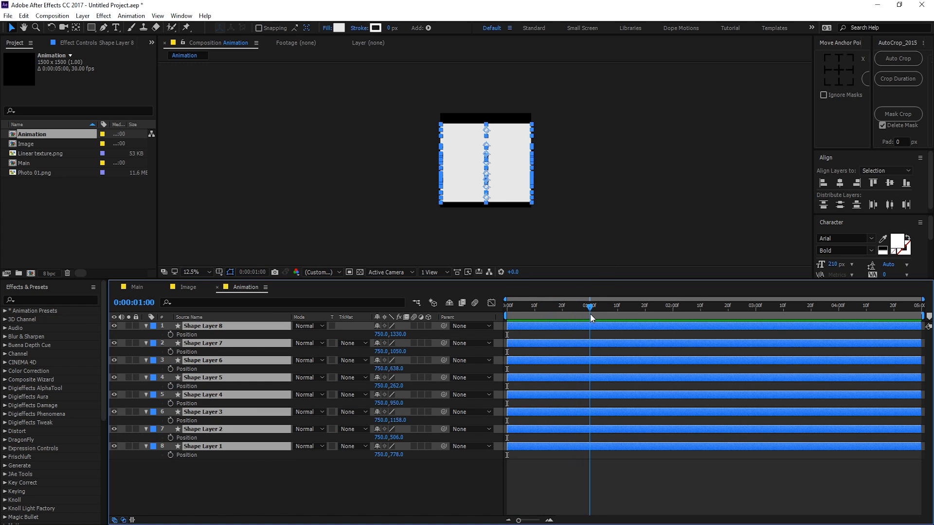
pyautogui.click(170, 336)
pyautogui.moveTo(515, 306); pyautogui.dragTo(473, 307)
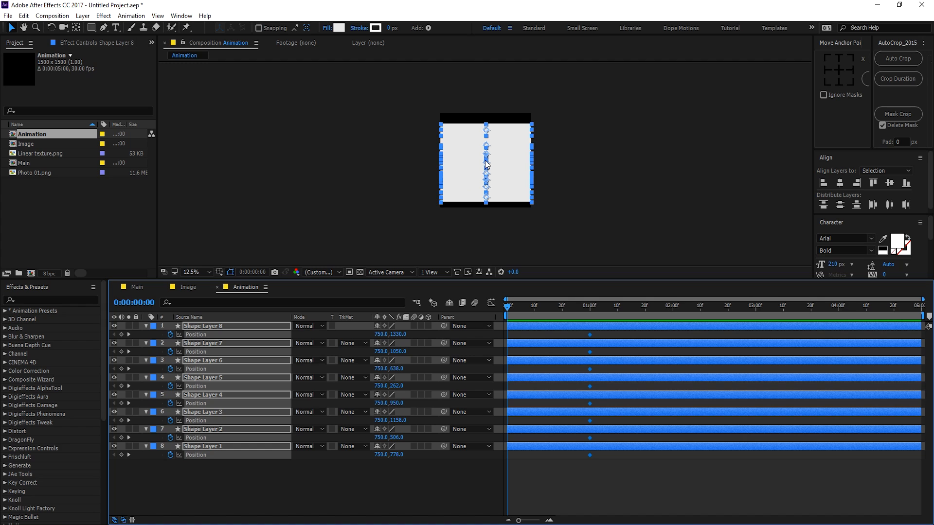
# Step: At 0 seconds move all strips below the frame, then apply Easy Ease to all sixteen keyframes
pyautogui.moveTo(486, 168); pyautogui.dragTo(486, 191)
pyautogui.hotkey('ctrl', 'z')
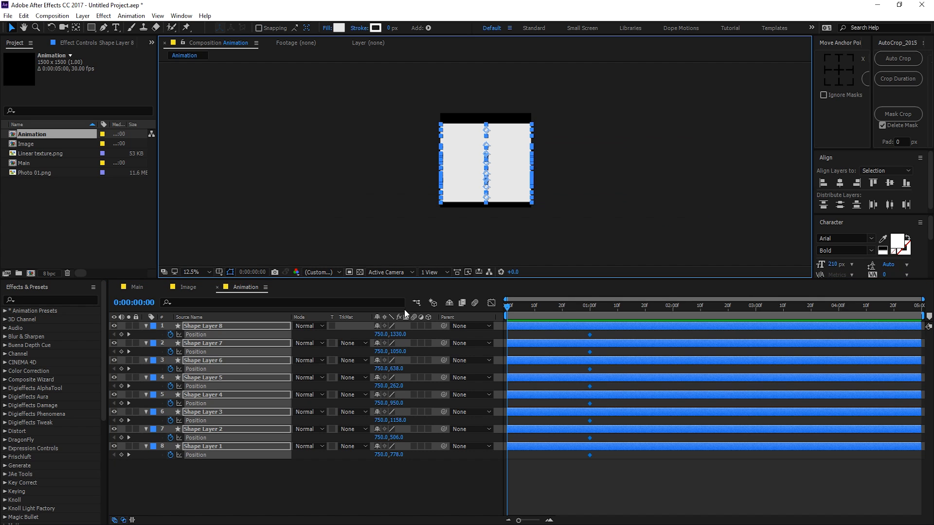
pyautogui.moveTo(398, 342); pyautogui.dragTo(793, 342)
pyautogui.moveTo(932, 240); pyautogui.dragTo(933, 240)
pyautogui.moveTo(401, 334); pyautogui.dragTo(555, 334)
pyautogui.click(566, 497)
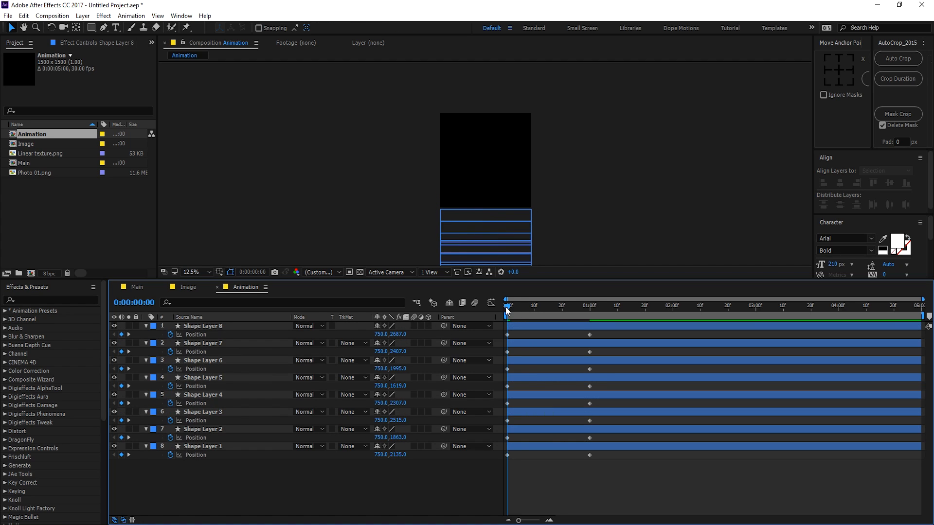
pyautogui.moveTo(508, 311); pyautogui.dragTo(591, 312)
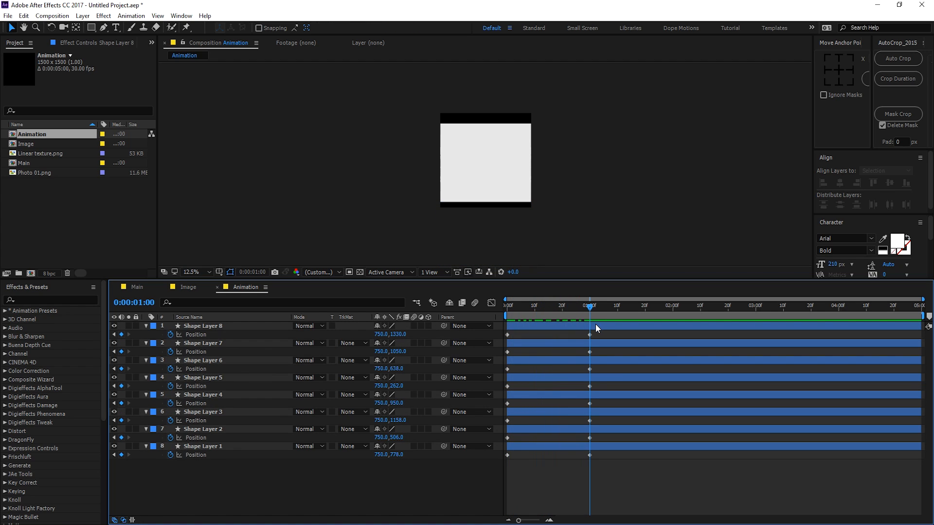
pyautogui.moveTo(608, 334); pyautogui.dragTo(503, 466)
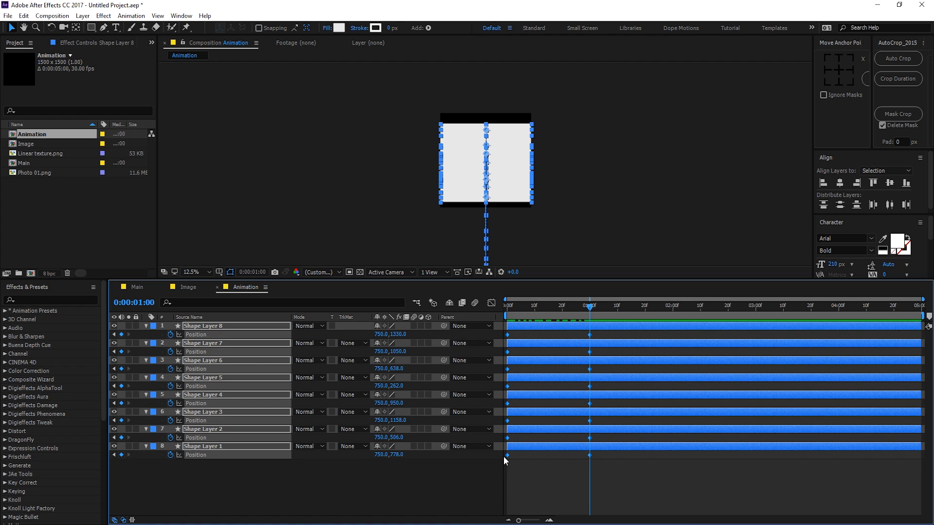
pyautogui.press('F9')
# Step: Sharpen the rise's deceleration in the speed graph, preview it, and stagger each strip's end keyframe
pyautogui.click(492, 302)
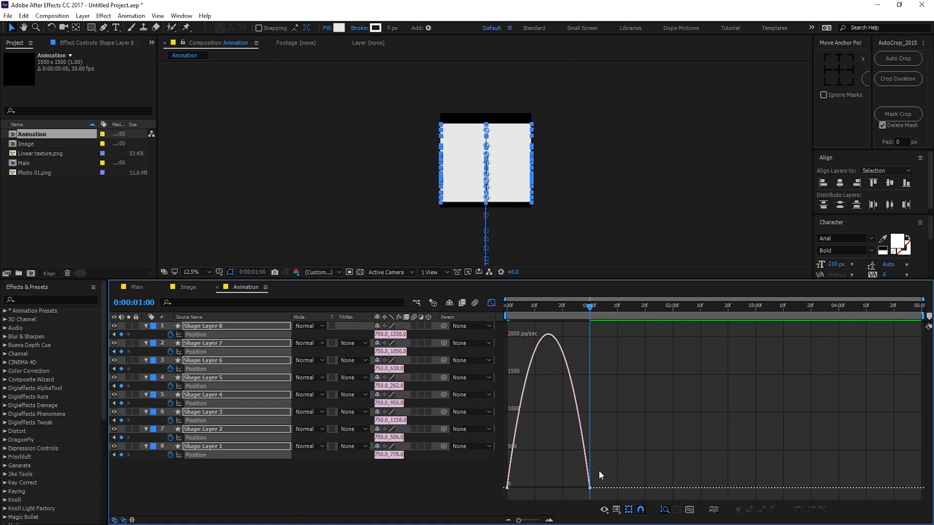
pyautogui.moveTo(582, 496); pyautogui.dragTo(552, 486)
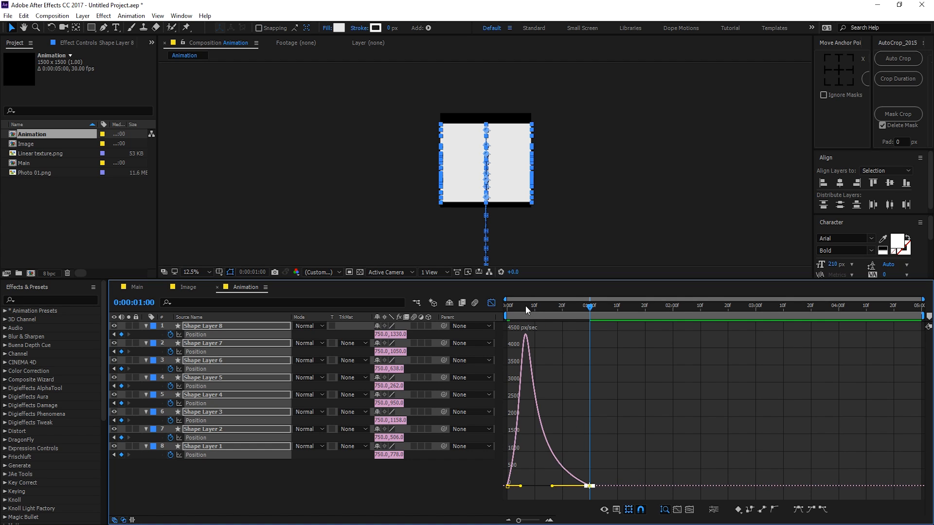
pyautogui.moveTo(525, 305); pyautogui.dragTo(480, 314)
pyautogui.press('space')
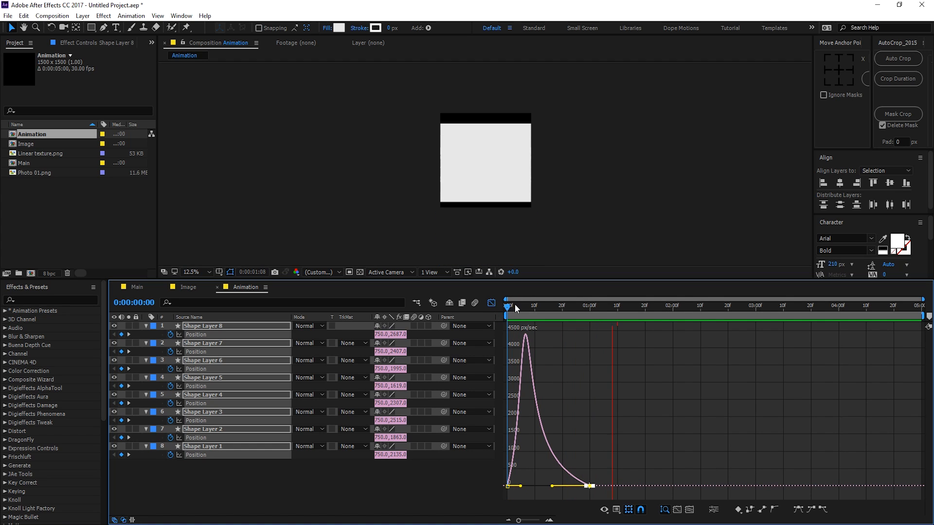
pyautogui.click(492, 303)
pyautogui.click(562, 497)
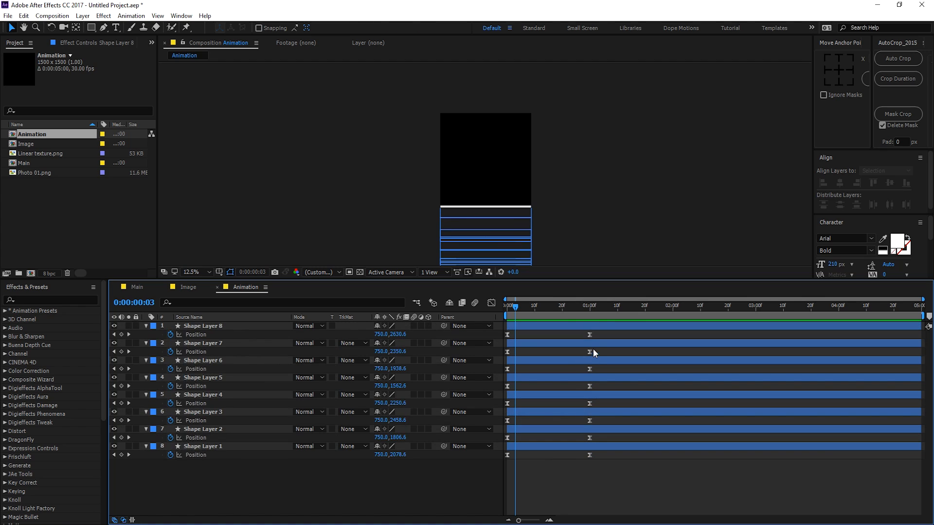
pyautogui.moveTo(589, 334); pyautogui.dragTo(587, 455)
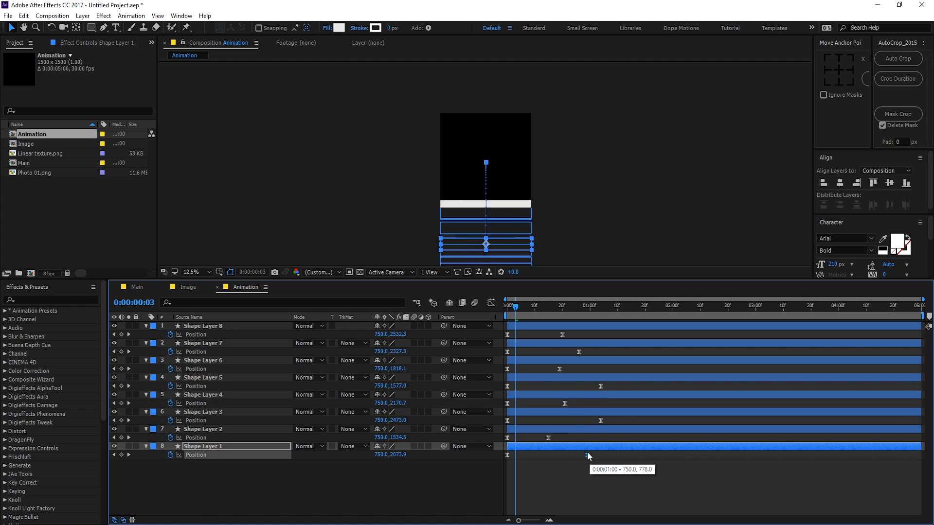
# Step: Preview the staggered rise of the eight bars
pyautogui.moveTo(535, 309)
pyautogui.mouseDown()
pyautogui.moveTo(599, 310)
pyautogui.moveTo(537, 311)
pyautogui.mouseUp()
pyautogui.press('space')
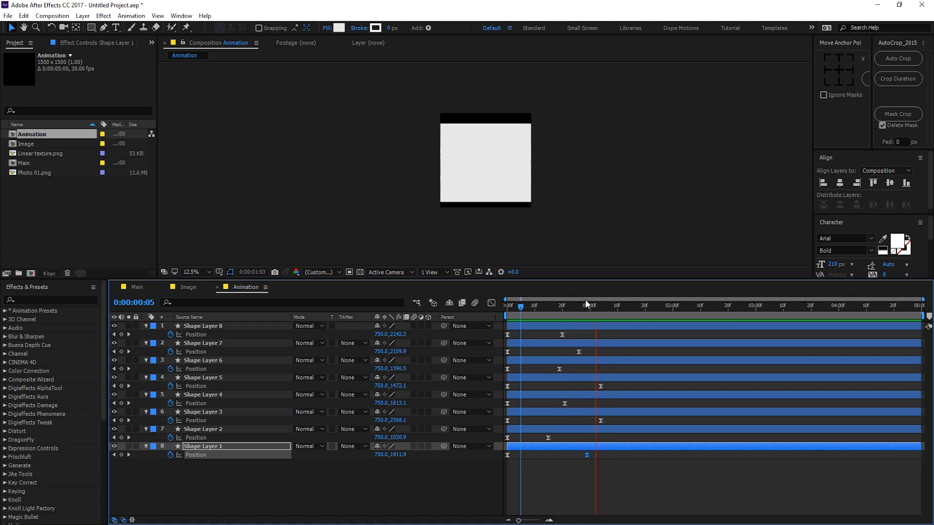
pyautogui.press('space')
# Step: Move Shape Layer 7's end keyframe later, re-preview the stagger, and switch to the Main composition
pyautogui.moveTo(580, 352); pyautogui.dragTo(602, 353)
pyautogui.moveTo(576, 307); pyautogui.dragTo(492, 317)
pyautogui.press('space')
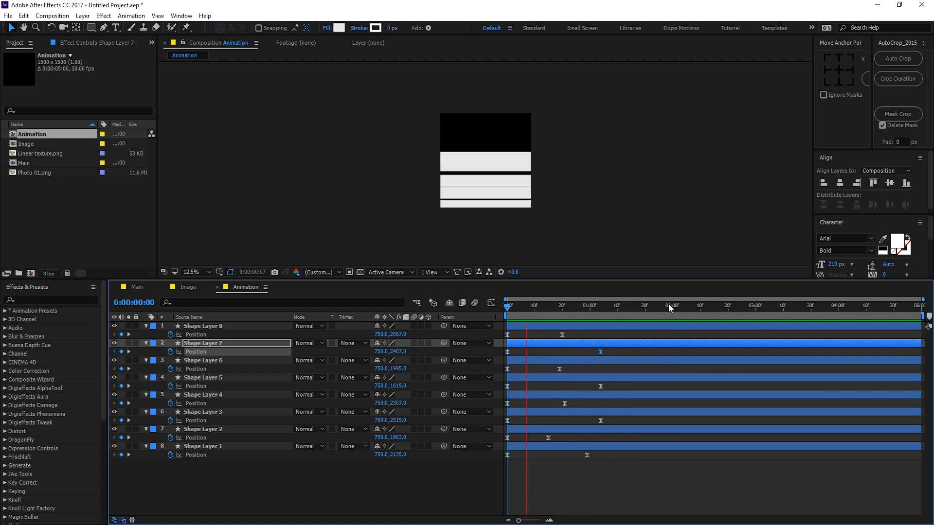
pyautogui.moveTo(640, 305); pyautogui.dragTo(585, 306)
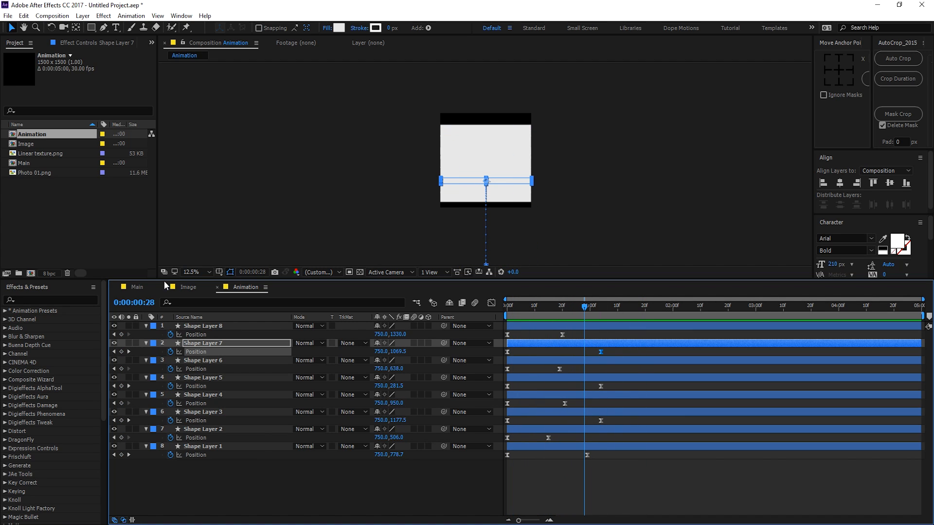
pyautogui.click(129, 289)
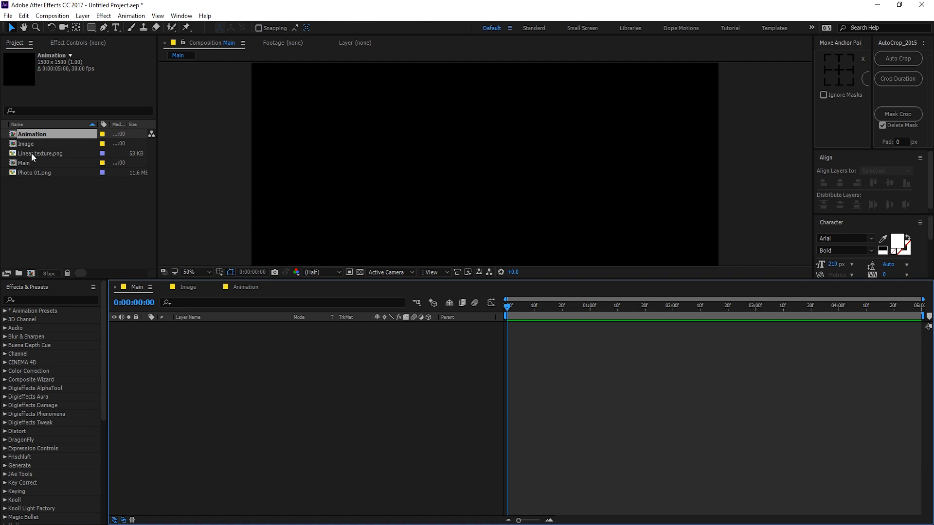
# Step: Add the Image composition to Main and scale it to 50%
pyautogui.moveTo(45, 145); pyautogui.dragTo(233, 354)
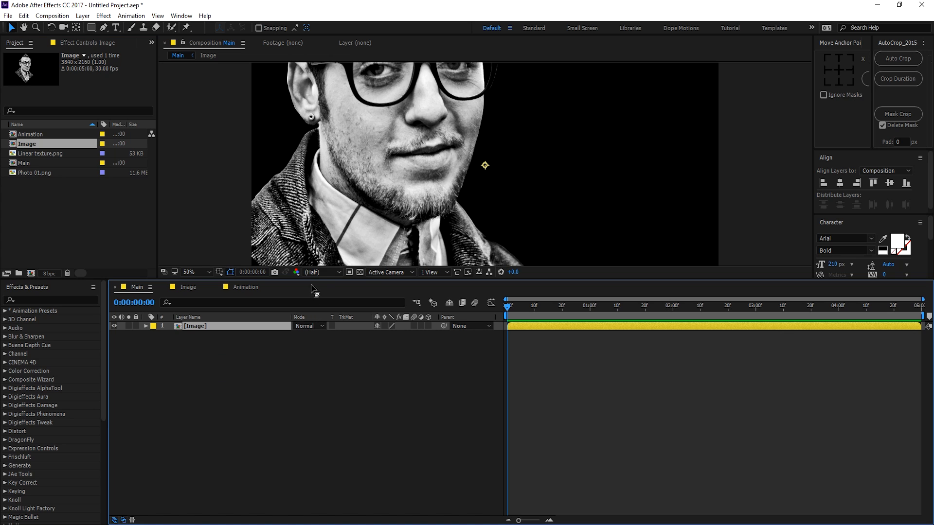
pyautogui.moveTo(310, 280); pyautogui.dragTo(310, 386)
pyautogui.press('s')
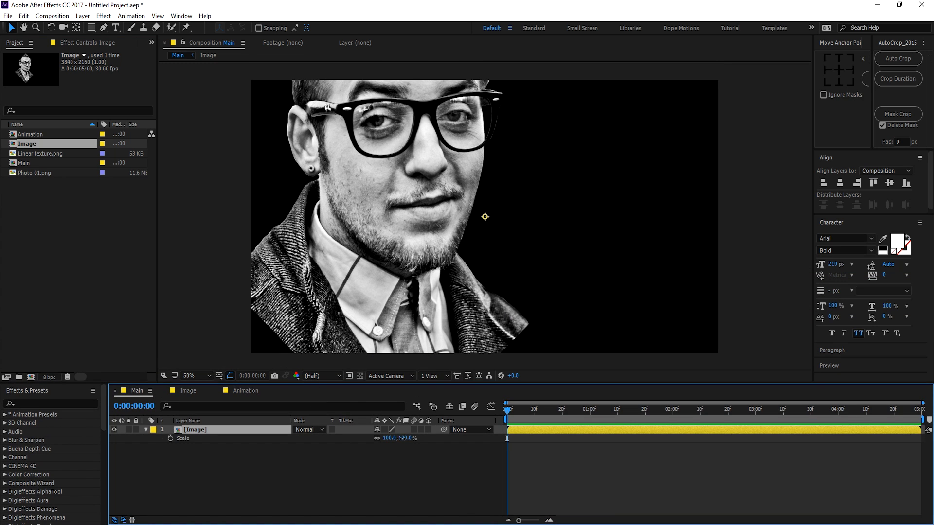
pyautogui.moveTo(403, 438); pyautogui.dragTo(383, 439)
pyautogui.click(402, 439)
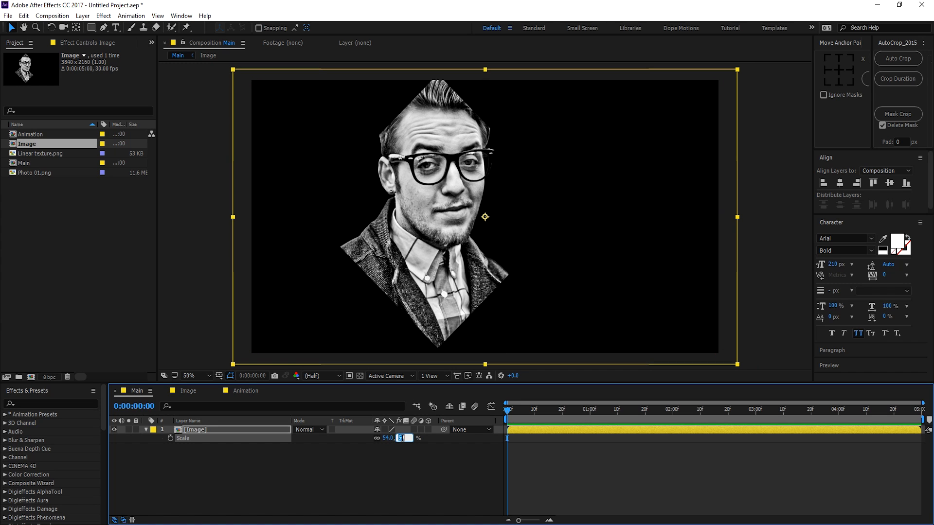
pyautogui.write('50')
pyautogui.press('Return')
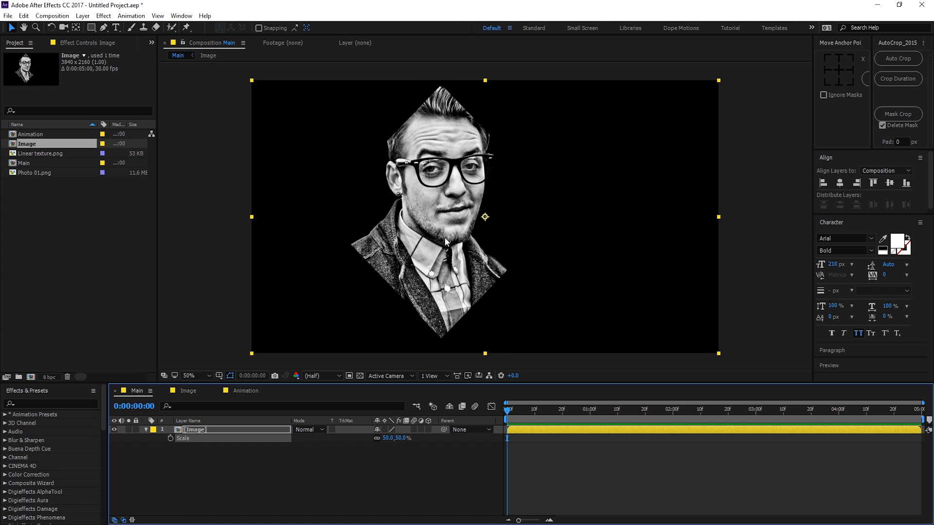
# Step: Centre the portrait in the frame and place the Animation composition above it
pyautogui.moveTo(445, 241); pyautogui.dragTo(435, 245)
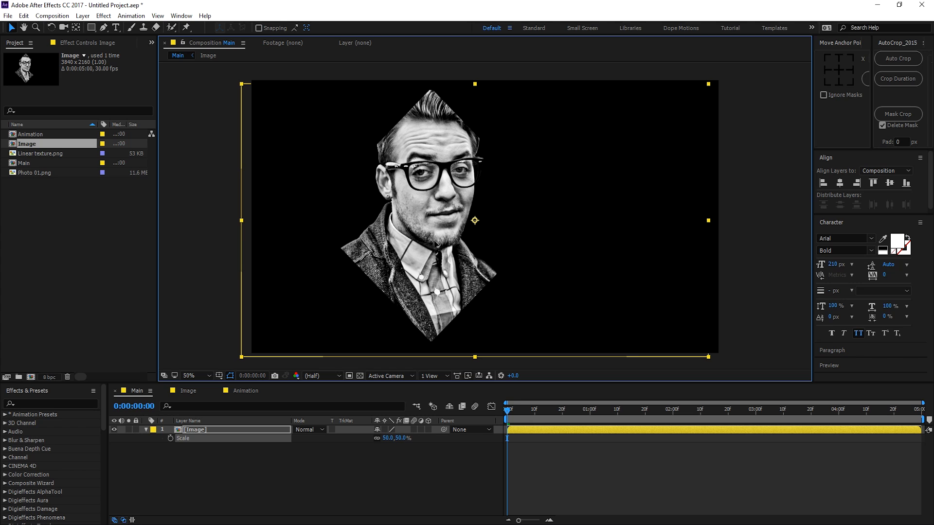
pyautogui.click(892, 184)
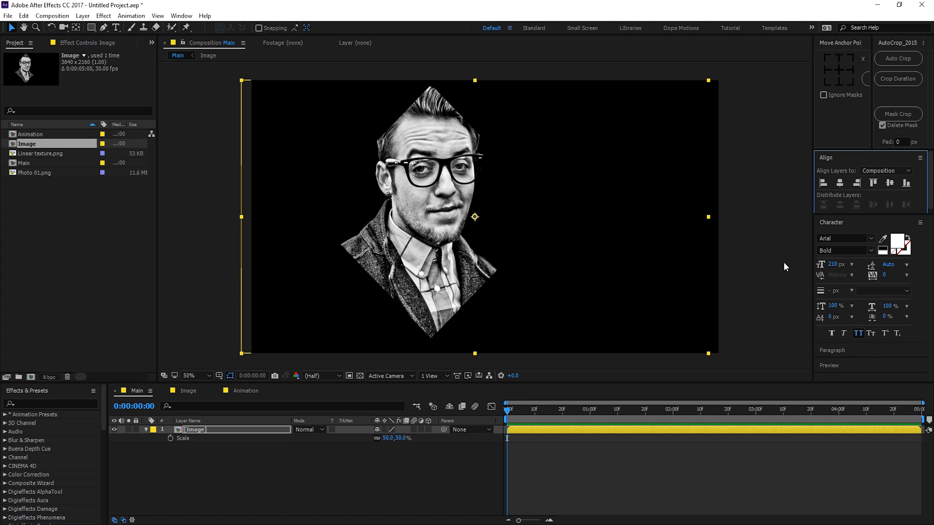
pyautogui.click(231, 496)
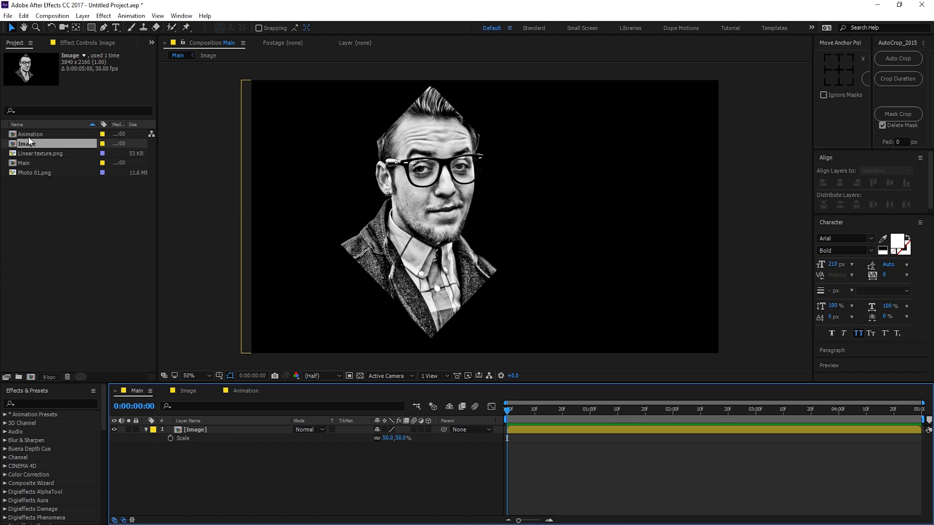
pyautogui.moveTo(28, 136); pyautogui.dragTo(200, 428)
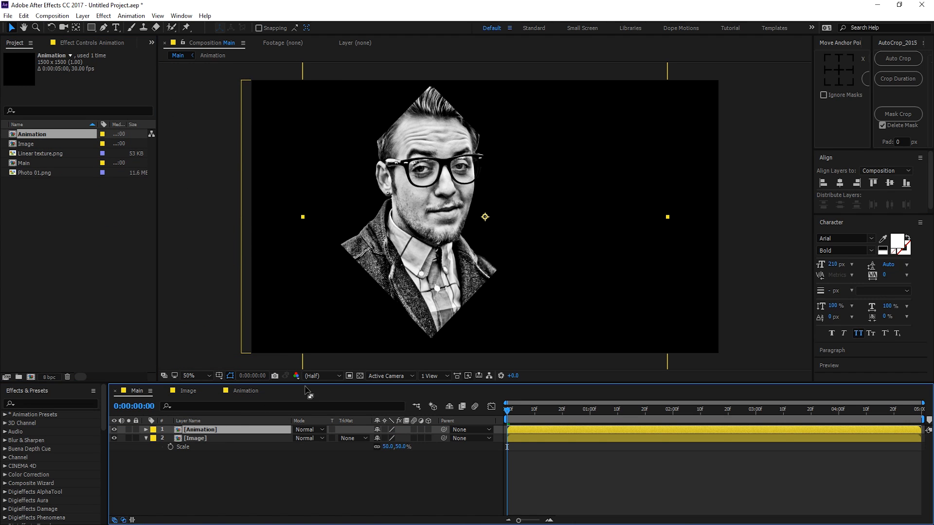
# Step: Shift the Animation layer over the portrait and use it as the portrait's alpha track matte
pyautogui.moveTo(538, 238); pyautogui.dragTo(487, 240)
pyautogui.moveTo(507, 411); pyautogui.dragTo(542, 414)
pyautogui.click(257, 439)
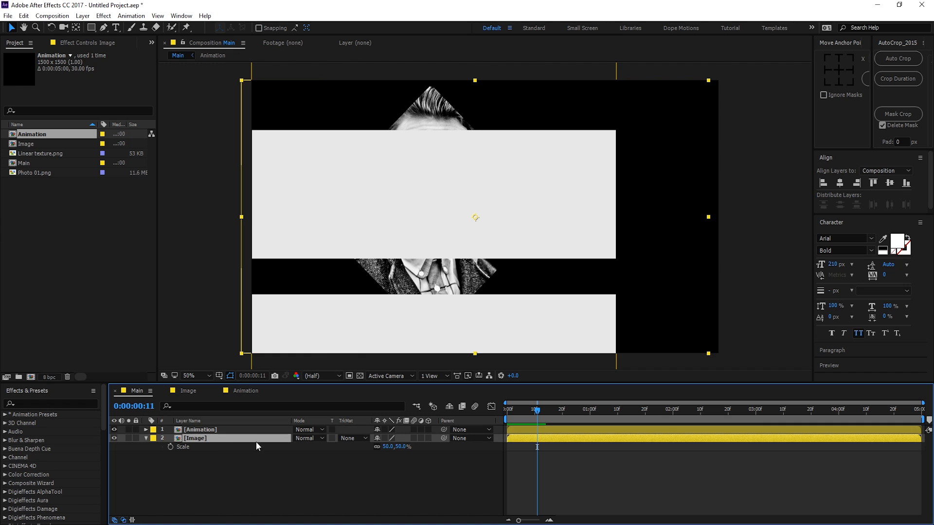
pyautogui.click(347, 440)
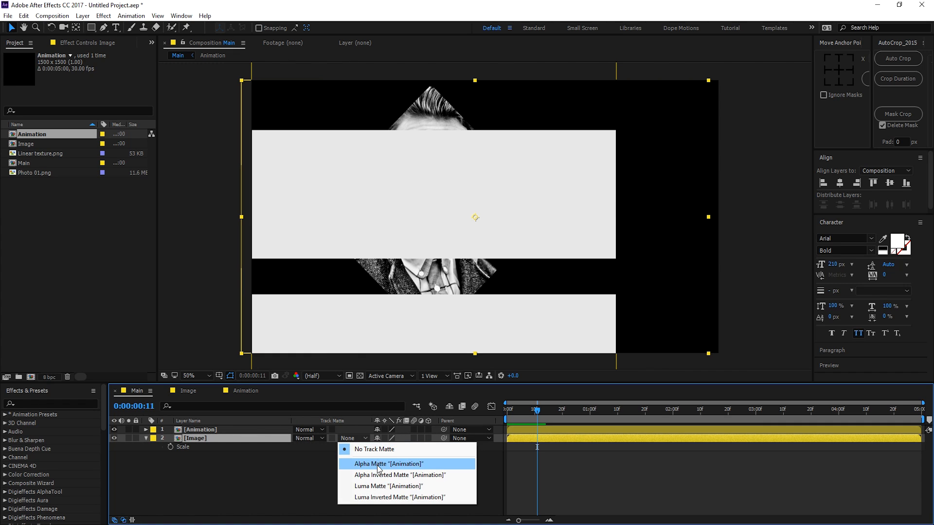
pyautogui.click(377, 464)
pyautogui.moveTo(533, 414)
pyautogui.mouseDown()
pyautogui.moveTo(503, 413)
pyautogui.moveTo(587, 413)
pyautogui.moveTo(538, 410)
pyautogui.mouseUp()
# Step: Rotate the Animation layer 45° into a diamond and preview the result
pyautogui.click(215, 429)
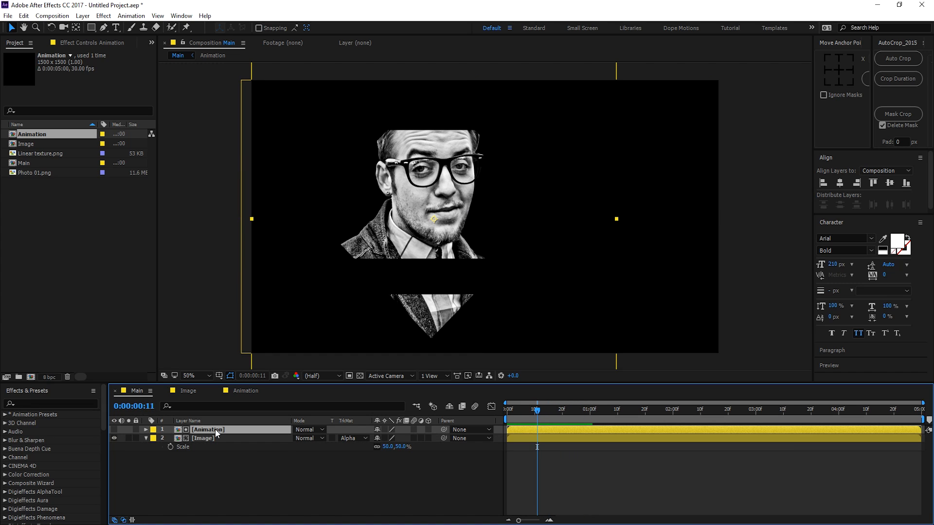
pyautogui.press('t')
pyautogui.press('r')
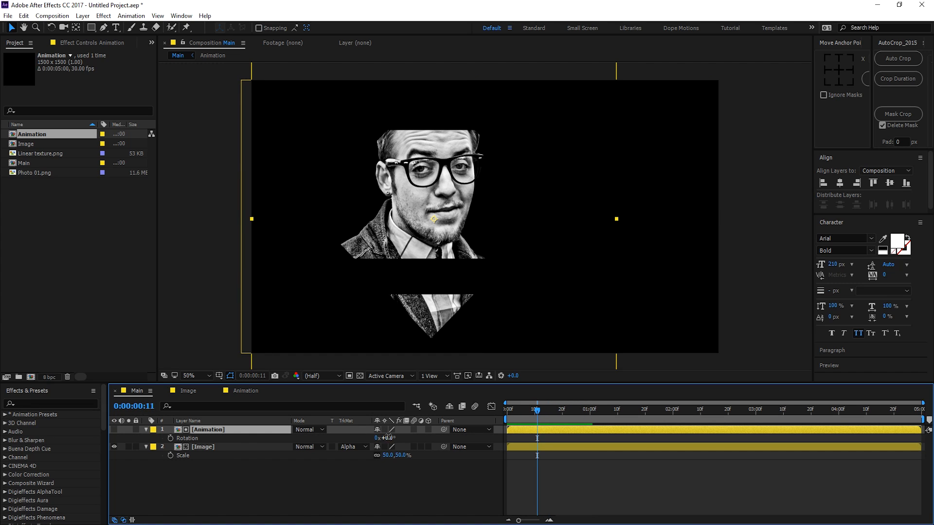
pyautogui.click(387, 438)
pyautogui.press('Return')
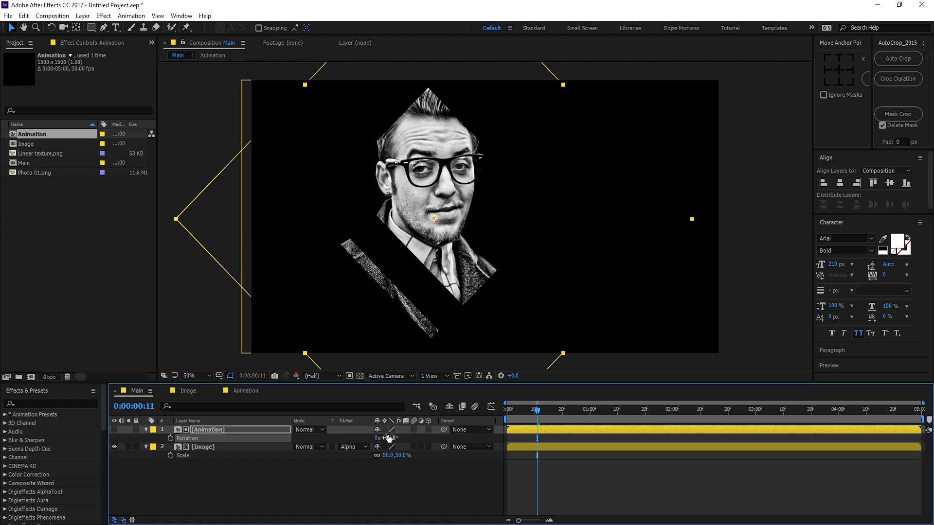
pyautogui.moveTo(547, 421); pyautogui.dragTo(493, 418)
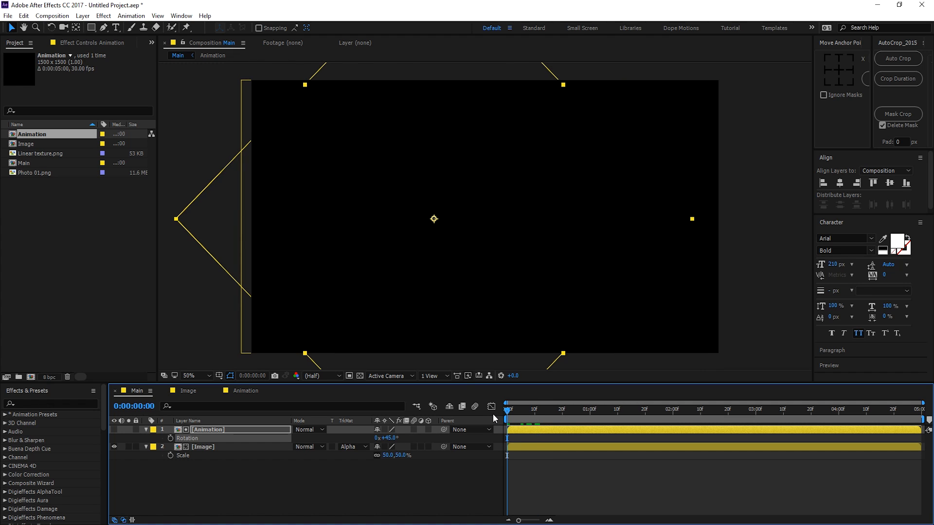
pyautogui.press('space')
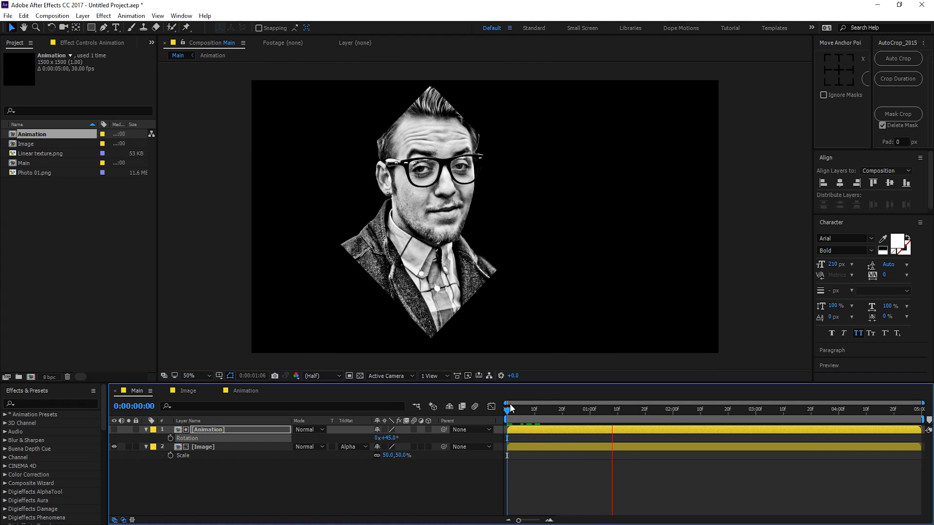
pyautogui.moveTo(517, 408); pyautogui.dragTo(540, 411)
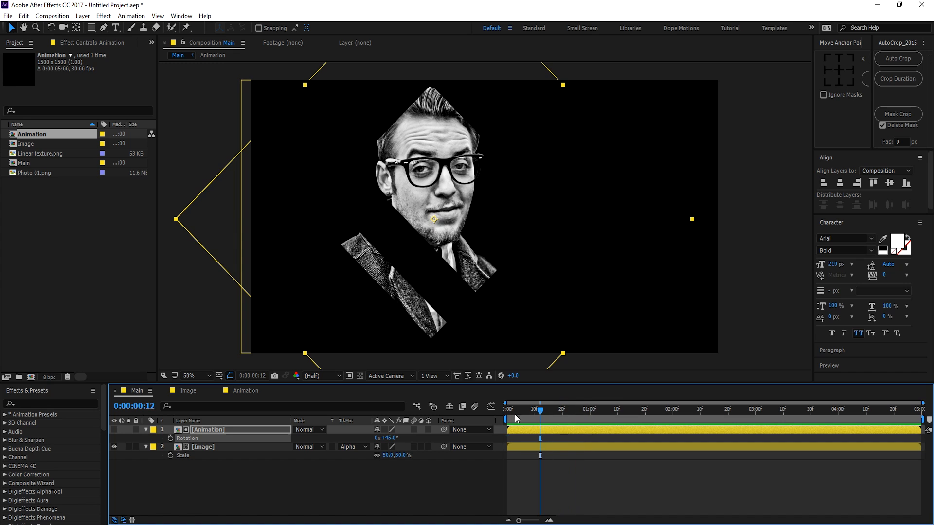
# Step: Inside the Animation pre-comp, push all ending Position keyframes later, then return to Main
pyautogui.doubleClick(206, 430)
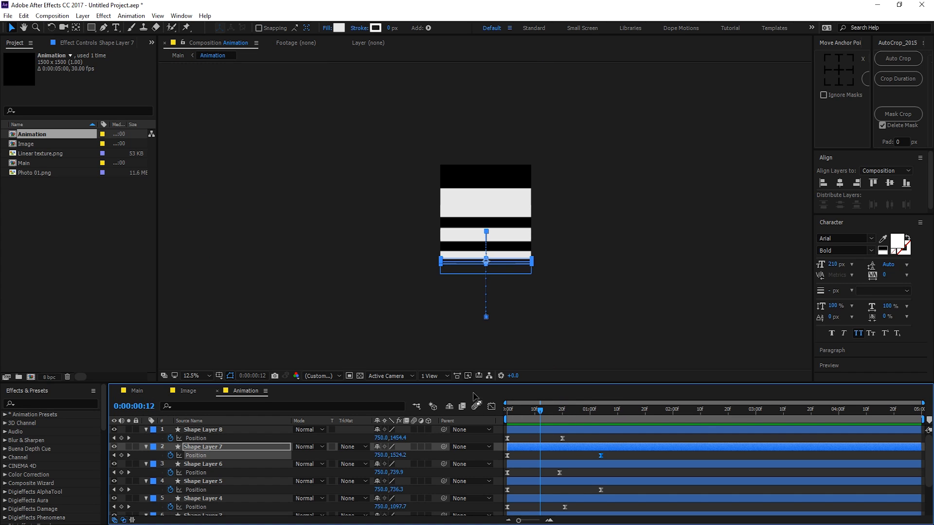
pyautogui.moveTo(526, 383); pyautogui.dragTo(541, 278)
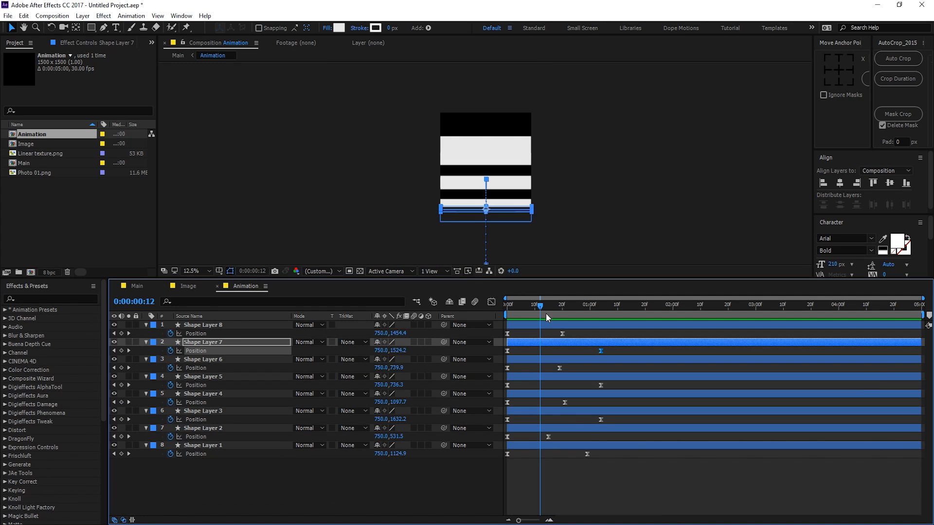
pyautogui.moveTo(533, 333); pyautogui.dragTo(629, 473)
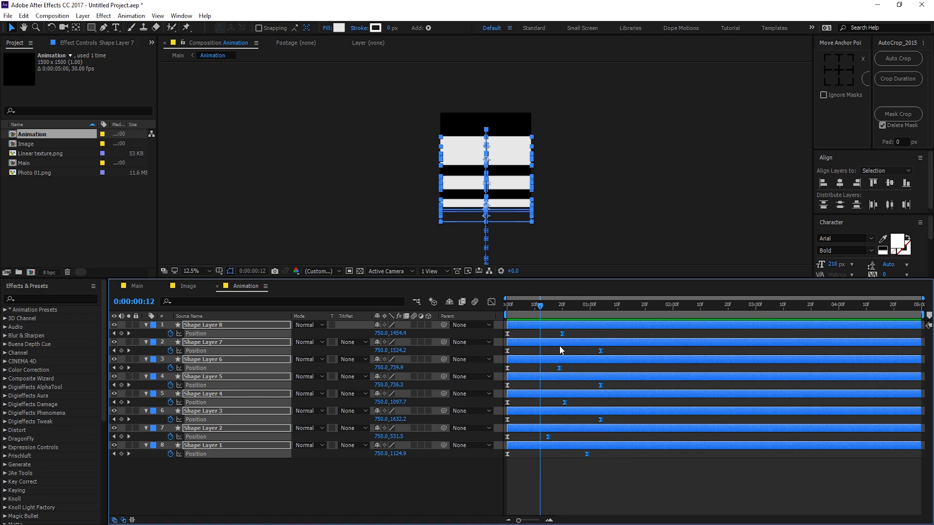
pyautogui.moveTo(561, 335); pyautogui.dragTo(592, 334)
pyautogui.click(442, 366)
pyautogui.click(141, 286)
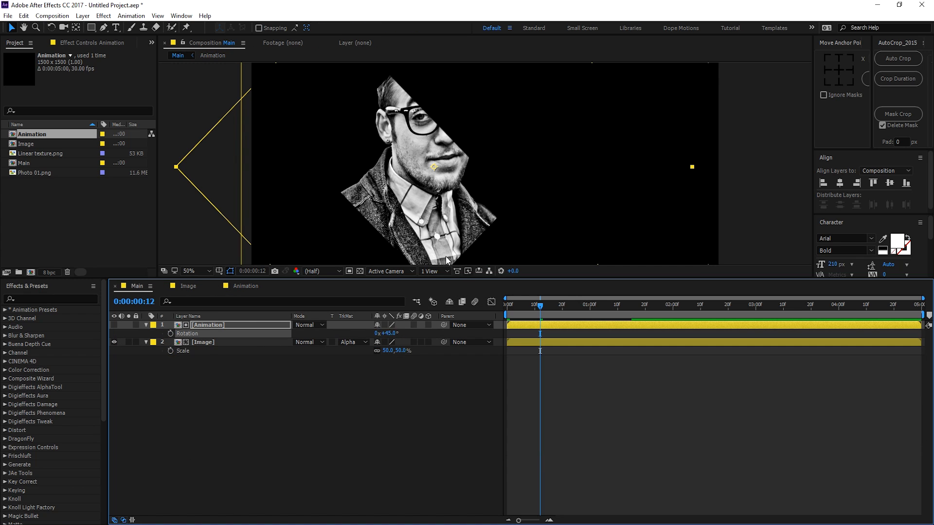
# Step: Preview the diamond reveal from frame 0, enlarge the viewer, and collapse both layers' properties
pyautogui.moveTo(518, 302); pyautogui.dragTo(617, 305)
pyautogui.press('space')
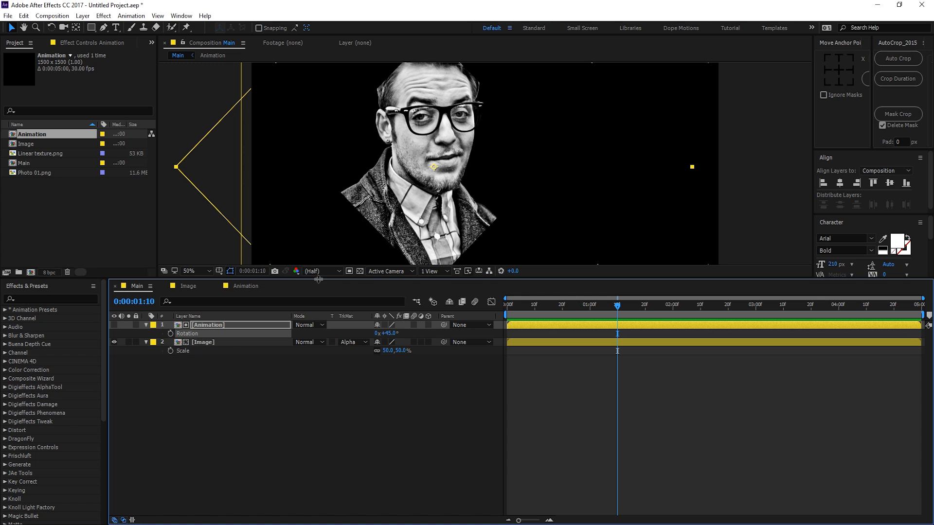
pyautogui.moveTo(319, 279); pyautogui.dragTo(310, 378)
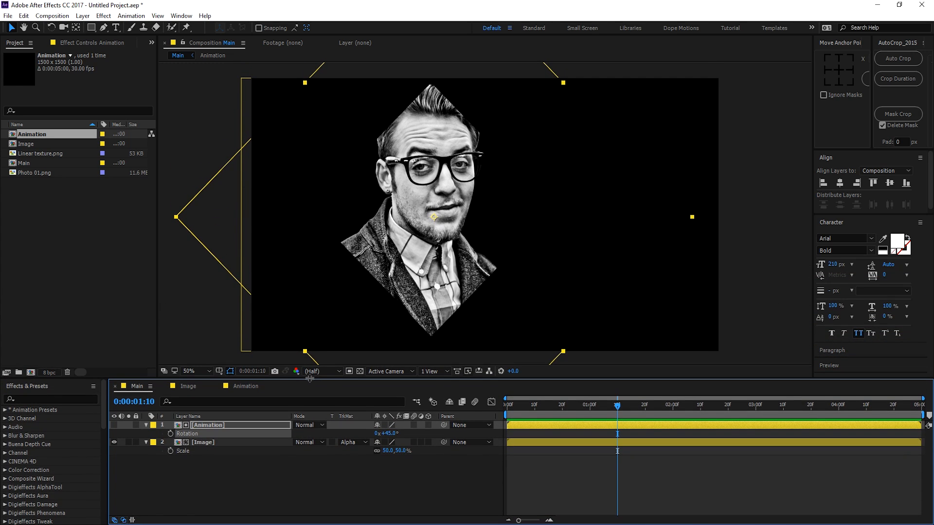
pyautogui.click(146, 425)
pyautogui.click(145, 433)
pyautogui.click(190, 480)
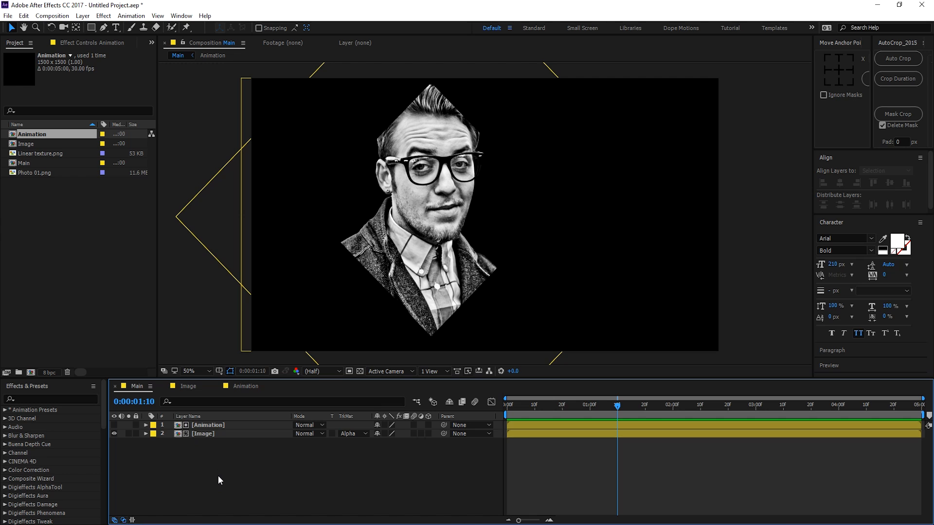
pyautogui.hotkey('ctrl', 'y')
# Step: Create a cream F9F1DB solid named BG and move it below the Image layer
pyautogui.write('BG')
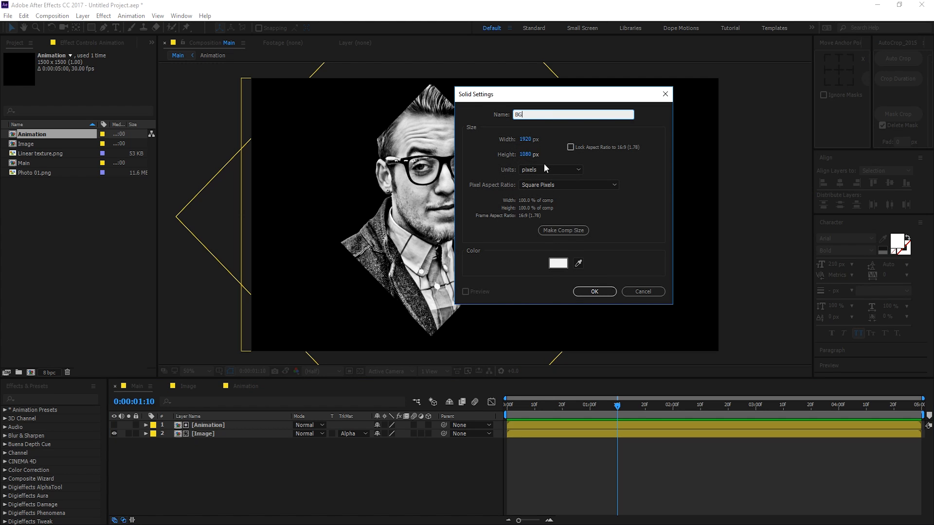
pyautogui.click(562, 265)
pyautogui.moveTo(535, 392); pyautogui.dragTo(535, 415)
pyautogui.click(412, 306)
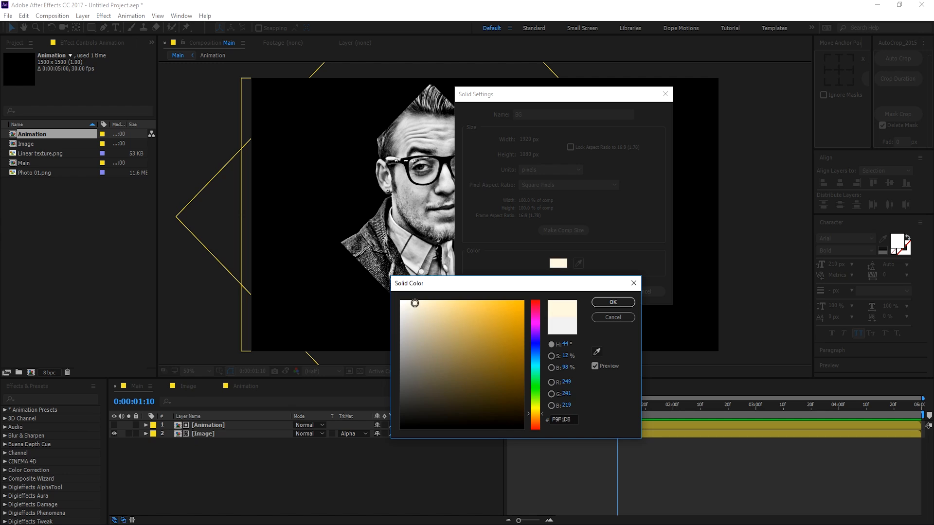
pyautogui.click(613, 302)
pyautogui.click(601, 291)
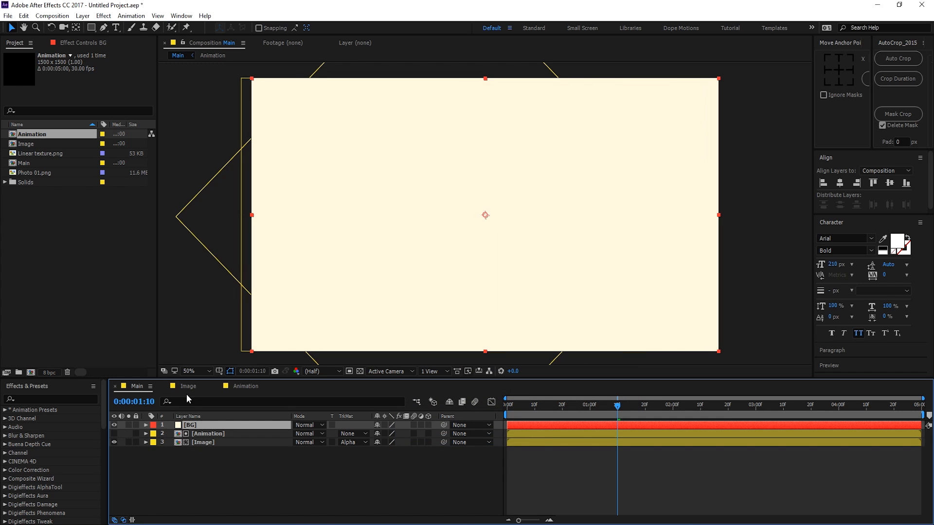
pyautogui.moveTo(195, 428); pyautogui.dragTo(192, 465)
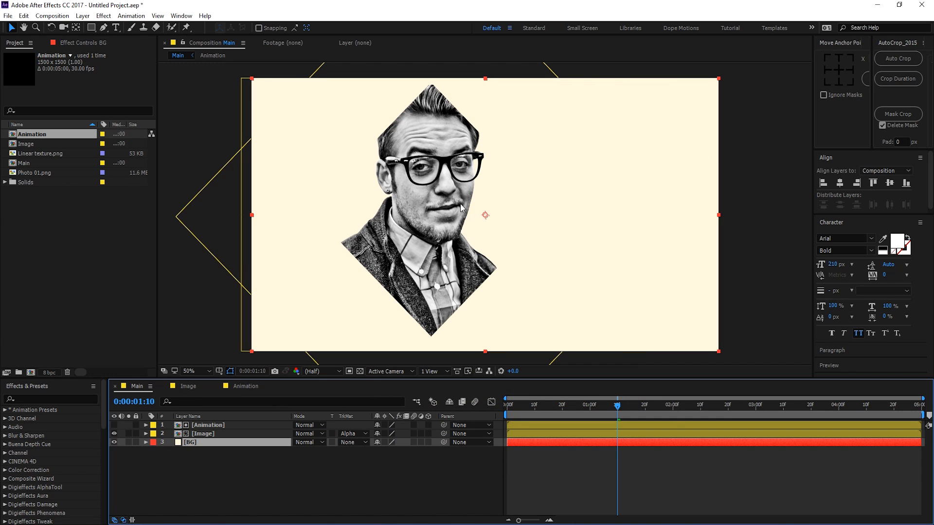
# Step: Inside the Image pre-comp, apply the Tint effect to Photo 01.png
pyautogui.doubleClick(207, 434)
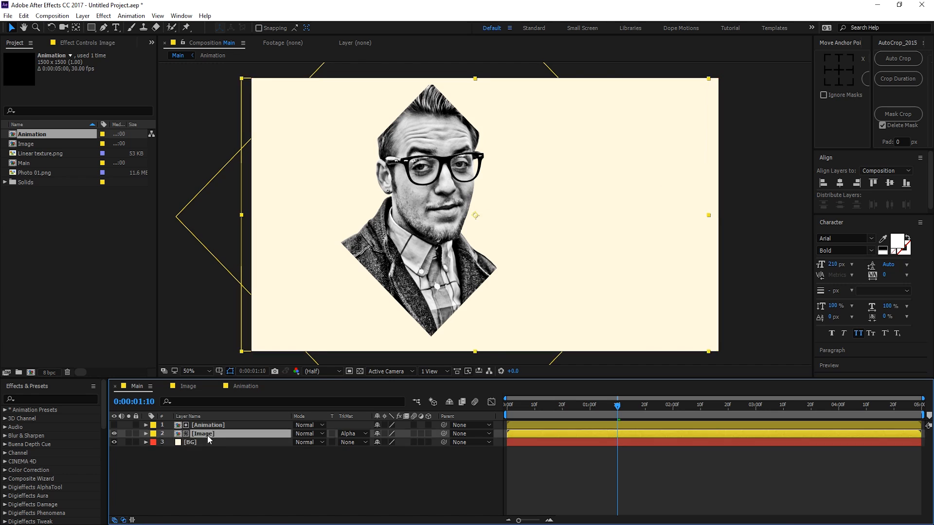
pyautogui.click(210, 434)
pyautogui.hotkey('ctrl', 'space')
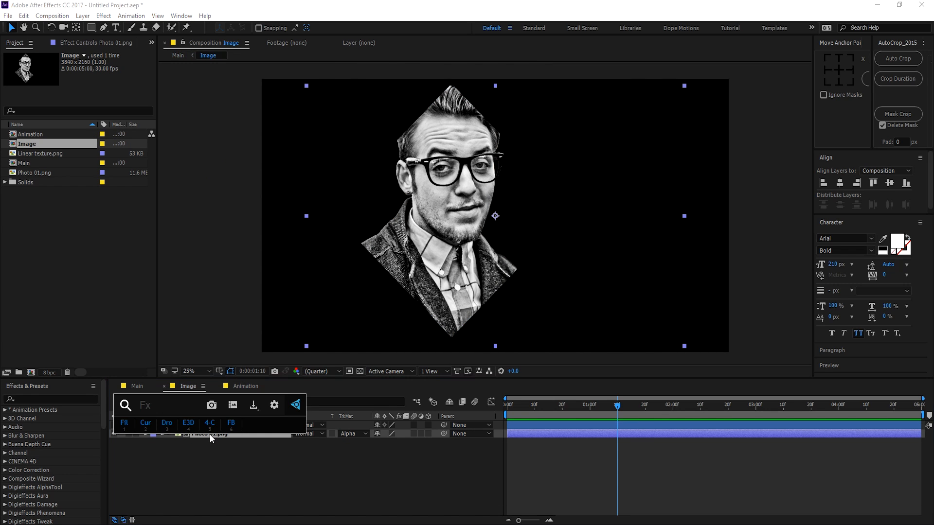
pyautogui.write('tin')
pyautogui.click(189, 433)
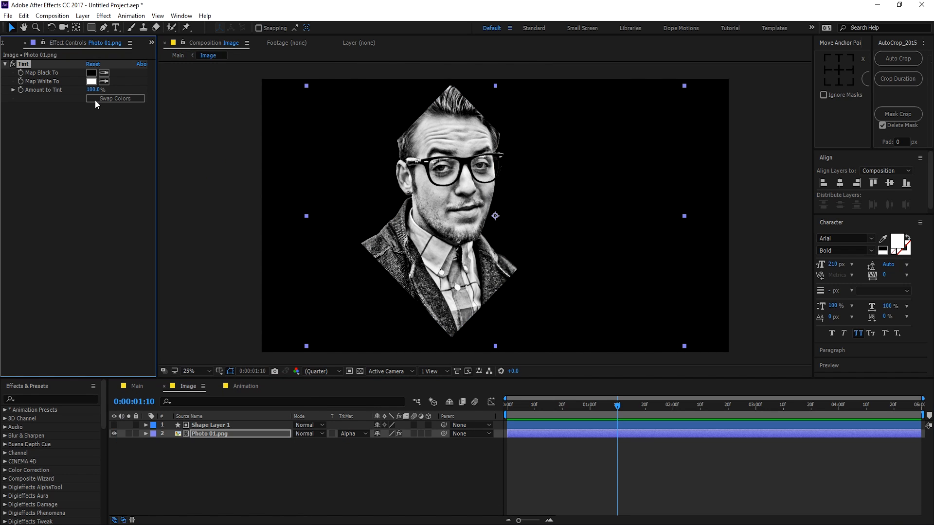
# Step: Set Tint's Map Black To dark brown 3F220B, then return to the Main composition
pyautogui.click(91, 72)
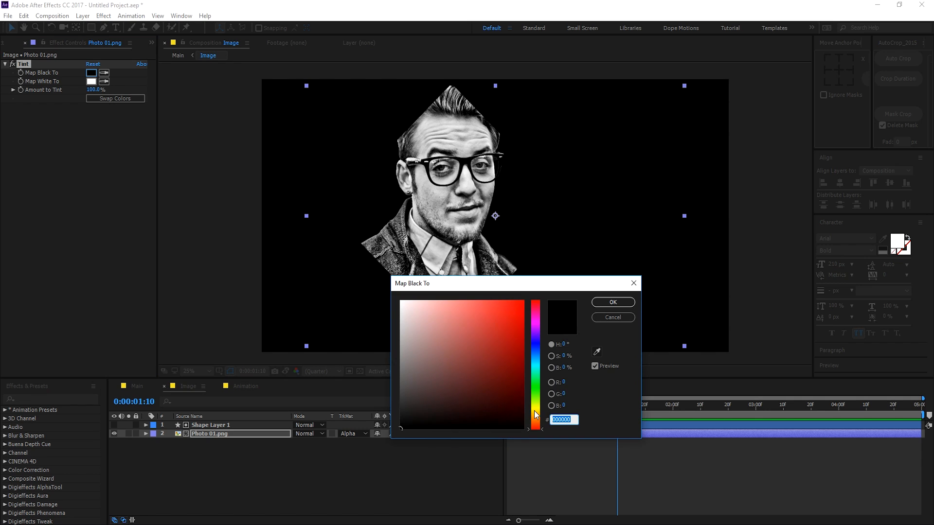
pyautogui.moveTo(535, 415); pyautogui.dragTo(537, 419)
pyautogui.moveTo(511, 390)
pyautogui.mouseDown()
pyautogui.moveTo(500, 354)
pyautogui.moveTo(510, 385)
pyautogui.mouseUp()
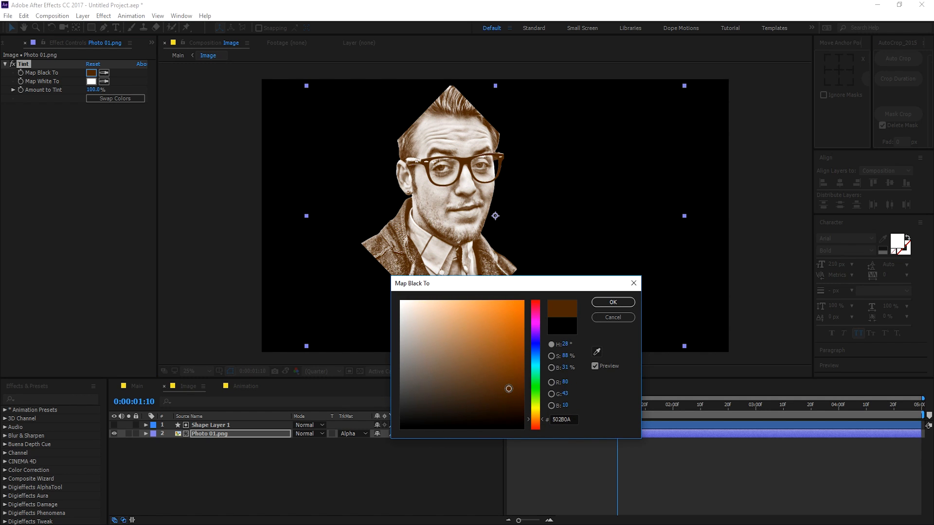
pyautogui.moveTo(534, 419); pyautogui.dragTo(534, 419)
pyautogui.moveTo(509, 392)
pyautogui.mouseDown()
pyautogui.moveTo(497, 377)
pyautogui.moveTo(501, 394)
pyautogui.mouseUp()
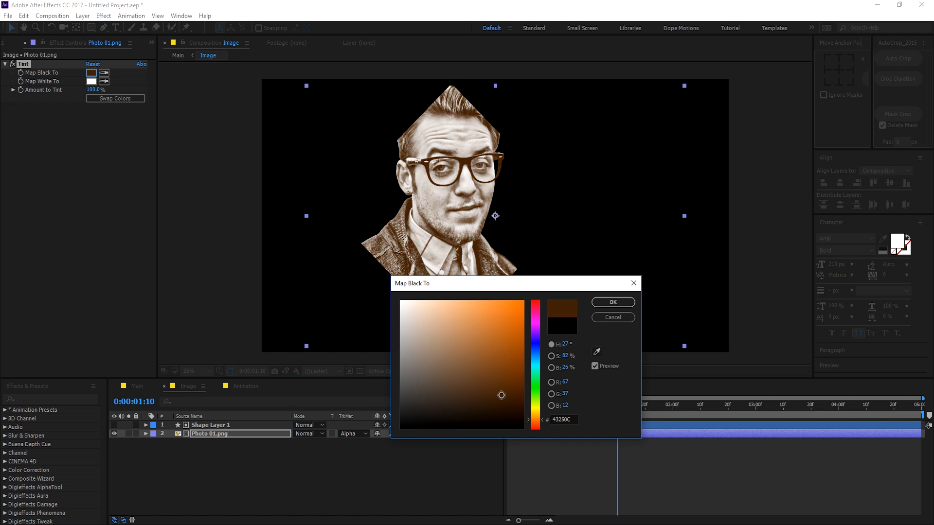
pyautogui.click(612, 302)
pyautogui.click(137, 386)
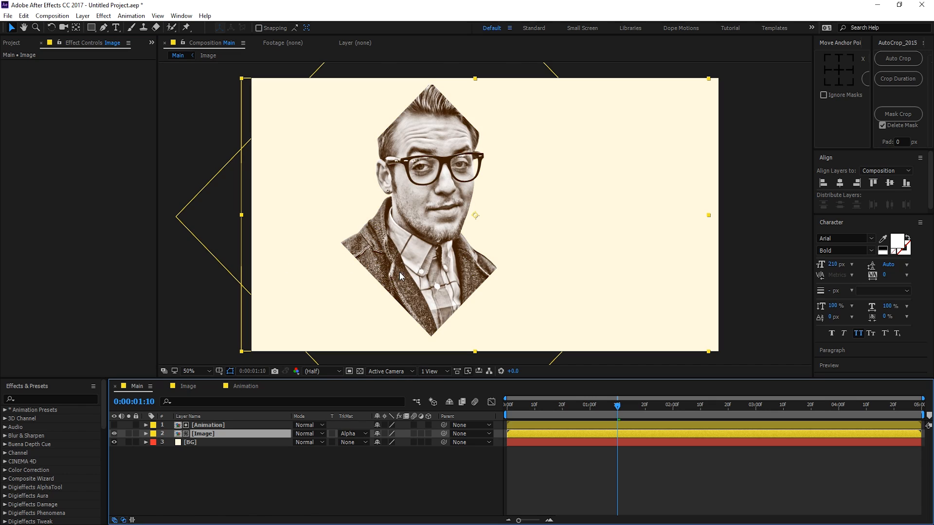
pyautogui.click(309, 465)
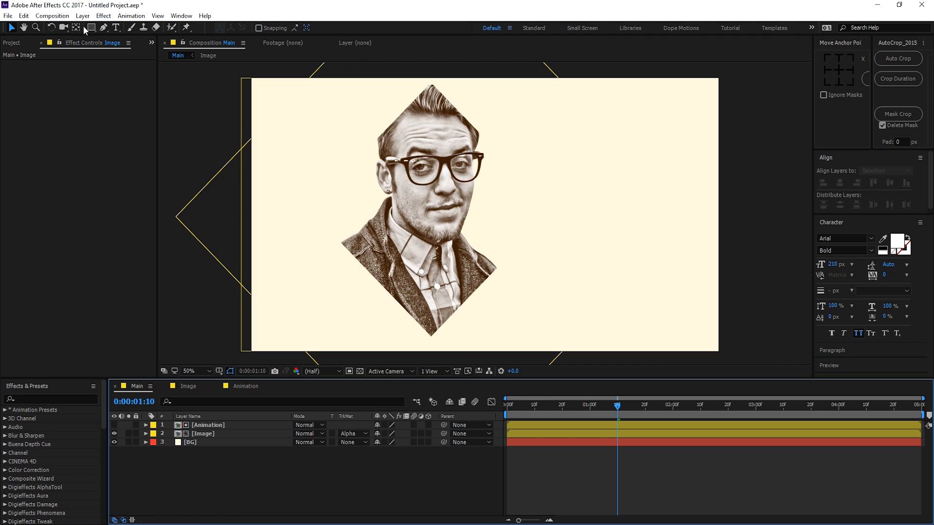
# Step: Add an 'A FILM BY' text layer at the top right of the frame
pyautogui.click(115, 27)
pyautogui.click(529, 130)
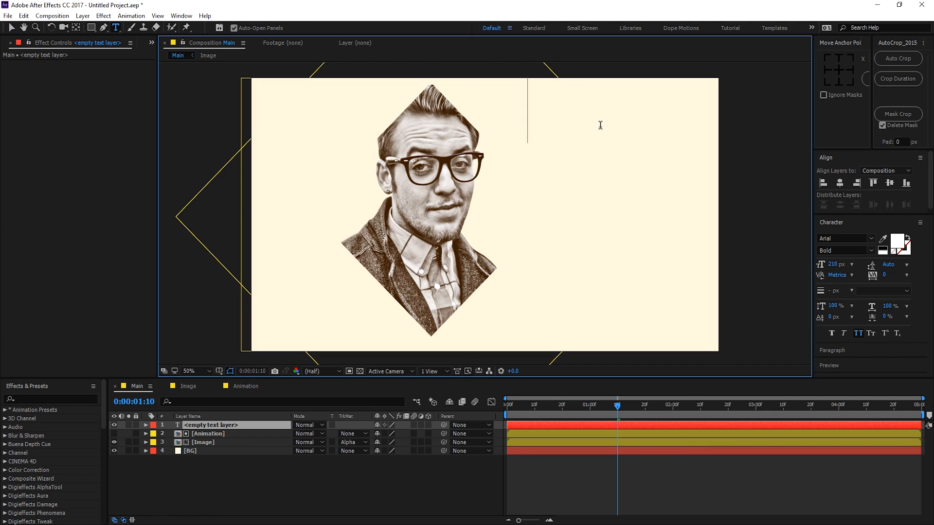
pyautogui.write('A')
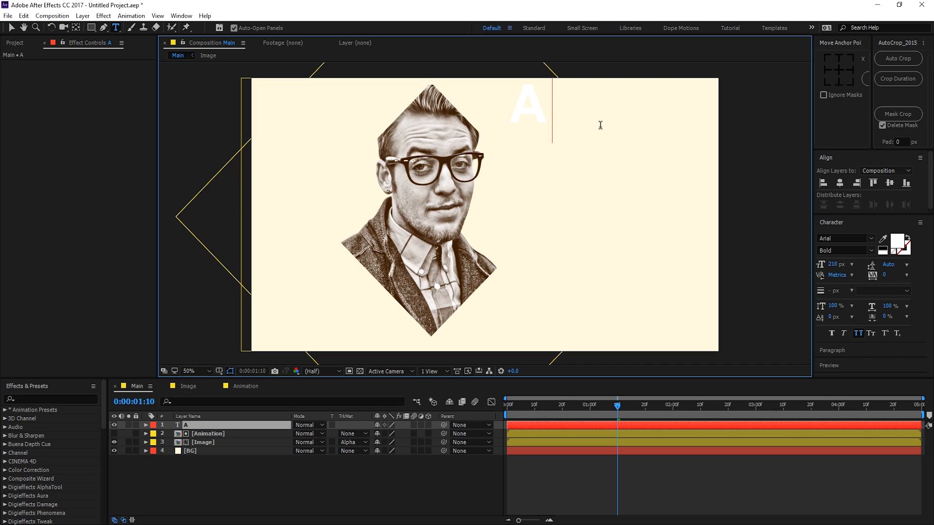
pyautogui.write(' FIM')
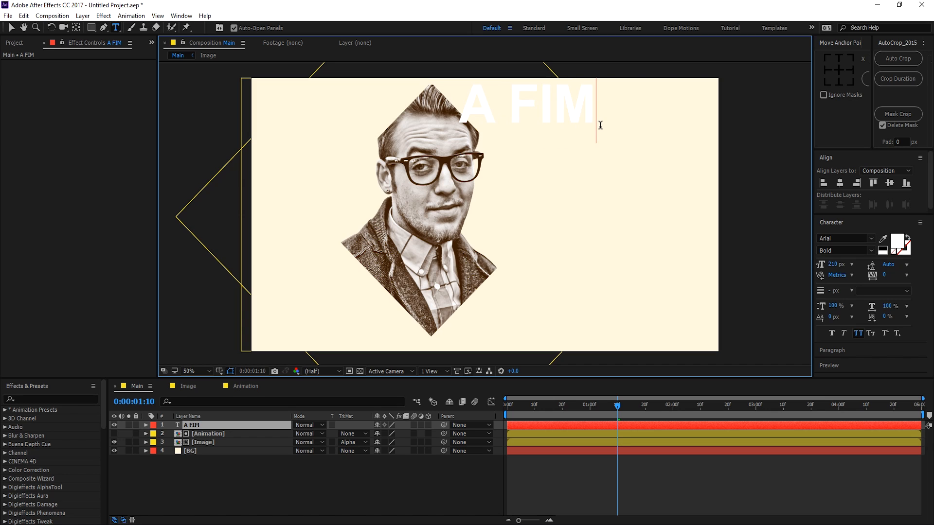
pyautogui.press('BackSpace')
pyautogui.write('LM BY')
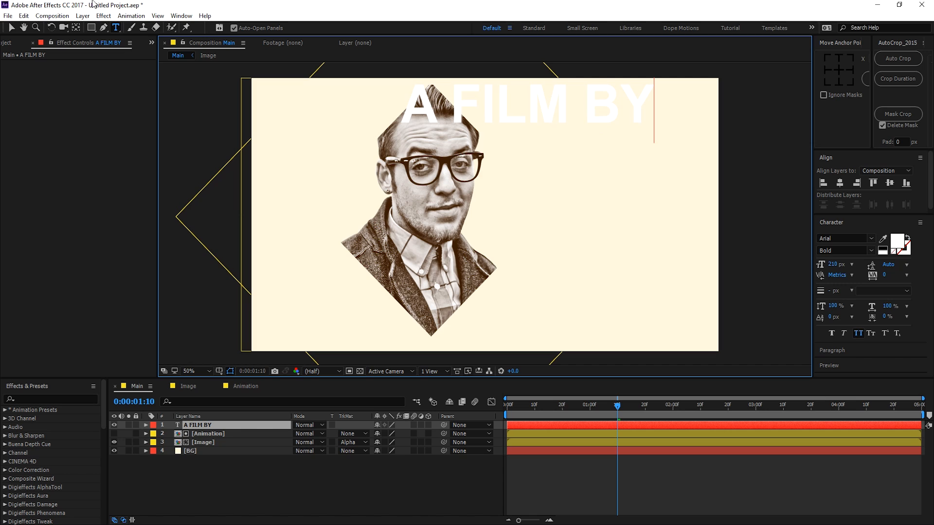
pyautogui.click(12, 28)
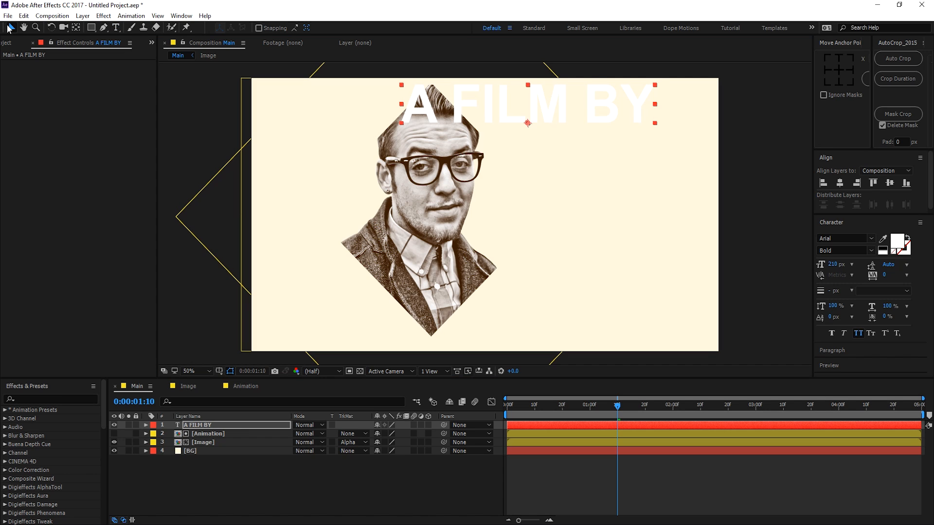
# Step: Colour the A FILM BY title grey
pyautogui.click(900, 243)
pyautogui.moveTo(455, 311)
pyautogui.mouseDown()
pyautogui.moveTo(408, 340)
pyautogui.moveTo(369, 401)
pyautogui.moveTo(399, 401)
pyautogui.moveTo(401, 390)
pyautogui.mouseUp()
pyautogui.click(603, 304)
# Step: Set the title font to UniSansBold and shrink it to 35 px
pyautogui.click(857, 237)
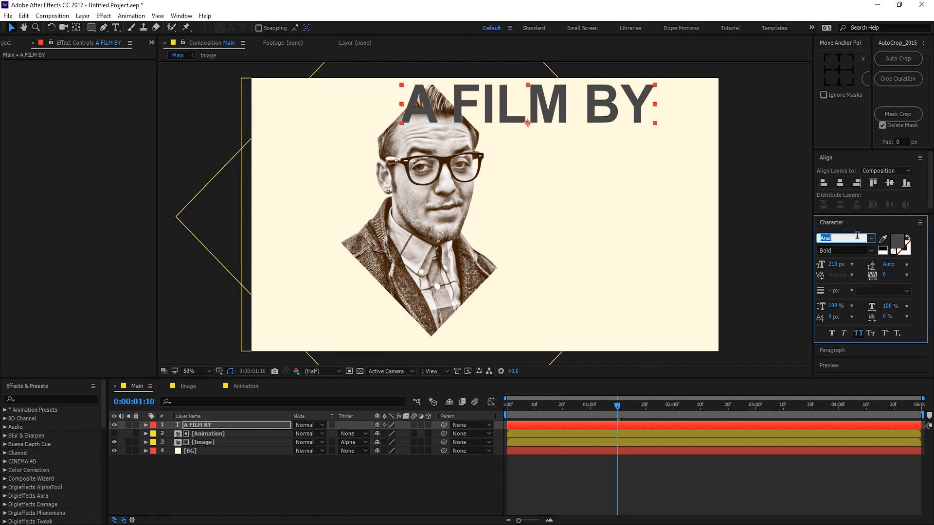
pyautogui.write('Uni Sans')
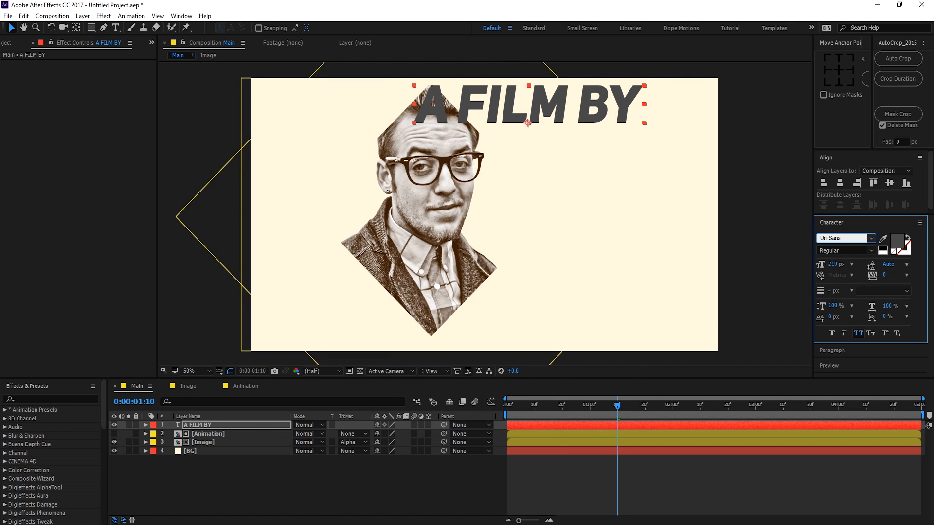
pyautogui.click(871, 239)
pyautogui.click(844, 294)
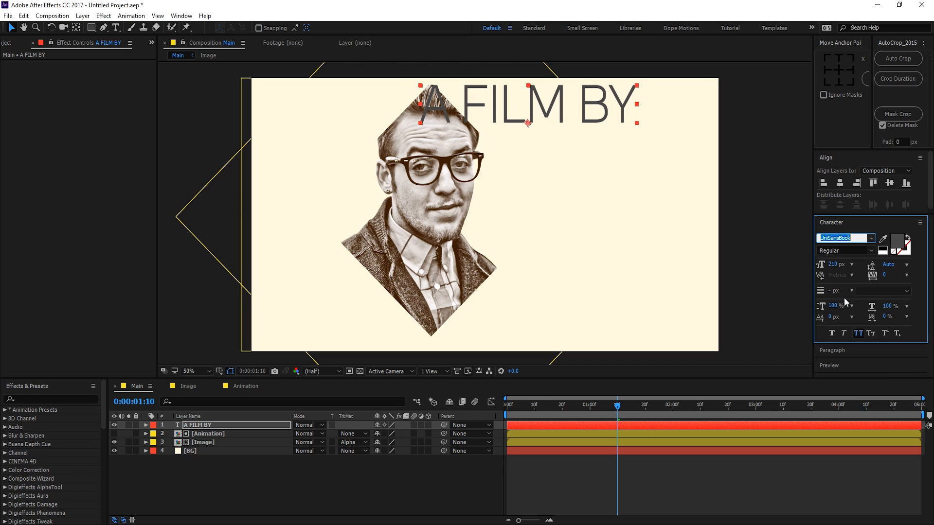
pyautogui.click(871, 239)
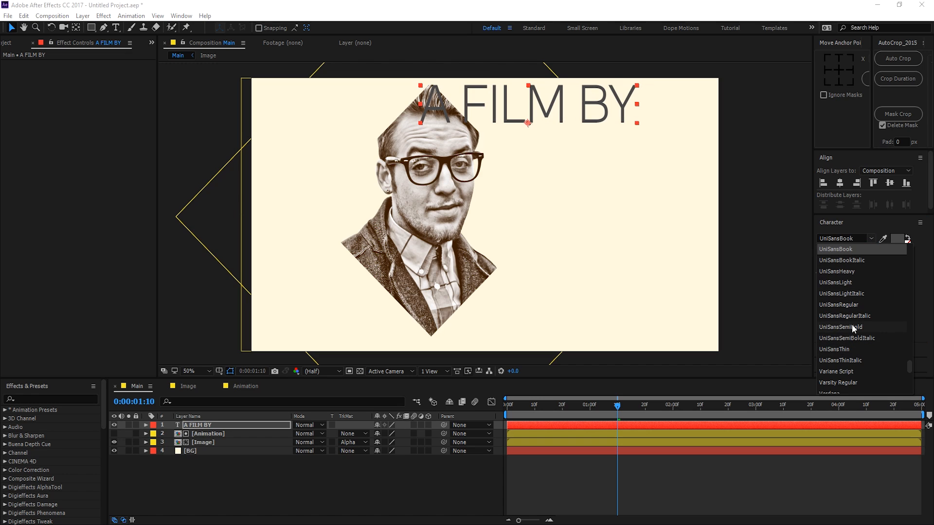
pyautogui.scroll(1, 848, 296)
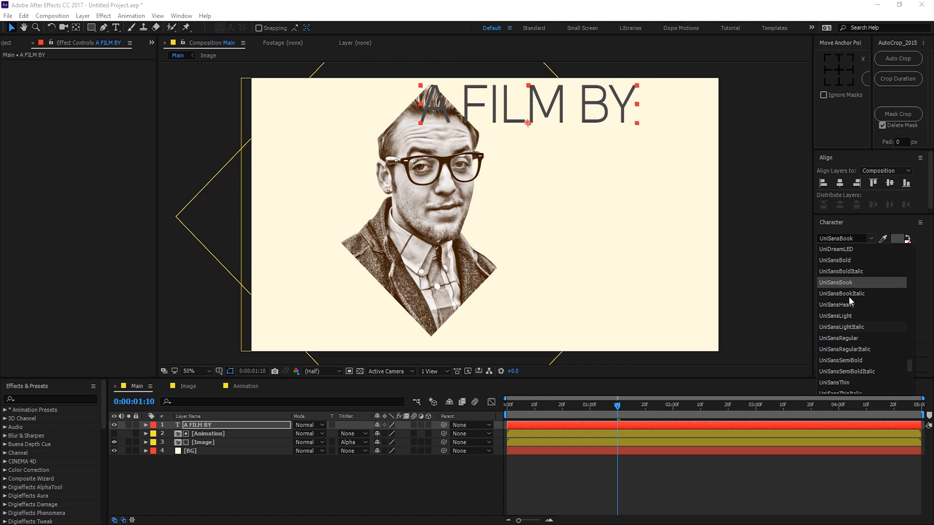
pyautogui.click(849, 269)
pyautogui.moveTo(833, 265); pyautogui.dragTo(746, 267)
pyautogui.click(325, 471)
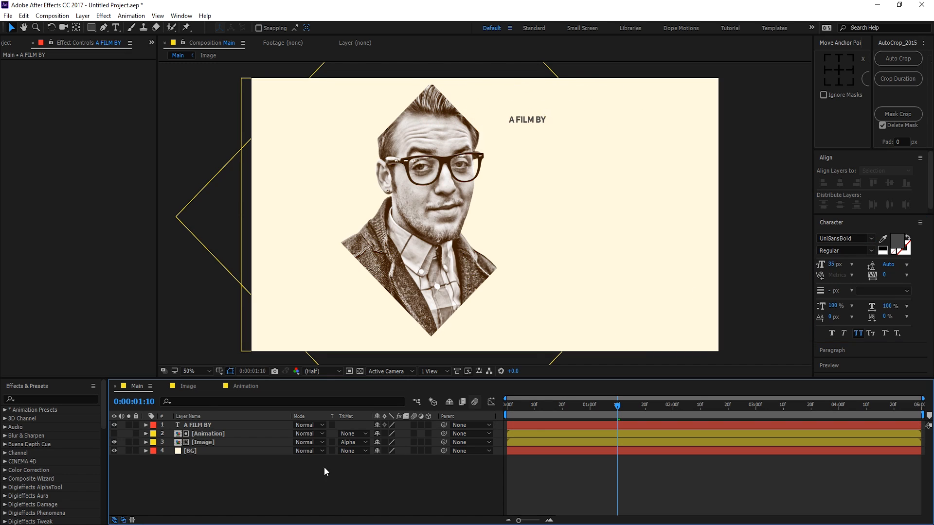
pyautogui.click(115, 28)
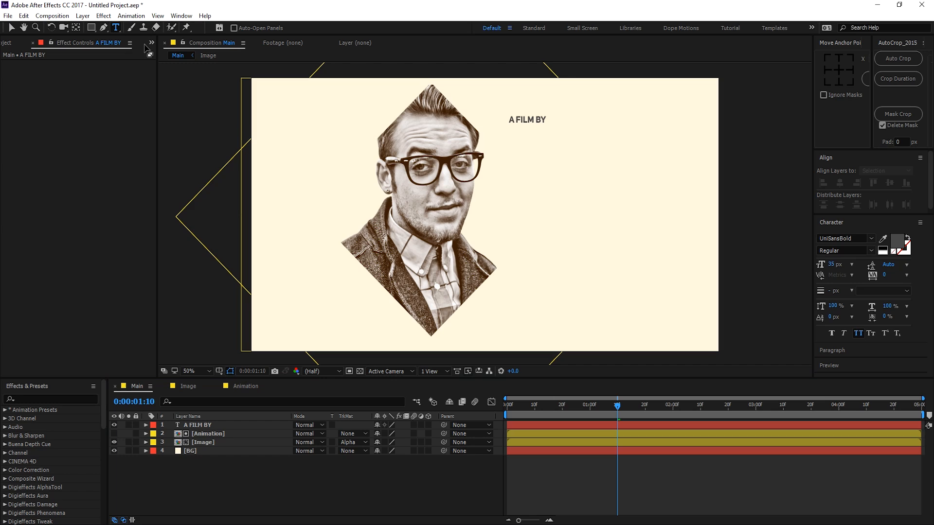
pyautogui.click(558, 151)
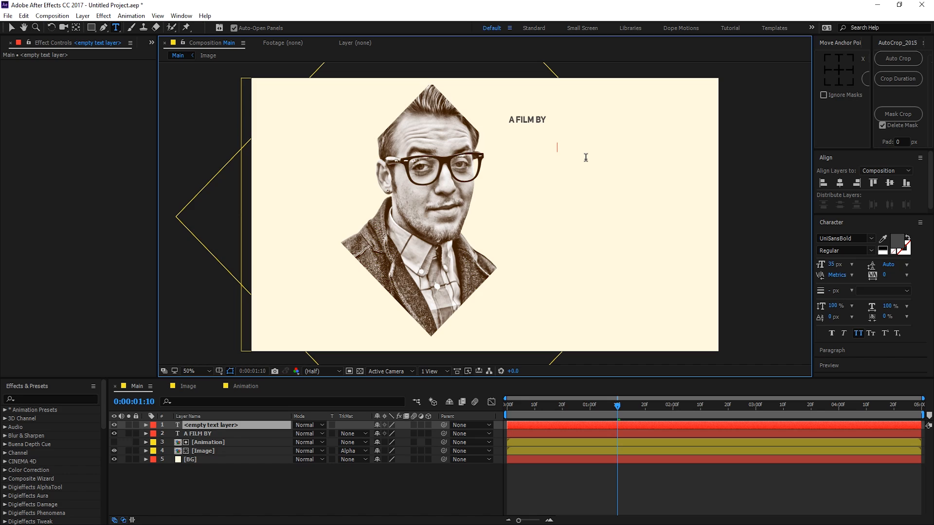
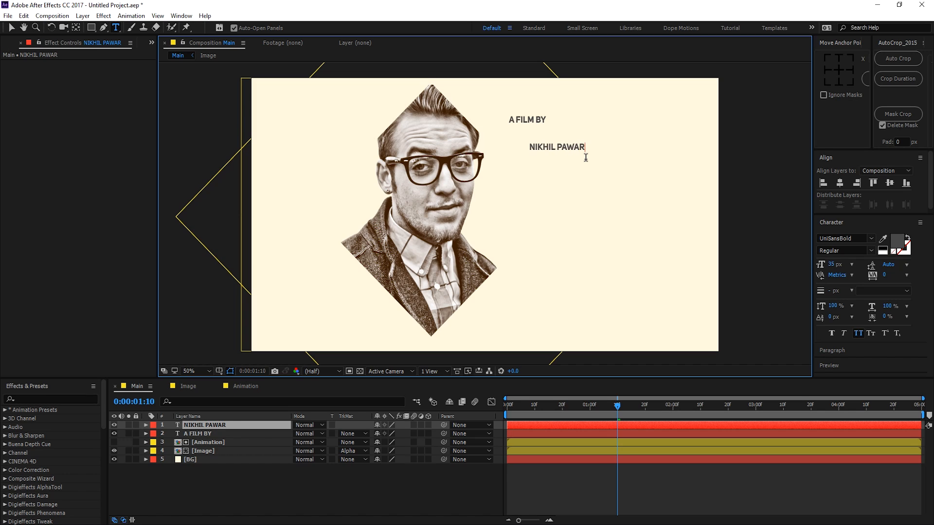
pyautogui.click(12, 27)
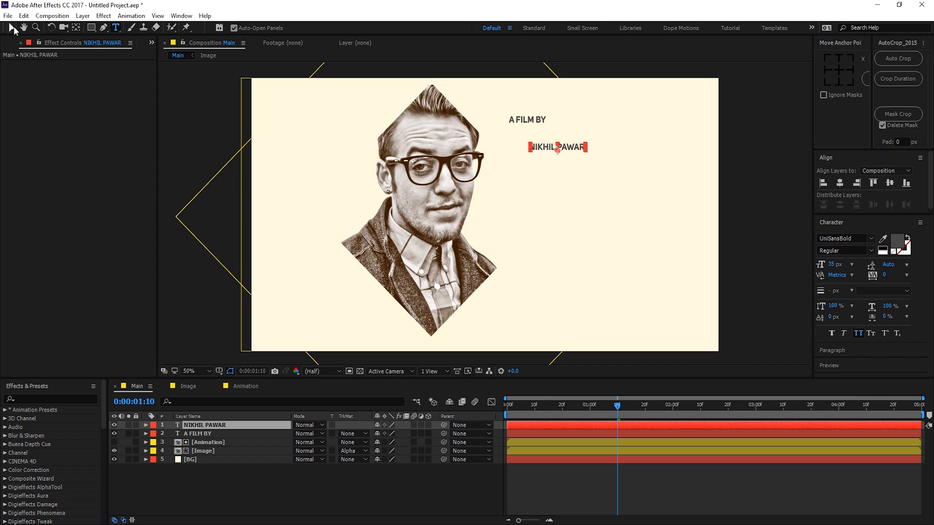
pyautogui.moveTo(831, 267); pyautogui.dragTo(858, 261)
pyautogui.click(871, 239)
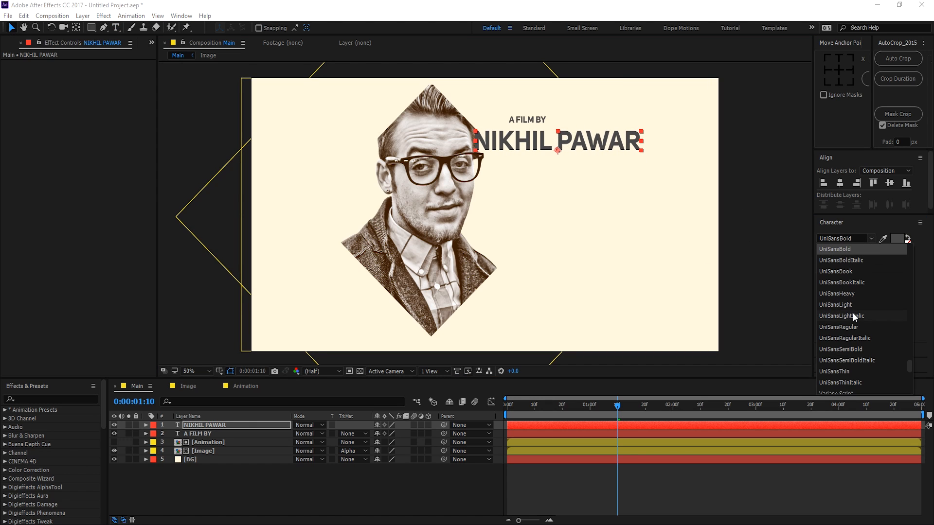
pyautogui.click(854, 371)
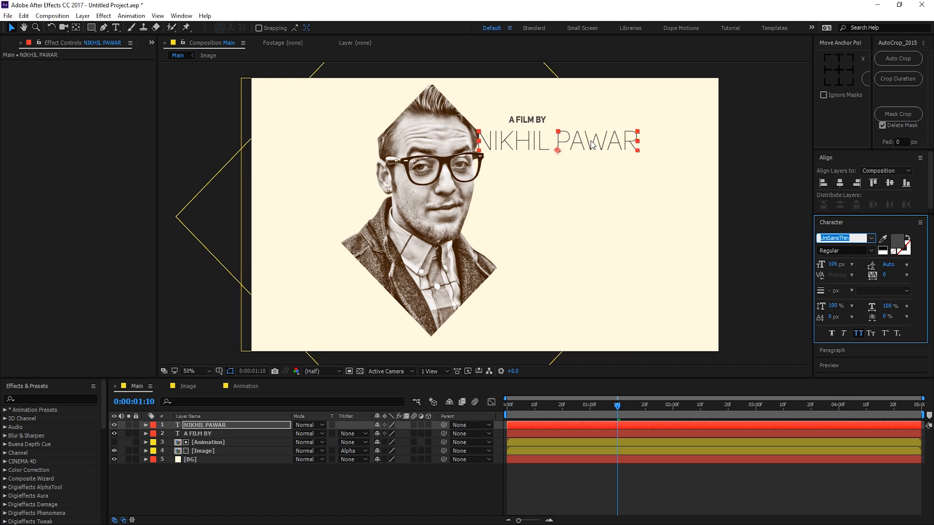
pyautogui.moveTo(611, 141); pyautogui.dragTo(624, 140)
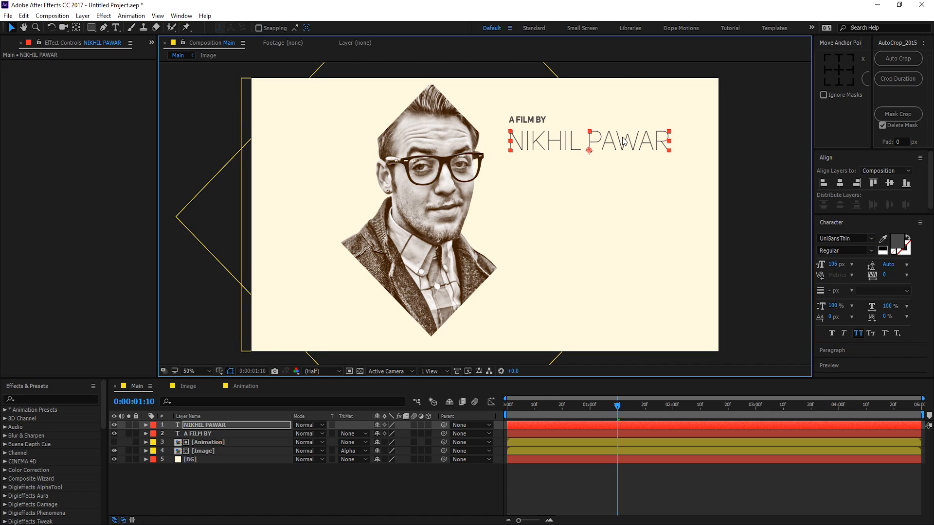
pyautogui.click(837, 71)
pyautogui.click(872, 239)
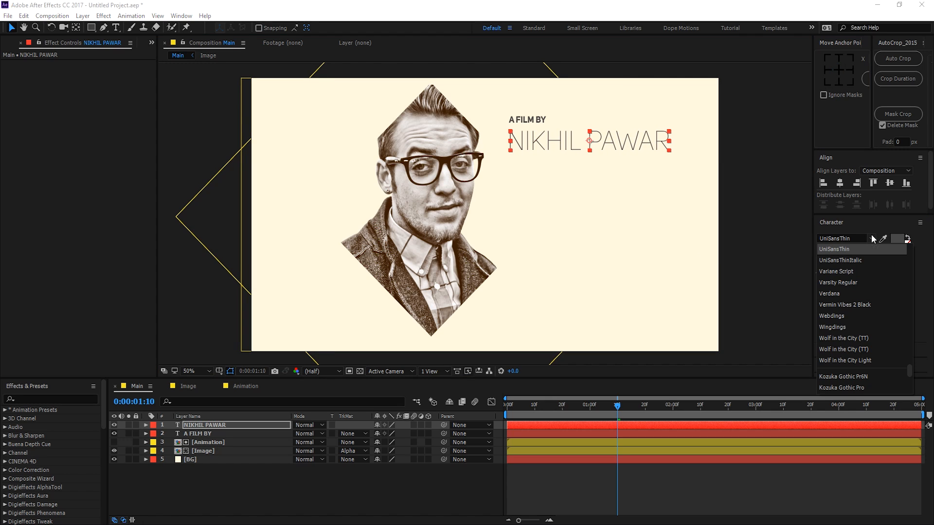
pyautogui.scroll(2, 842, 317)
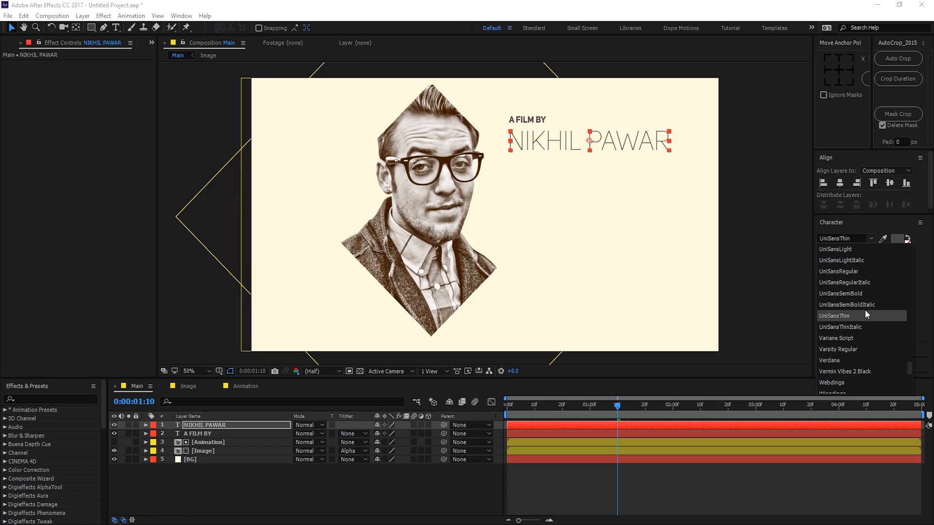
pyautogui.scroll(2, 857, 295)
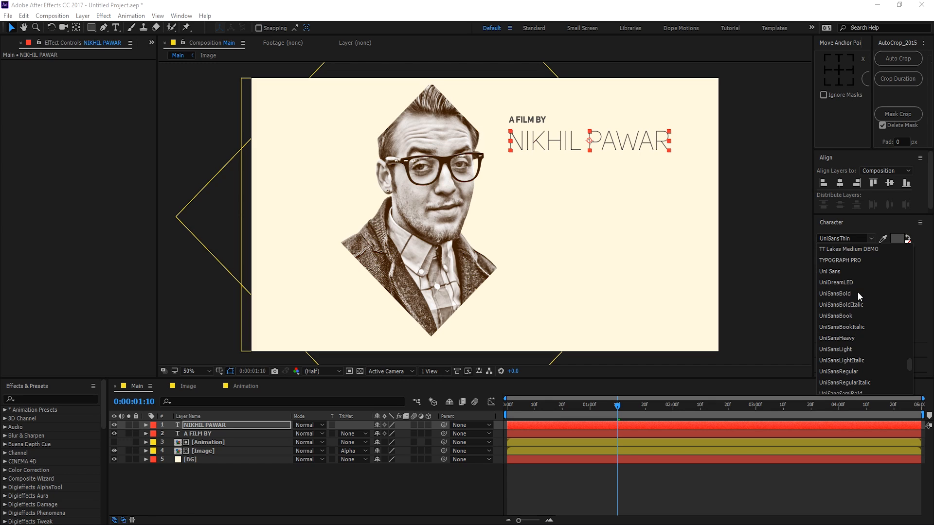
pyautogui.click(850, 336)
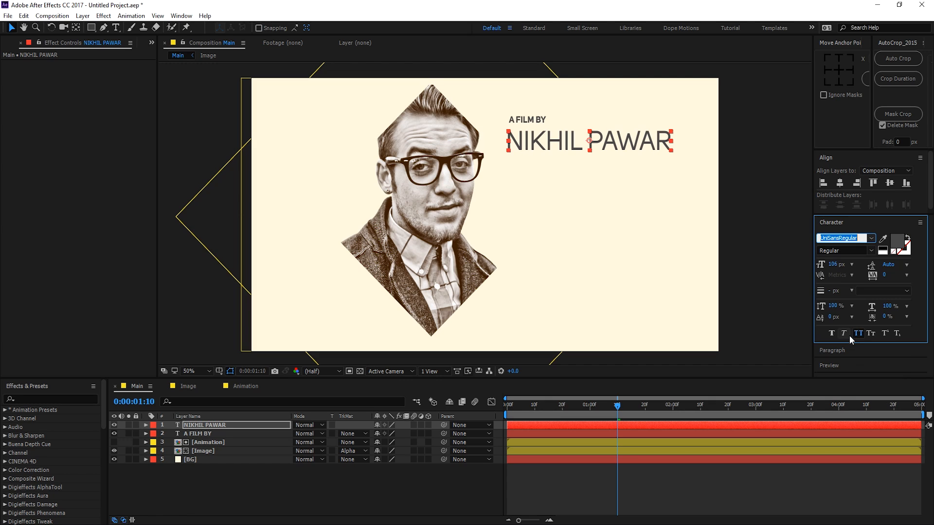
pyautogui.click(875, 240)
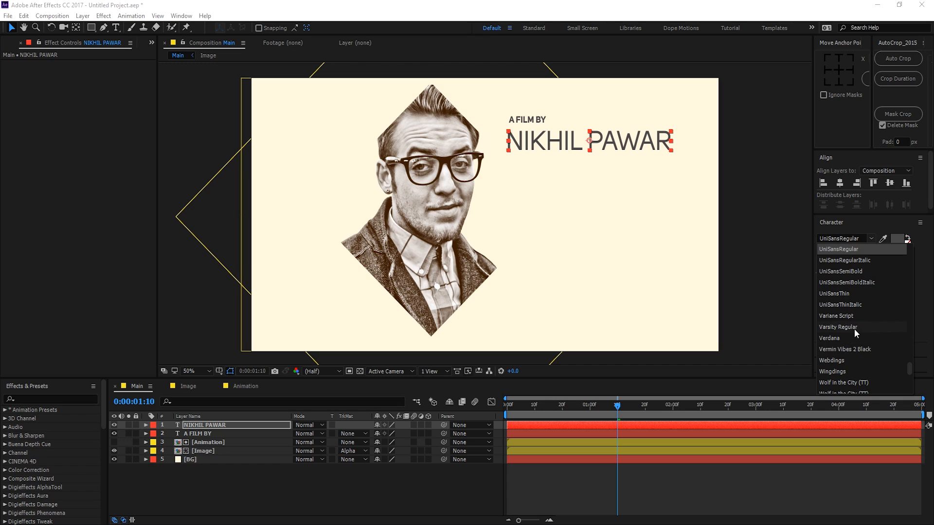
pyautogui.scroll(2, 853, 308)
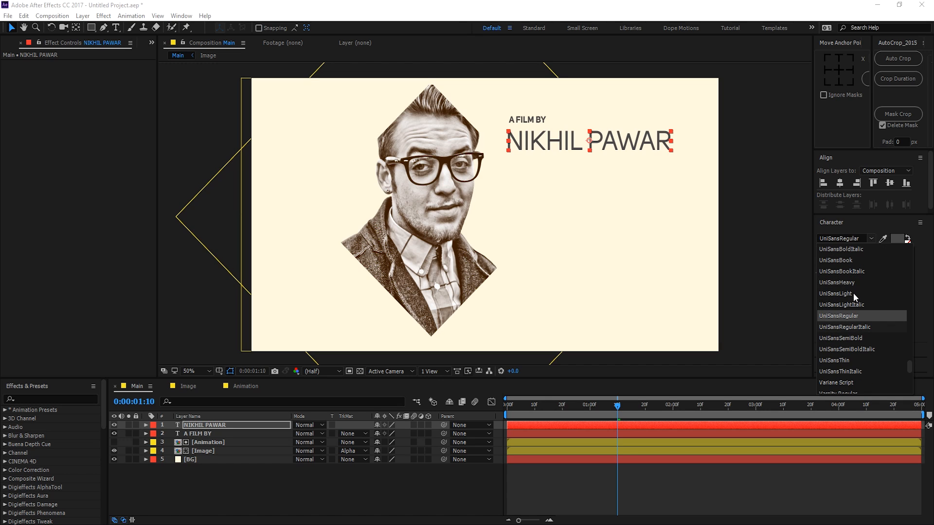
pyautogui.click(852, 294)
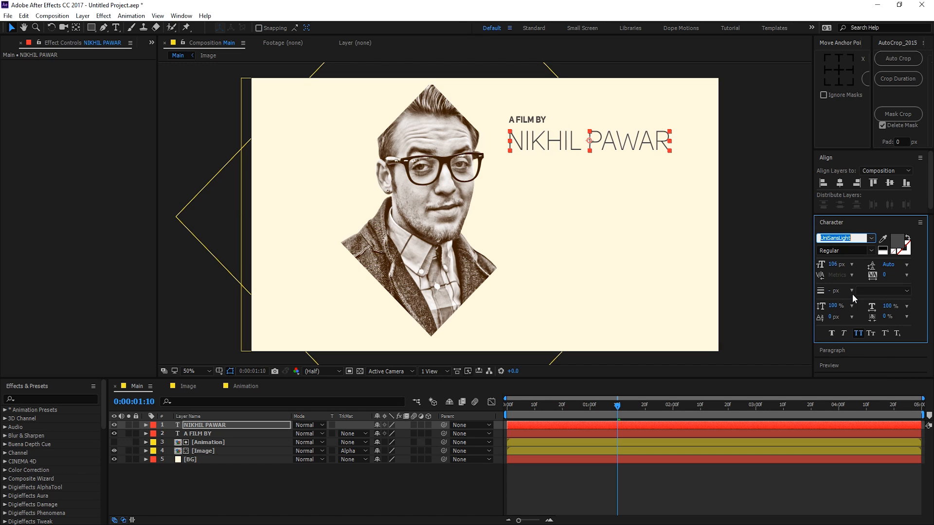
pyautogui.click(752, 167)
pyautogui.scroll(1, 538, 130)
pyautogui.moveTo(538, 131); pyautogui.dragTo(453, 275)
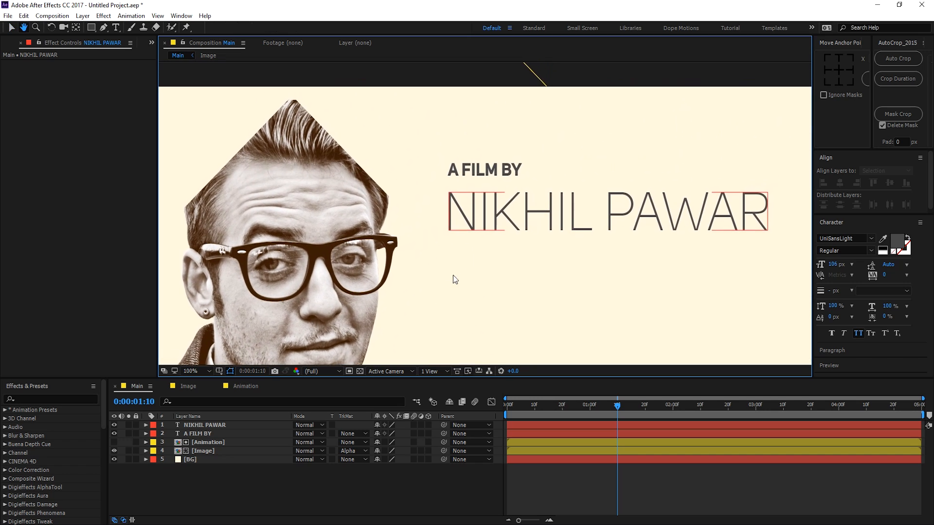
pyautogui.click(501, 216)
pyautogui.moveTo(498, 214); pyautogui.dragTo(500, 203)
pyautogui.press('Return')
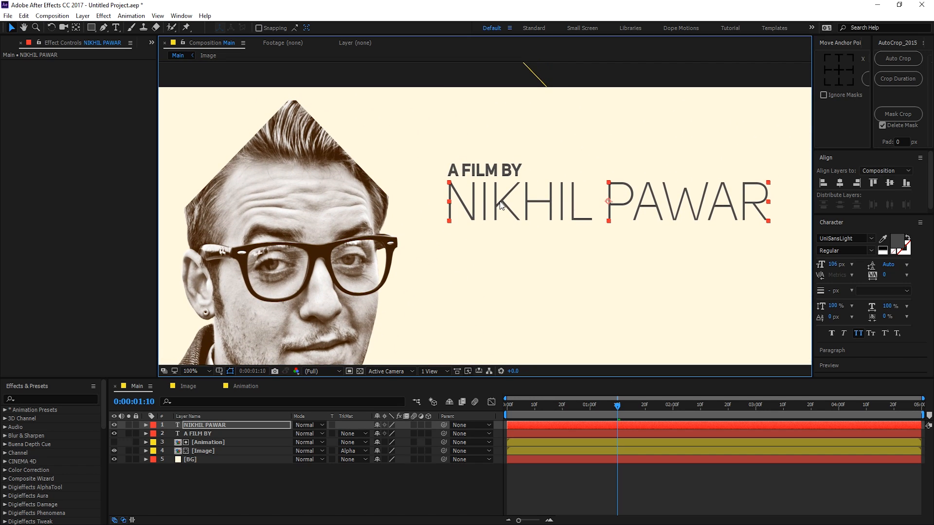
pyautogui.click(293, 495)
pyautogui.scroll(-1, 435, 207)
pyautogui.moveTo(465, 246); pyautogui.dragTo(503, 185)
pyautogui.moveTo(204, 425)
pyautogui.mouseDown()
pyautogui.moveTo(206, 439)
pyautogui.moveTo(204, 431)
pyautogui.mouseUp()
pyautogui.keyDown('shift'); pyautogui.click(204, 425); pyautogui.keyUp('shift')
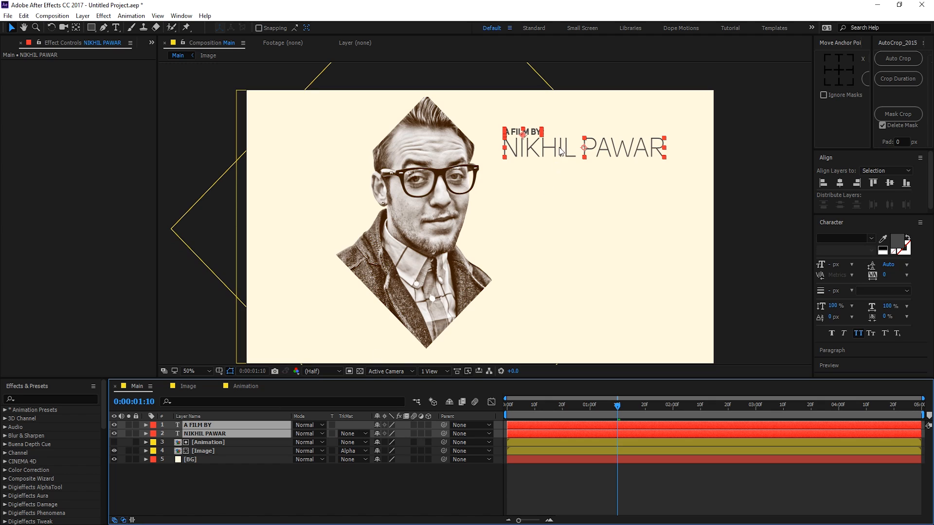
pyautogui.moveTo(547, 153); pyautogui.dragTo(546, 177)
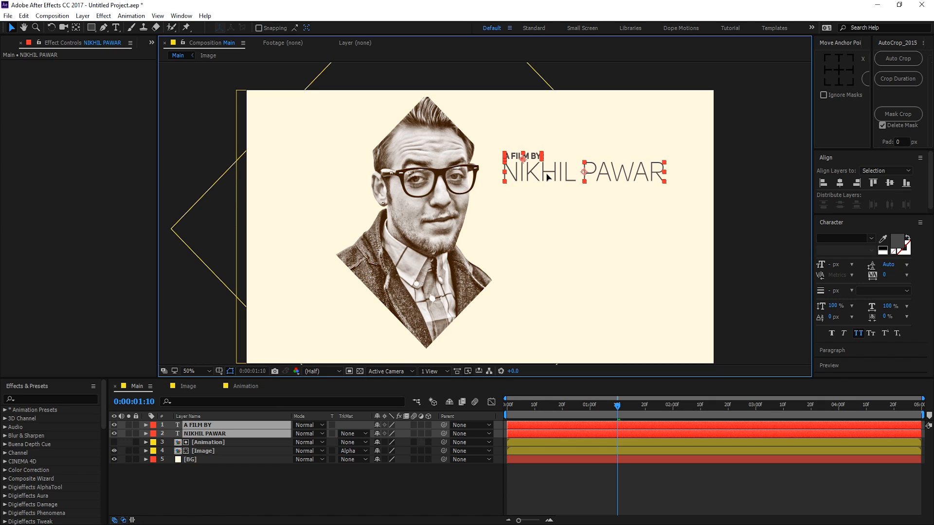
pyautogui.click(266, 500)
pyautogui.click(224, 424)
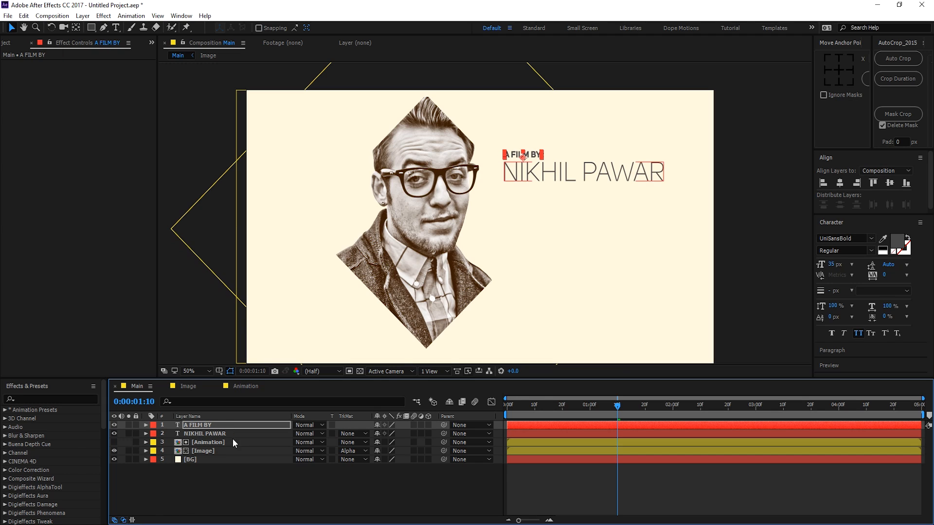
pyautogui.click(218, 492)
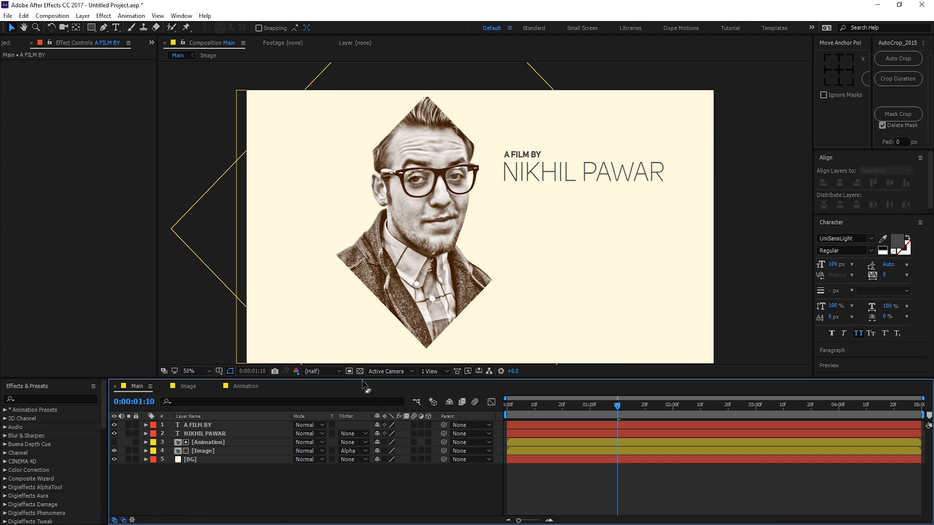
pyautogui.click(191, 432)
pyautogui.click(191, 431)
pyautogui.keyDown('shift'); pyautogui.click(201, 425); pyautogui.keyUp('shift')
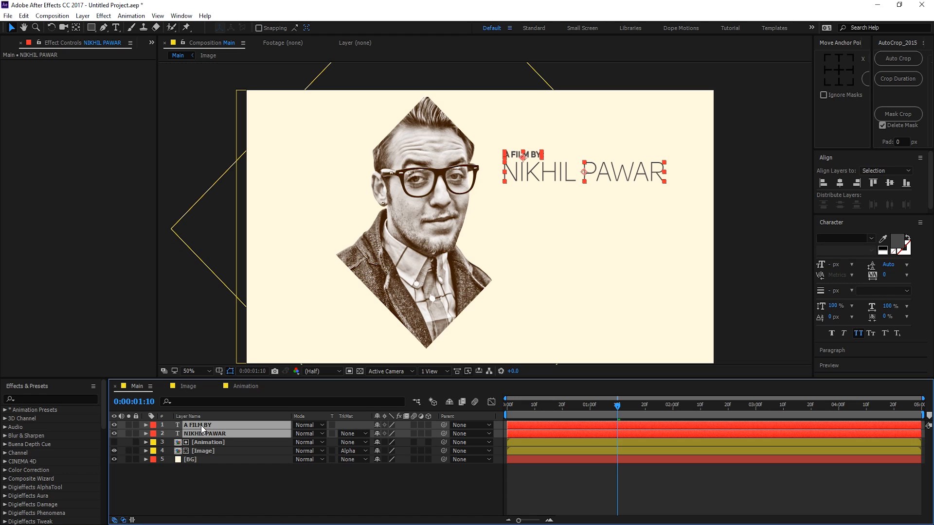
pyautogui.rightClick(201, 425)
pyautogui.click(254, 334)
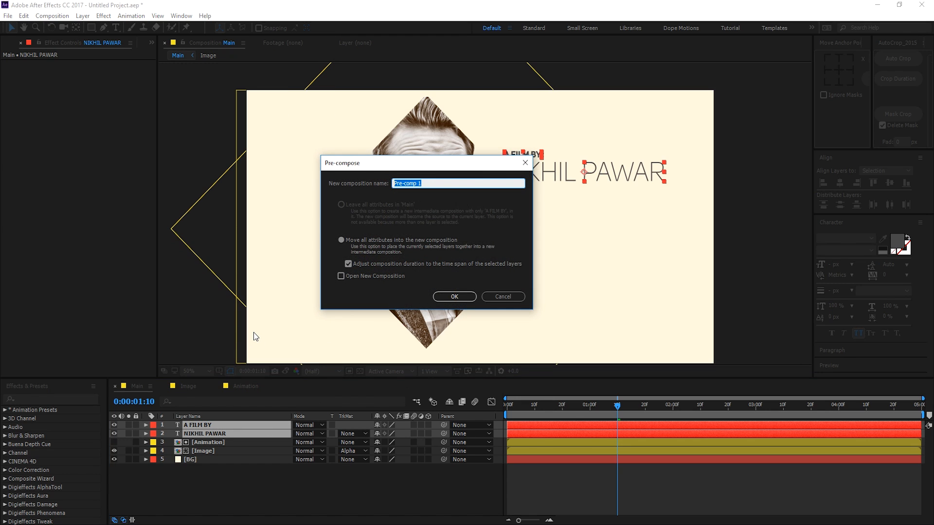
pyautogui.write('Text')
pyautogui.click(449, 300)
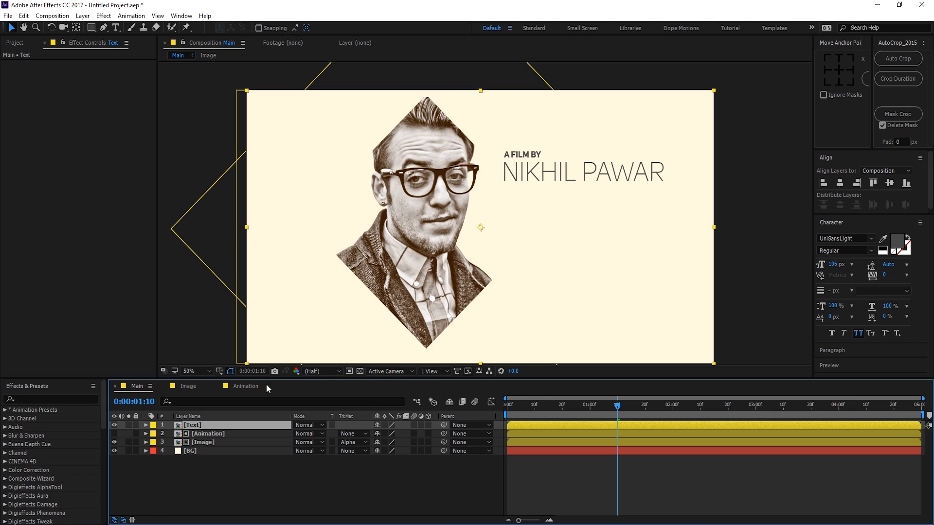
# Step: Duplicate the Animation layer, move the copy to the top, make it visible and shrink its Scale
pyautogui.click(208, 434)
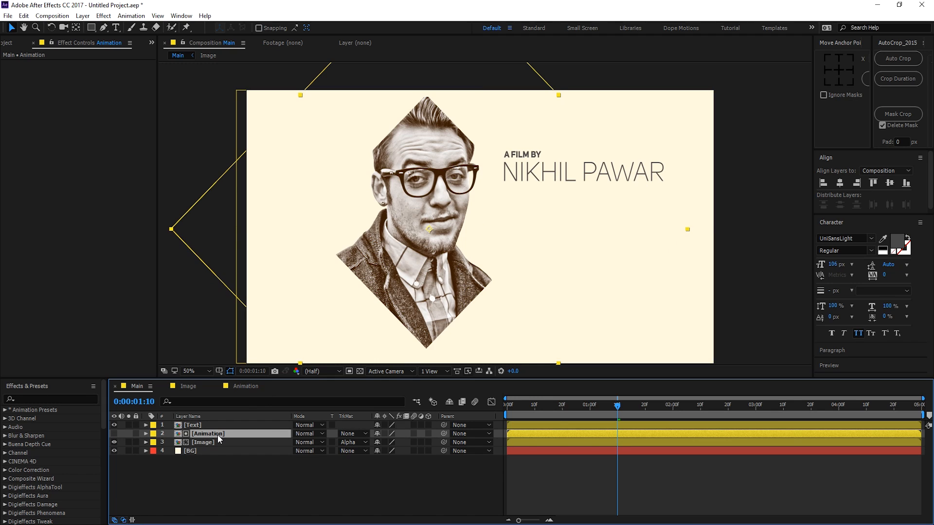
pyautogui.hotkey('ctrl', 'd')
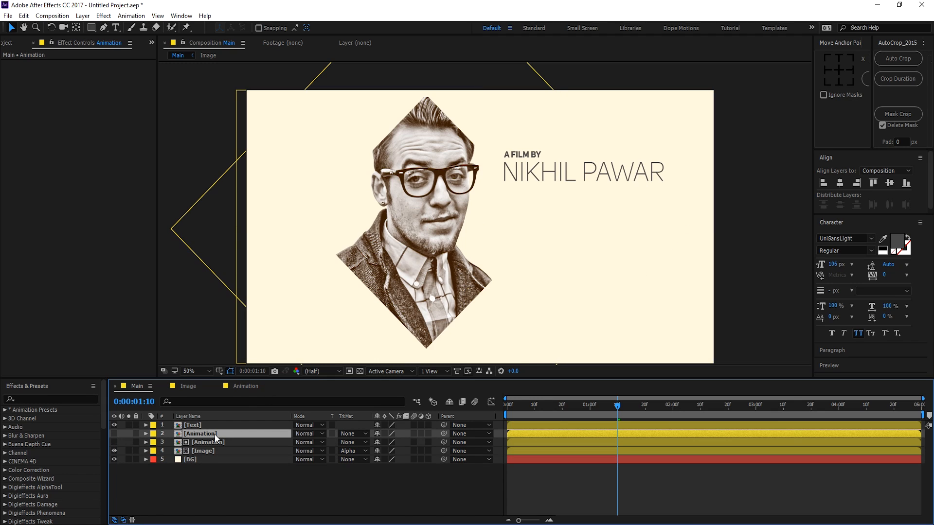
pyautogui.moveTo(215, 434); pyautogui.dragTo(217, 422)
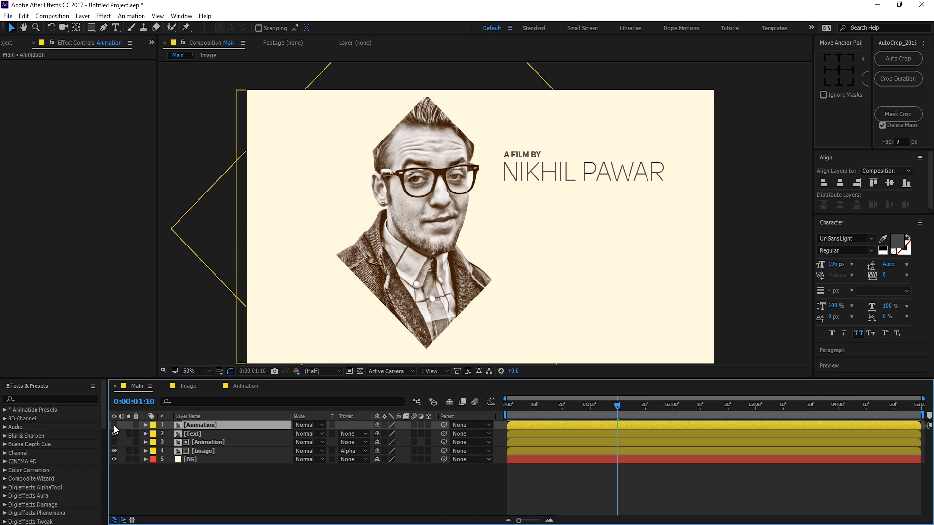
pyautogui.click(114, 425)
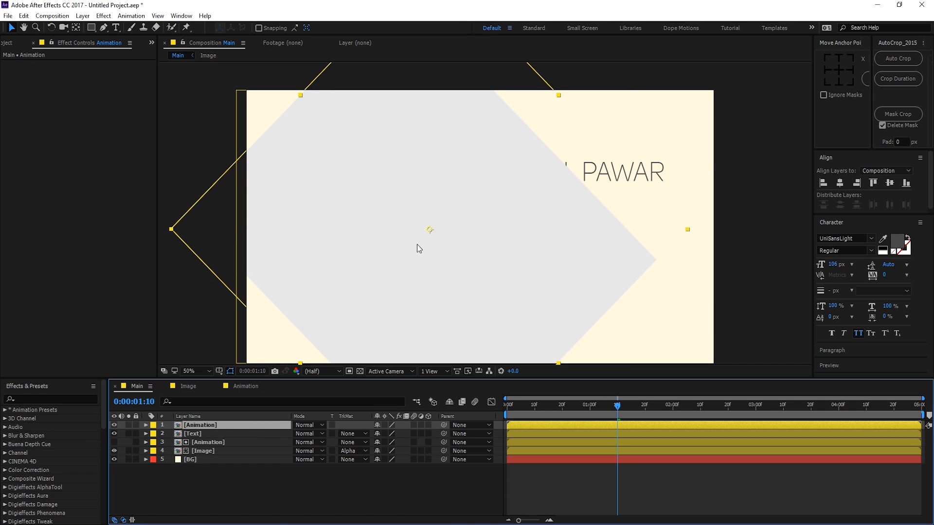
pyautogui.press('s')
pyautogui.moveTo(408, 433); pyautogui.dragTo(383, 434)
# Step: Set the Animation copy's Rotation to -90° so the grey bars stand vertical
pyautogui.press('r')
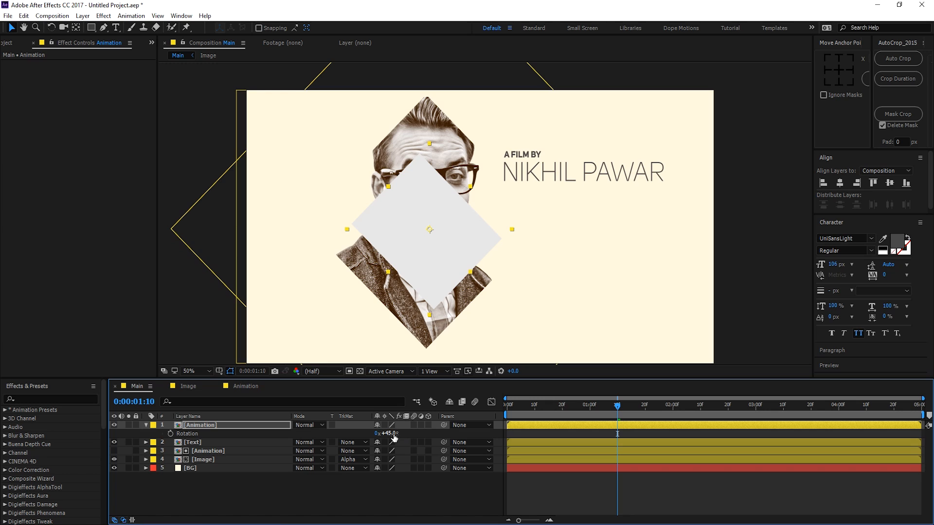
pyautogui.click(394, 437)
pyautogui.write('0')
pyautogui.press('Return')
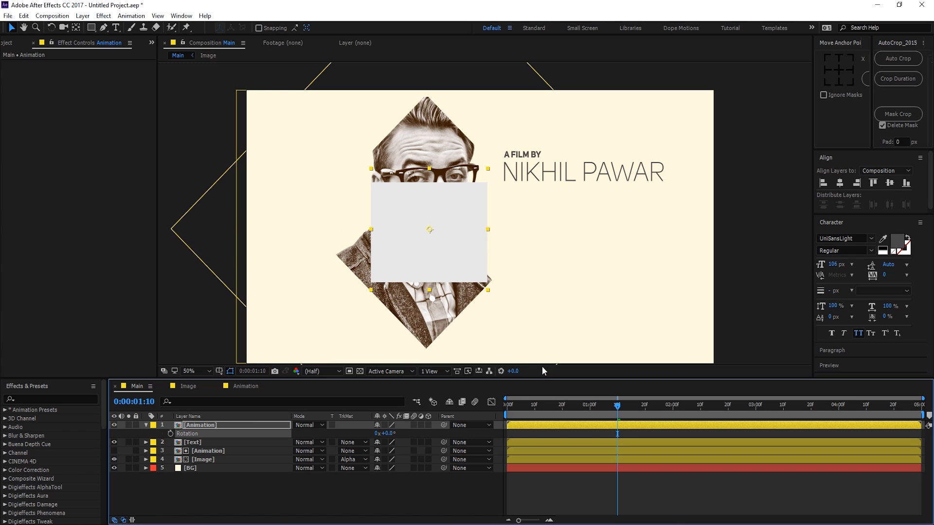
pyautogui.moveTo(521, 403); pyautogui.dragTo(557, 404)
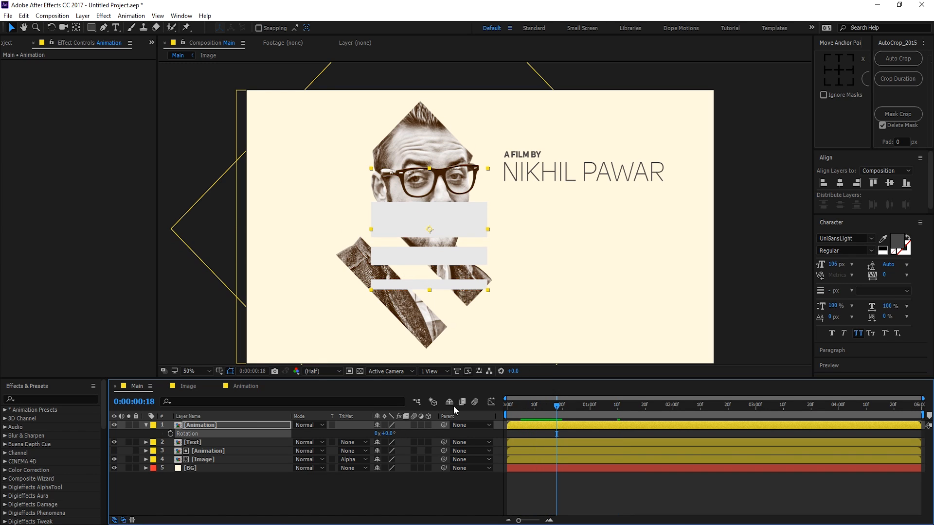
pyautogui.moveTo(387, 433); pyautogui.dragTo(349, 434)
pyautogui.click(388, 434)
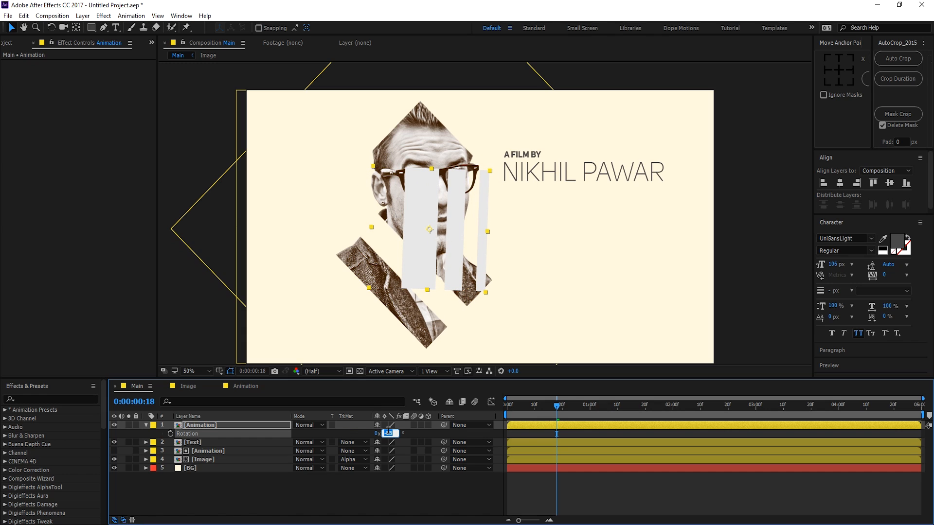
pyautogui.write('-90')
pyautogui.press('Return')
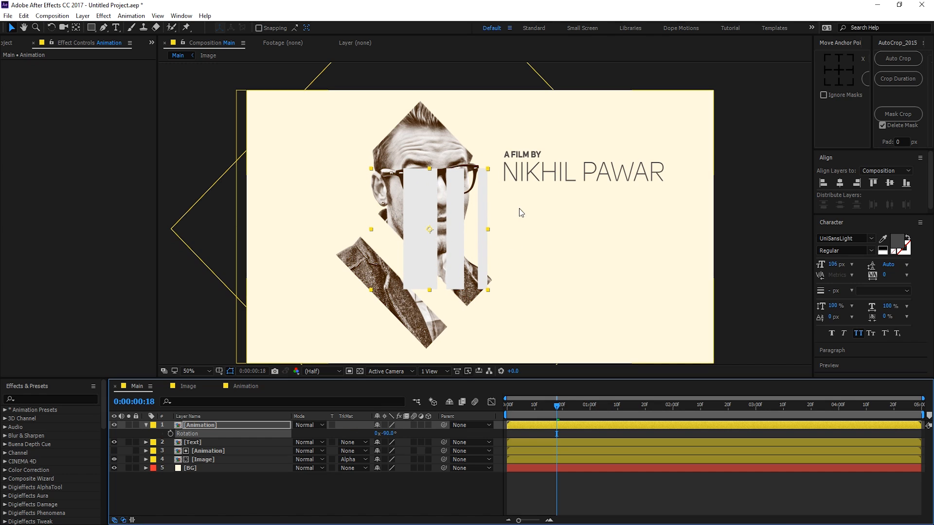
pyautogui.moveTo(455, 236); pyautogui.dragTo(646, 182)
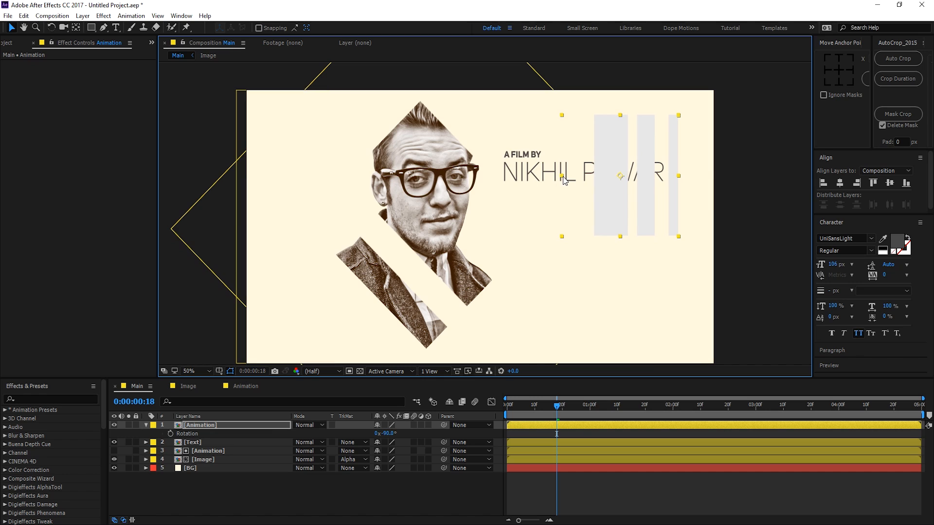
pyautogui.moveTo(562, 176); pyautogui.dragTo(499, 176)
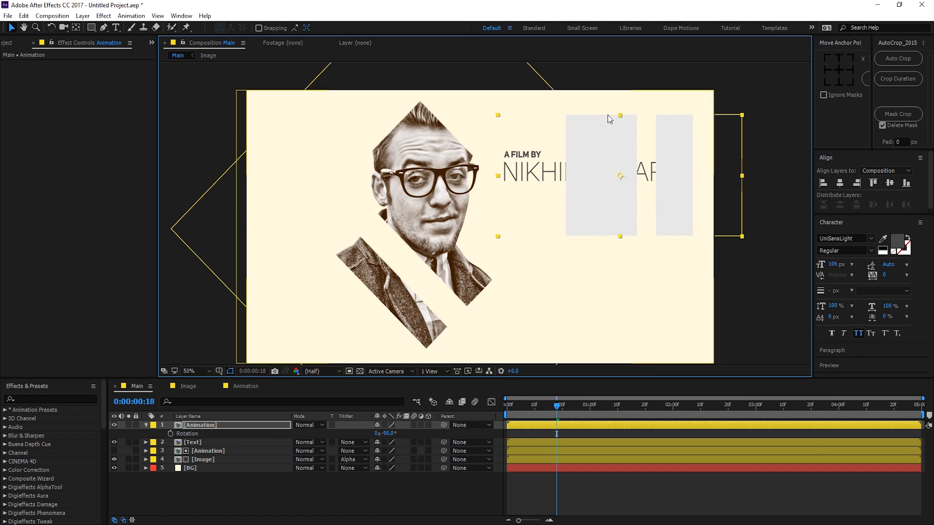
pyautogui.moveTo(619, 118); pyautogui.dragTo(558, 158)
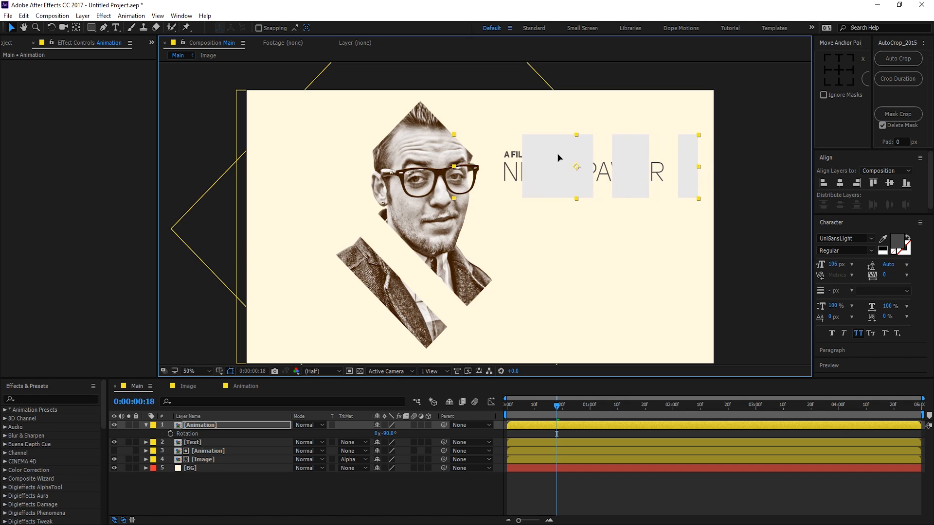
pyautogui.moveTo(555, 406); pyautogui.dragTo(560, 428)
# Step: Set the Text layer's track matte to Alpha Matte "[Animation]" and preview the title reveal
pyautogui.click(206, 442)
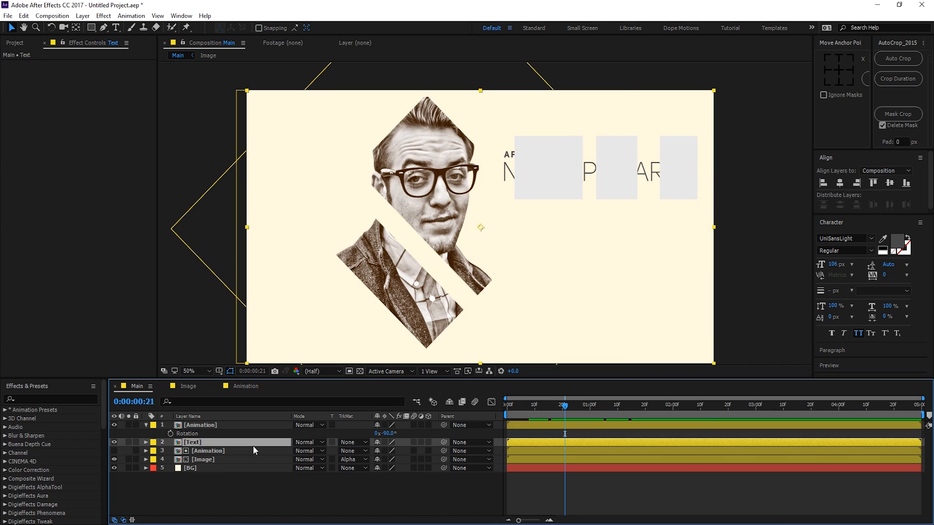
pyautogui.click(353, 443)
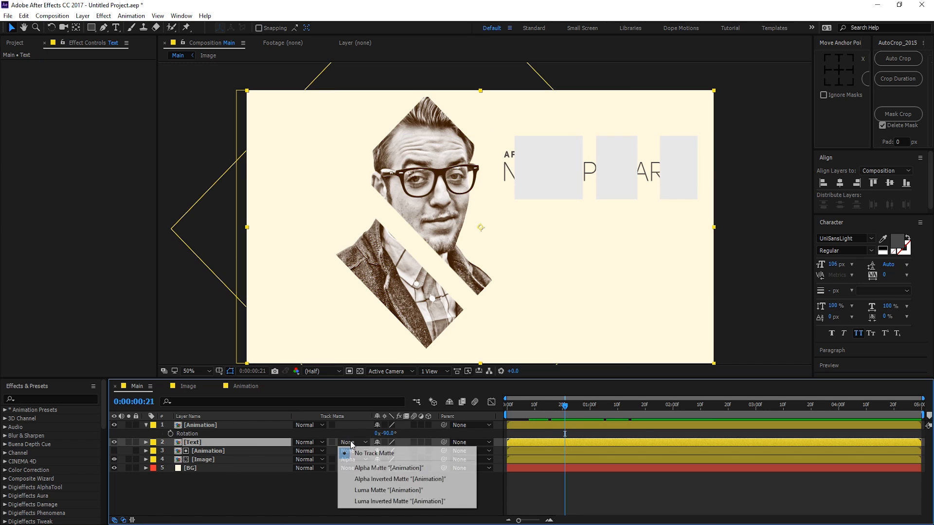
pyautogui.click(377, 467)
pyautogui.hotkey('shift', 'F4')
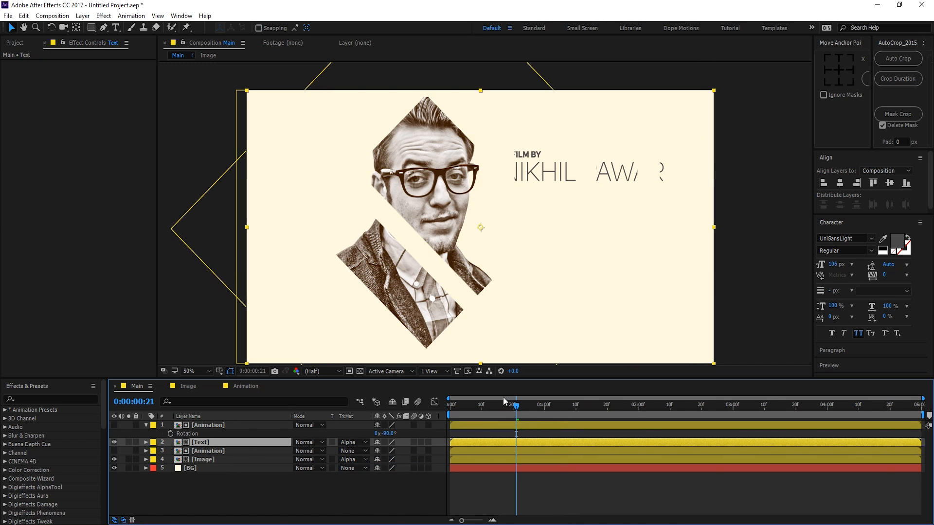
pyautogui.moveTo(465, 402); pyautogui.dragTo(582, 406)
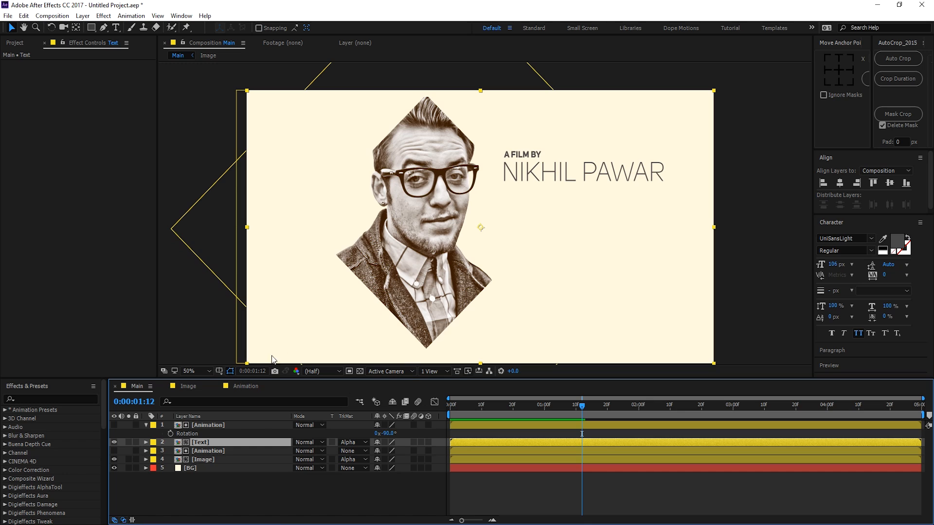
# Step: Enlarge the composition view, collapse the copy's Rotation, and preview the reveal up to 0:00:01:16
pyautogui.moveTo(259, 377); pyautogui.dragTo(258, 394)
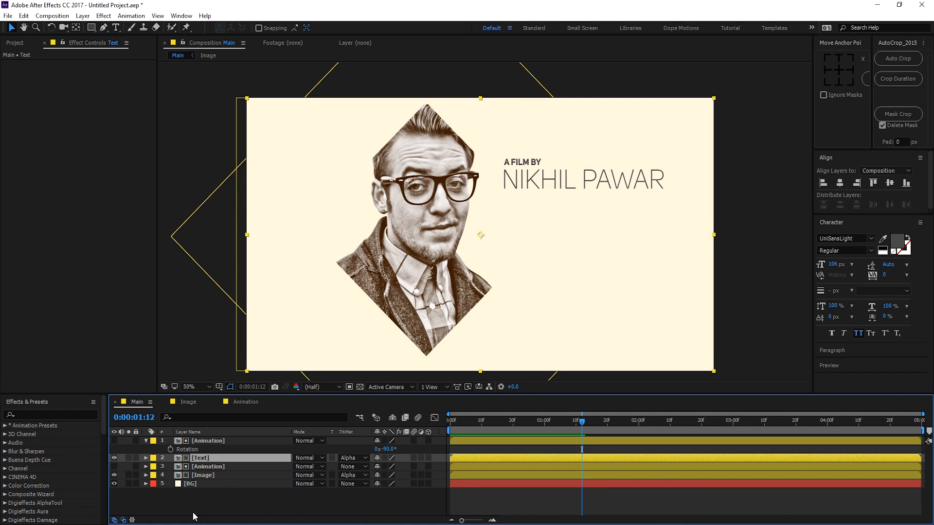
pyautogui.click(187, 497)
pyautogui.click(146, 441)
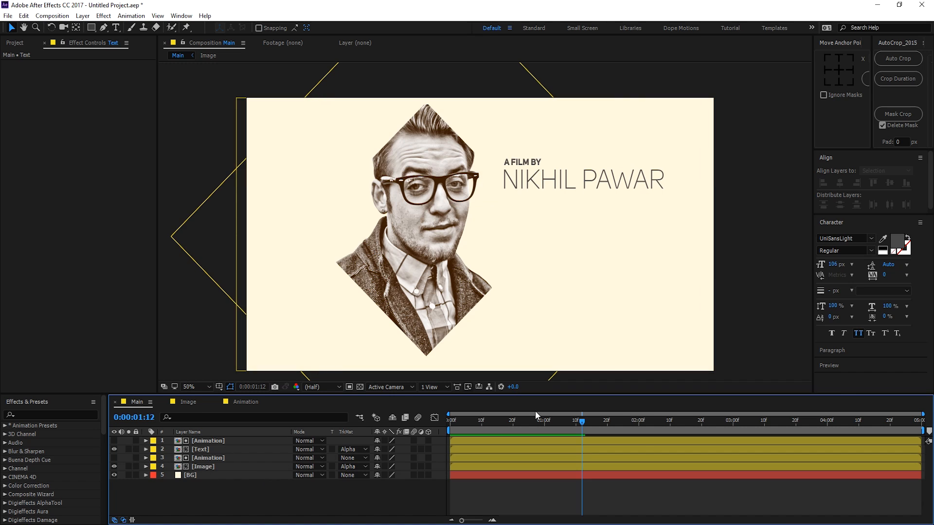
pyautogui.moveTo(505, 424); pyautogui.dragTo(595, 421)
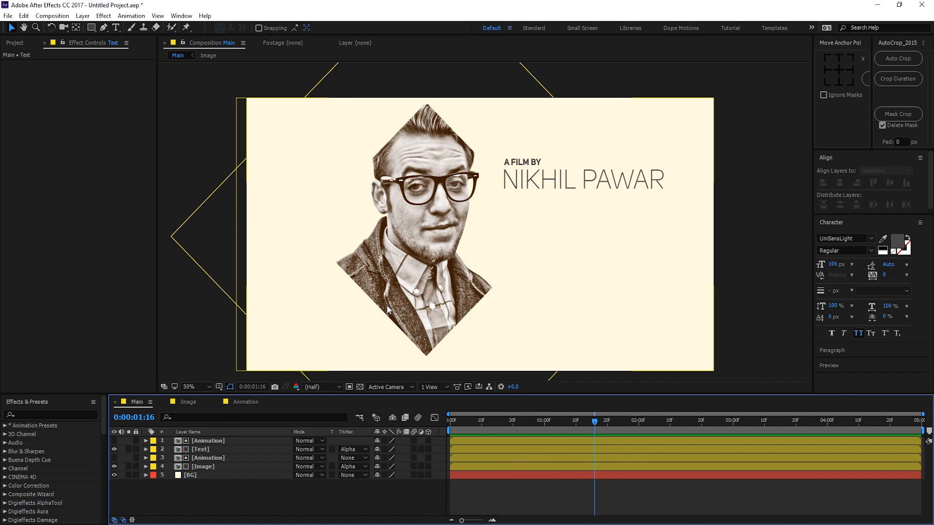
pyautogui.click(14, 43)
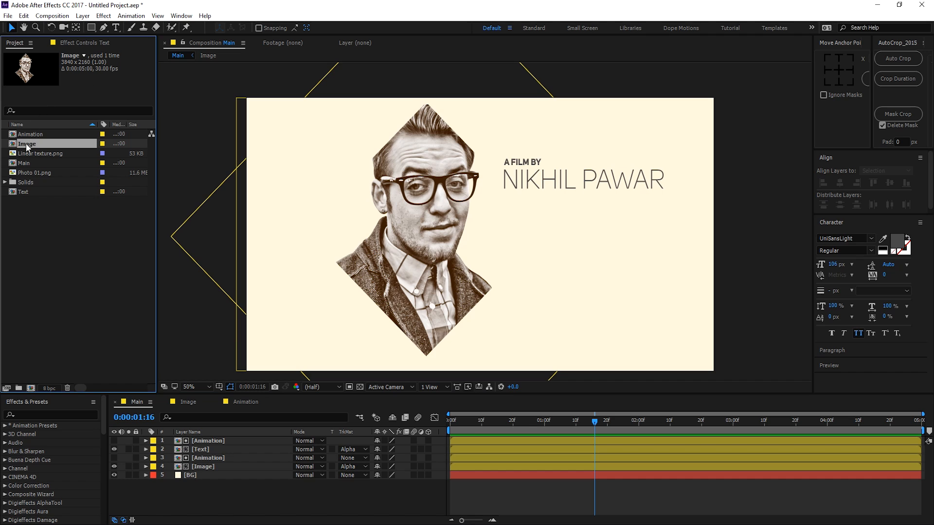
# Step: Add Linear texture.png between the Image and BG layers at 25% opacity
pyautogui.moveTo(33, 152); pyautogui.dragTo(178, 473)
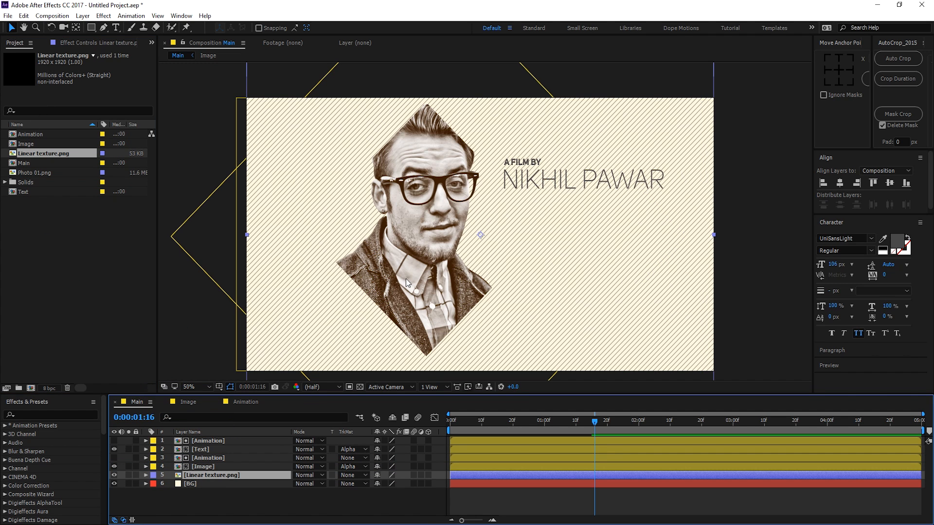
pyautogui.press('t')
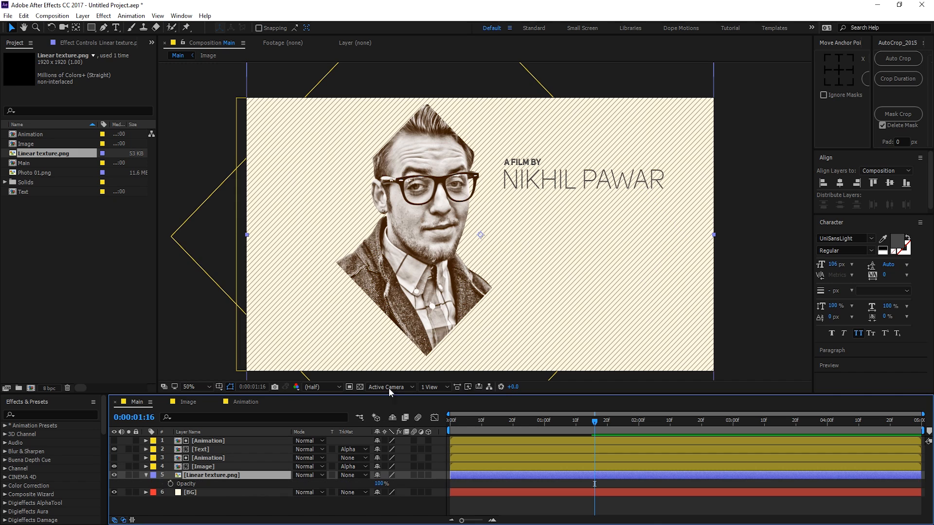
pyautogui.moveTo(377, 484); pyautogui.dragTo(339, 490)
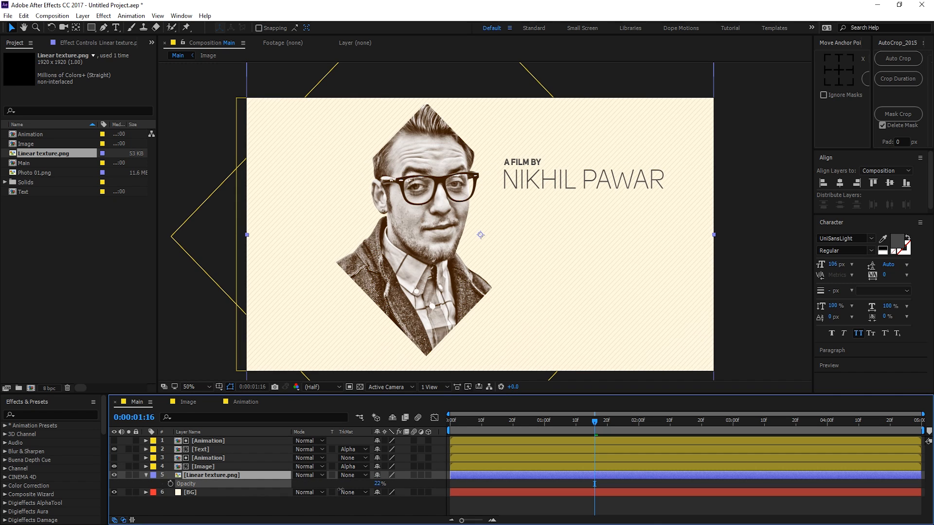
pyautogui.click(377, 484)
pyautogui.write('2')
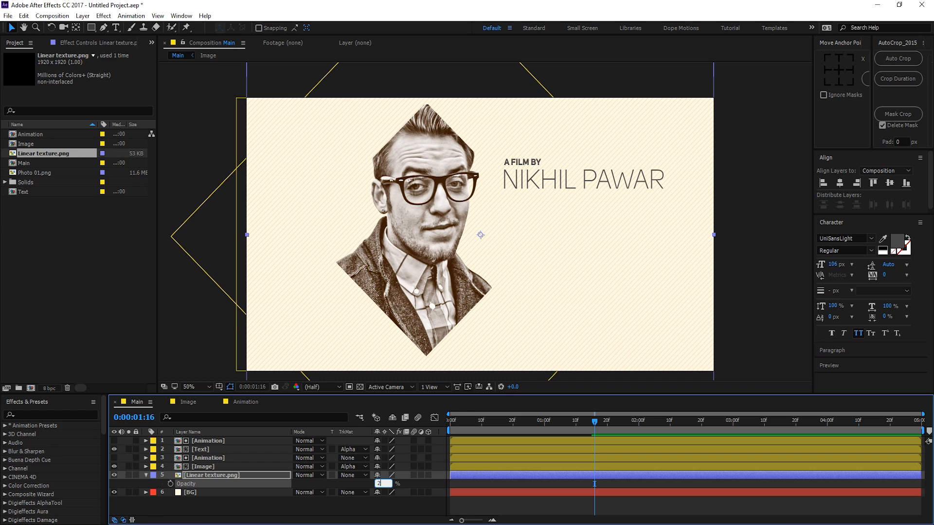
pyautogui.write('5')
pyautogui.press('Return')
# Step: Check the stripe texture on its own, then lock the texture and BG layers
pyautogui.click(187, 509)
pyautogui.click(146, 475)
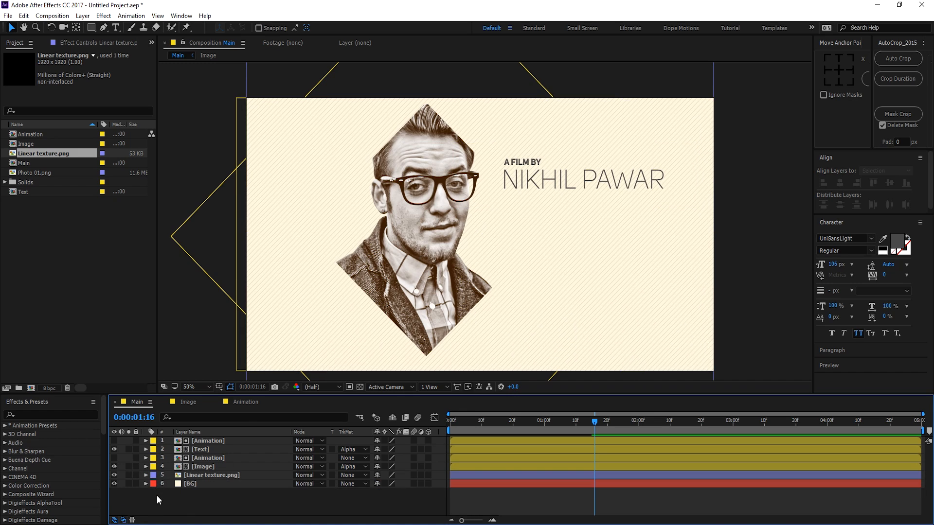
pyautogui.click(129, 476)
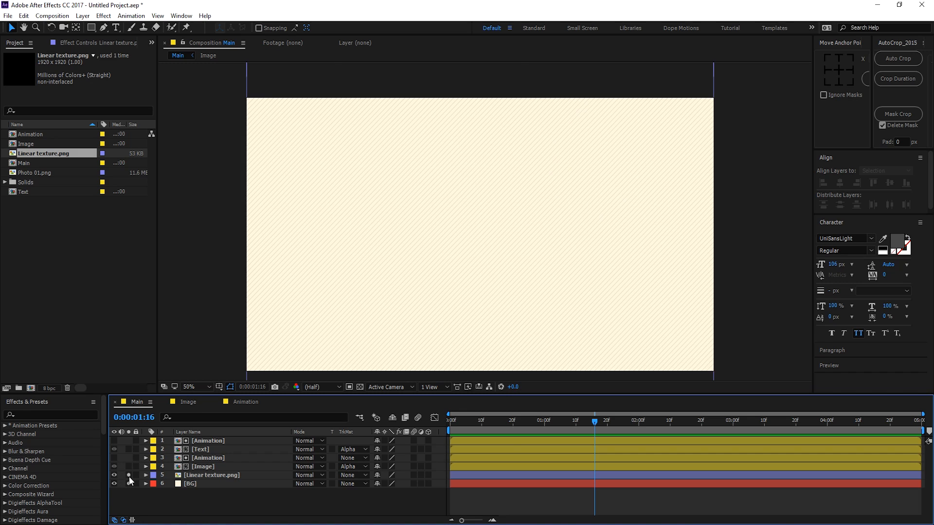
pyautogui.click(129, 476)
pyautogui.moveTo(135, 475); pyautogui.dragTo(135, 484)
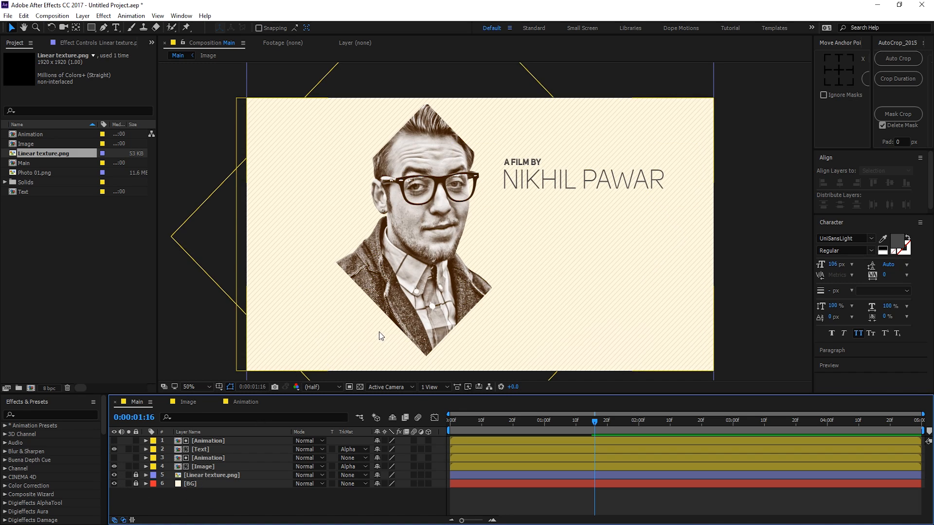
# Step: Create a full-frame rectangle shape layer named Box with fill colour FF3838
pyautogui.doubleClick(91, 28)
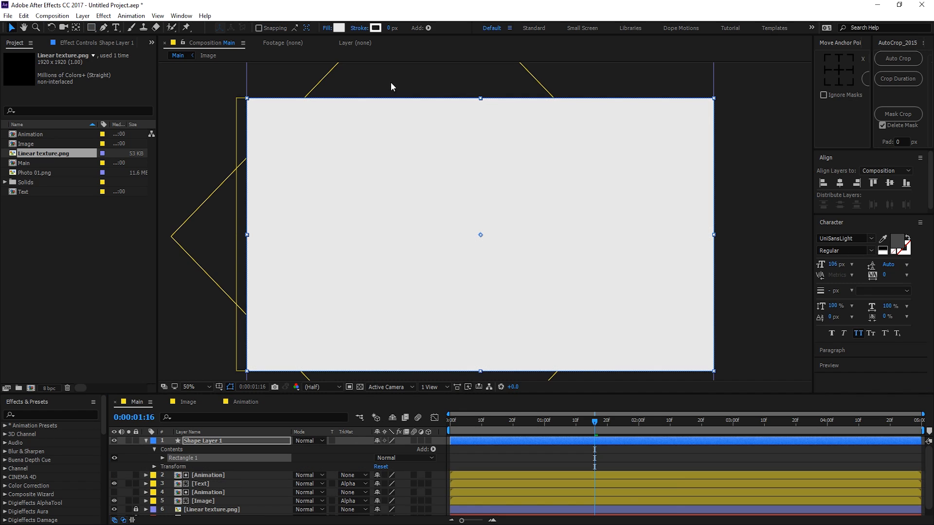
pyautogui.click(203, 442)
pyautogui.press('Return')
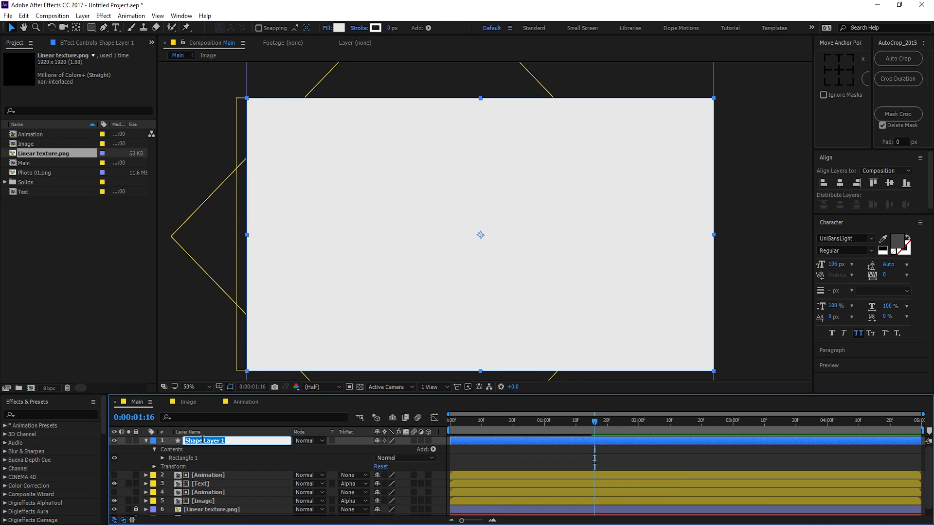
pyautogui.write('Box')
pyautogui.press('Return')
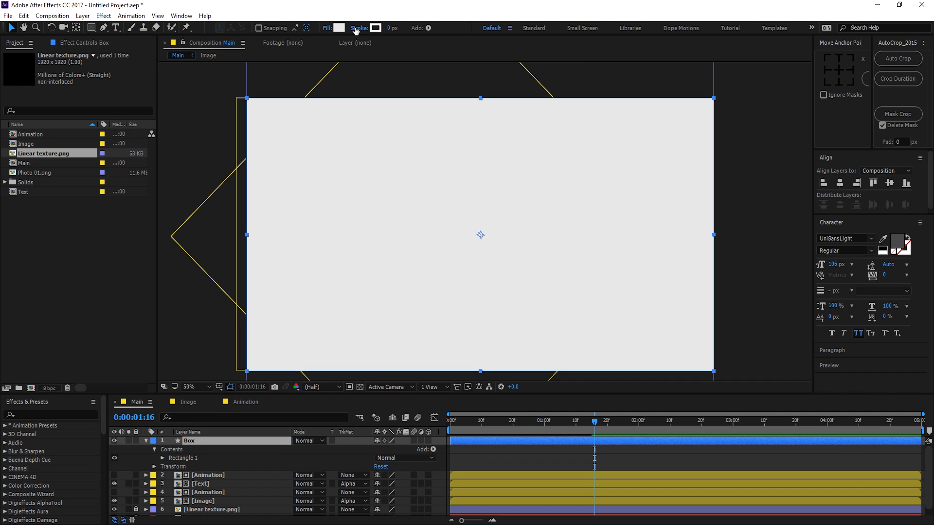
pyautogui.click(339, 28)
pyautogui.write('FF3838')
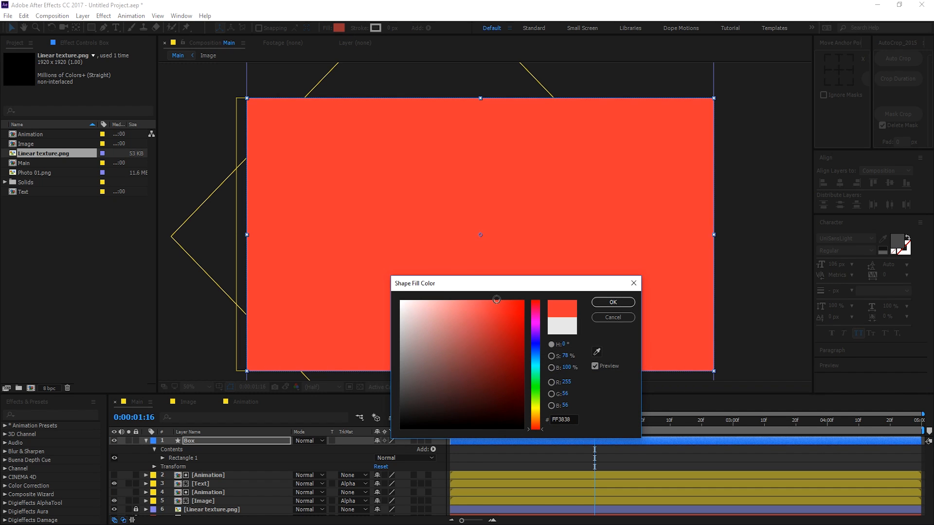
pyautogui.click(612, 303)
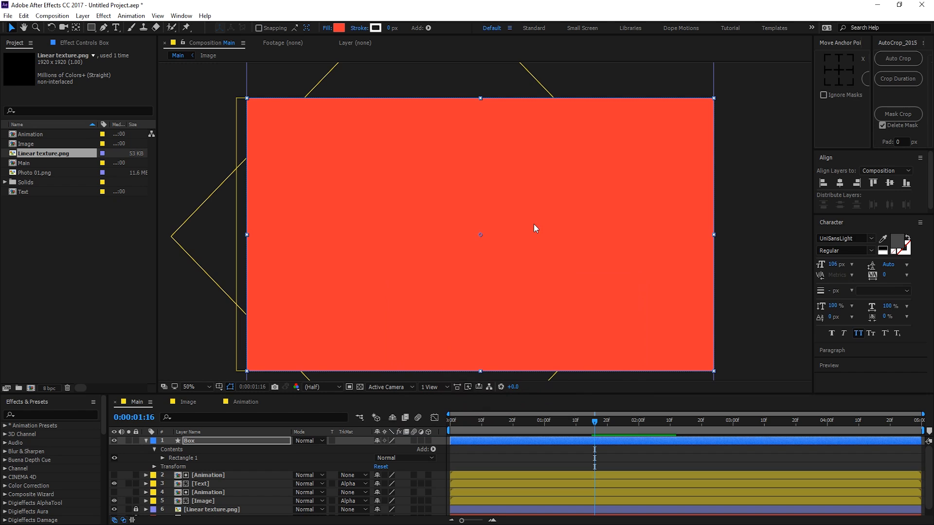
# Step: Resize the Box's Rectangle Path 1 to 400 × 400 pixels
pyautogui.click(163, 458)
pyautogui.click(173, 467)
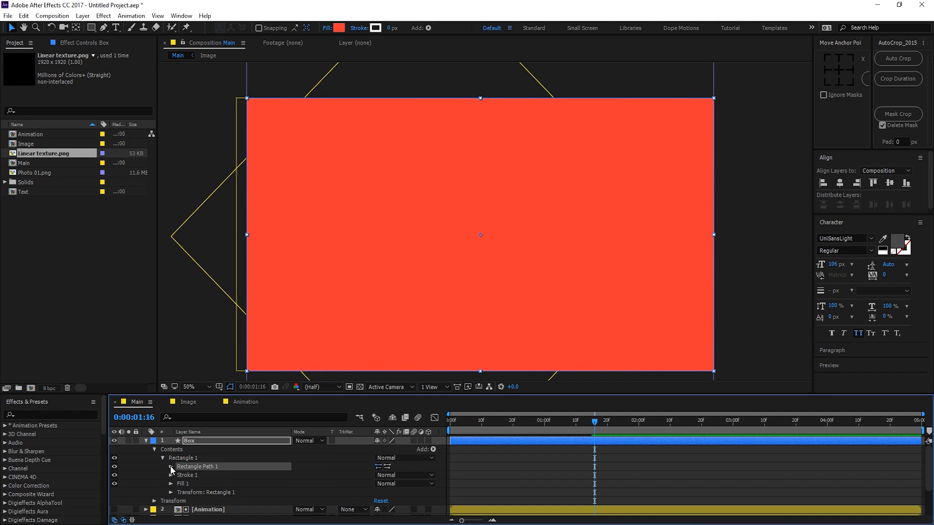
pyautogui.click(171, 467)
pyautogui.click(389, 474)
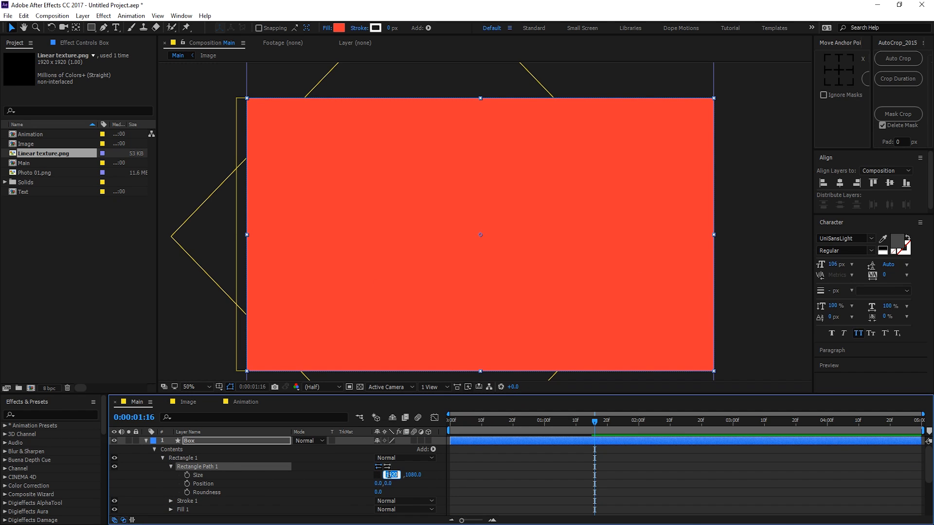
pyautogui.write('500')
pyautogui.press('Return')
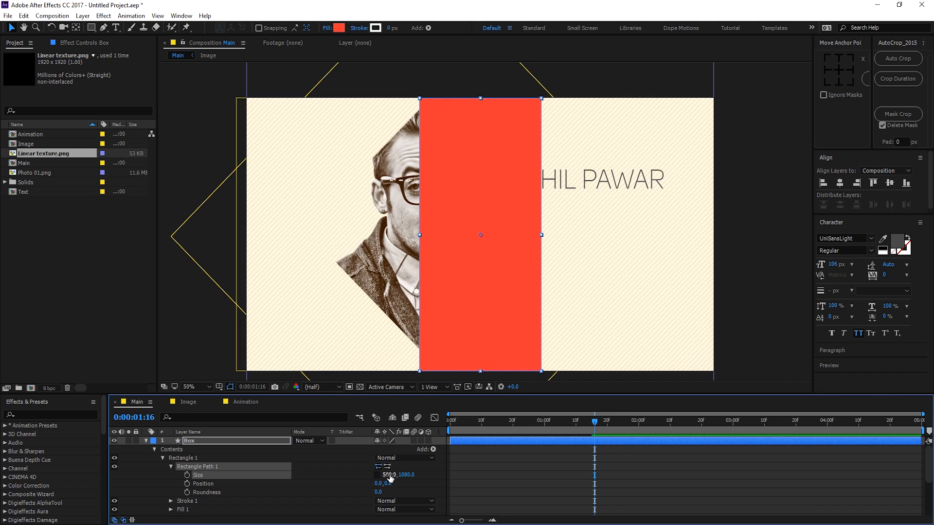
pyautogui.write('500')
pyautogui.press('Return')
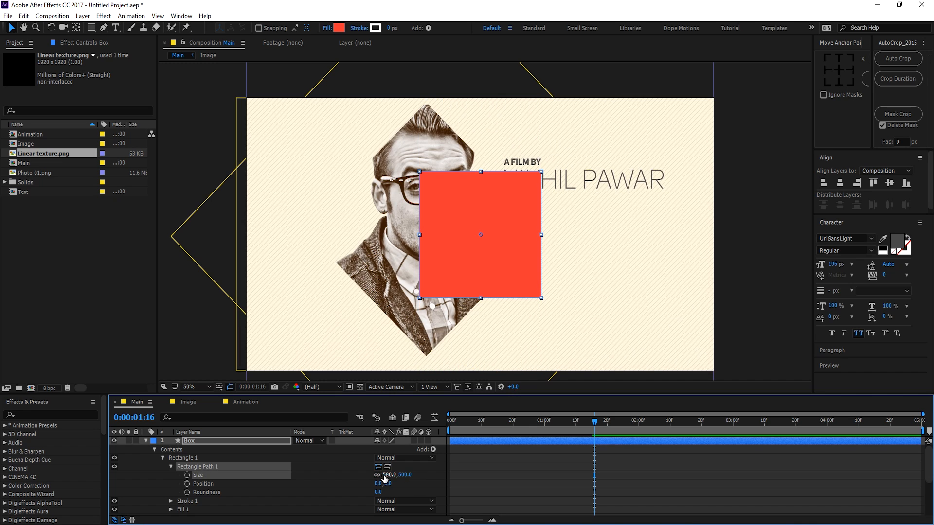
pyautogui.press('Return')
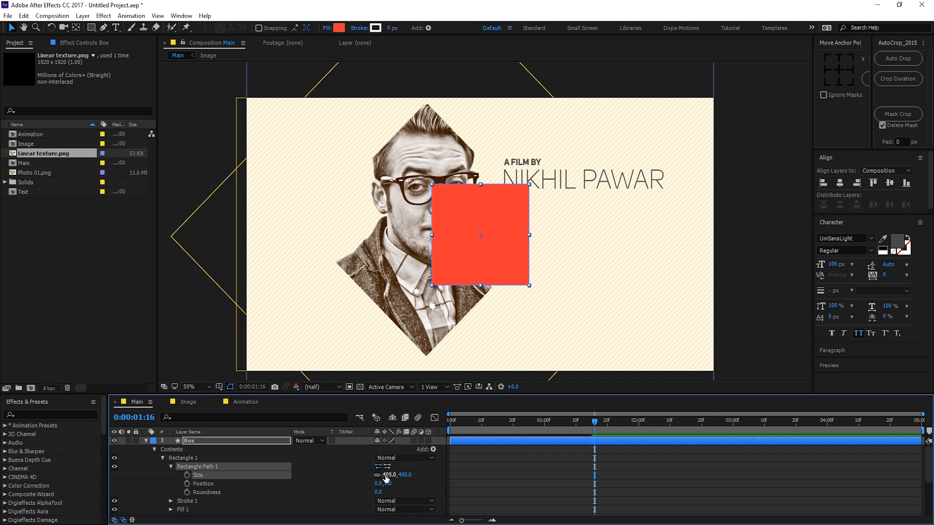
# Step: Rotate the Box 45° into a diamond and move it left of the face
pyautogui.click(199, 441)
pyautogui.press('r')
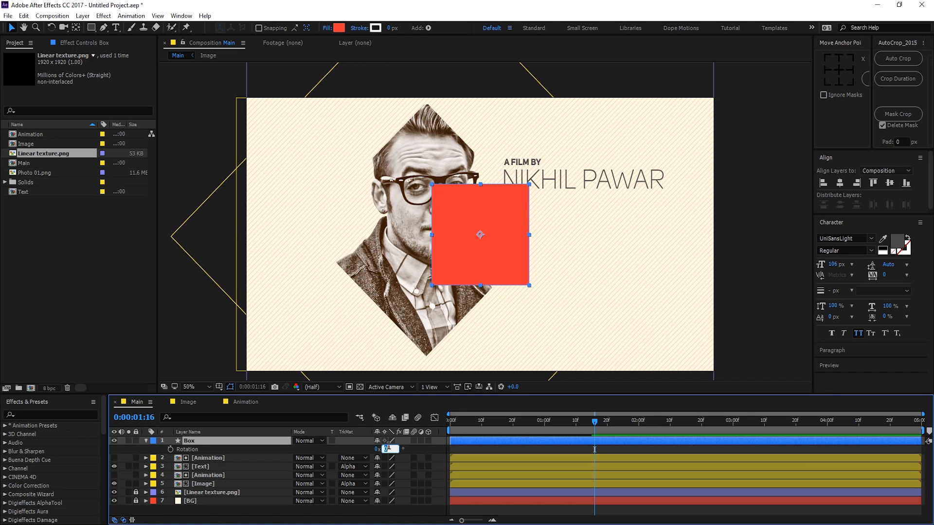
pyautogui.press('Return')
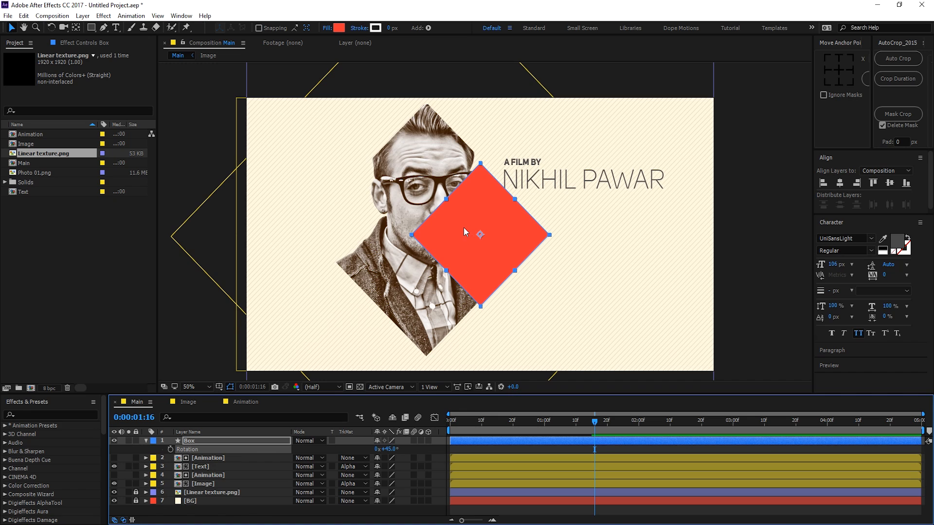
pyautogui.moveTo(466, 242); pyautogui.dragTo(355, 287)
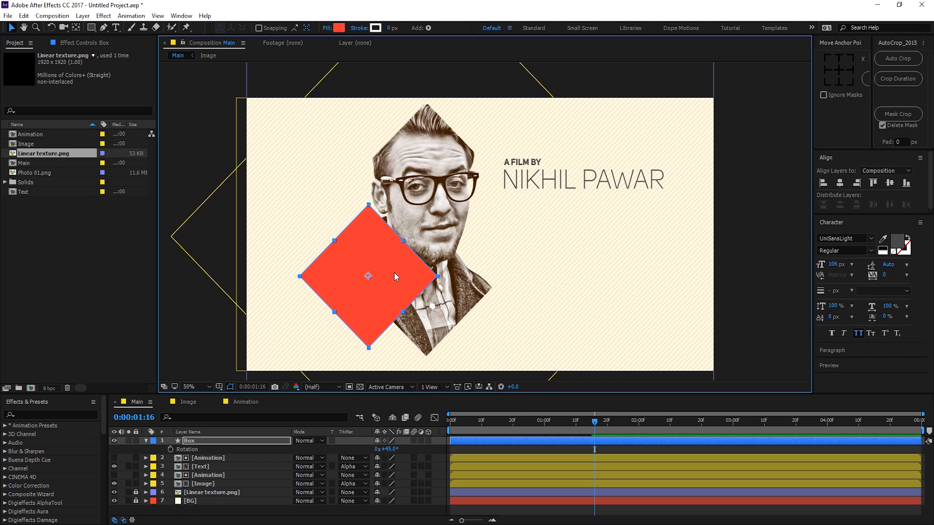
pyautogui.click(146, 441)
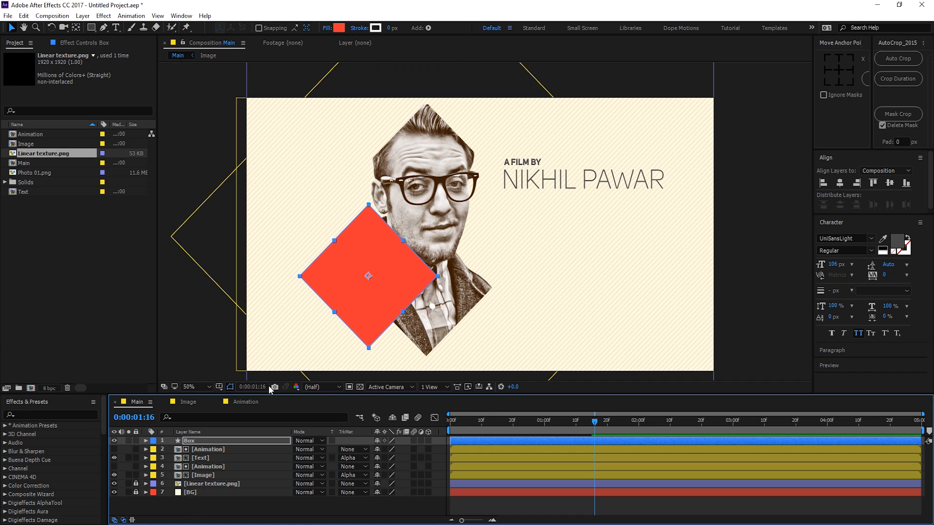
# Step: Set the Box blend mode to Darken, nudge it right over the jacket, and replay
pyautogui.click(317, 441)
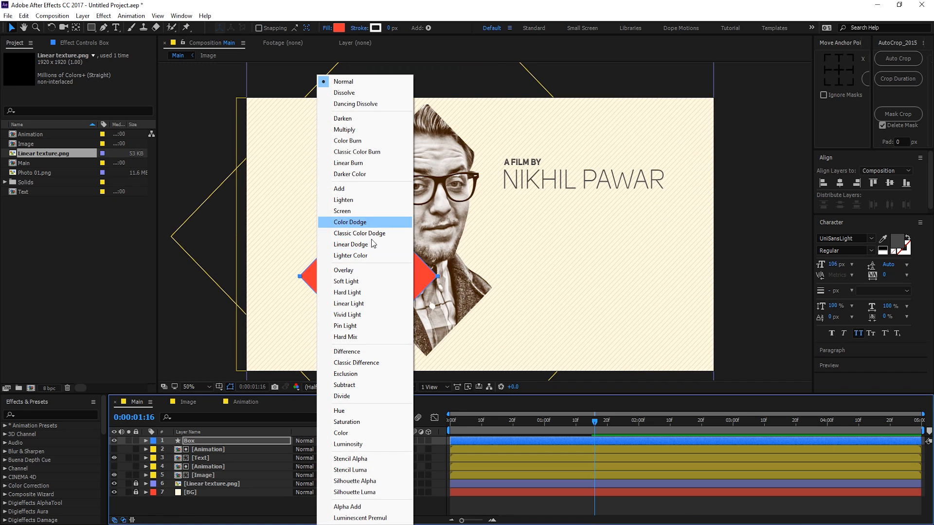
pyautogui.click(346, 119)
pyautogui.moveTo(380, 284); pyautogui.dragTo(401, 289)
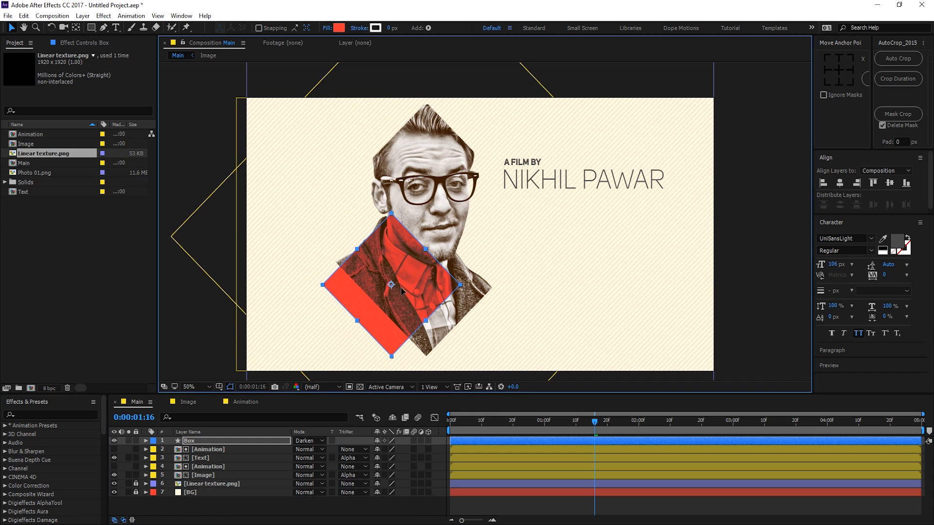
pyautogui.click(207, 440)
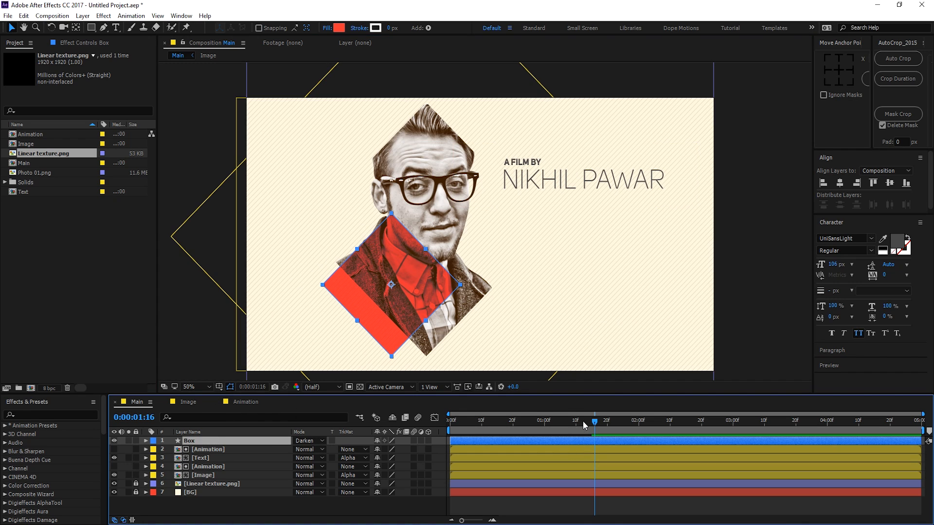
pyautogui.moveTo(585, 426); pyautogui.dragTo(545, 431)
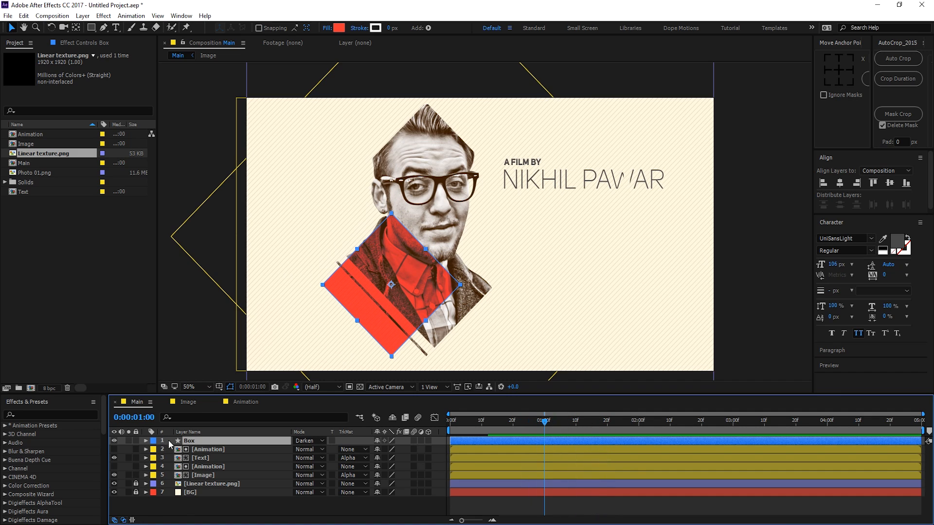
# Step: Keyframe the Box position at 2 seconds and off-frame lower left at 1 second
pyautogui.press('p')
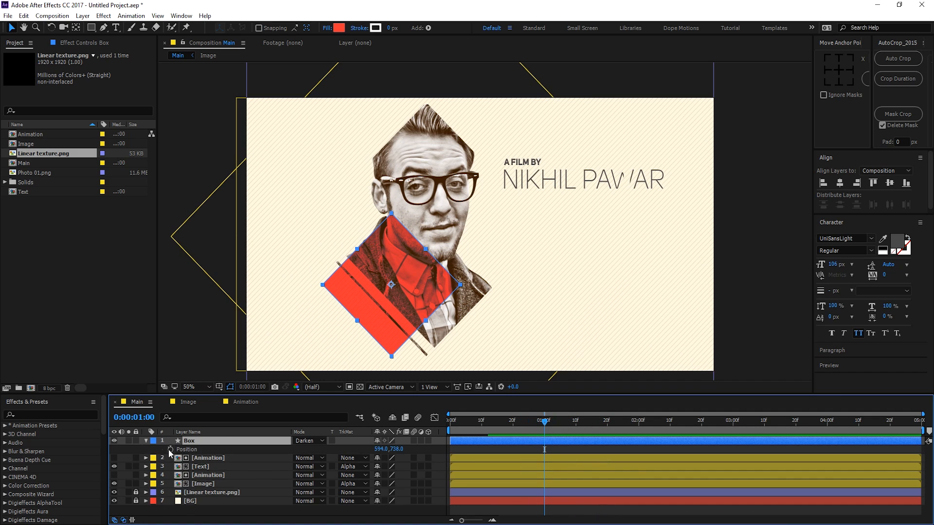
pyautogui.click(170, 449)
pyautogui.moveTo(545, 449); pyautogui.dragTo(640, 457)
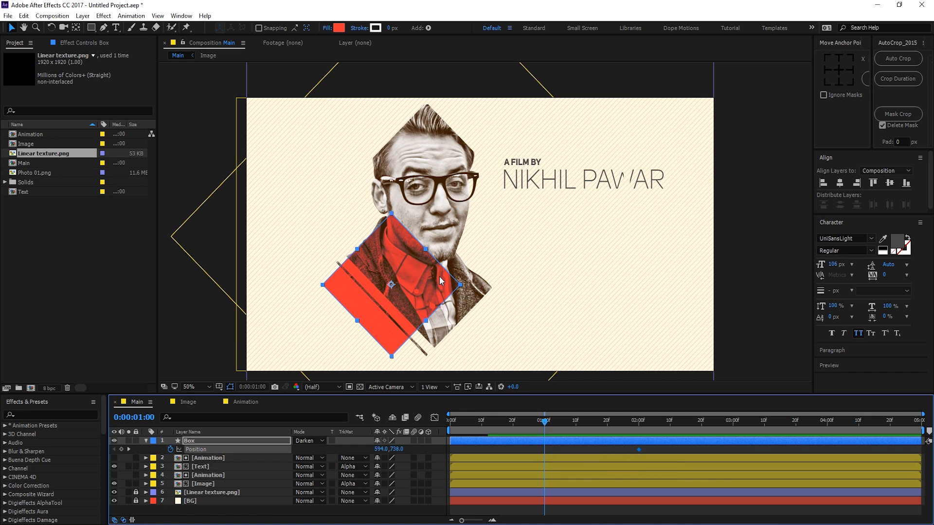
pyautogui.scroll(-2, 438, 243)
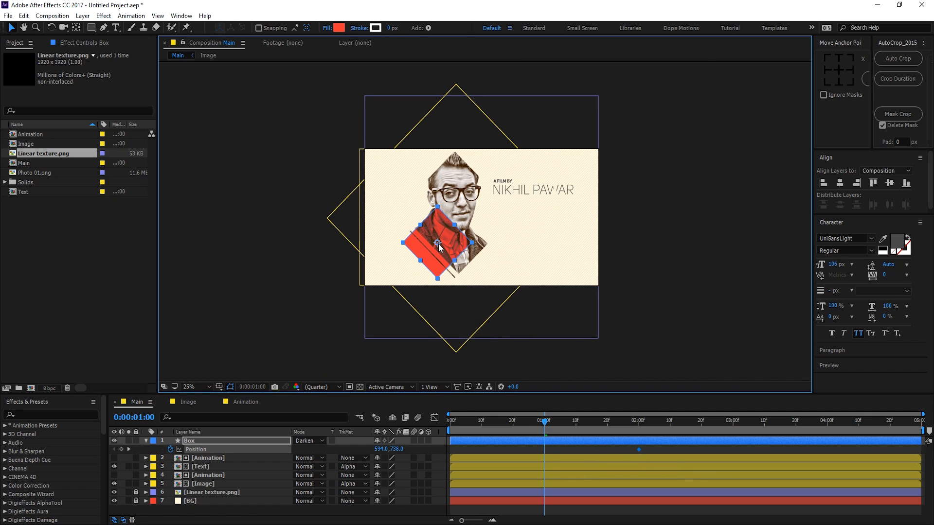
pyautogui.moveTo(439, 243); pyautogui.dragTo(367, 325)
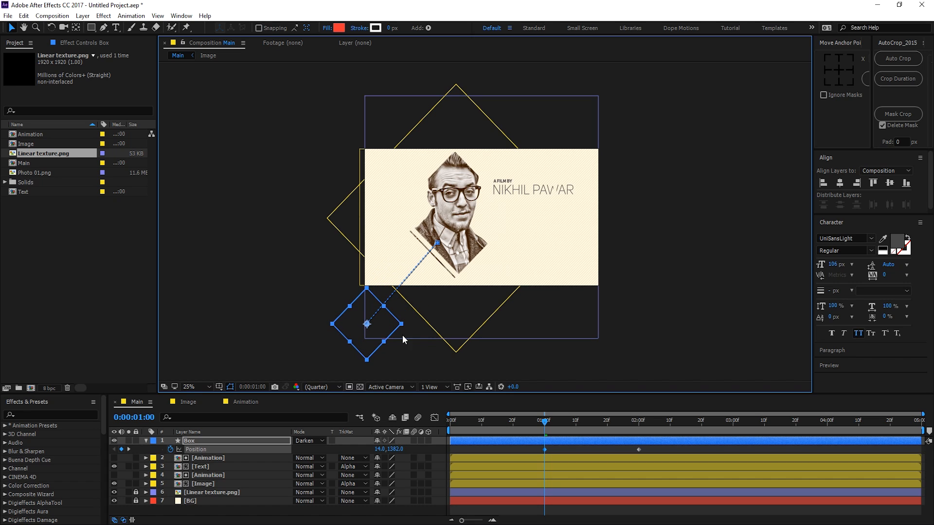
pyautogui.moveTo(545, 422); pyautogui.dragTo(639, 429)
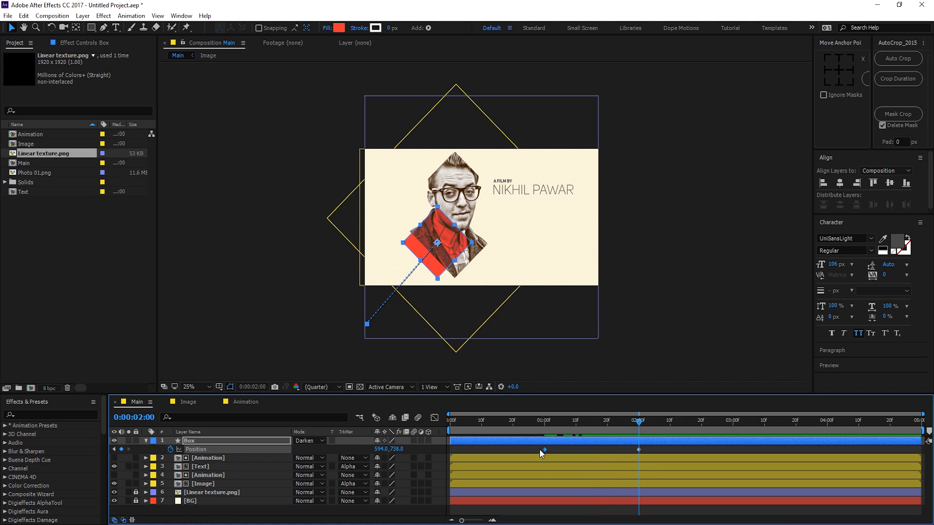
# Step: Apply Easy Ease to both position keyframes and sharpen the deceleration in the speed graph
pyautogui.moveTo(538, 449); pyautogui.dragTo(654, 454)
pyautogui.press('F9')
pyautogui.hotkey('shift', 'F3')
pyautogui.moveTo(644, 489); pyautogui.dragTo(590, 496)
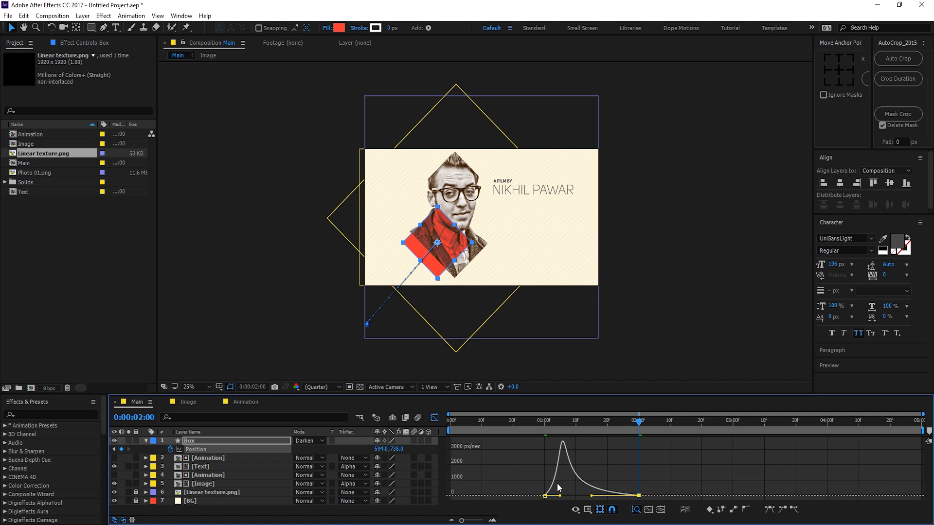
pyautogui.click(544, 430)
# Step: Stretch the Box slide-in to run from about 0:00:00:20 to 0:00:02:10, previewing the result
pyautogui.press('space')
pyautogui.press('space')
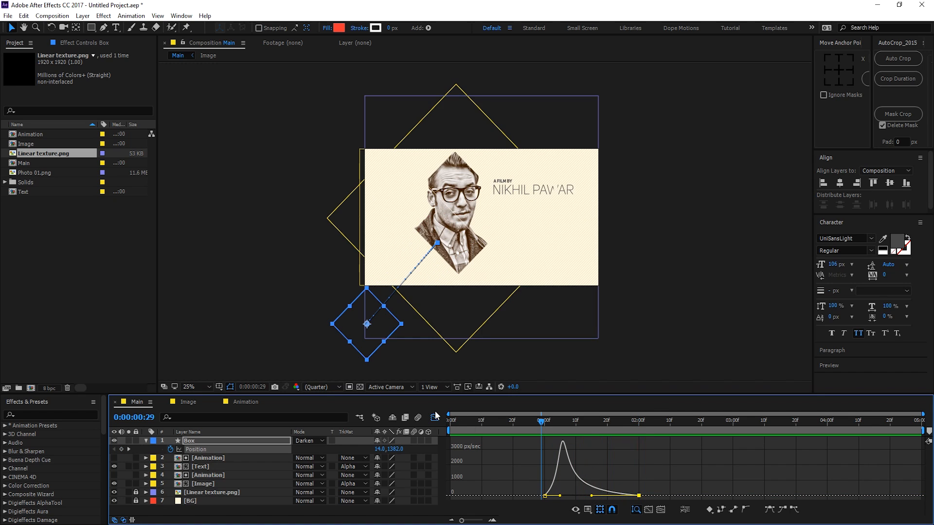
pyautogui.click(434, 417)
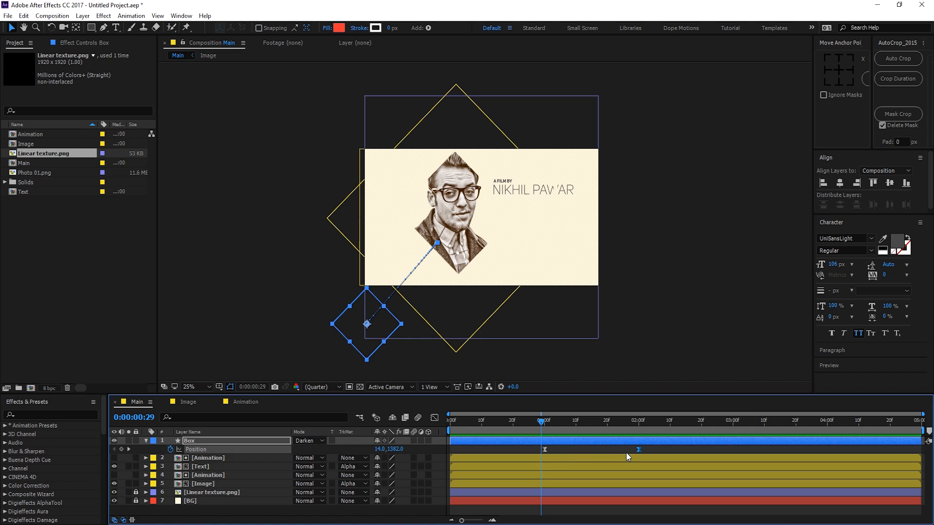
pyautogui.moveTo(639, 449); pyautogui.dragTo(669, 447)
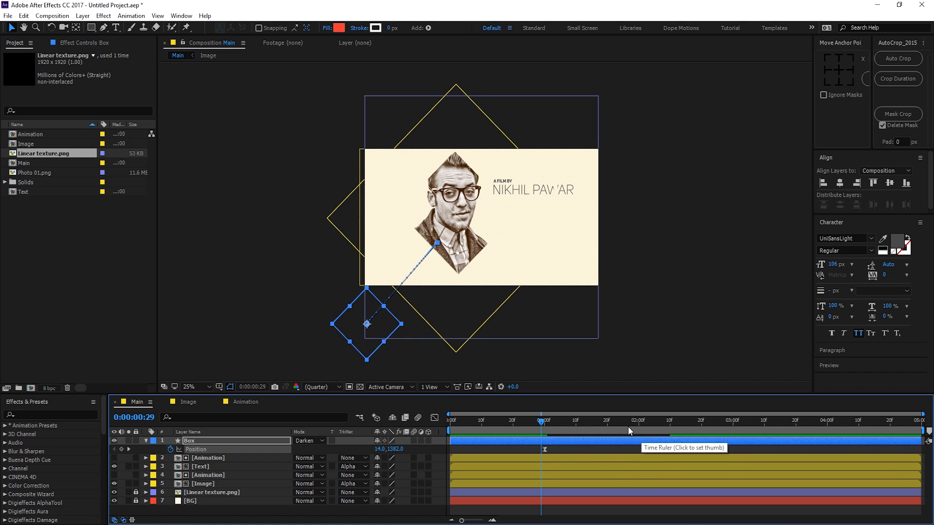
pyautogui.press('space')
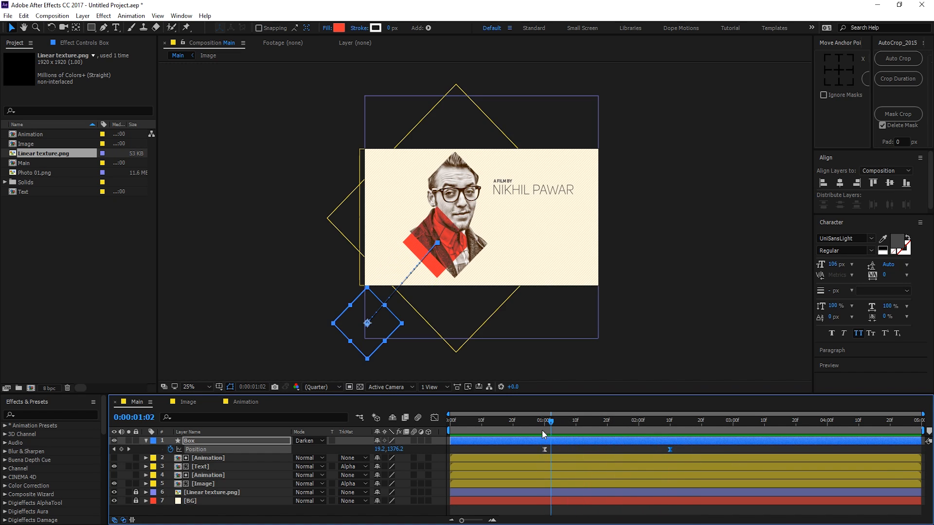
pyautogui.moveTo(544, 449); pyautogui.dragTo(512, 450)
pyautogui.click(513, 422)
pyautogui.press('space')
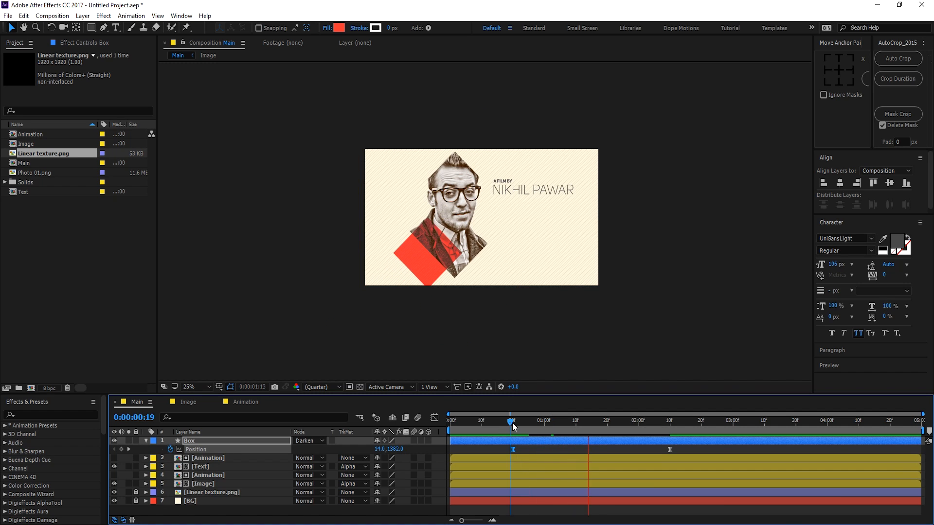
pyautogui.moveTo(525, 424); pyautogui.dragTo(676, 424)
pyautogui.click(146, 441)
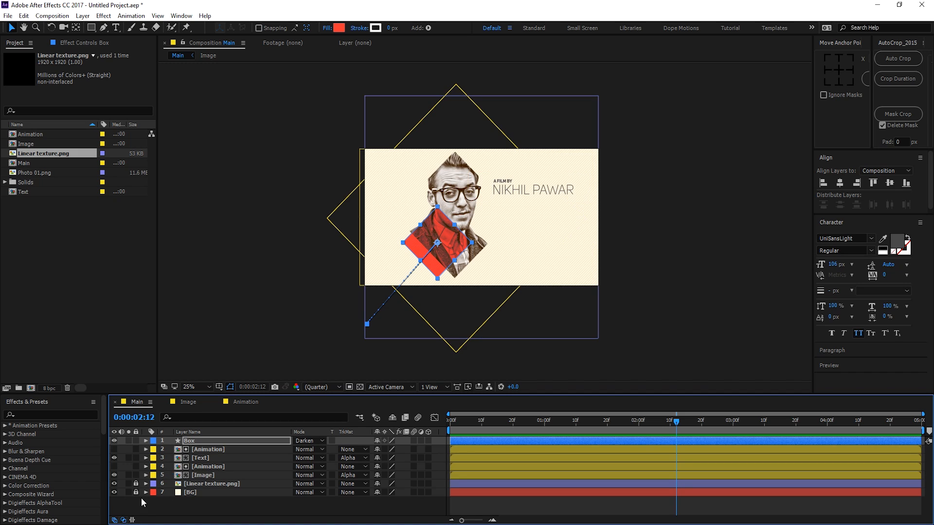
pyautogui.click(216, 476)
# Step: Make the top five layers 3D and replay the box's slide-in
pyautogui.hotkey('ctrl', 'a')
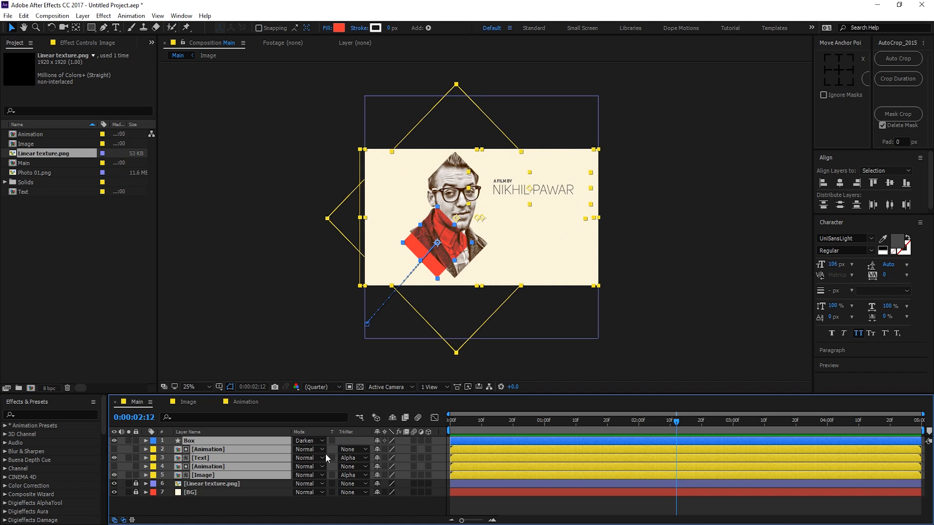
pyautogui.click(428, 440)
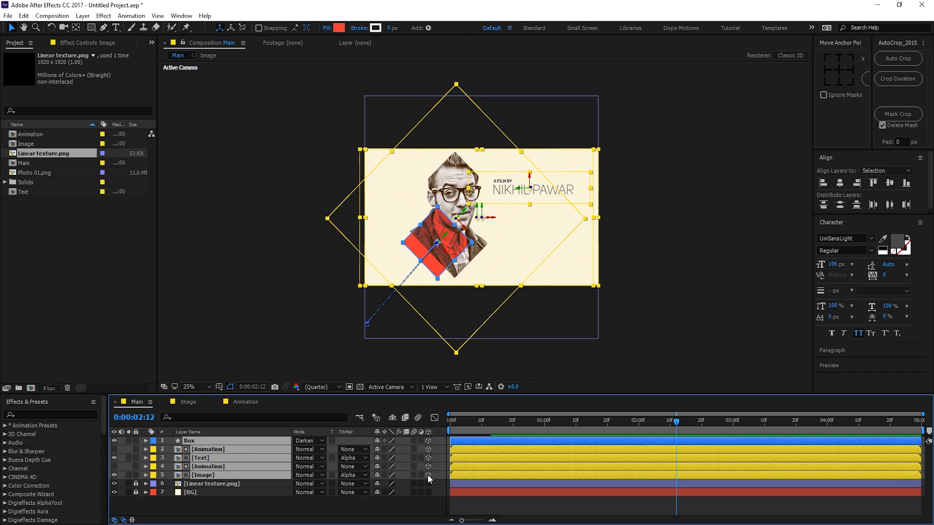
pyautogui.click(267, 509)
pyautogui.moveTo(559, 420); pyautogui.dragTo(597, 420)
# Step: Duplicate the Box layer as Box 2 with its position keyframes shown
pyautogui.click(543, 438)
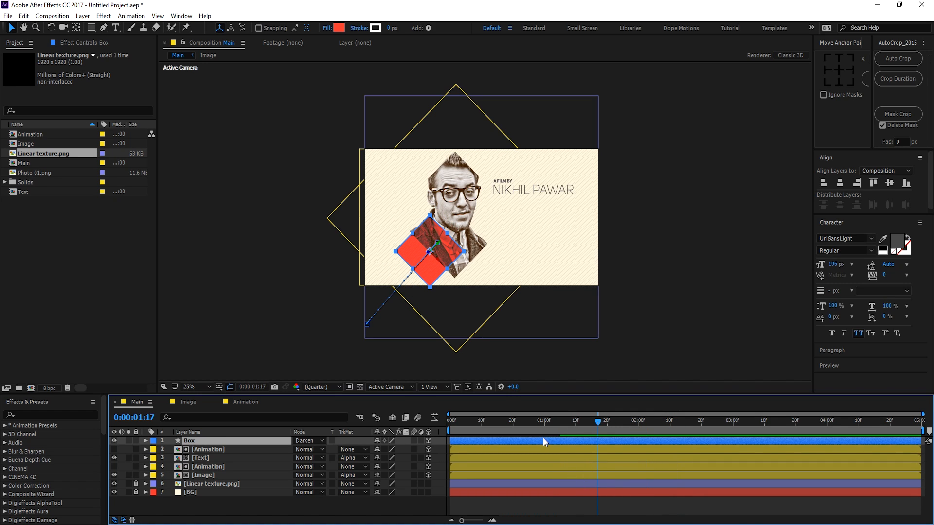
pyautogui.press('p')
pyautogui.hotkey('ctrl', 'd')
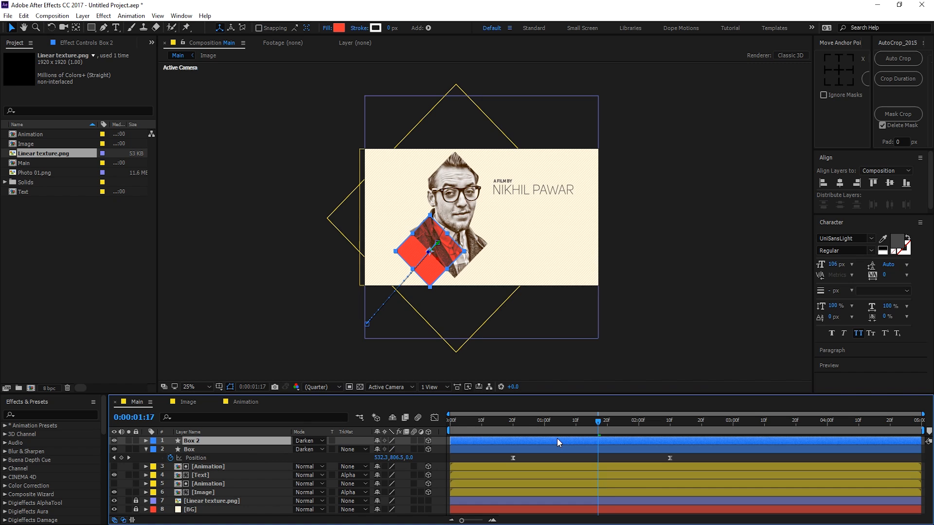
# Step: At 0:00:02:10, set Box 2's end position just below-left of the first box
pyautogui.press('p')
pyautogui.moveTo(608, 425); pyautogui.dragTo(675, 424)
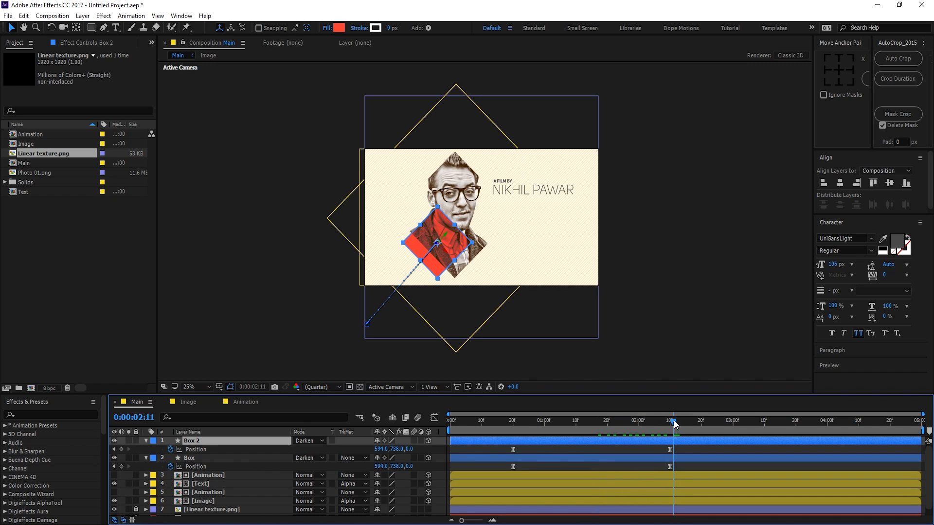
pyautogui.scroll(2, 433, 269)
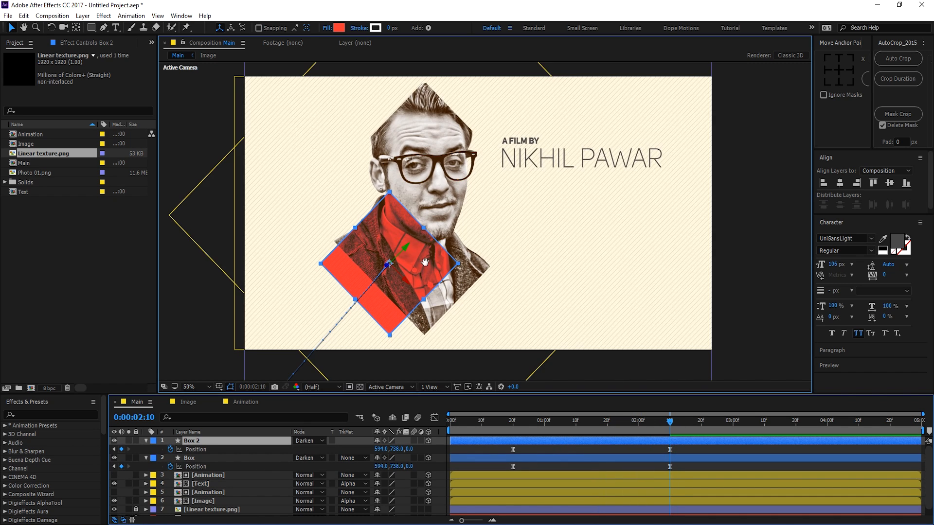
pyautogui.moveTo(455, 202); pyautogui.dragTo(370, 271)
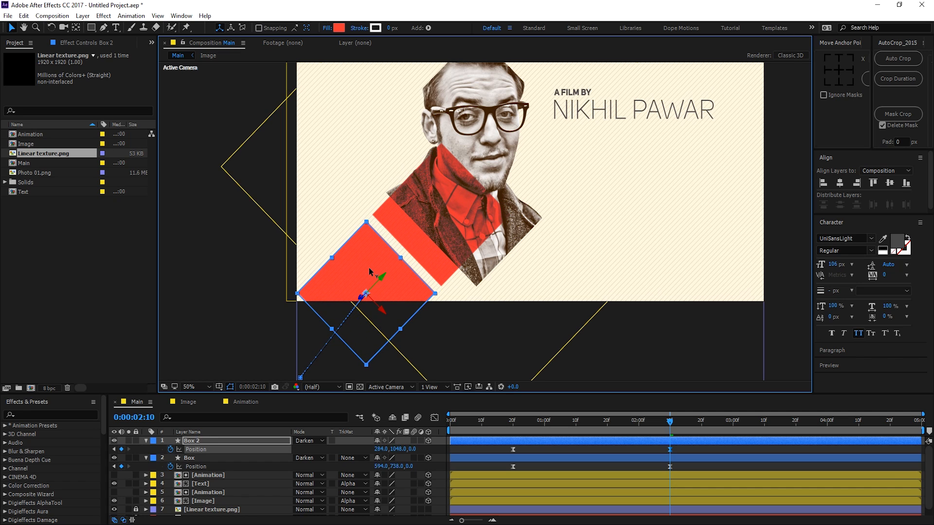
# Step: At the slide-in start, move Box 2 off-frame left to (-321, 1047) and scrub to check
pyautogui.moveTo(428, 265); pyautogui.dragTo(378, 267)
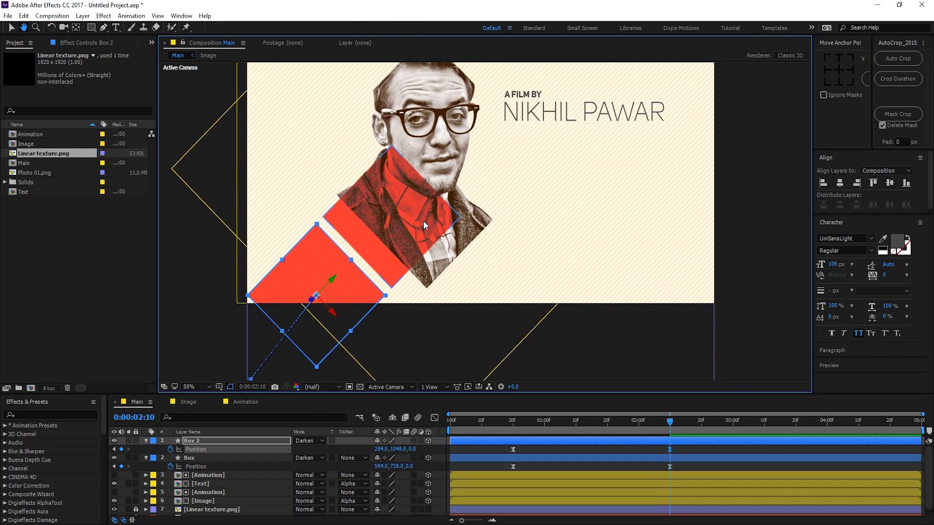
pyautogui.click(513, 421)
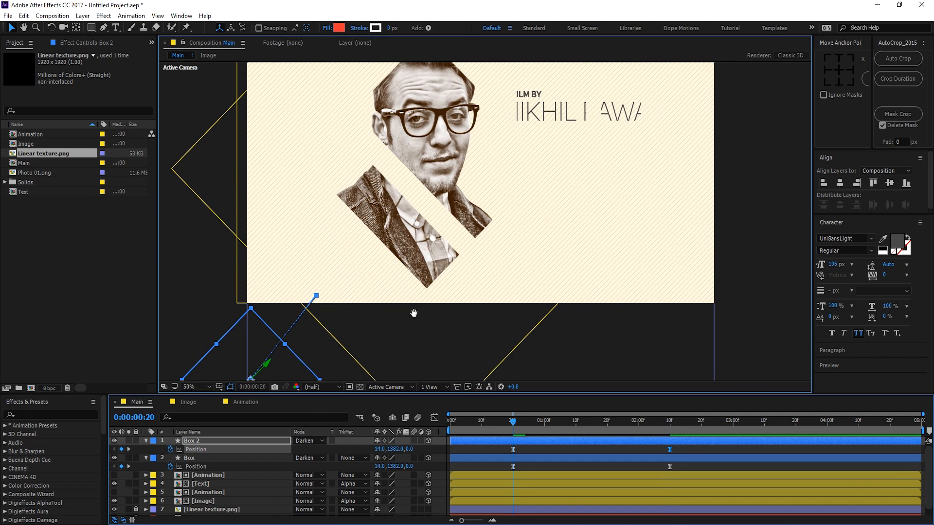
pyautogui.moveTo(413, 314); pyautogui.dragTo(516, 278)
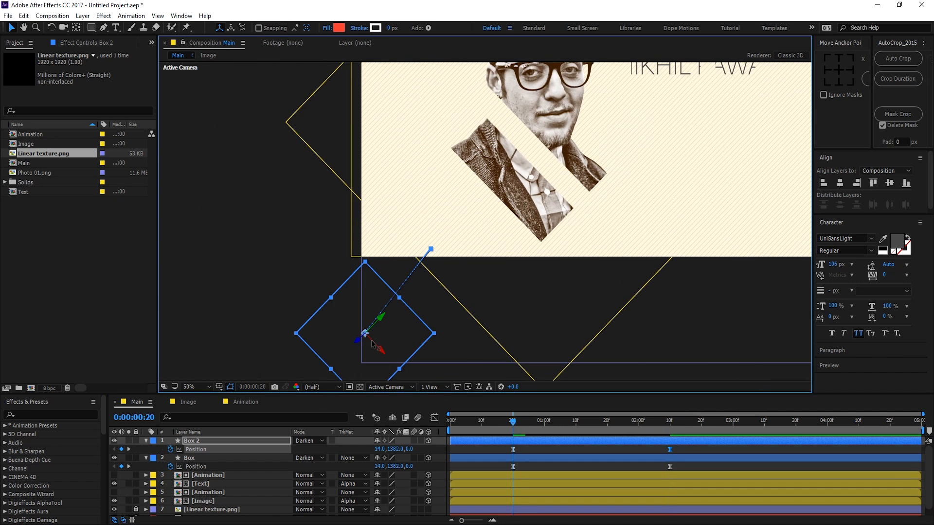
pyautogui.moveTo(373, 343); pyautogui.dragTo(311, 240)
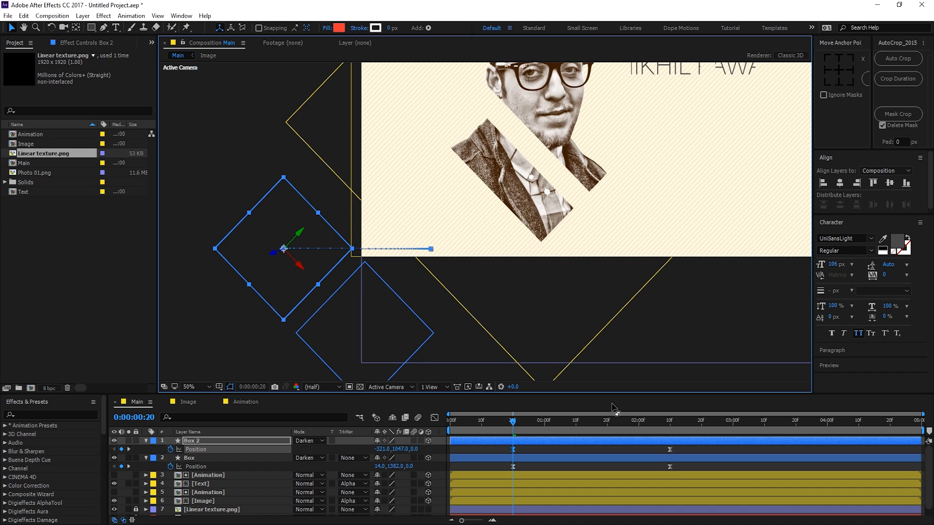
pyautogui.moveTo(513, 421); pyautogui.dragTo(592, 447)
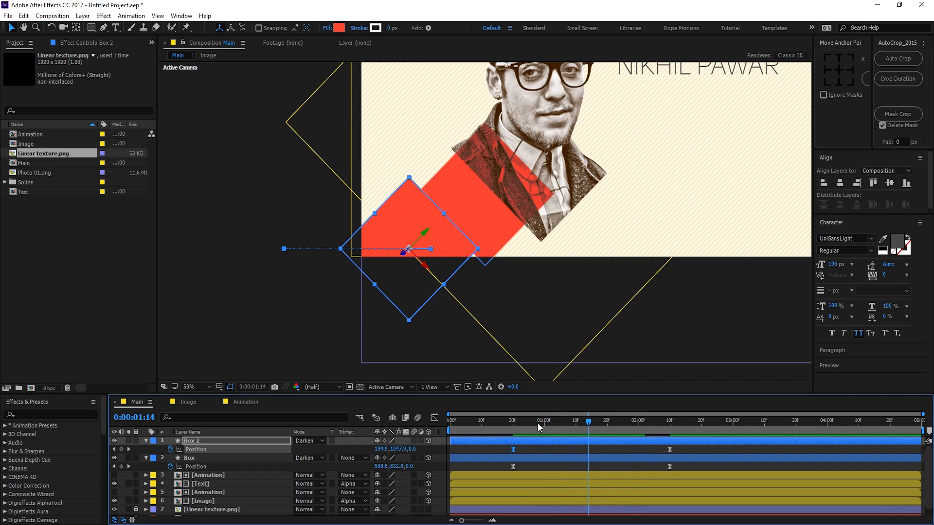
pyautogui.moveTo(538, 423); pyautogui.dragTo(670, 421)
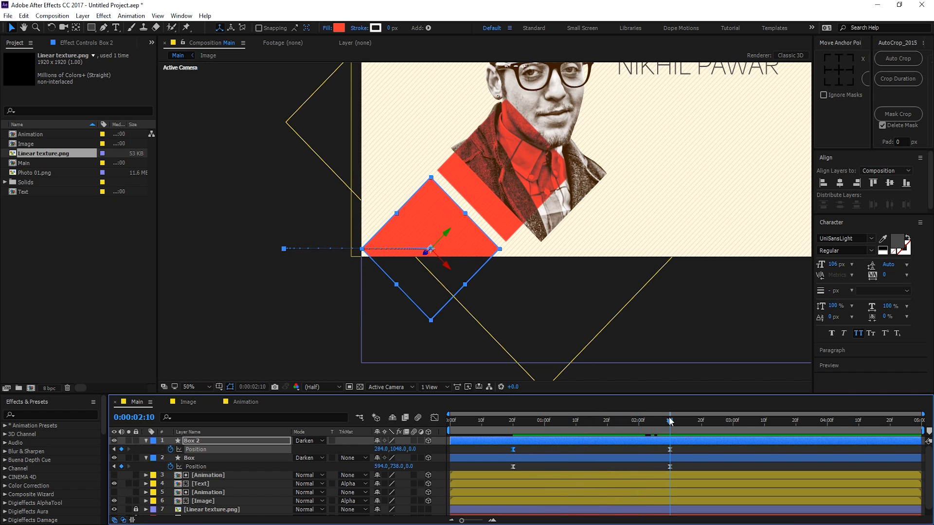
pyautogui.keyDown('shift'); pyautogui.click(196, 460); pyautogui.keyUp('shift')
# Step: Show both boxes' rotation properties and undo a trial X-axis rotation
pyautogui.press('r')
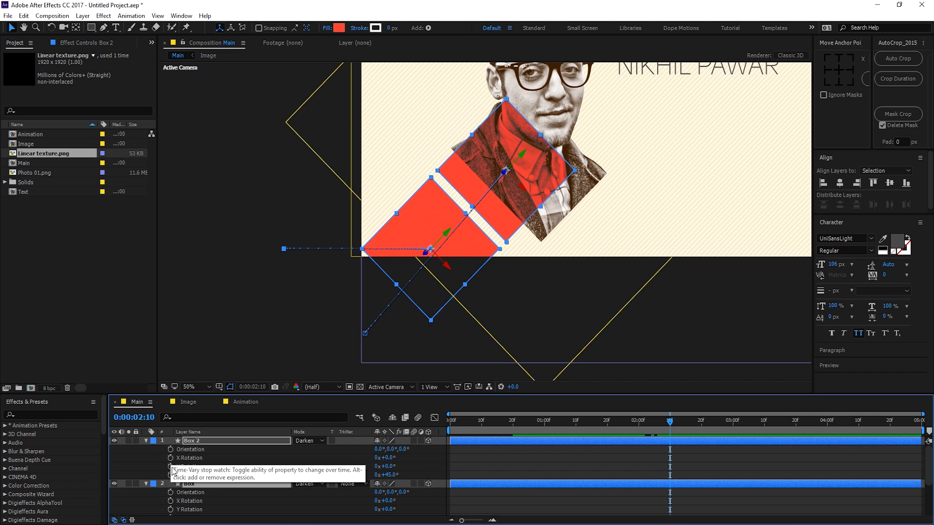
pyautogui.moveTo(392, 467); pyautogui.dragTo(411, 476)
pyautogui.hotkey('ctrl', 'z')
pyautogui.click(394, 459)
pyautogui.hotkey('ctrl', 'z')
pyautogui.hotkey('ctrl', 'z')
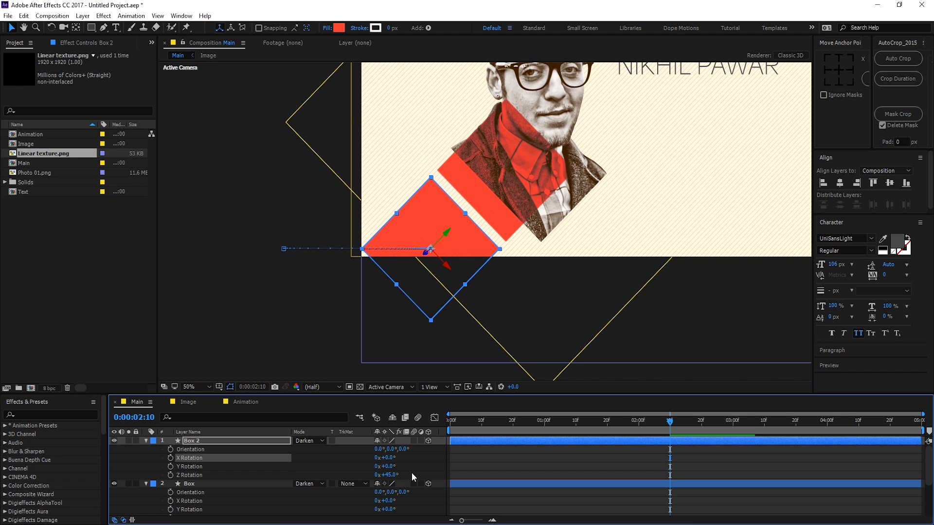
# Step: Keyframe both boxes' Z Rotation at 45° at 0:00:02:10 and 0° at 0:00:00:20
pyautogui.click(171, 475)
pyautogui.scroll(-2, 217, 472)
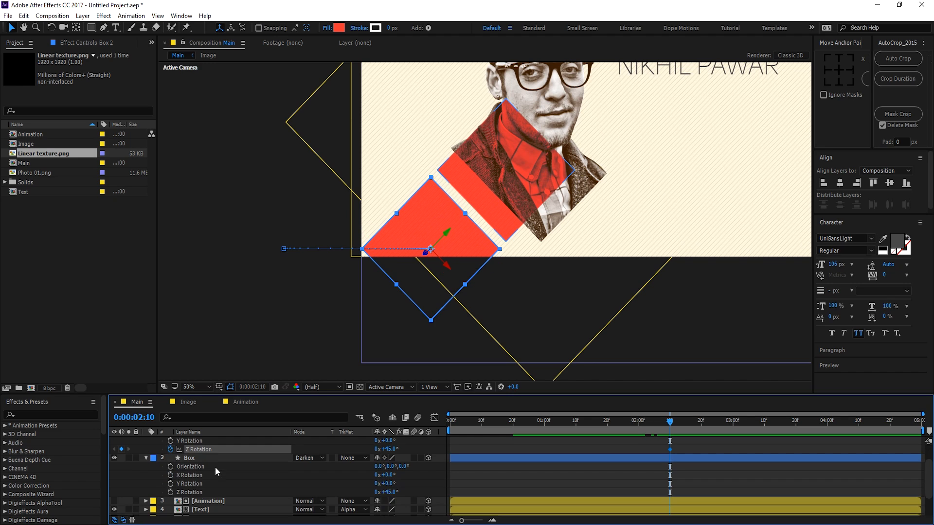
pyautogui.click(170, 492)
pyautogui.moveTo(503, 425)
pyautogui.mouseDown()
pyautogui.moveTo(525, 424)
pyautogui.moveTo(515, 426)
pyautogui.mouseUp()
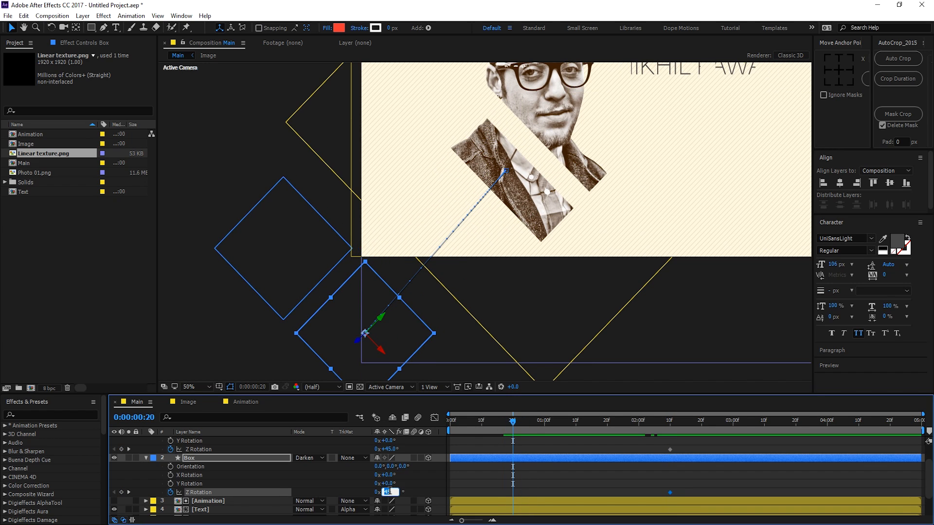
pyautogui.write('0')
pyautogui.press('Return')
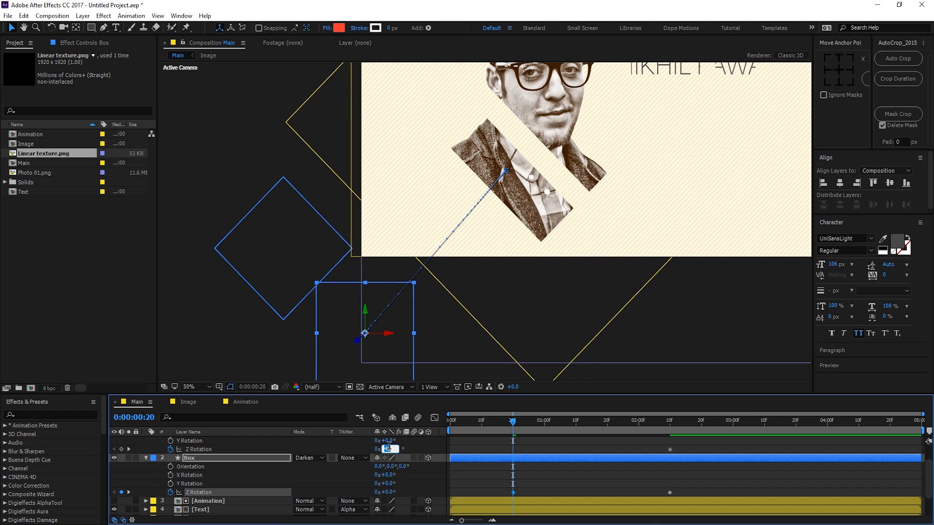
pyautogui.write('0')
pyautogui.press('Return')
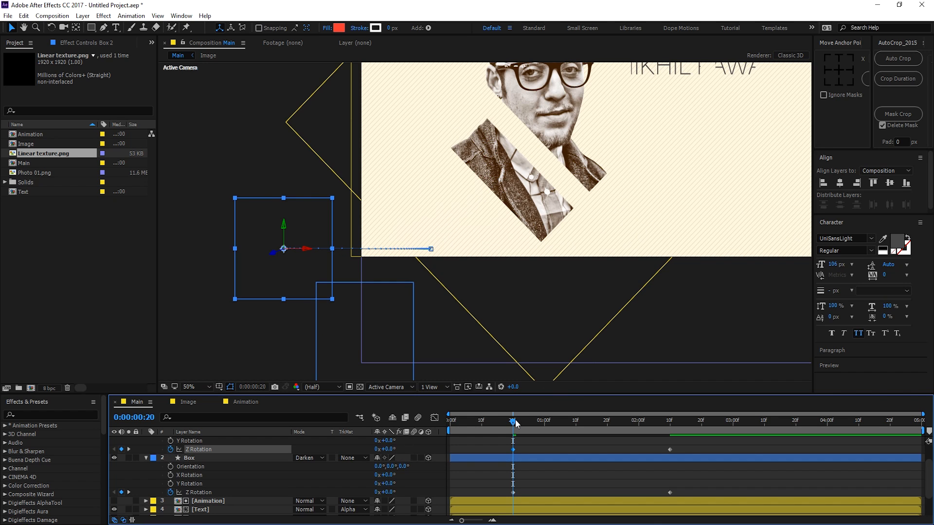
pyautogui.moveTo(516, 424); pyautogui.dragTo(640, 449)
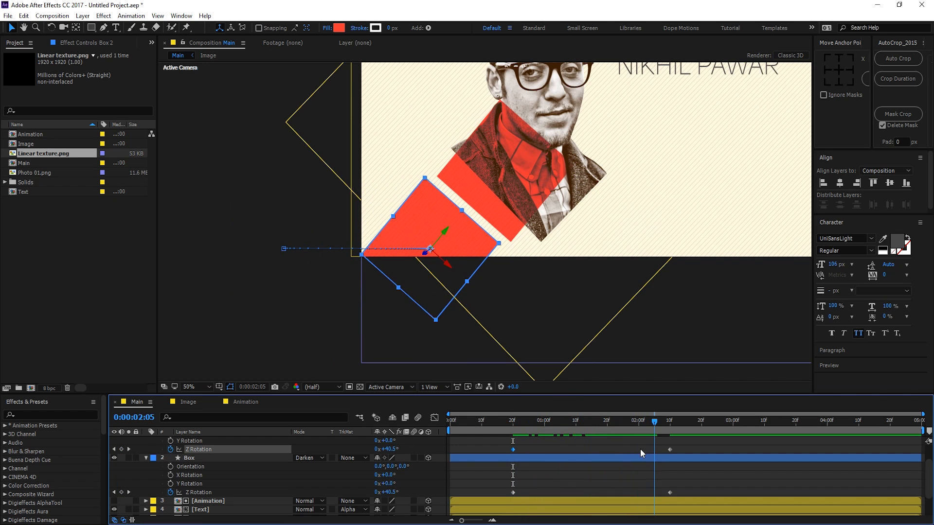
# Step: Apply Easy Ease to all four Z Rotation keyframes and view their speed curve
pyautogui.moveTo(502, 445); pyautogui.dragTo(524, 493)
pyautogui.press('F9')
pyautogui.click(434, 418)
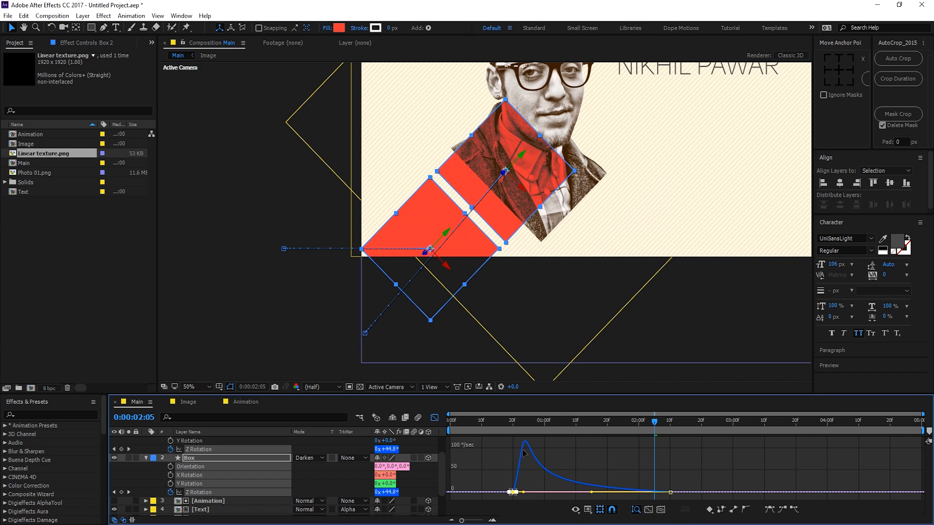
# Step: Preview the opening animation, then collapse all layer properties and deselect the layers
pyautogui.click(504, 424)
pyautogui.press('space')
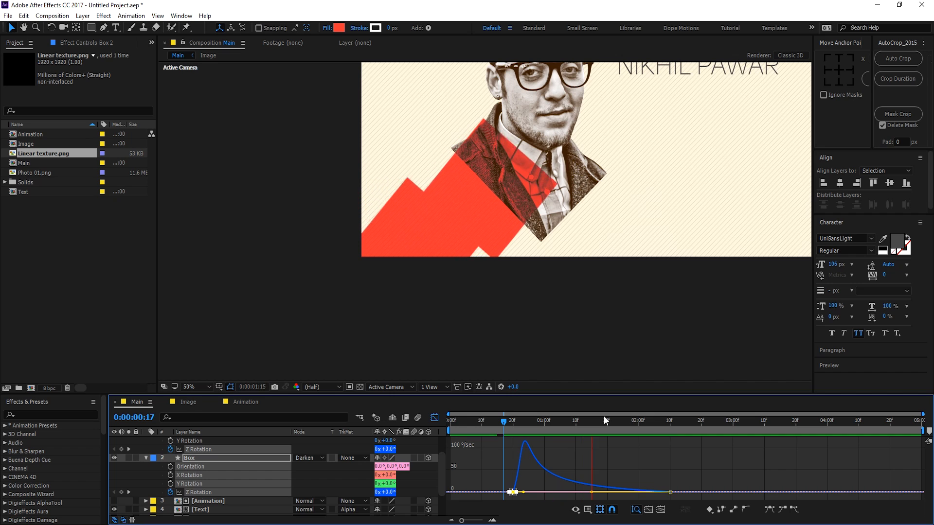
pyautogui.press('space')
pyautogui.click(434, 417)
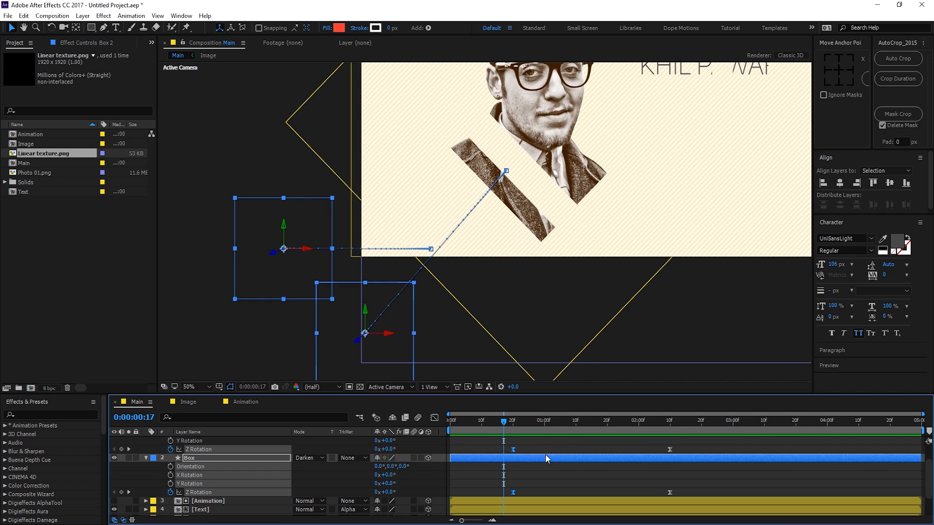
pyautogui.click(522, 457)
pyautogui.hotkey('ctrl', 'a')
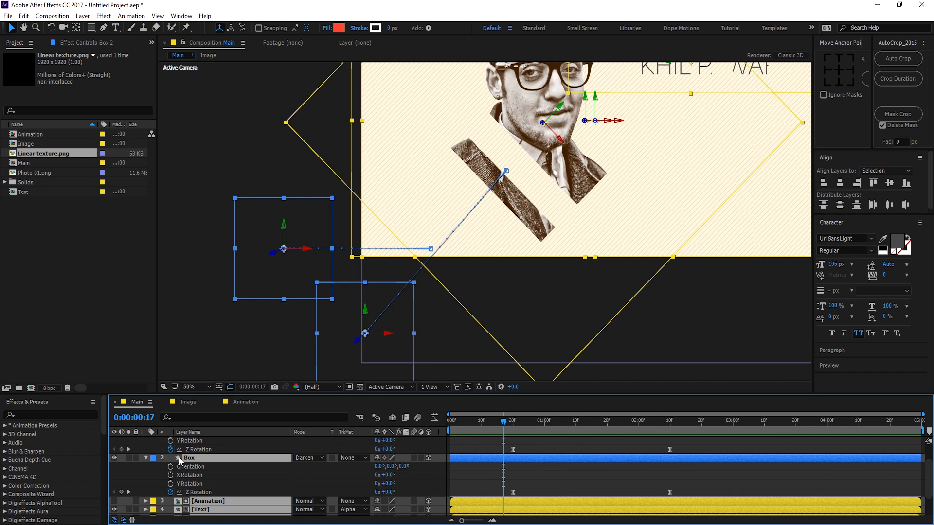
pyautogui.press('u')
pyautogui.press('u')
pyautogui.click(198, 507)
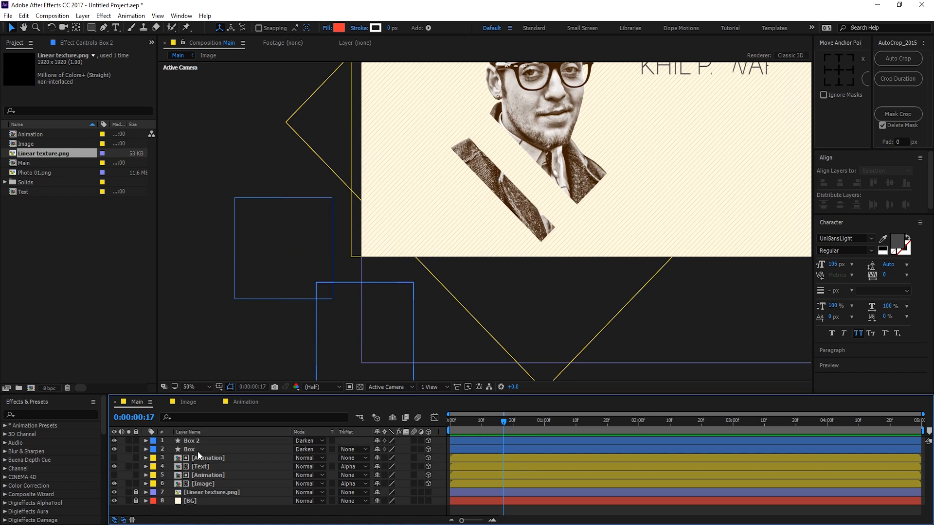
# Step: Slide the Box 2 layer bar so it starts around frame 10
pyautogui.click(471, 439)
pyautogui.moveTo(476, 439); pyautogui.dragTo(503, 442)
pyautogui.click(506, 430)
pyautogui.press('space')
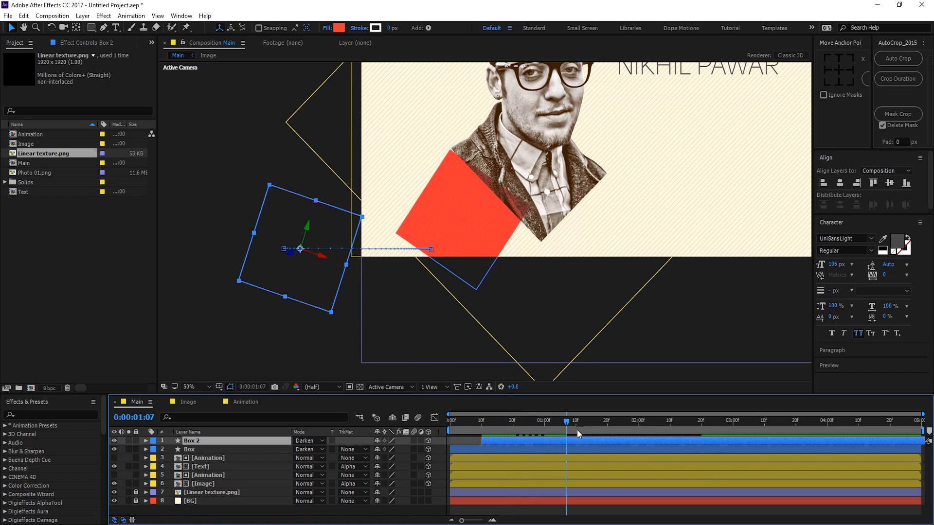
pyautogui.click(508, 430)
# Step: Preview the staggered red box entrances again from frame 13
pyautogui.scroll(-2, 530, 242)
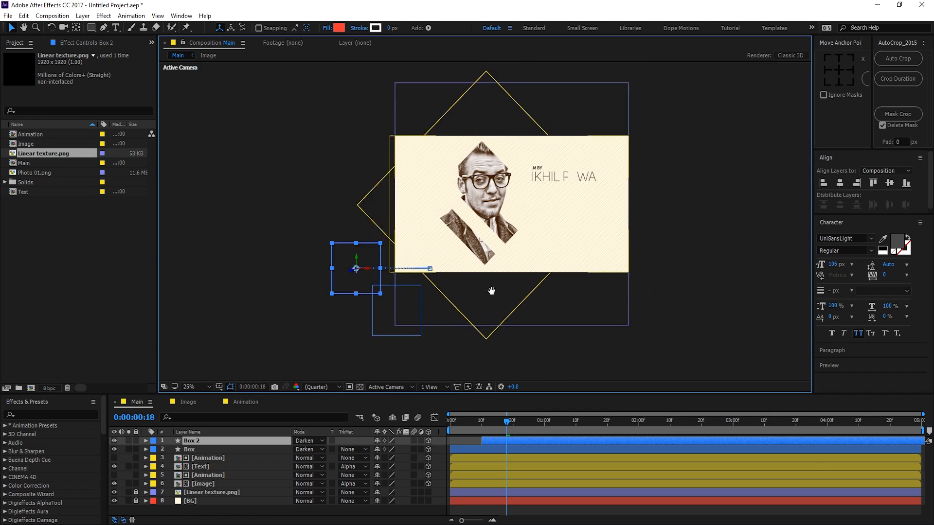
pyautogui.press('space')
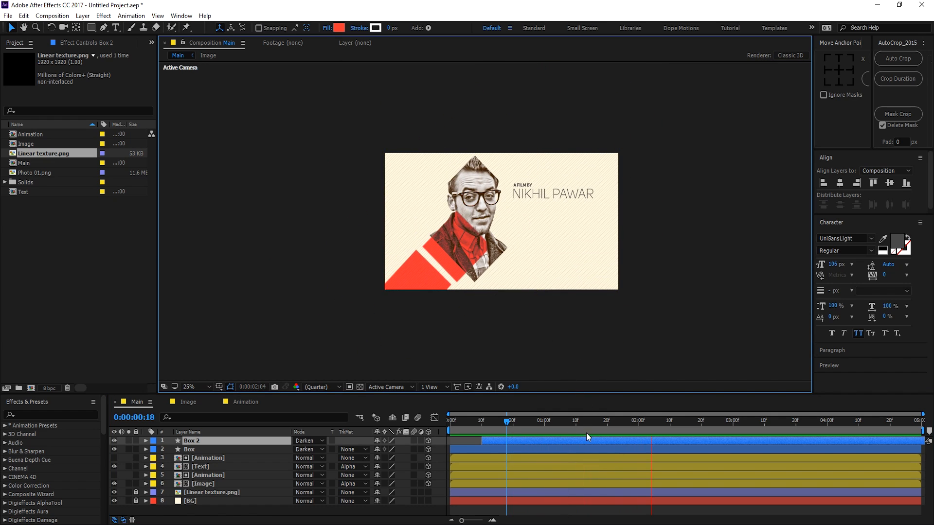
pyautogui.click(491, 424)
pyautogui.press('space')
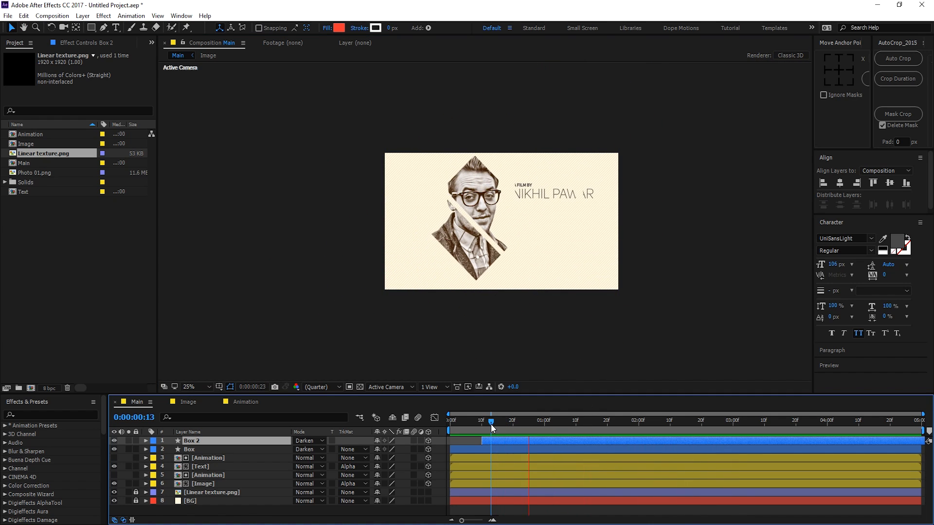
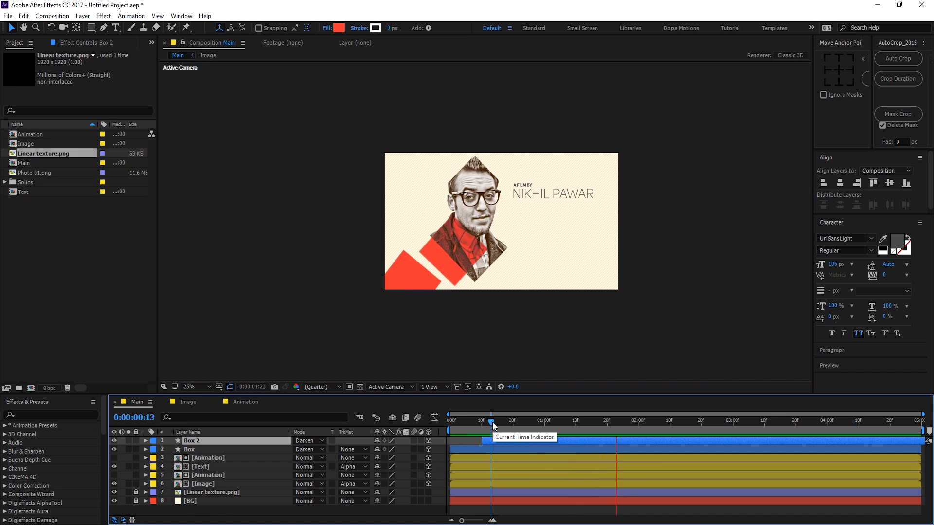
# Step: Preview the Box 2 animation and park the playhead at 0:00:02:11
pyautogui.press('space')
pyautogui.moveTo(492, 422)
pyautogui.mouseDown()
pyautogui.moveTo(615, 422)
pyautogui.moveTo(506, 431)
pyautogui.mouseUp()
pyautogui.press('space')
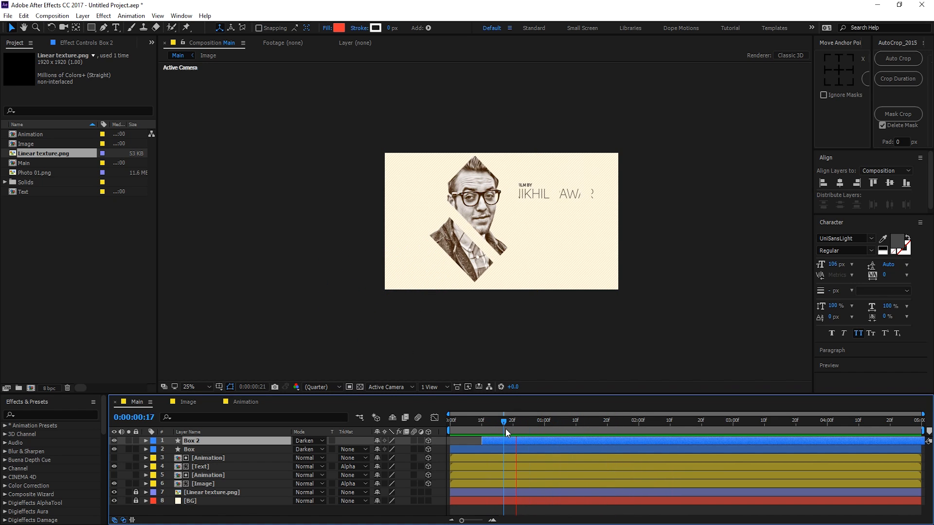
pyautogui.click(506, 428)
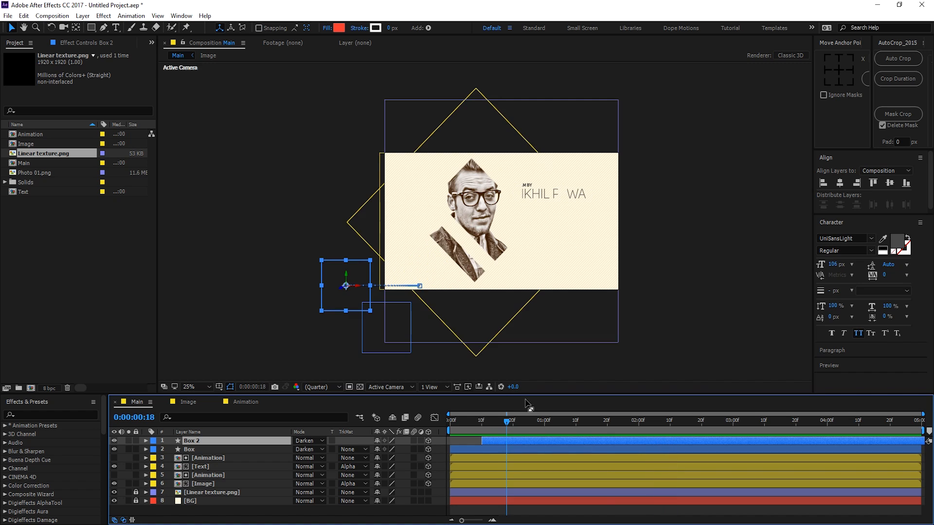
pyautogui.moveTo(515, 427); pyautogui.dragTo(673, 423)
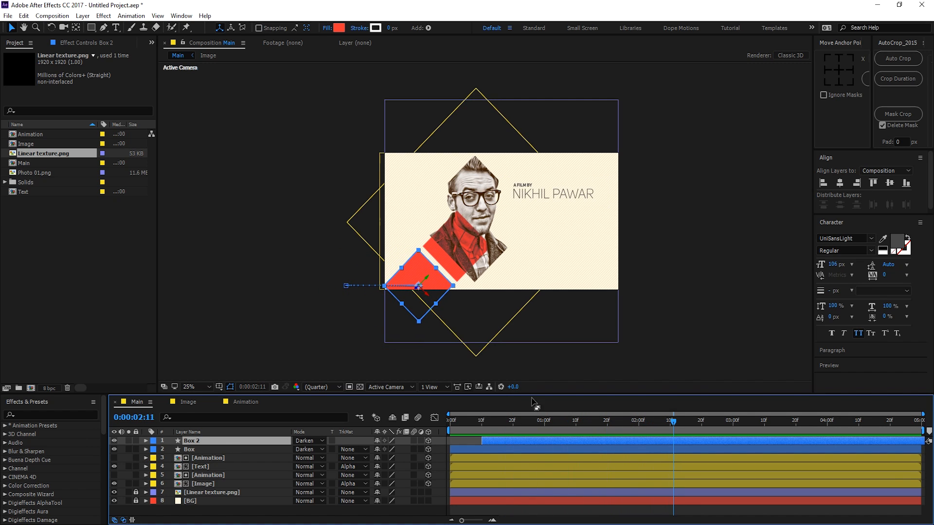
# Step: Deselect Box 2, zoom the viewer to 50% and pan to frame the portrait
pyautogui.click(169, 514)
pyautogui.scroll(2, 463, 248)
pyautogui.press('space')
pyautogui.moveTo(462, 248); pyautogui.dragTo(365, 232)
pyautogui.moveTo(452, 196); pyautogui.dragTo(435, 215)
# Step: With no fill, draw a horizontal Pen line from beside A FILM BY to the right edge
pyautogui.press('v')
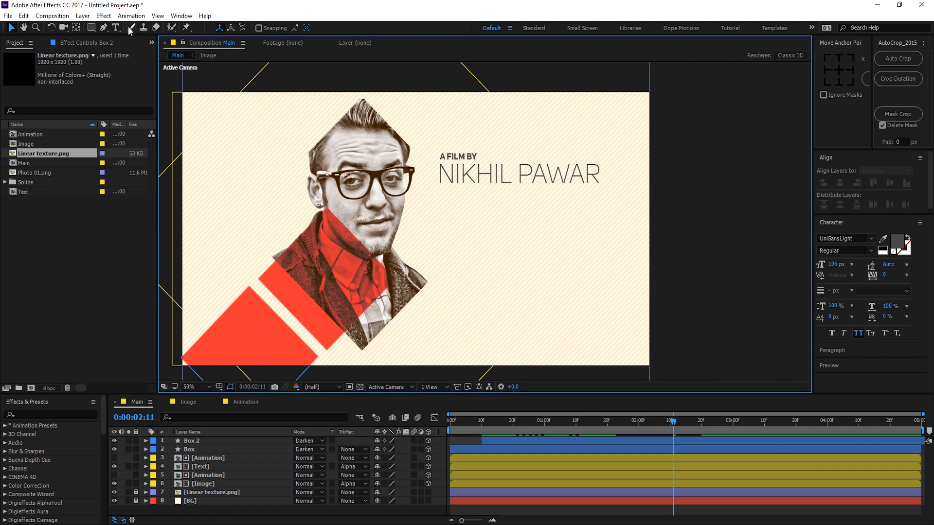
pyautogui.click(103, 29)
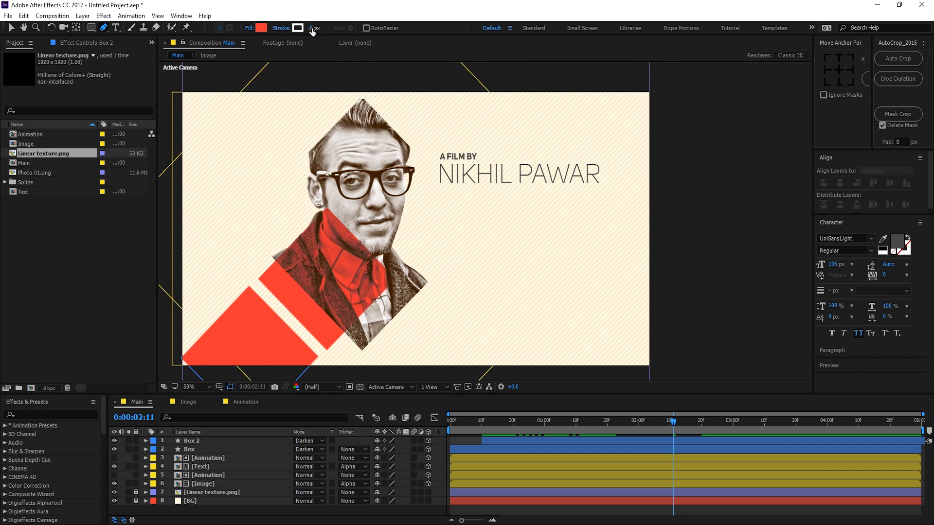
pyautogui.click(310, 28)
pyautogui.press('Return')
pyautogui.click(249, 27)
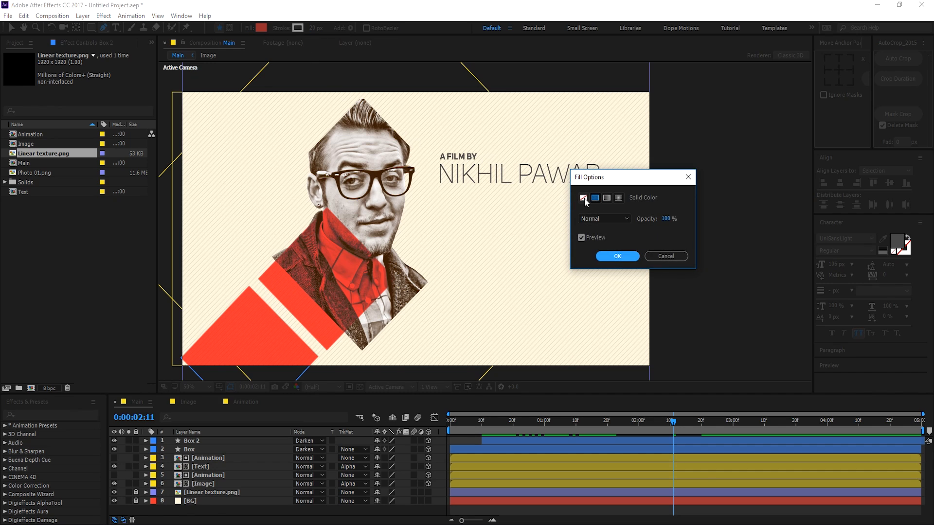
pyautogui.click(583, 198)
pyautogui.click(615, 256)
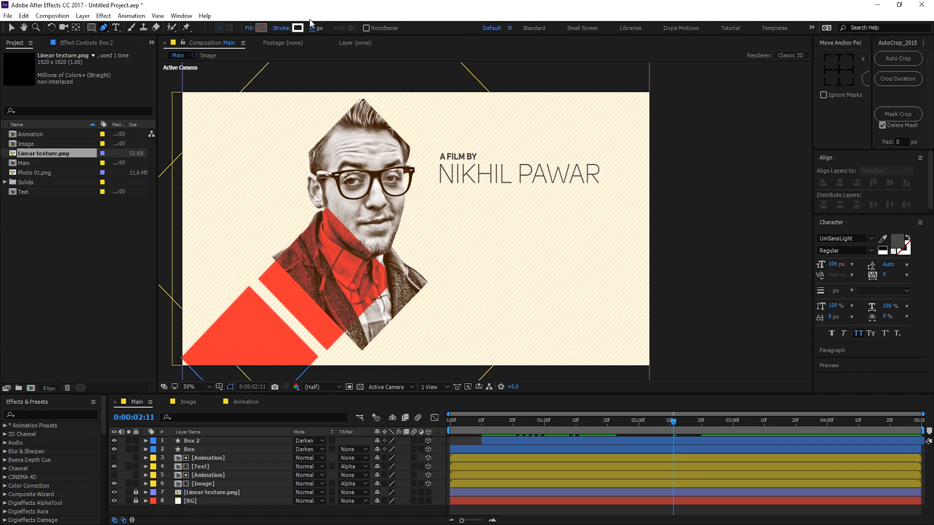
pyautogui.click(444, 146)
pyautogui.keyDown('shift'); pyautogui.click(657, 147); pyautogui.keyUp('shift')
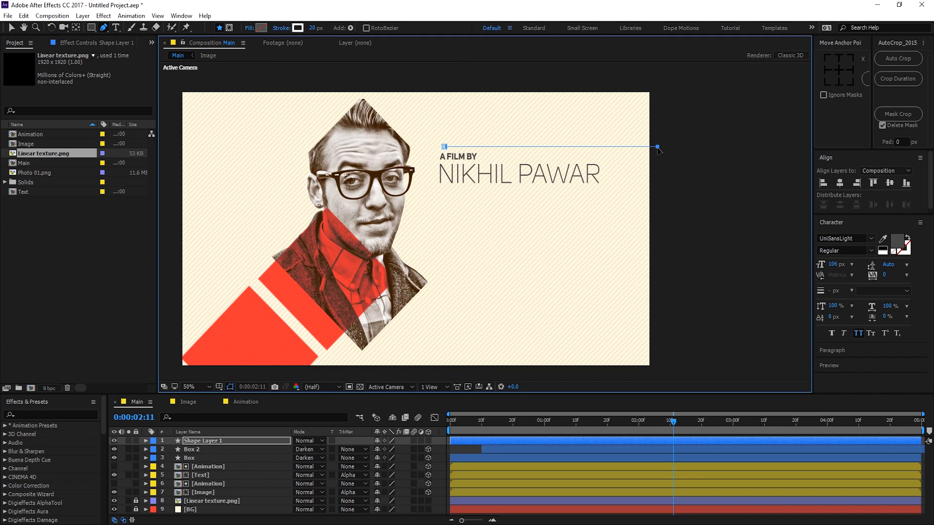
pyautogui.click(465, 448)
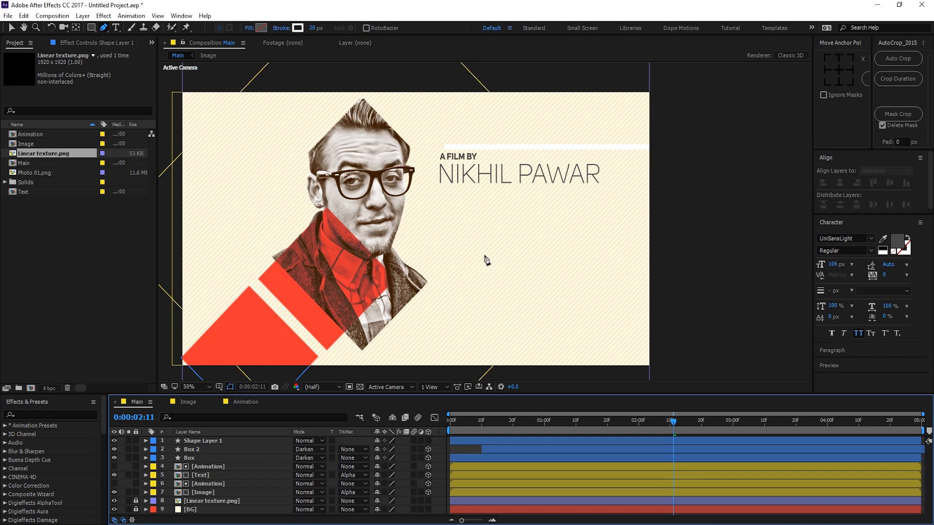
# Step: Give Shape Layer 1 a 15 px light-orange stroke (F3AF67)
pyautogui.click(209, 440)
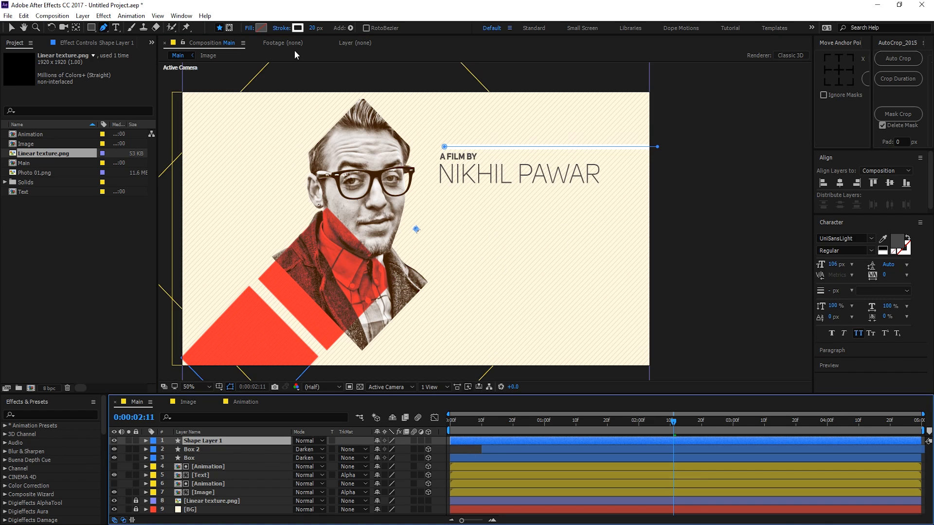
pyautogui.click(314, 28)
pyautogui.write('15')
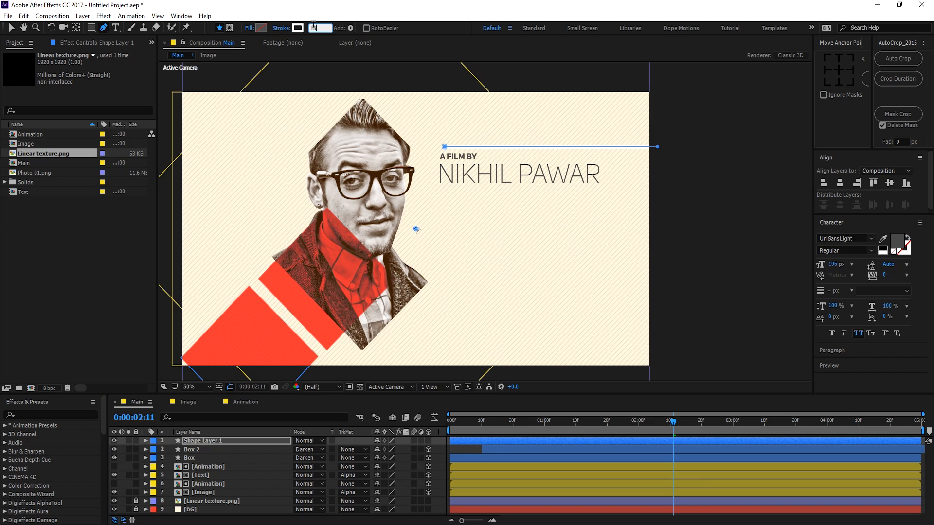
pyautogui.press('Return')
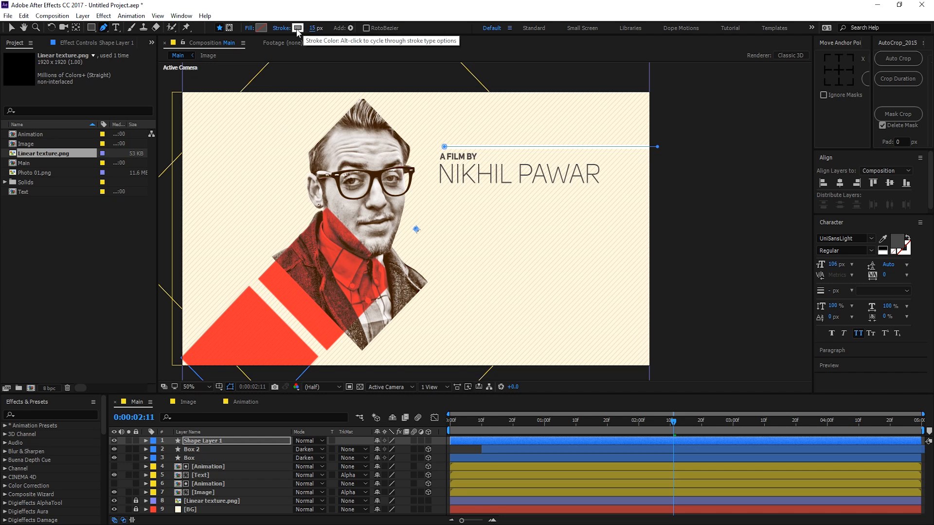
pyautogui.click(297, 28)
pyautogui.moveTo(538, 393); pyautogui.dragTo(540, 421)
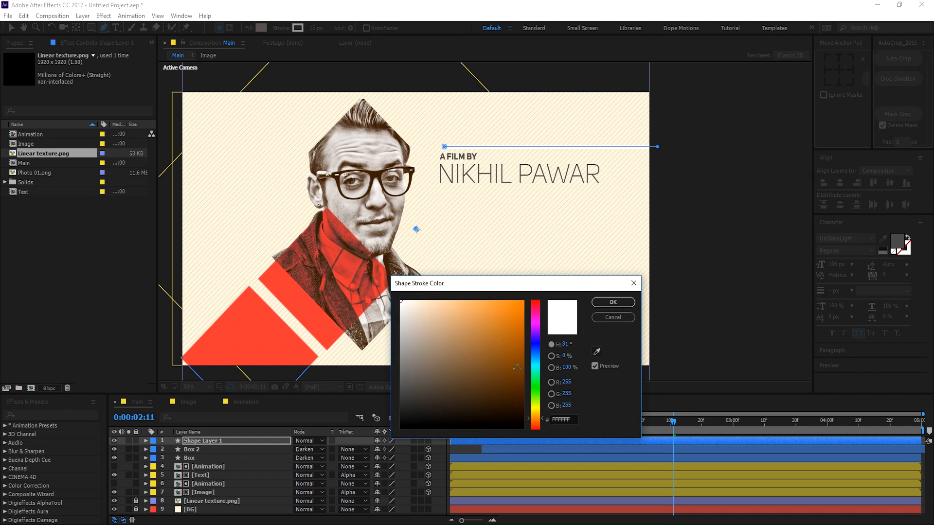
pyautogui.moveTo(507, 331)
pyautogui.mouseDown()
pyautogui.moveTo(496, 307)
pyautogui.moveTo(470, 306)
pyautogui.mouseUp()
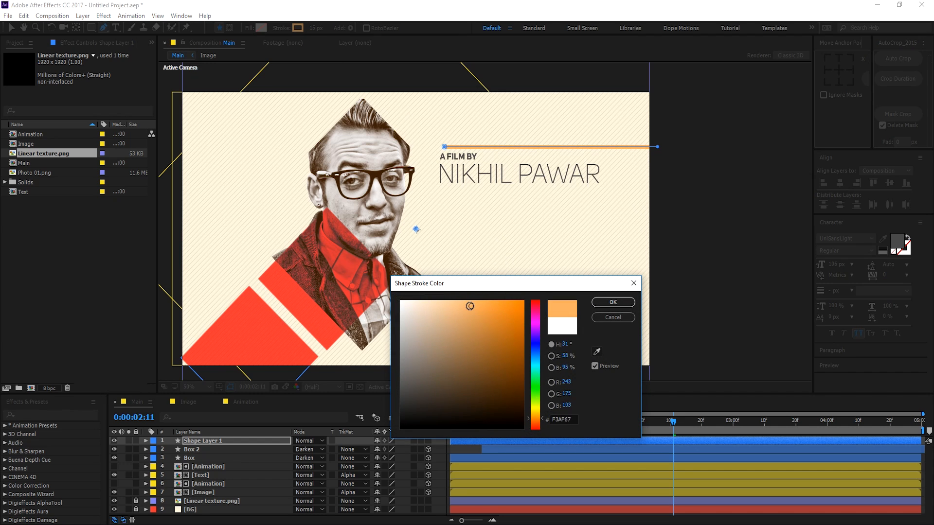
pyautogui.click(613, 302)
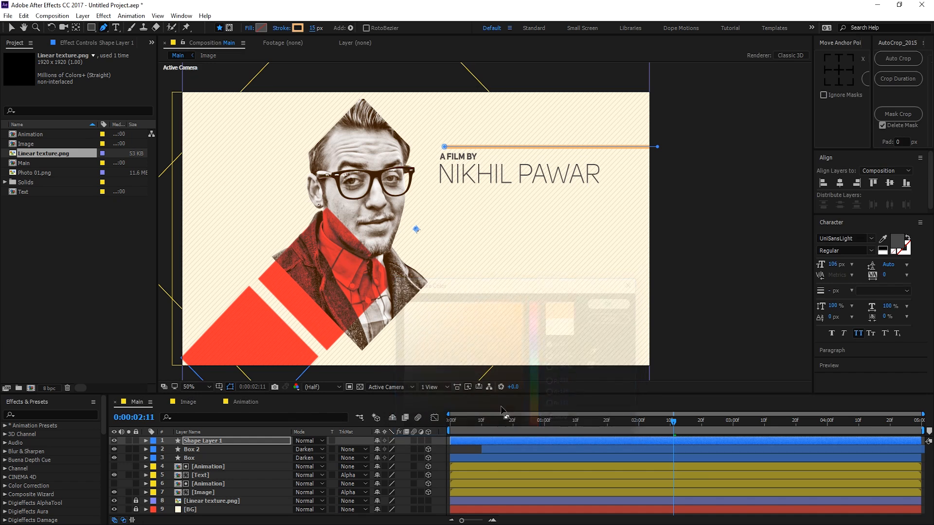
# Step: Shorten the line by dragging its left end point to the right
pyautogui.click(469, 446)
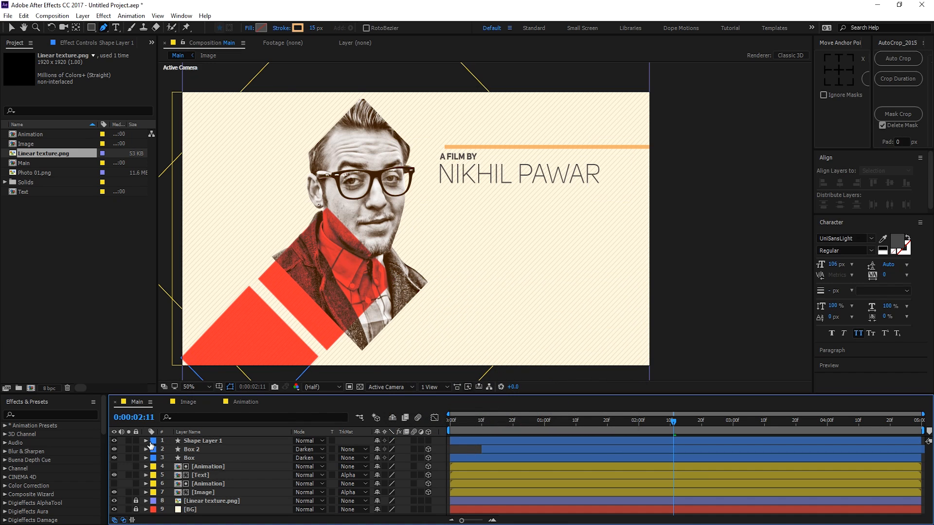
pyautogui.click(202, 442)
pyautogui.click(439, 148)
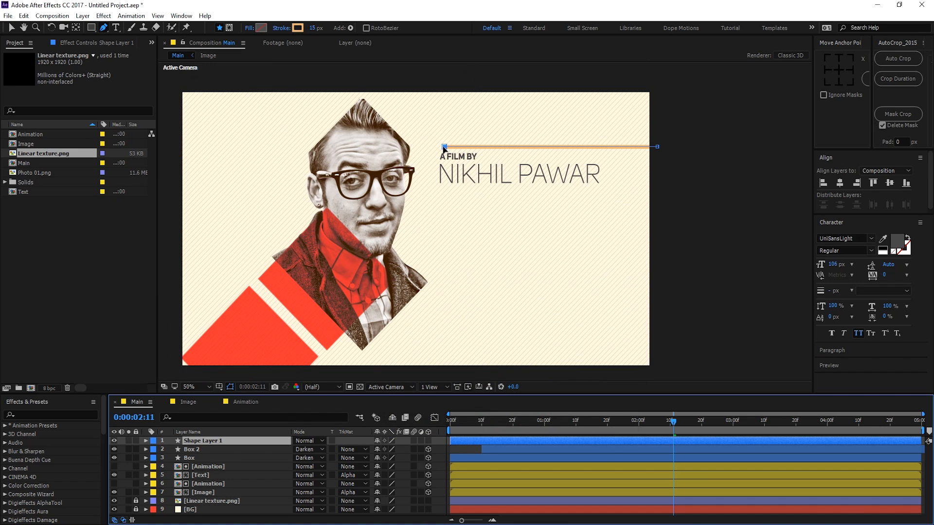
pyautogui.moveTo(437, 148); pyautogui.dragTo(488, 149)
# Step: Centre the line's anchor point and move the line down level with A FILM BY
pyautogui.click(11, 28)
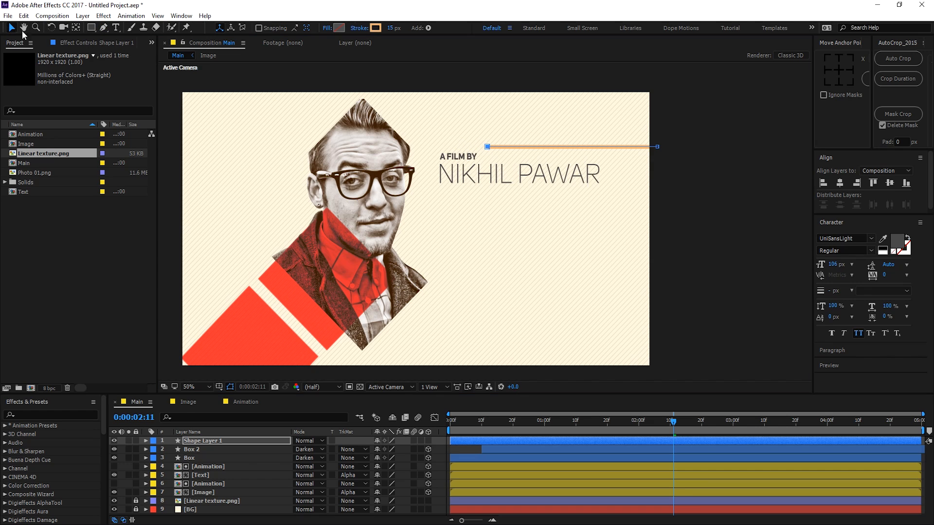
pyautogui.click(838, 71)
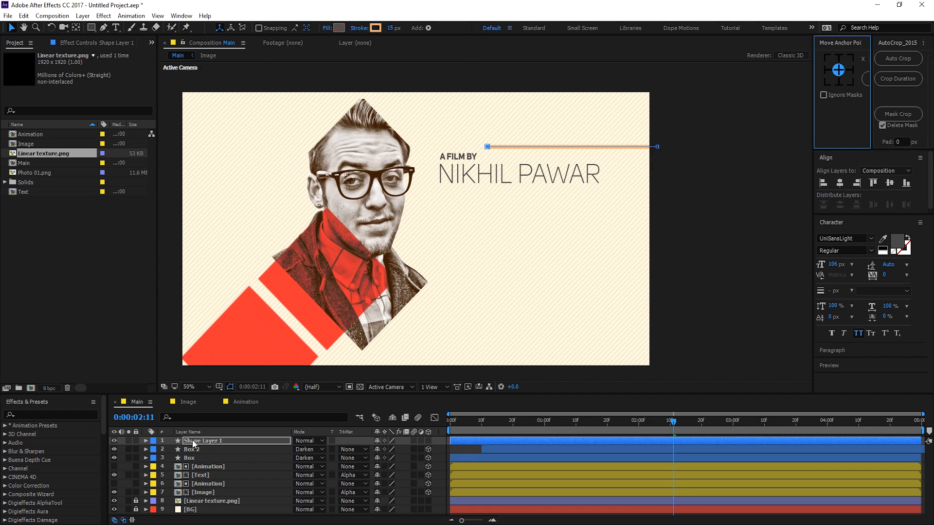
pyautogui.click(193, 441)
pyautogui.click(838, 70)
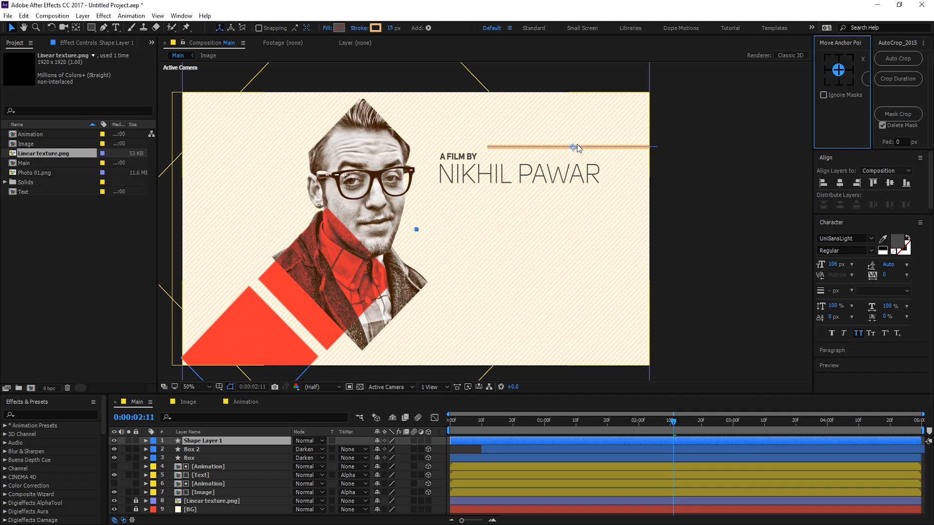
pyautogui.moveTo(573, 147); pyautogui.dragTo(570, 156)
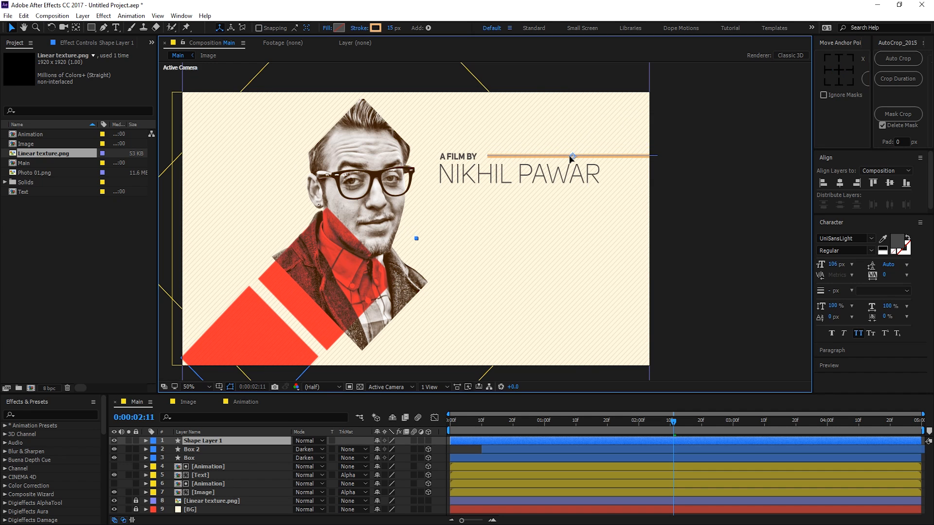
# Step: At 100% zoom, extend the line's left end toward A FILM BY and nudge it down
pyautogui.press('.')
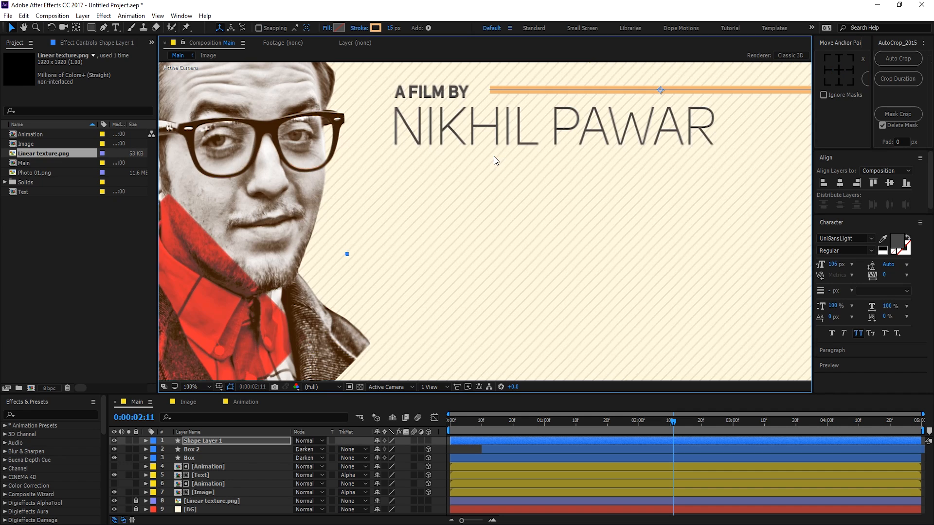
pyautogui.moveTo(494, 156); pyautogui.dragTo(424, 223)
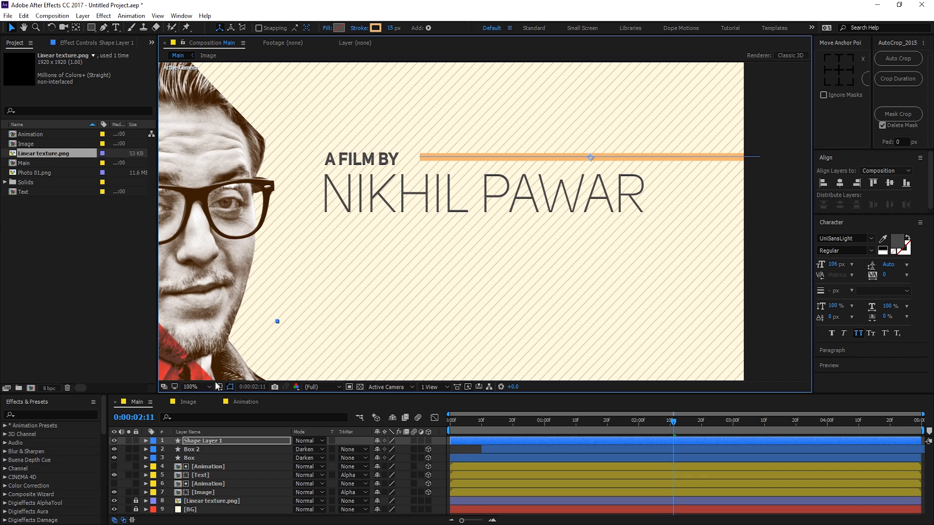
pyautogui.click(104, 28)
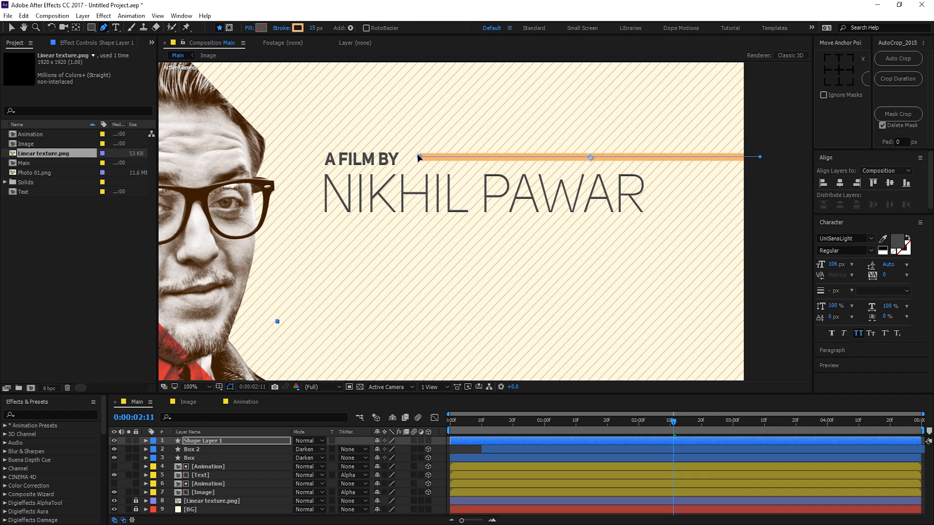
pyautogui.moveTo(418, 157); pyautogui.dragTo(409, 157)
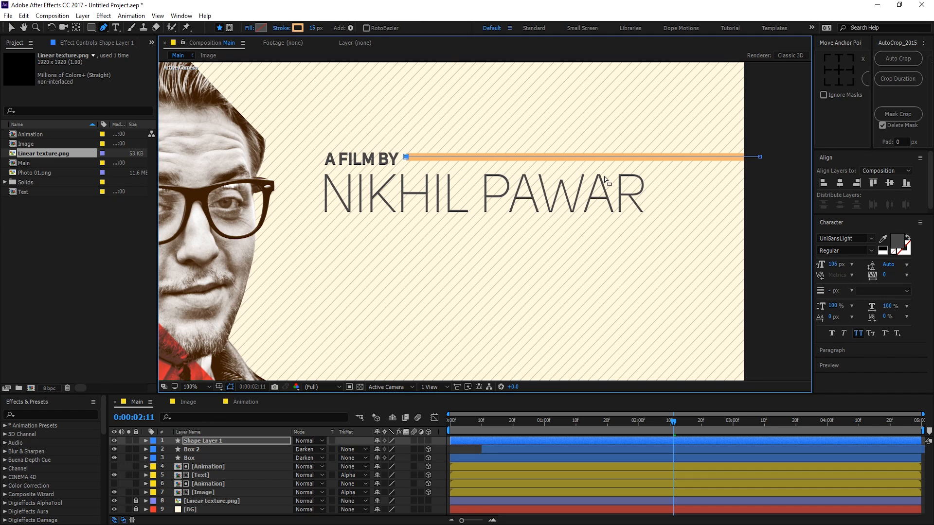
pyautogui.press('v')
pyautogui.click(200, 441)
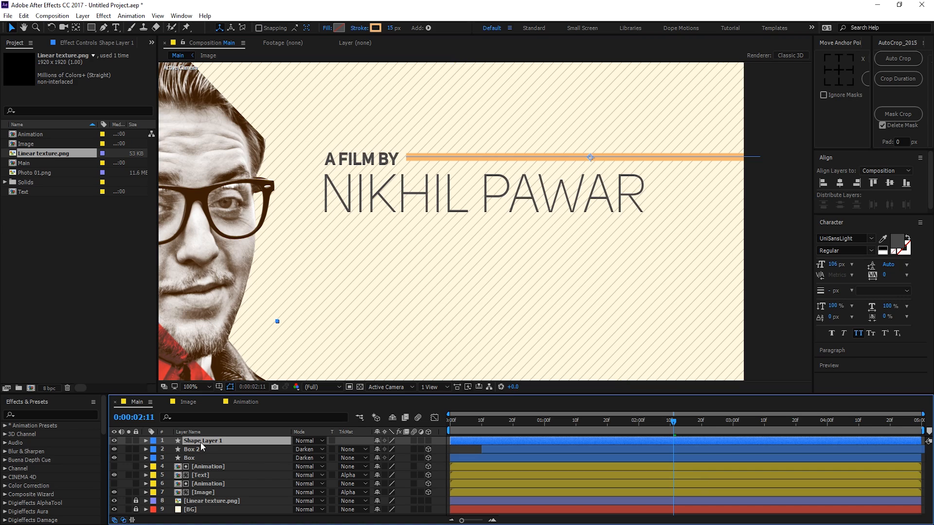
pyautogui.press('Down')
pyautogui.press('Down')
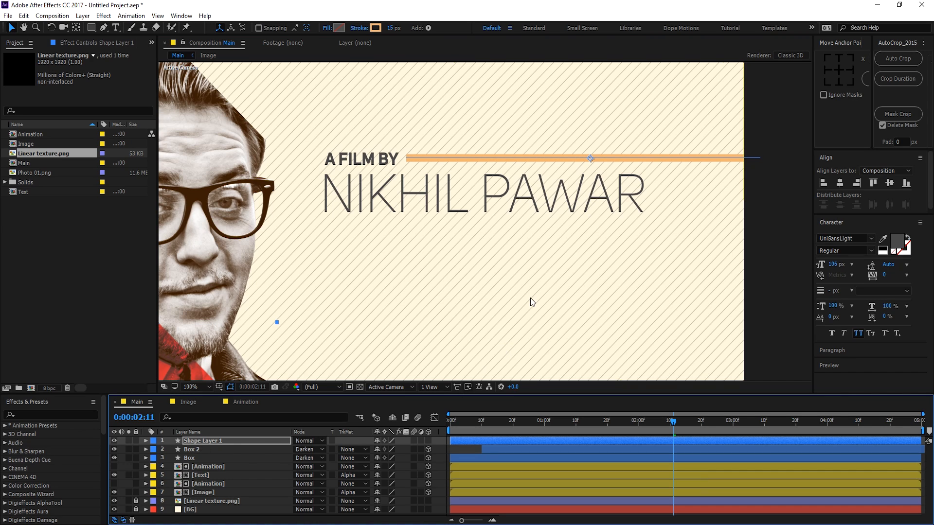
# Step: Rename Shape Layer 1 to 'Line' and expand its properties
pyautogui.click(202, 441)
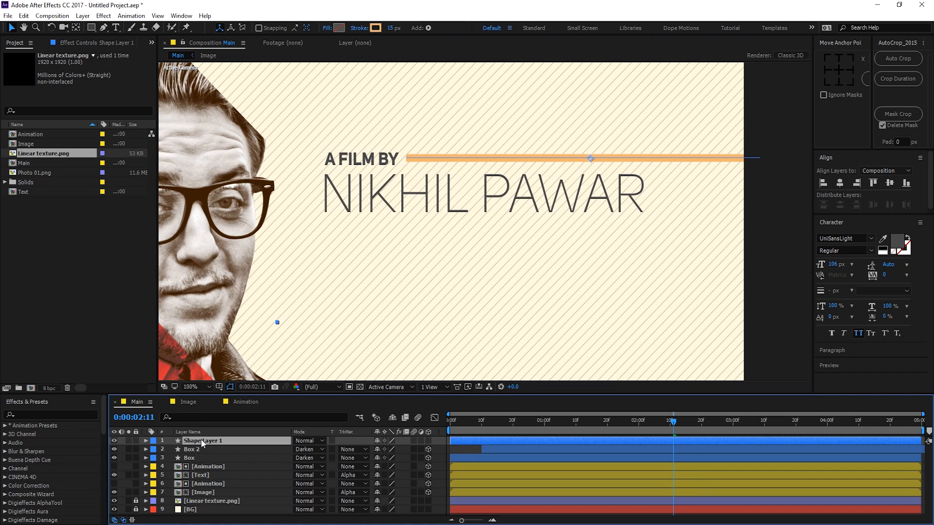
pyautogui.press('Return')
pyautogui.write('L')
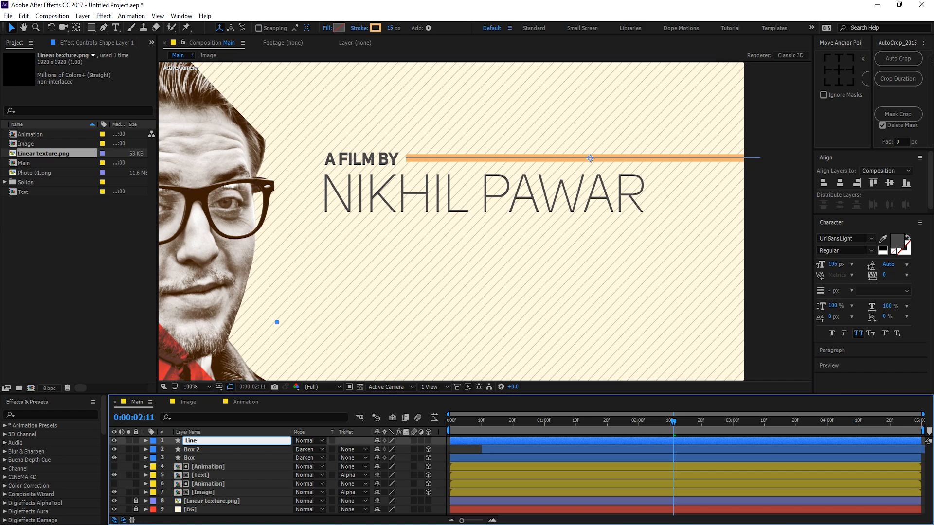
pyautogui.write('ine')
pyautogui.press('Return')
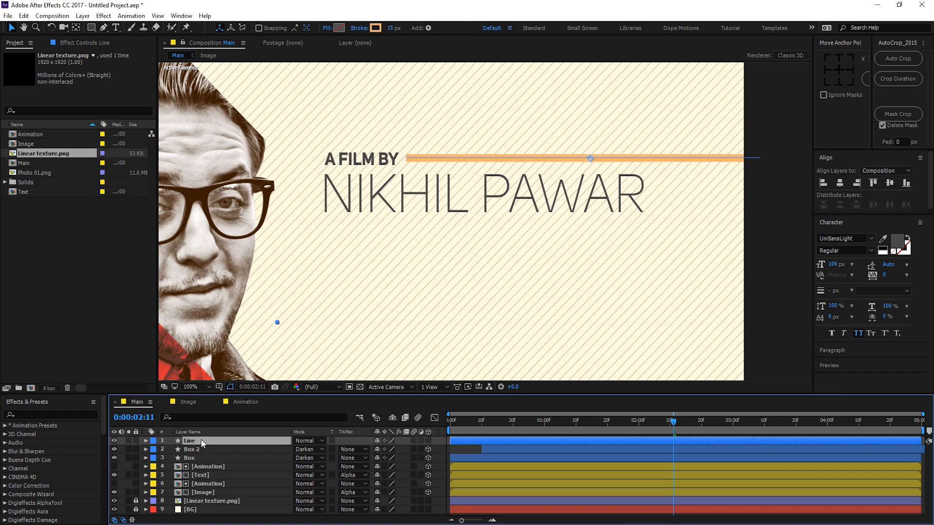
pyautogui.click(145, 441)
# Step: Add Trim Paths to the Line layer and reveal its Start, End and Offset values
pyautogui.click(433, 449)
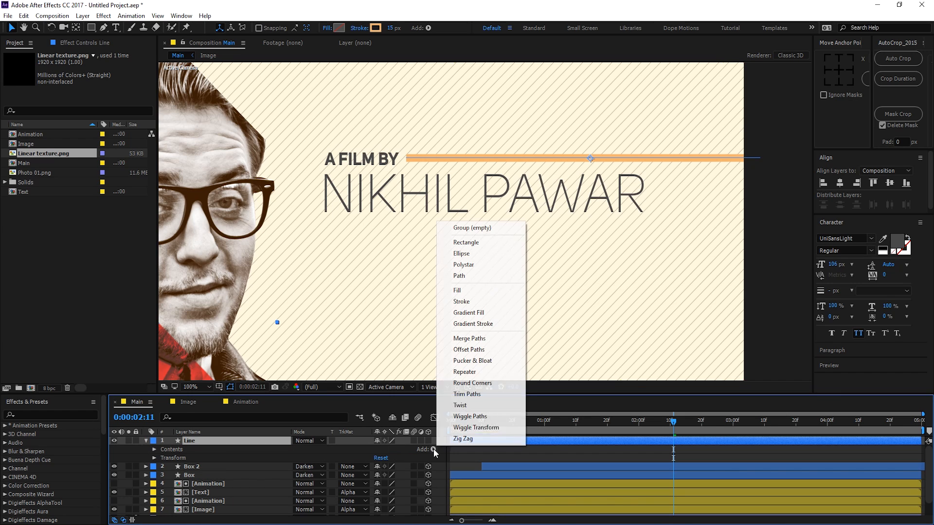
pyautogui.click(474, 395)
pyautogui.click(163, 467)
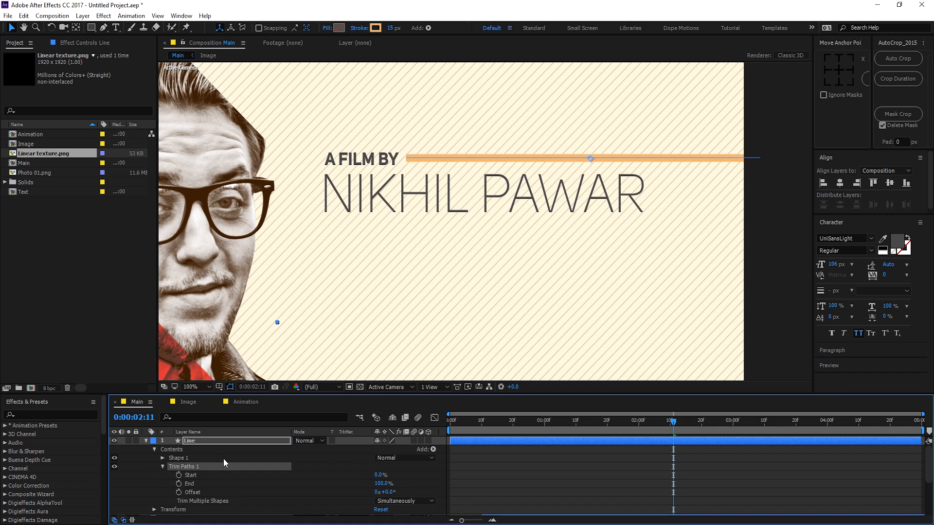
pyautogui.scroll(-1, 223, 458)
# Step: Experiment with End keyframes, undo them, then raise Start to 100% to hide the line
pyautogui.moveTo(673, 424)
pyautogui.mouseDown()
pyautogui.moveTo(516, 428)
pyautogui.moveTo(588, 424)
pyautogui.moveTo(669, 436)
pyautogui.mouseUp()
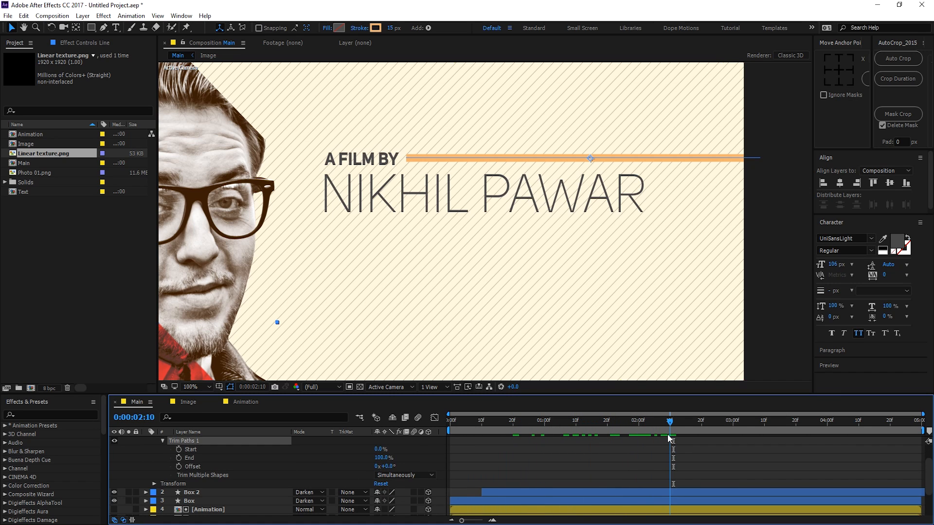
pyautogui.click(178, 459)
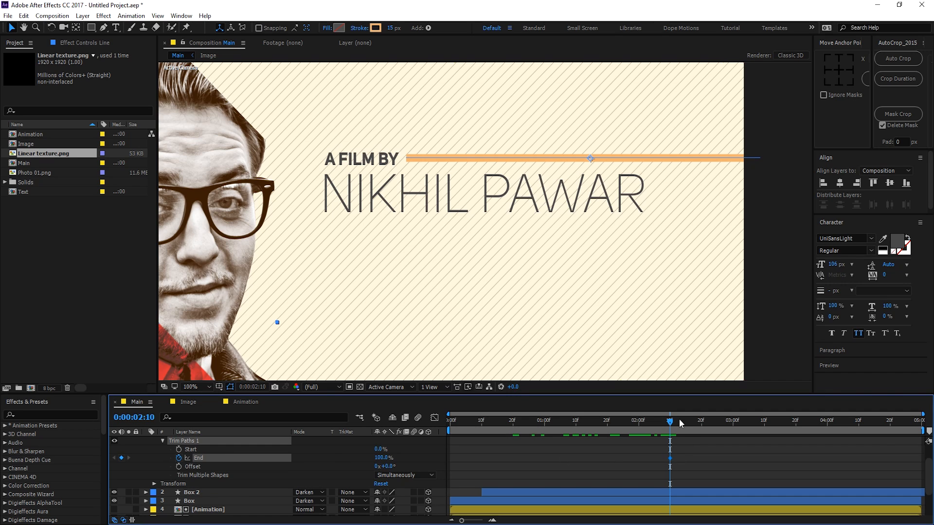
pyautogui.moveTo(668, 424); pyautogui.dragTo(544, 424)
pyautogui.moveTo(382, 458); pyautogui.dragTo(323, 460)
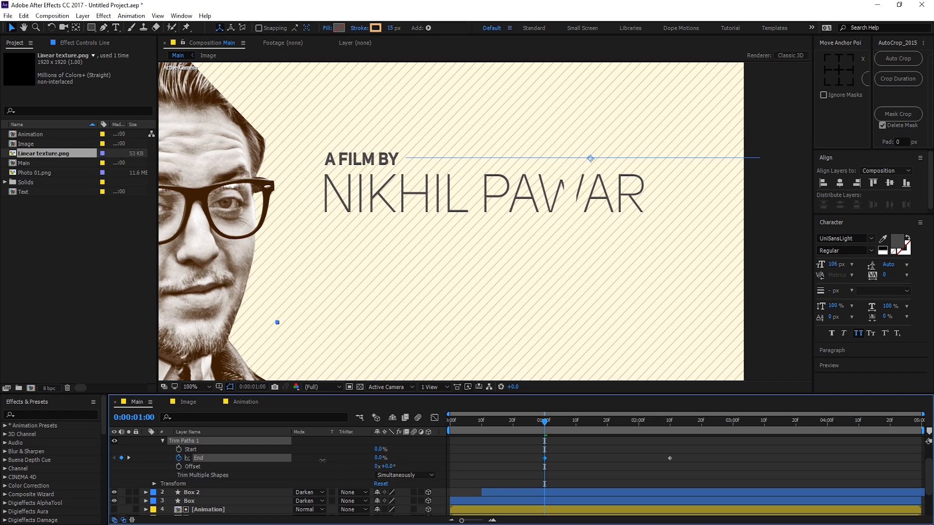
pyautogui.moveTo(381, 458); pyautogui.dragTo(492, 474)
pyautogui.moveTo(545, 421); pyautogui.dragTo(594, 427)
pyautogui.hotkey('ctrl', 'z')
pyautogui.hotkey('ctrl', 'z')
pyautogui.hotkey('ctrl', 'z')
pyautogui.hotkey('ctrl', 'z')
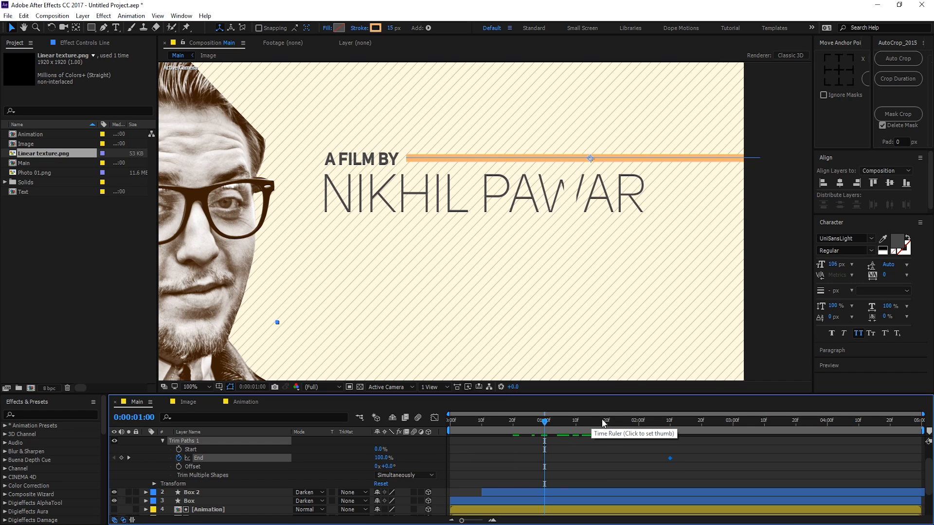
pyautogui.moveTo(378, 449); pyautogui.dragTo(457, 444)
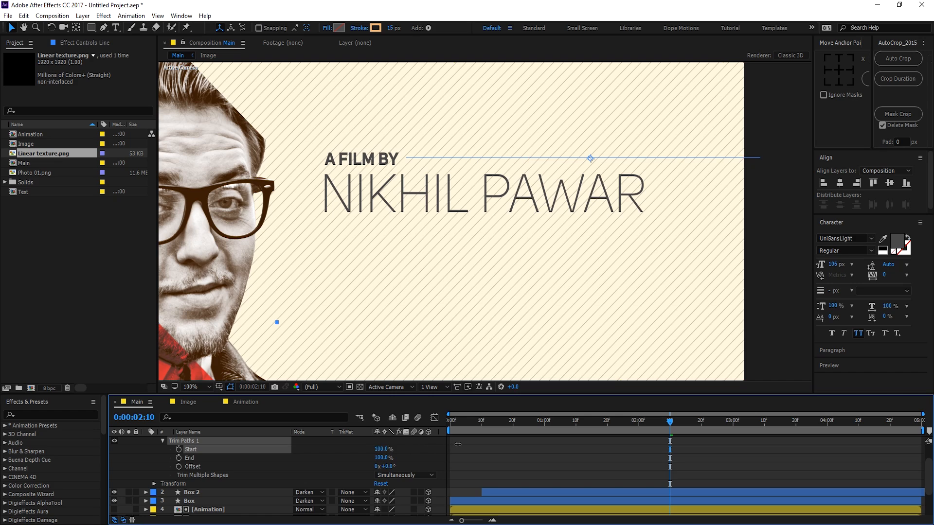
# Step: Keyframe Start at 100% at 0:00:01:00 and 0% at 0:00:04:00, then open both keyframes in the Graph Editor
pyautogui.click(546, 427)
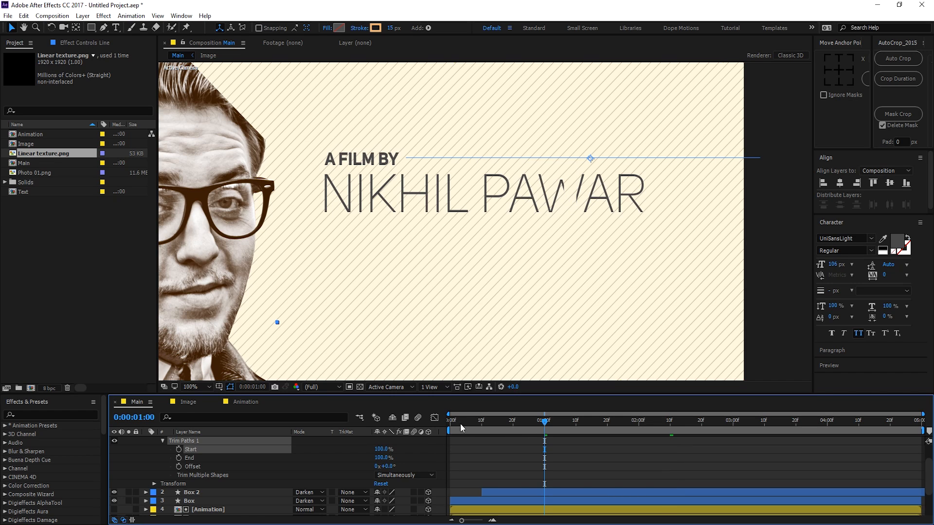
pyautogui.click(179, 449)
pyautogui.moveTo(543, 427); pyautogui.dragTo(670, 431)
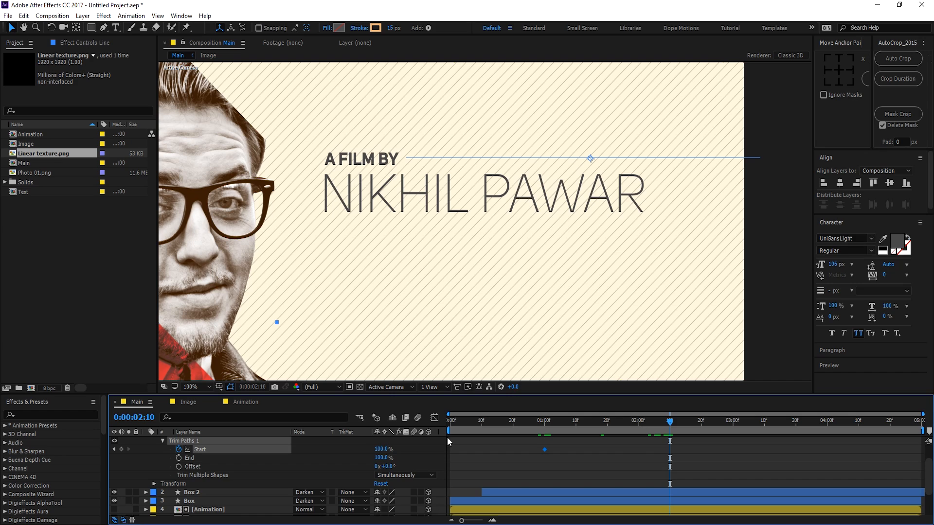
pyautogui.moveTo(380, 449); pyautogui.dragTo(323, 448)
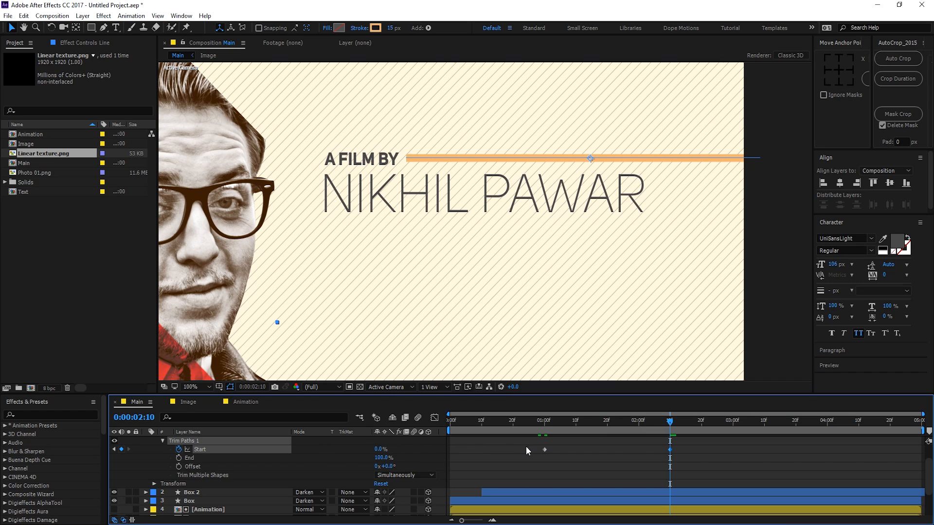
pyautogui.moveTo(671, 425); pyautogui.dragTo(826, 434)
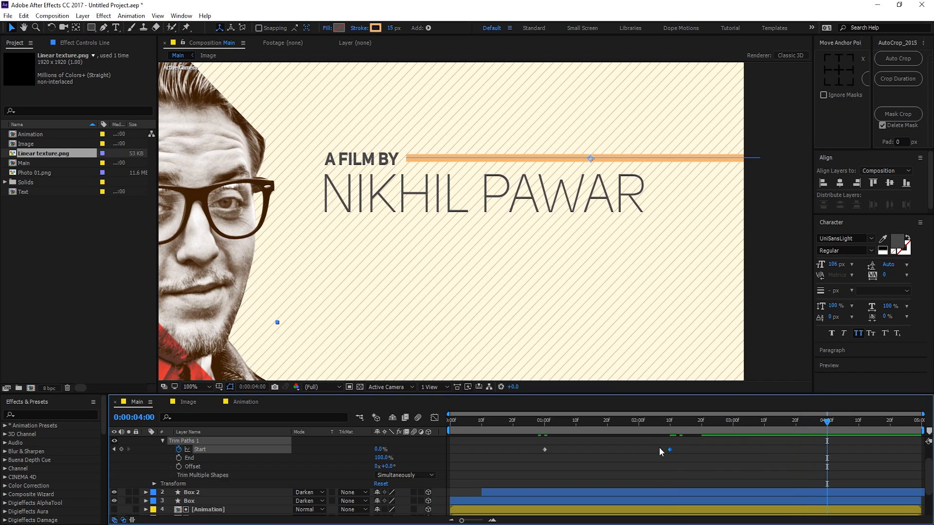
pyautogui.moveTo(669, 451); pyautogui.dragTo(703, 451)
pyautogui.moveTo(520, 439); pyautogui.dragTo(853, 462)
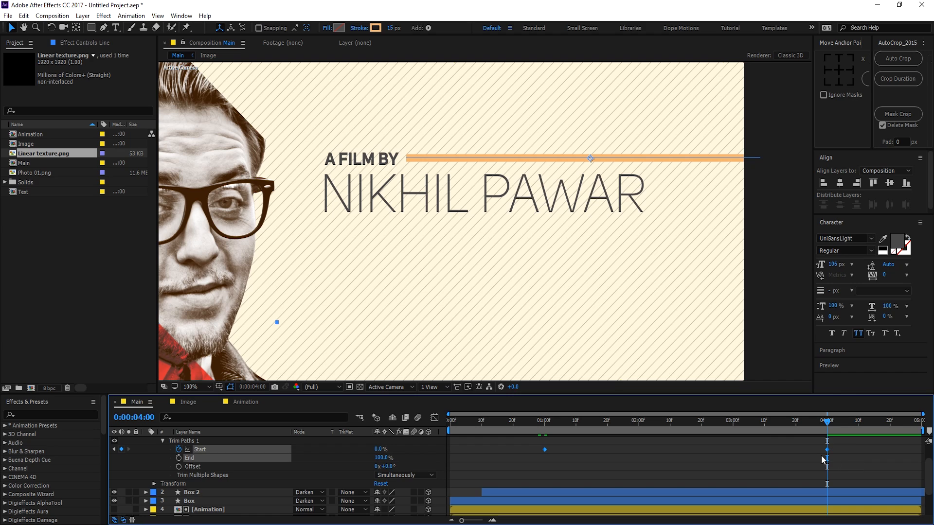
pyautogui.click(434, 418)
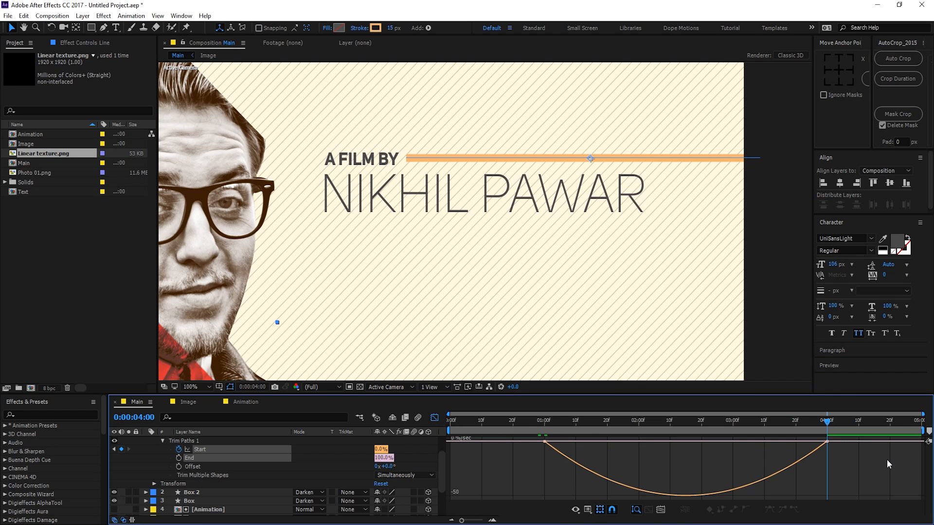
# Step: Drag the speed-curve influence handles so the line shoots out and slows gently, then preview it
pyautogui.moveTo(886, 465); pyautogui.dragTo(575, 441)
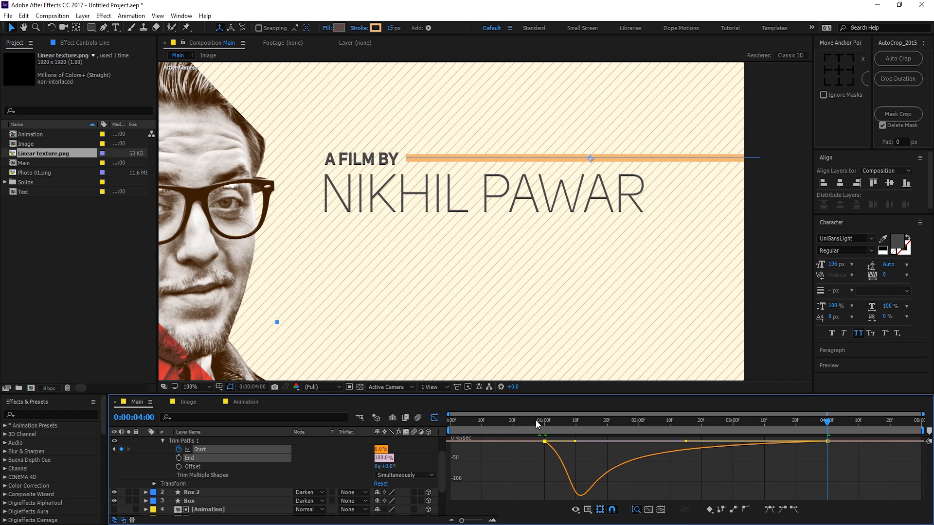
pyautogui.click(537, 421)
pyautogui.press('space')
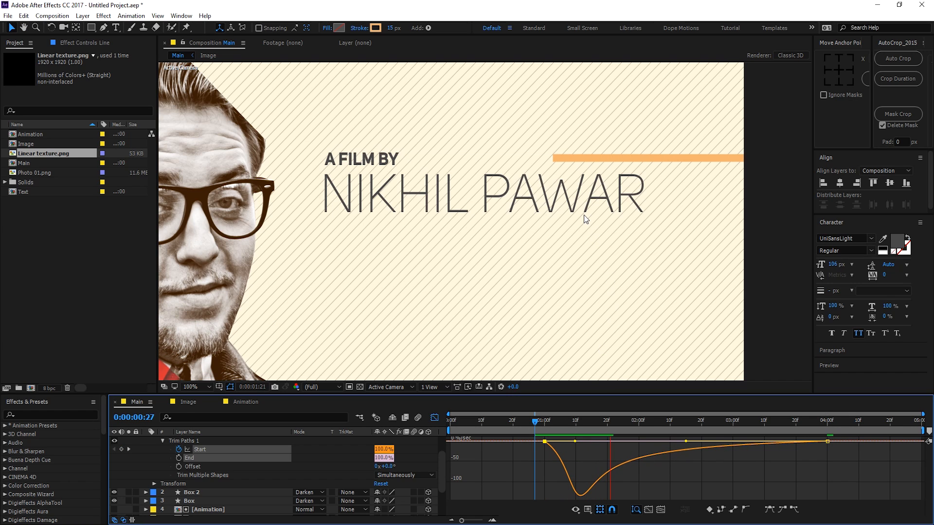
pyautogui.click(545, 423)
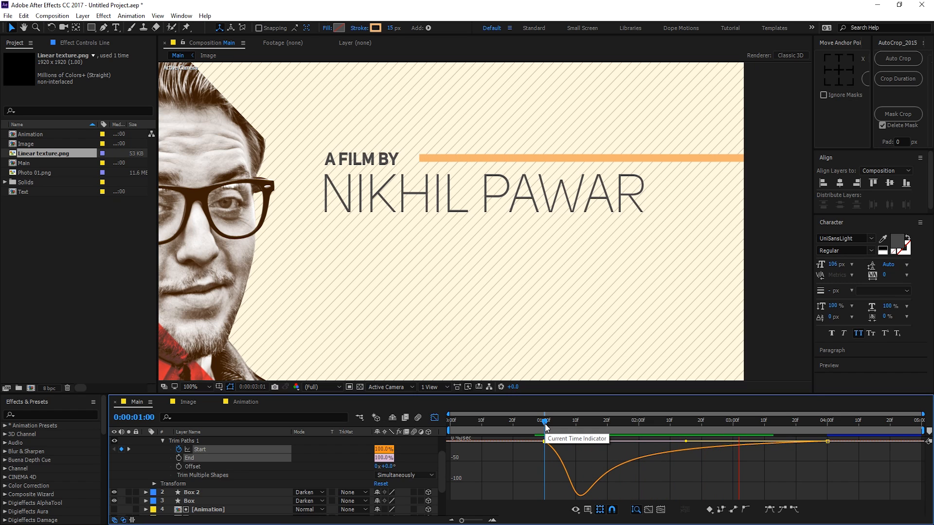
pyautogui.press('space')
# Step: Collapse the Line layer, return to layer bars, reframe the view and scrub to about three seconds
pyautogui.scroll(1, 148, 451)
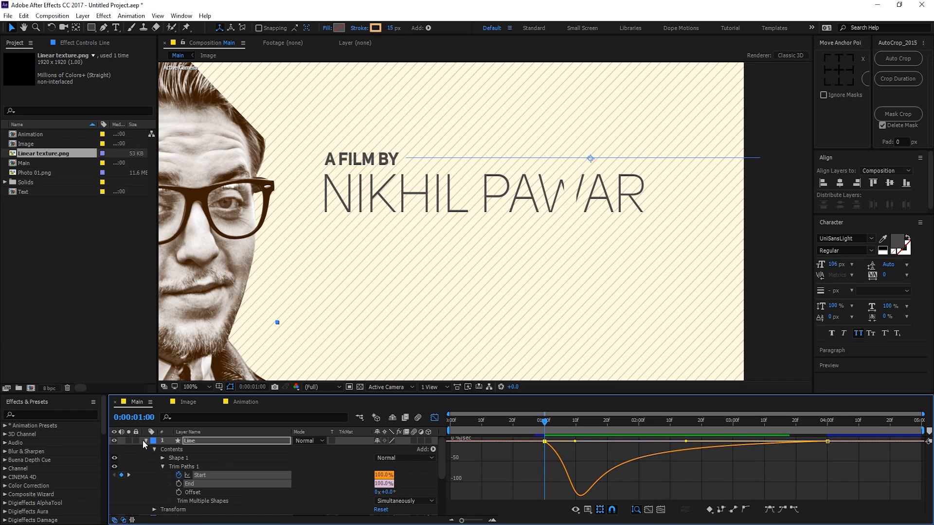
pyautogui.click(145, 440)
pyautogui.scroll(-2, 398, 284)
pyautogui.press('h')
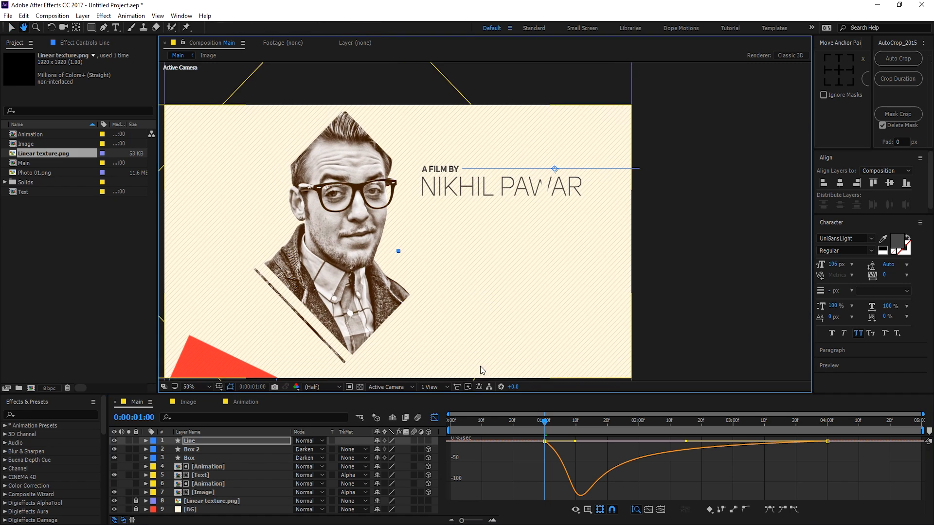
pyautogui.click(434, 417)
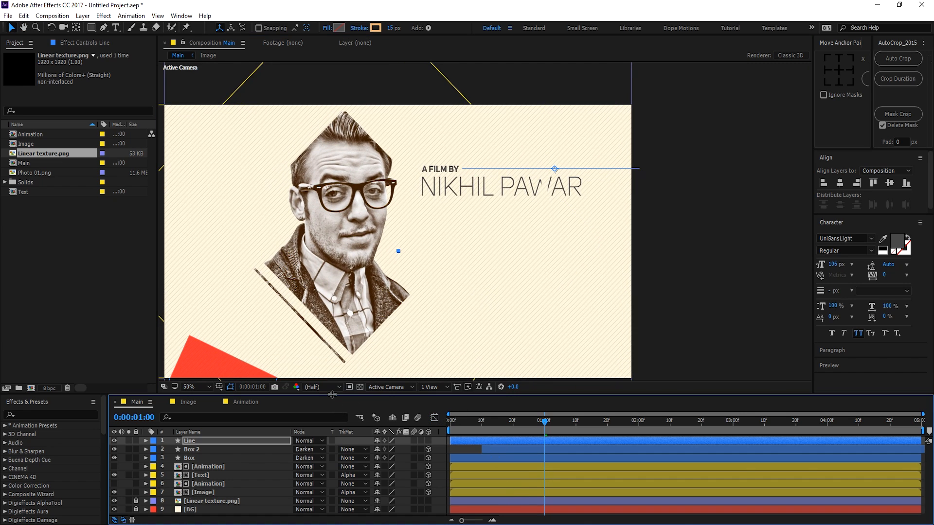
pyautogui.moveTo(332, 395); pyautogui.dragTo(361, 339)
pyautogui.moveTo(423, 273); pyautogui.dragTo(468, 260)
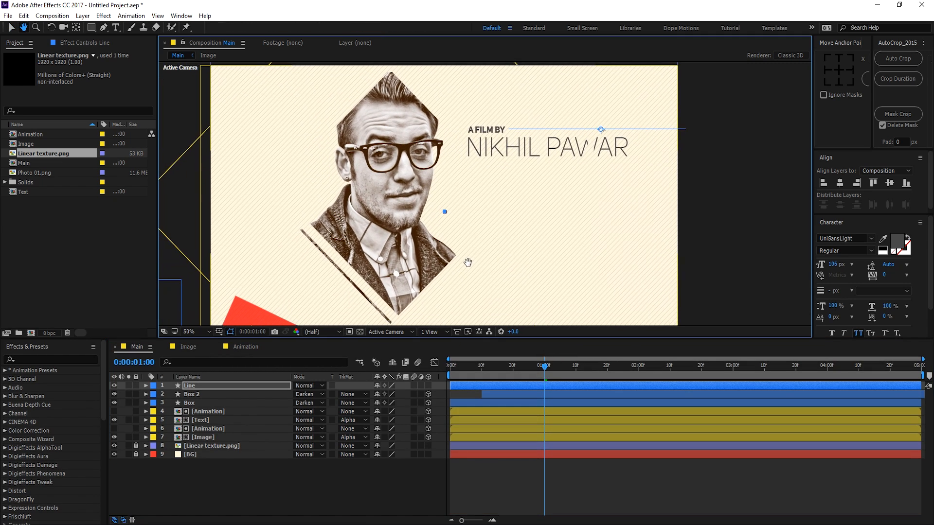
pyautogui.click(276, 501)
pyautogui.moveTo(540, 370); pyautogui.dragTo(736, 372)
# Step: Duplicate Line as Line 2 and give it a redder-orange stroke colour
pyautogui.click(201, 384)
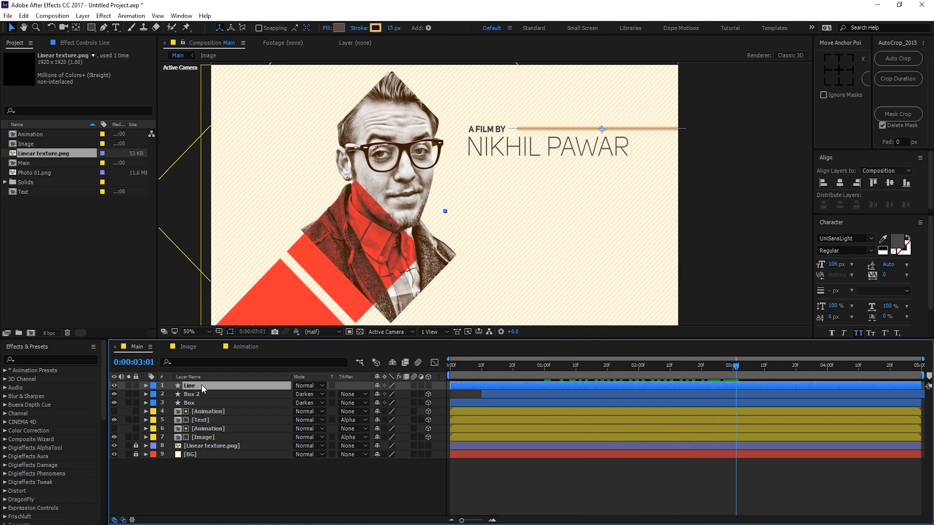
pyautogui.hotkey('ctrl', 'd')
pyautogui.click(376, 28)
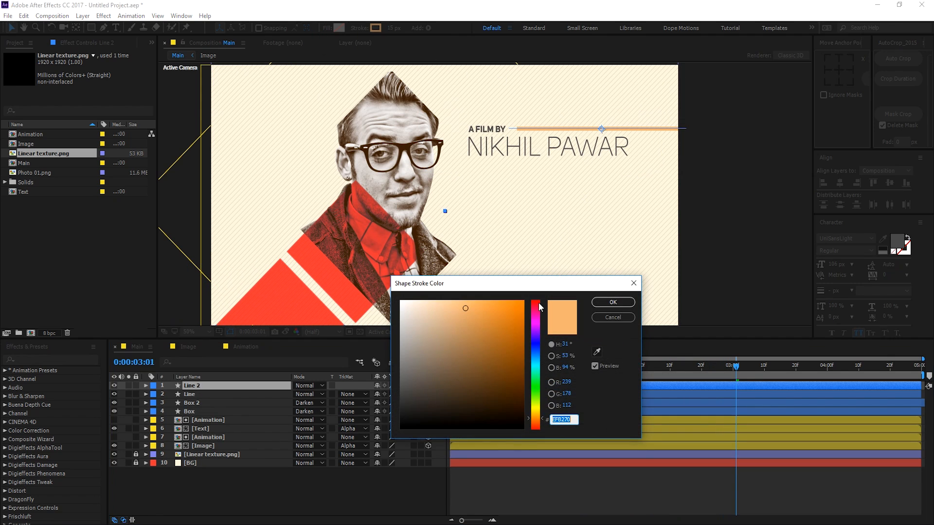
pyautogui.click(536, 421)
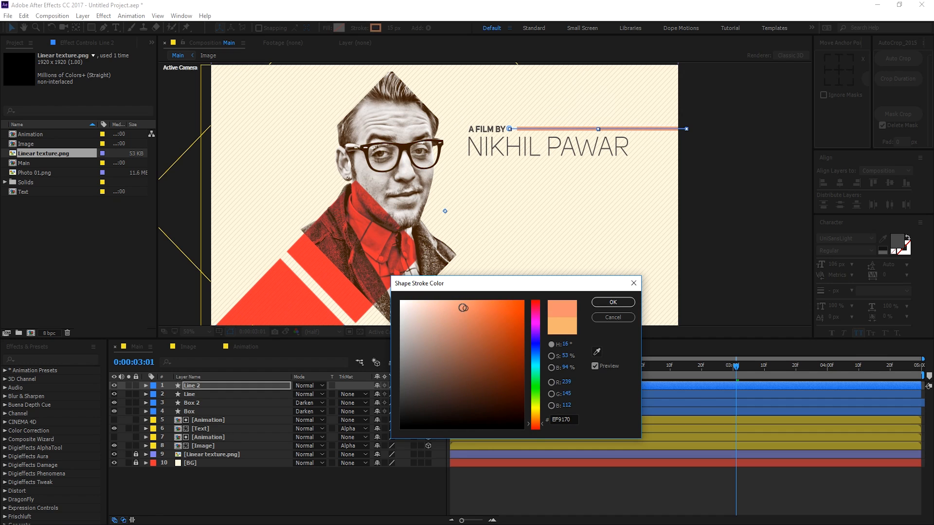
pyautogui.moveTo(462, 307); pyautogui.dragTo(464, 307)
pyautogui.click(620, 305)
pyautogui.click(201, 485)
pyautogui.click(198, 384)
pyautogui.moveTo(600, 131); pyautogui.dragTo(605, 198)
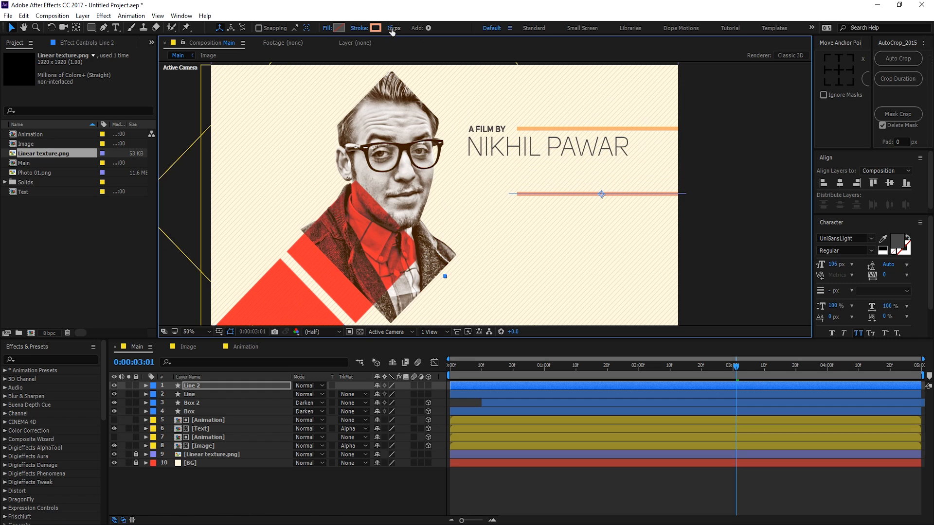
pyautogui.moveTo(390, 28); pyautogui.dragTo(400, 28)
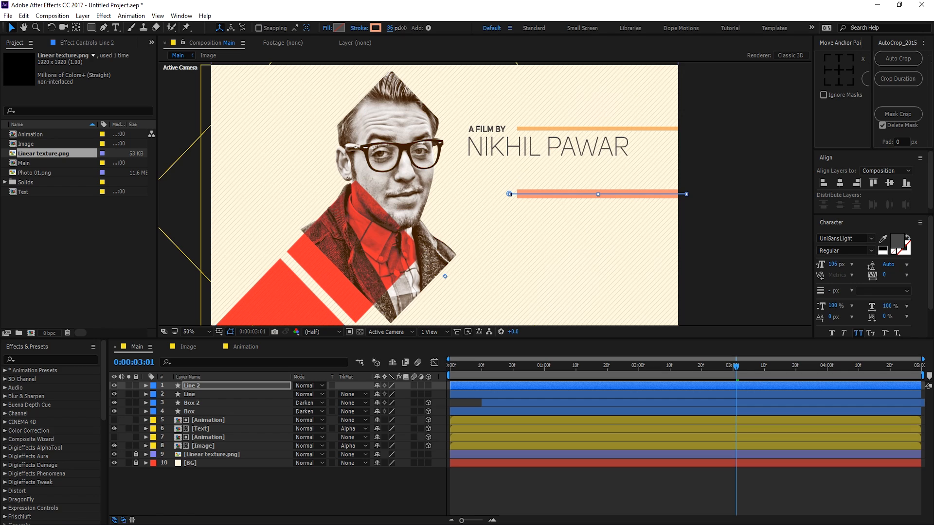
pyautogui.click(291, 479)
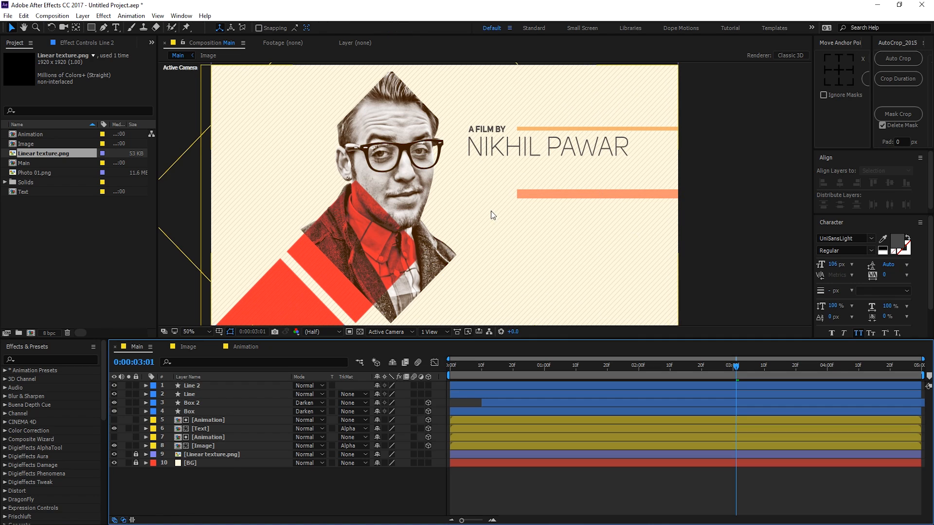
# Step: Duplicate Line 2 as Line 3, thin its stroke and nudge it to Line 2's bottom edge
pyautogui.click(200, 386)
pyautogui.hotkey('ctrl', 'd')
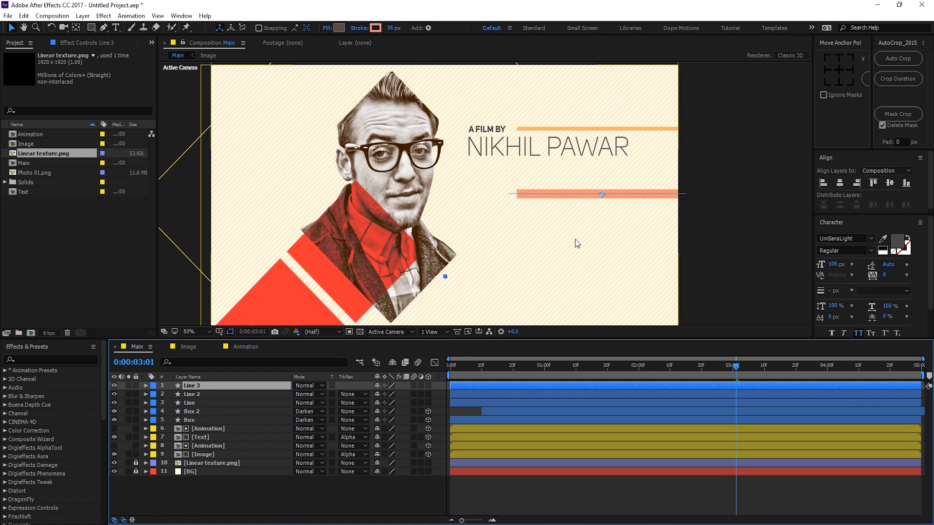
pyautogui.moveTo(603, 194); pyautogui.dragTo(602, 199)
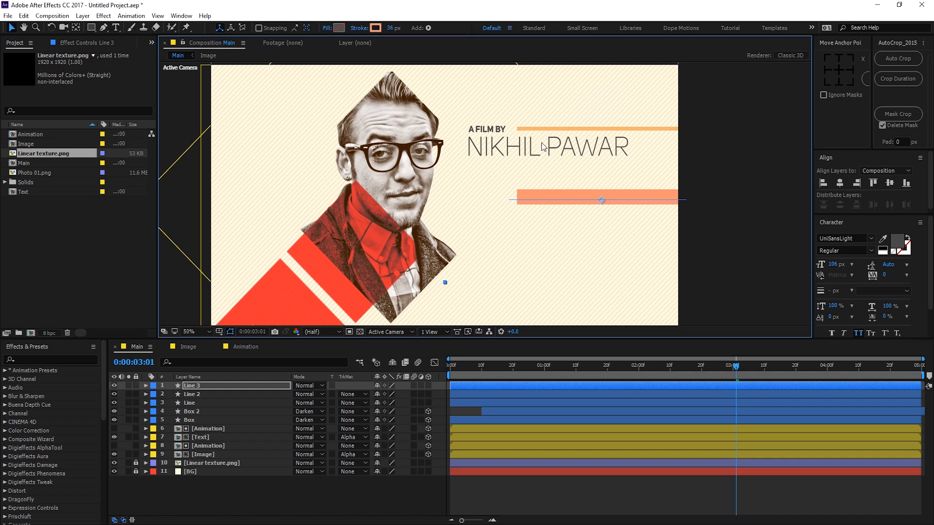
pyautogui.moveTo(388, 29); pyautogui.dragTo(377, 29)
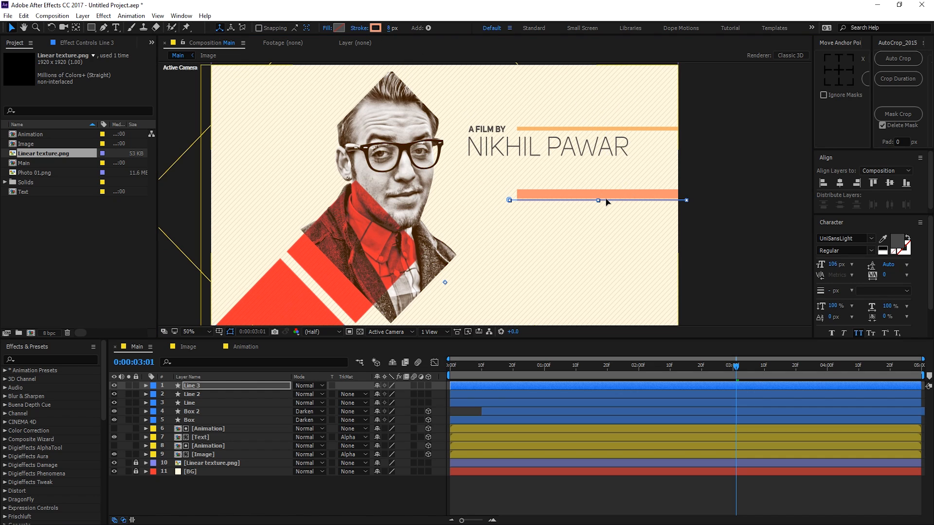
pyautogui.hotkey('ctrl', 'z')
pyautogui.click(232, 494)
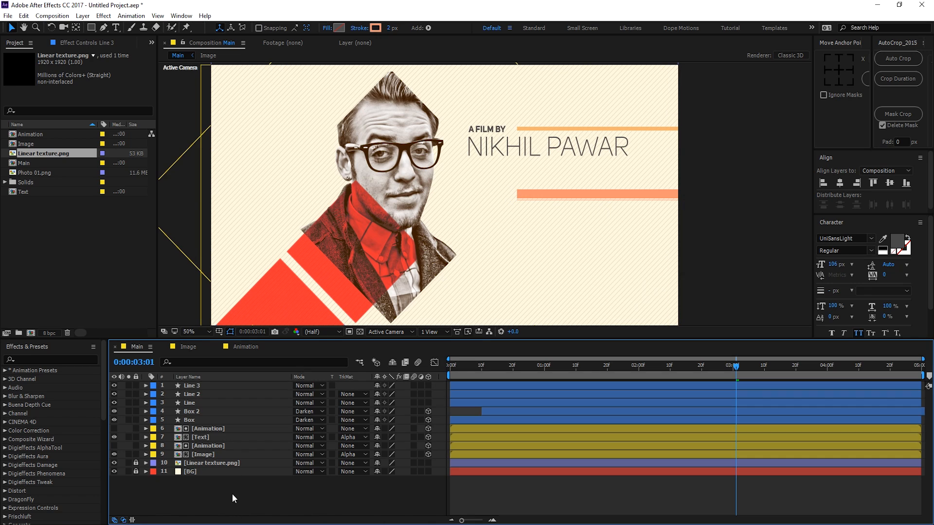
pyautogui.click(203, 384)
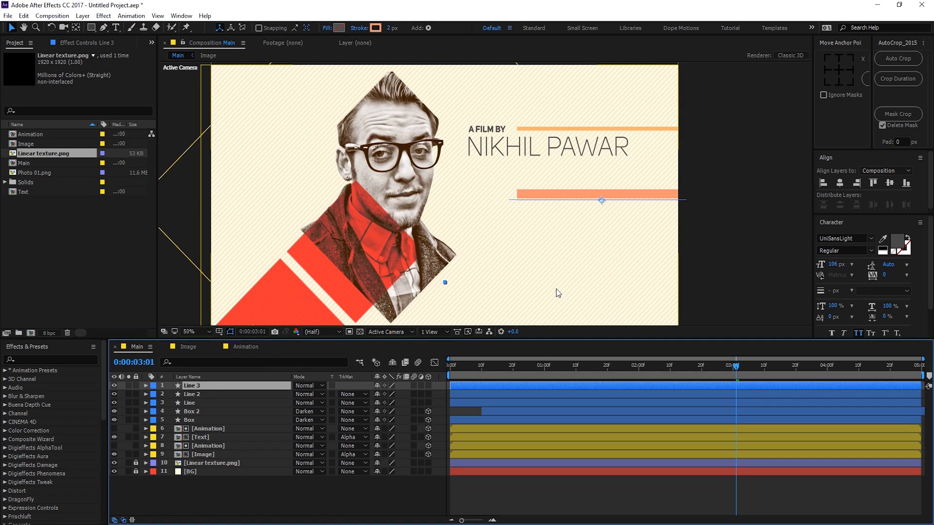
pyautogui.press('Down')
pyautogui.press('Down')
pyautogui.press('Down')
pyautogui.press('Down')
pyautogui.press('Down')
pyautogui.press('Down')
pyautogui.press('Down')
pyautogui.press('Down')
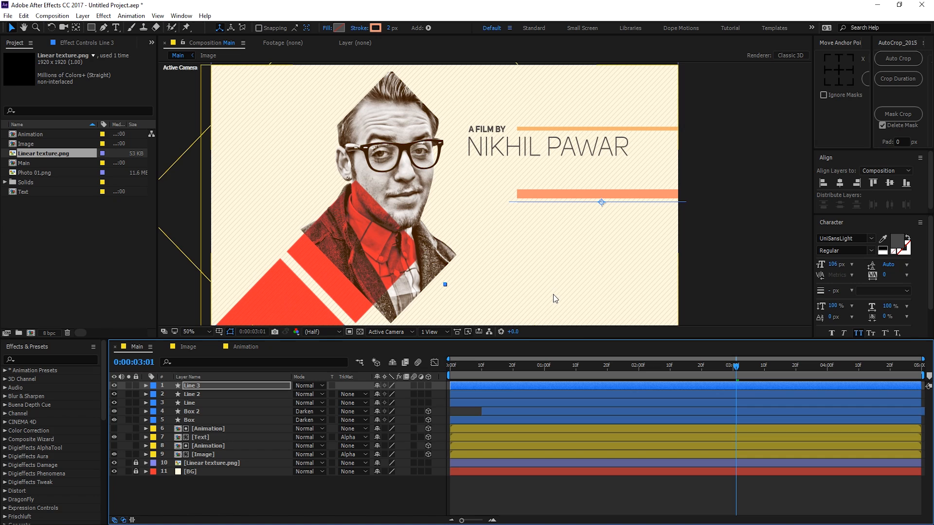
pyautogui.click(365, 486)
# Step: Give Line 3 a 5 px stroke and slide its layer bar to start about 20 frames in
pyautogui.click(187, 385)
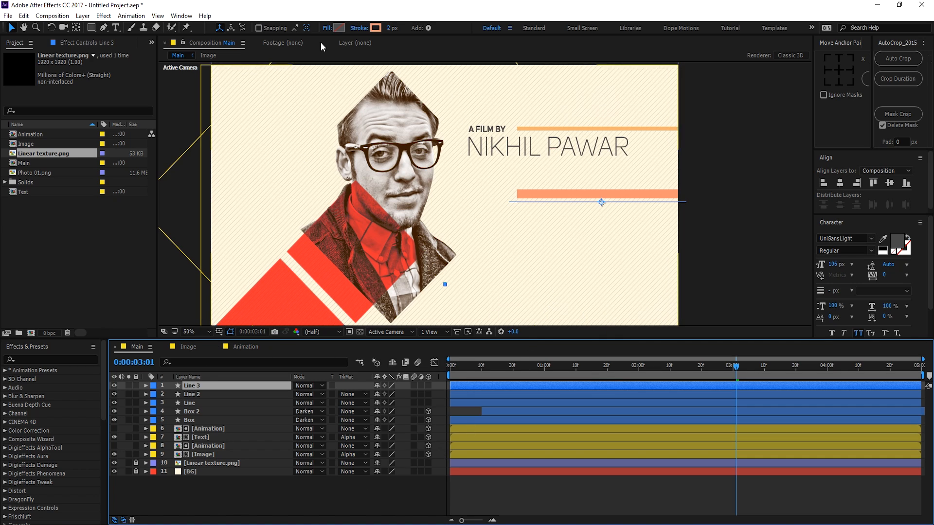
pyautogui.click(392, 28)
pyautogui.write('5')
pyautogui.press('Return')
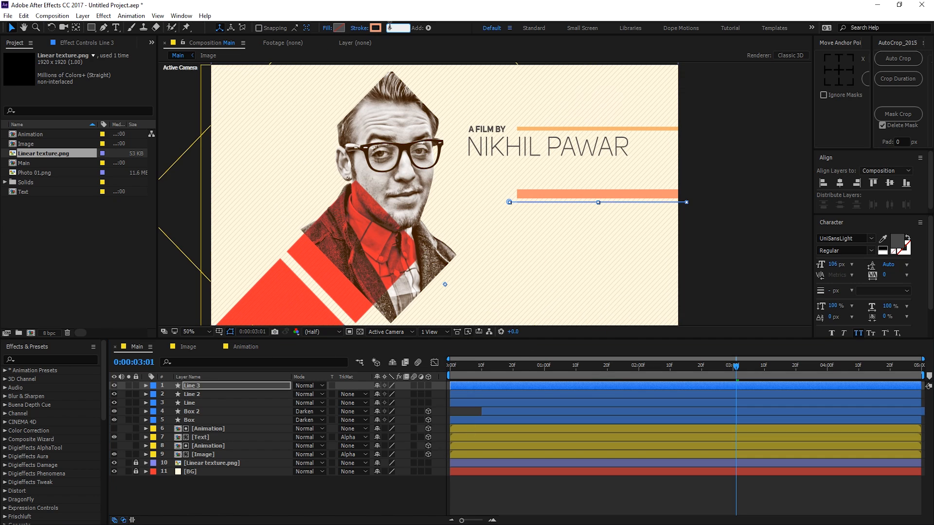
pyautogui.click(287, 485)
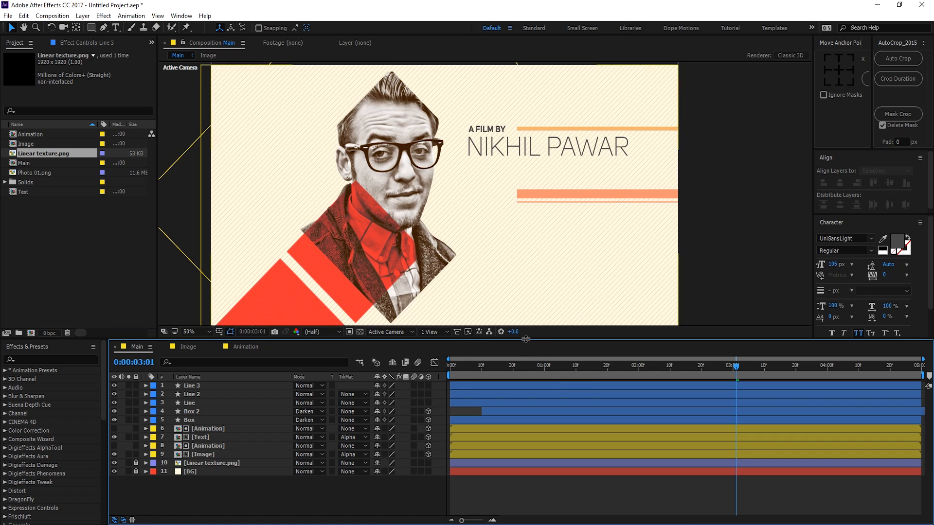
pyautogui.click(465, 387)
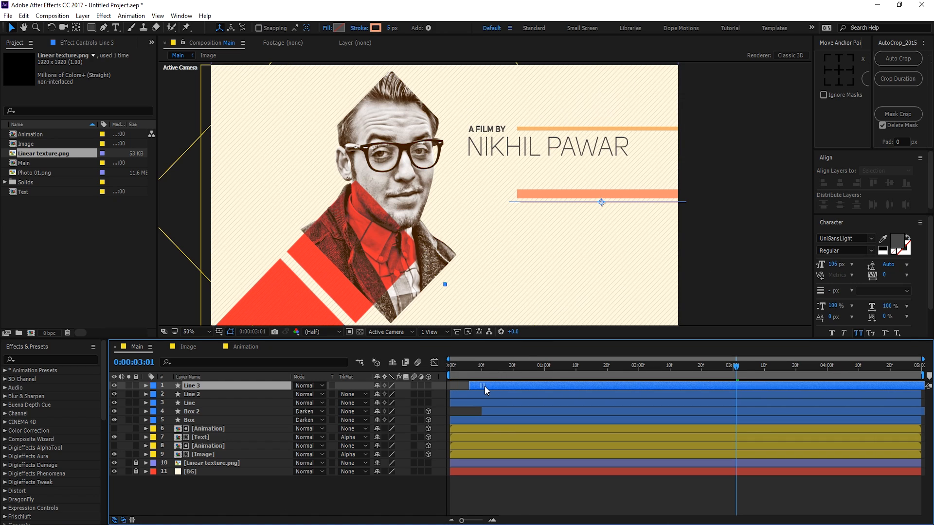
pyautogui.moveTo(485, 387); pyautogui.dragTo(857, 385)
# Step: Set the Line layer's stroke width to 10 px in the toolbar
pyautogui.click(544, 505)
pyautogui.moveTo(538, 220); pyautogui.dragTo(549, 205)
pyautogui.scroll(-2, 551, 207)
pyautogui.scroll(2, 524, 191)
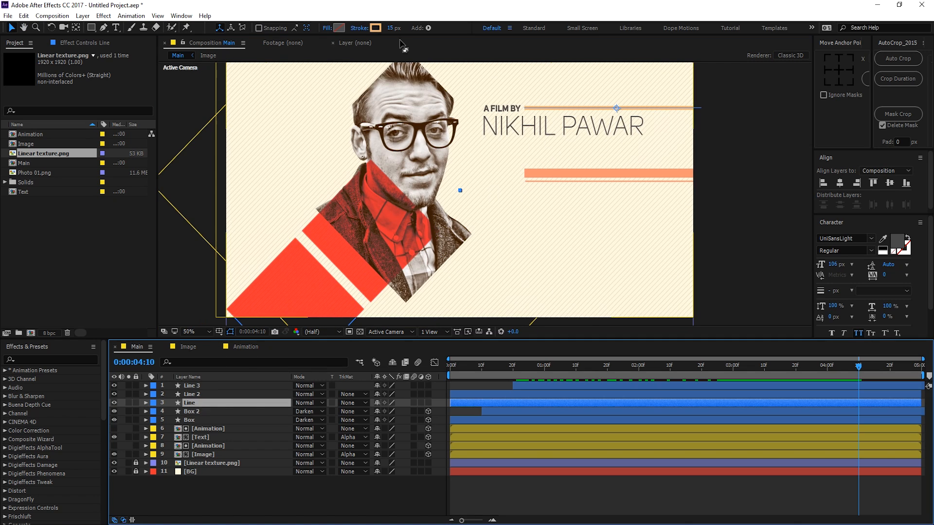
pyautogui.click(390, 28)
pyautogui.write('10')
pyautogui.press('Return')
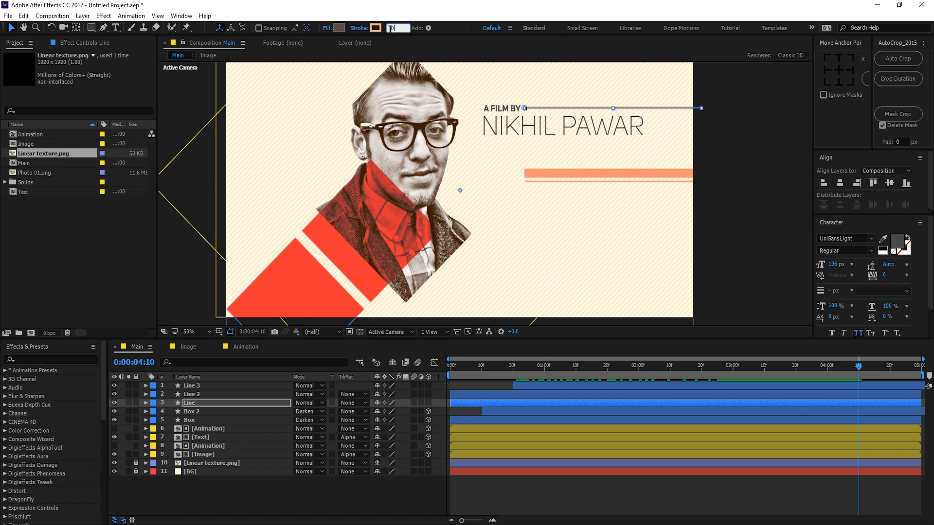
pyautogui.click(256, 482)
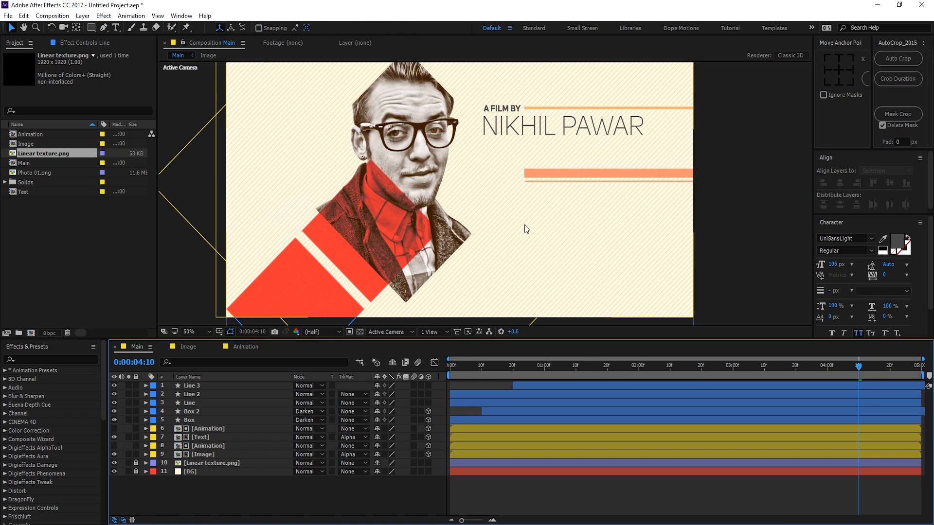
pyautogui.scroll(-2, 523, 229)
pyautogui.scroll(2, 530, 214)
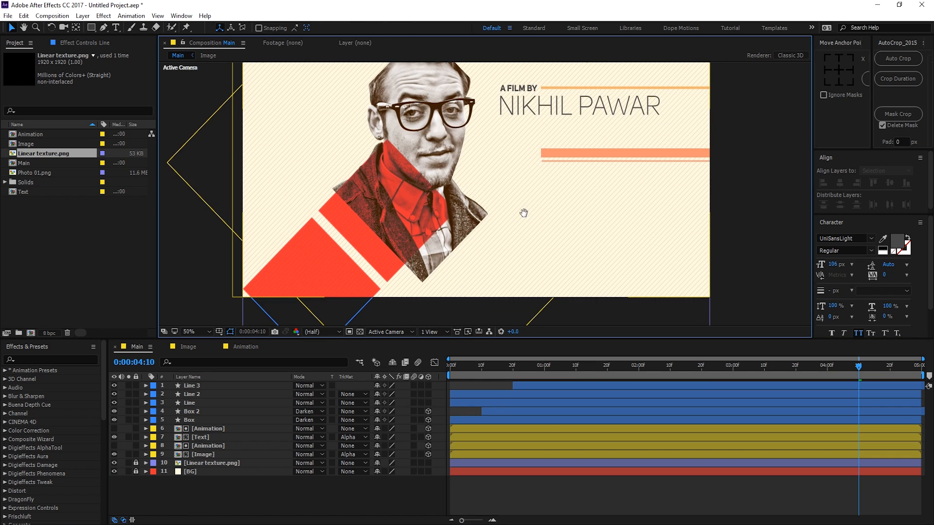
pyautogui.scroll(-2, 519, 220)
# Step: Duplicate Line 3 as Line 4 and move it down beneath the orange bar
pyautogui.press('v')
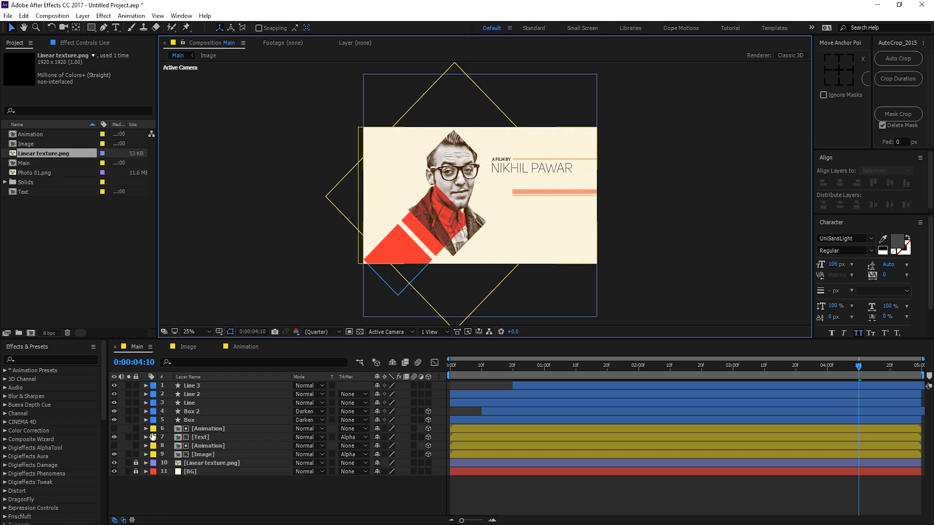
pyautogui.click(195, 386)
pyautogui.hotkey('ctrl', 'd')
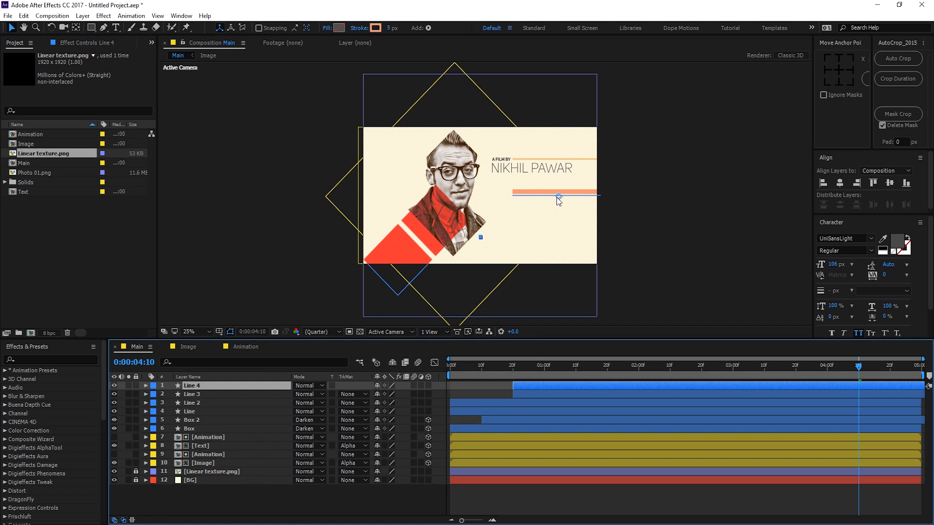
pyautogui.moveTo(556, 197); pyautogui.dragTo(558, 245)
pyautogui.press('Return')
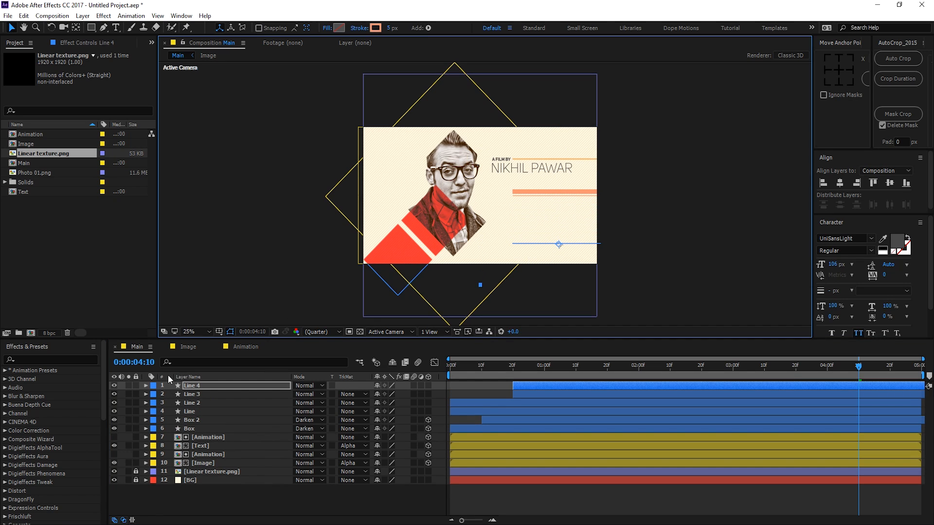
# Step: Add a Dashes pattern (dash 10) to Line 4's Stroke 1 and check the dashes at 100%
pyautogui.click(146, 386)
pyautogui.click(154, 394)
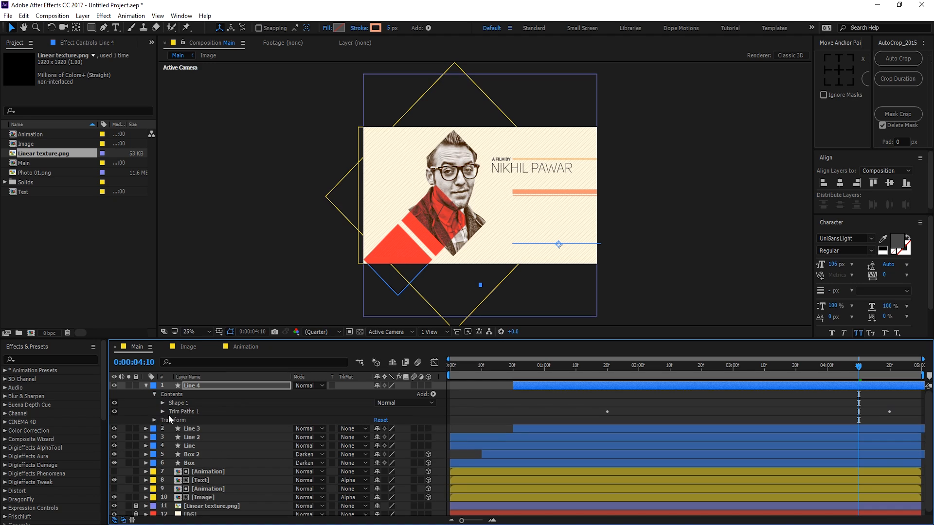
pyautogui.click(162, 411)
pyautogui.click(162, 403)
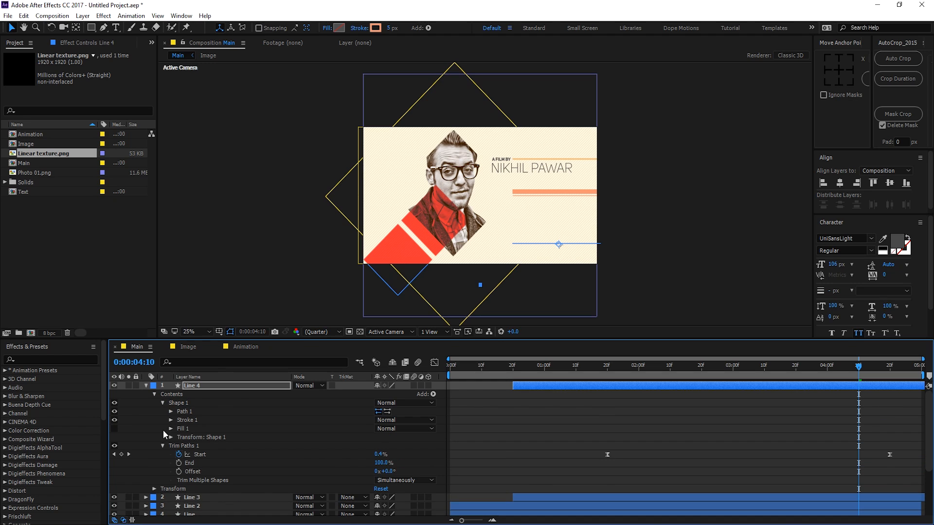
pyautogui.click(171, 420)
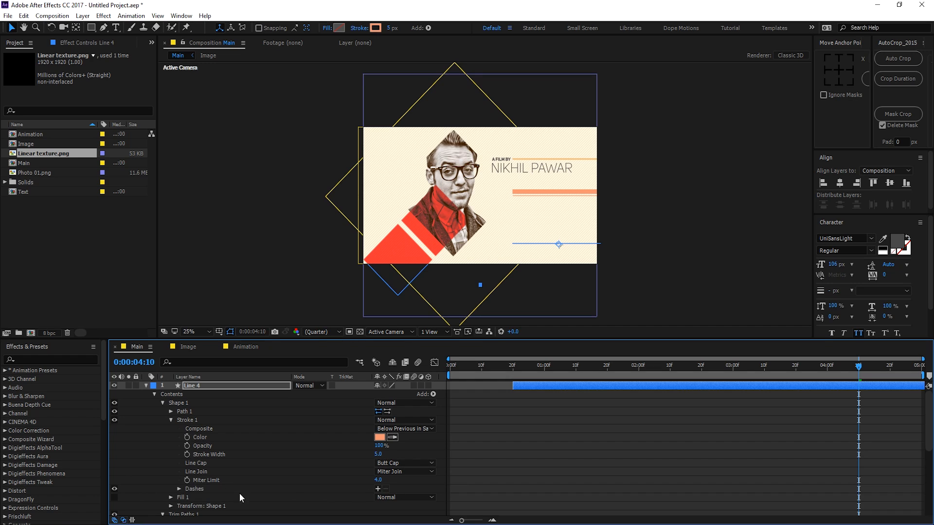
pyautogui.click(196, 489)
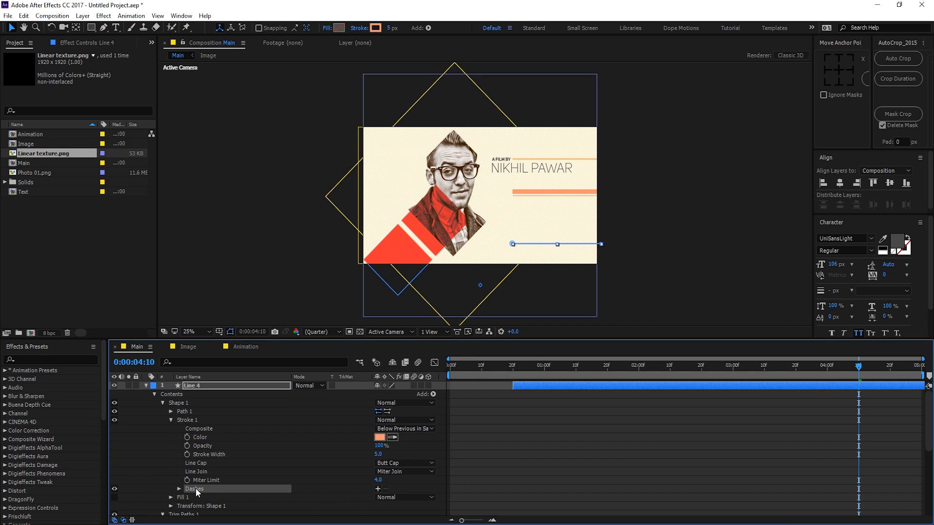
pyautogui.click(378, 489)
pyautogui.scroll(2, 550, 261)
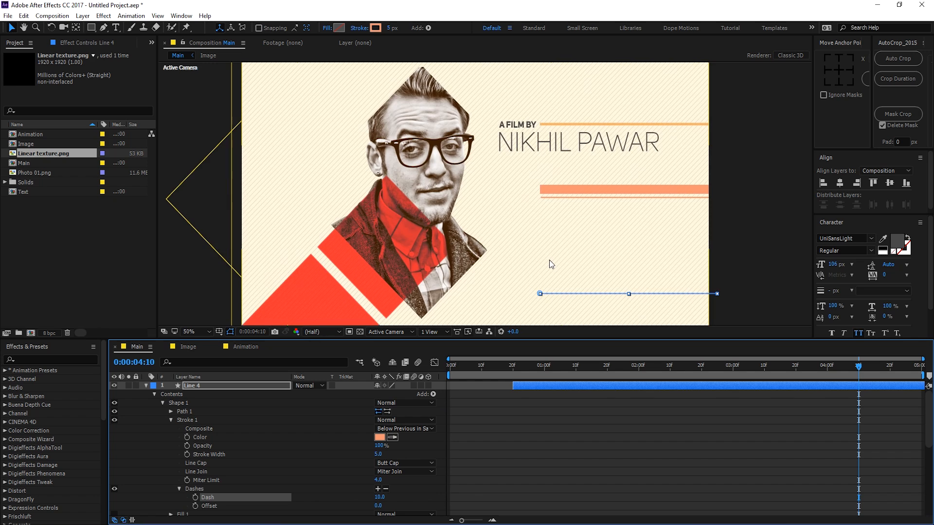
pyautogui.moveTo(550, 259); pyautogui.dragTo(519, 216)
pyautogui.press('/')
pyautogui.moveTo(532, 247); pyautogui.dragTo(494, 208)
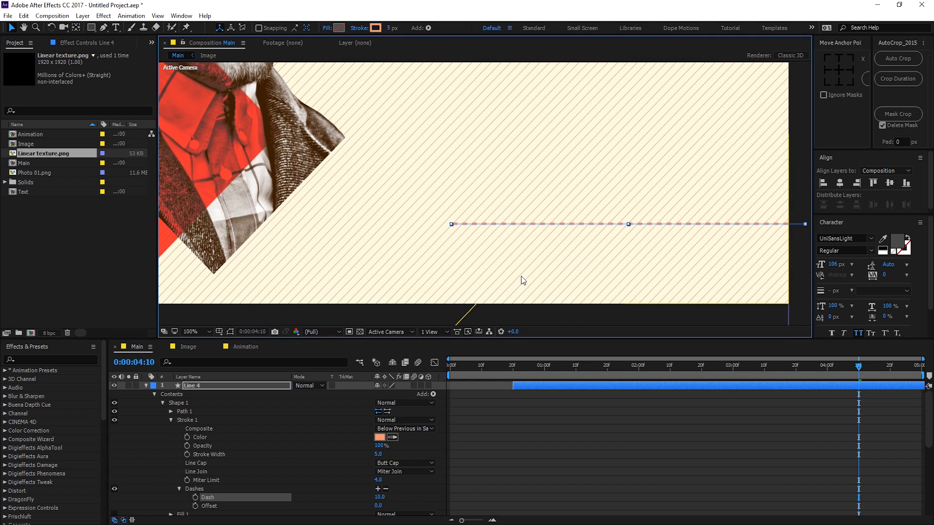
pyautogui.press(',')
pyautogui.moveTo(555, 282); pyautogui.dragTo(527, 310)
# Step: Set Line 4's stroke width to 14 px and its miter limit to 34
pyautogui.click(194, 391)
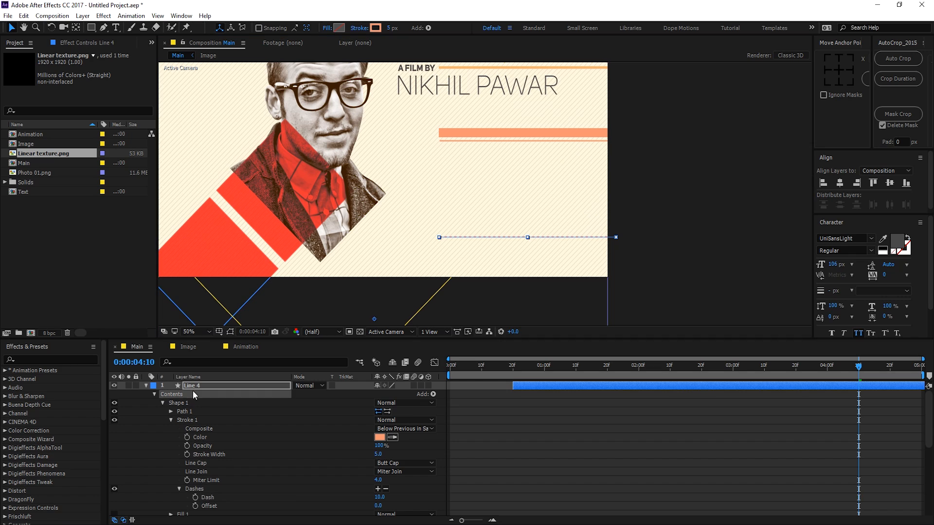
pyautogui.press('Return')
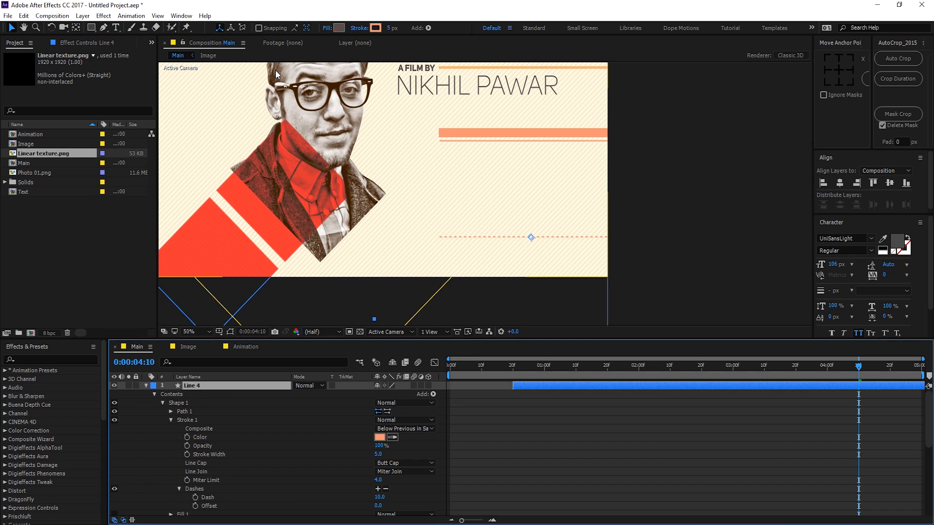
pyautogui.click(392, 28)
pyautogui.write('8')
pyautogui.press('Return')
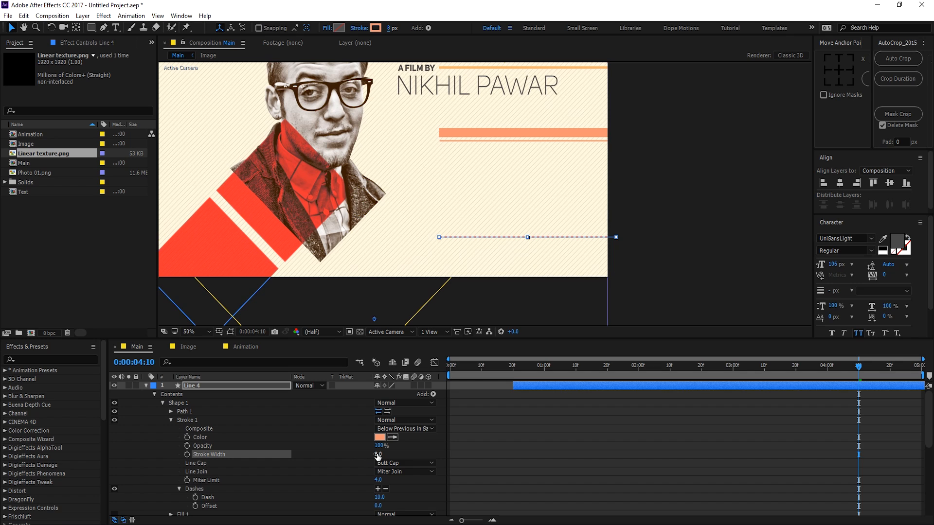
pyautogui.moveTo(378, 455)
pyautogui.mouseDown()
pyautogui.moveTo(435, 443)
pyautogui.moveTo(381, 457)
pyautogui.mouseUp()
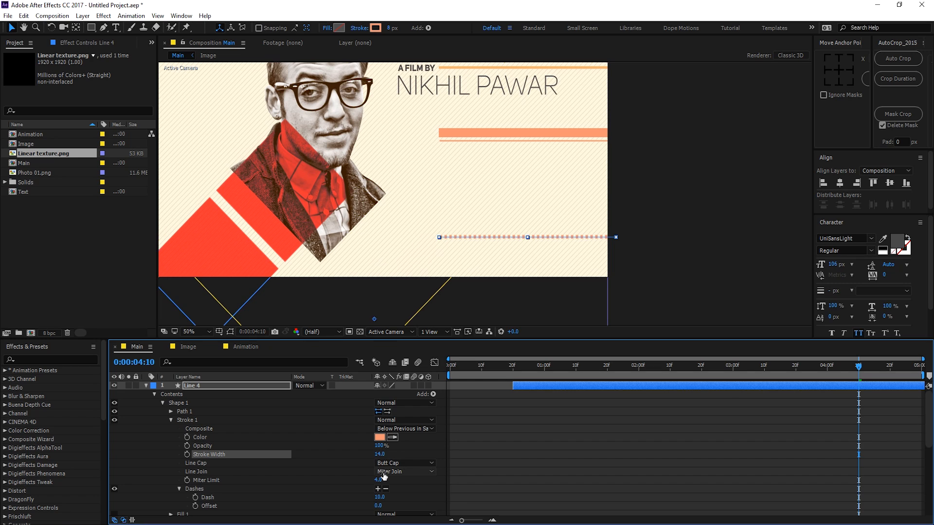
pyautogui.moveTo(380, 480)
pyautogui.mouseDown()
pyautogui.moveTo(377, 499)
pyautogui.moveTo(419, 495)
pyautogui.moveTo(367, 497)
pyautogui.moveTo(380, 497)
pyautogui.mouseUp()
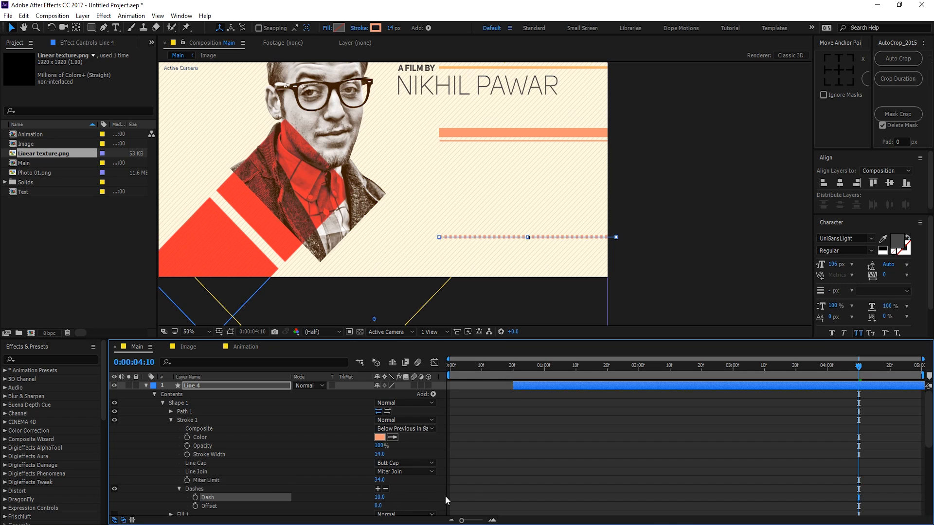
pyautogui.click(581, 280)
pyautogui.press(',')
pyautogui.press(',')
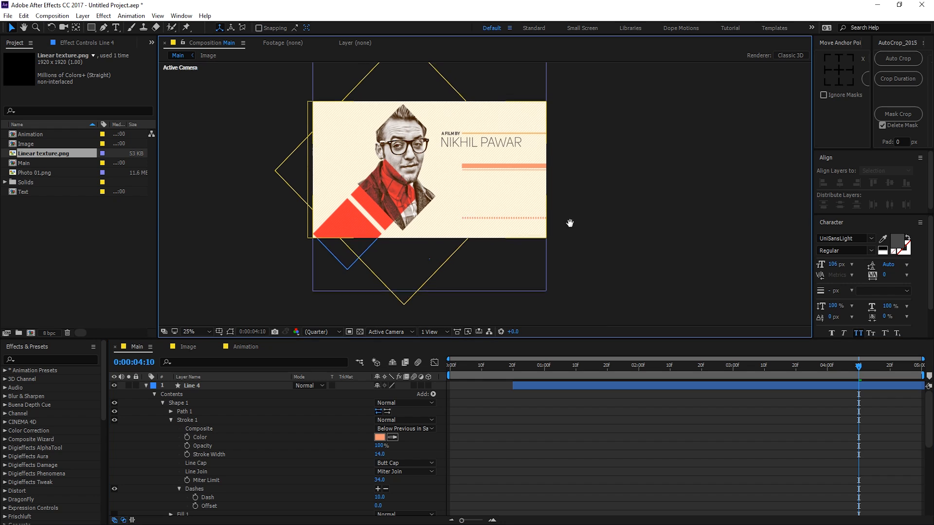
# Step: Change Line 4's stroke colour to pale yellow F1CF74
pyautogui.moveTo(570, 223); pyautogui.dragTo(569, 254)
pyautogui.click(145, 385)
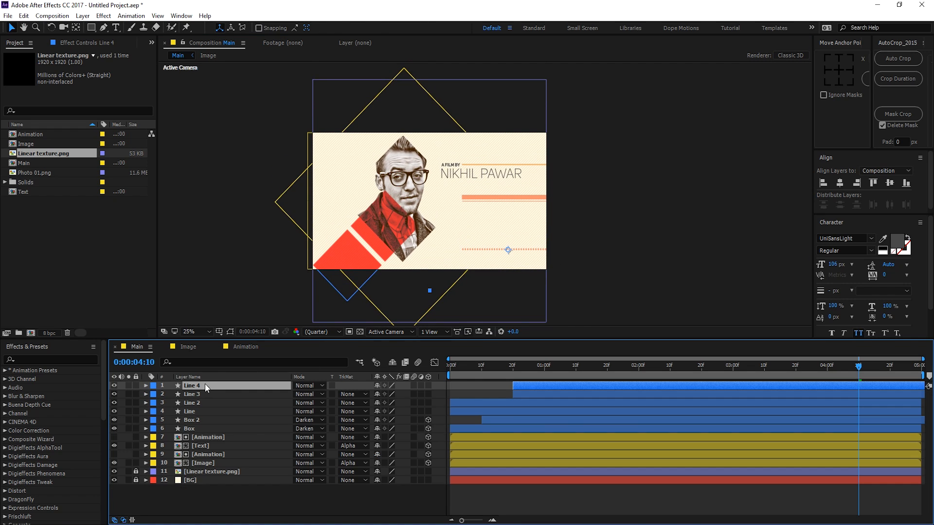
pyautogui.click(376, 28)
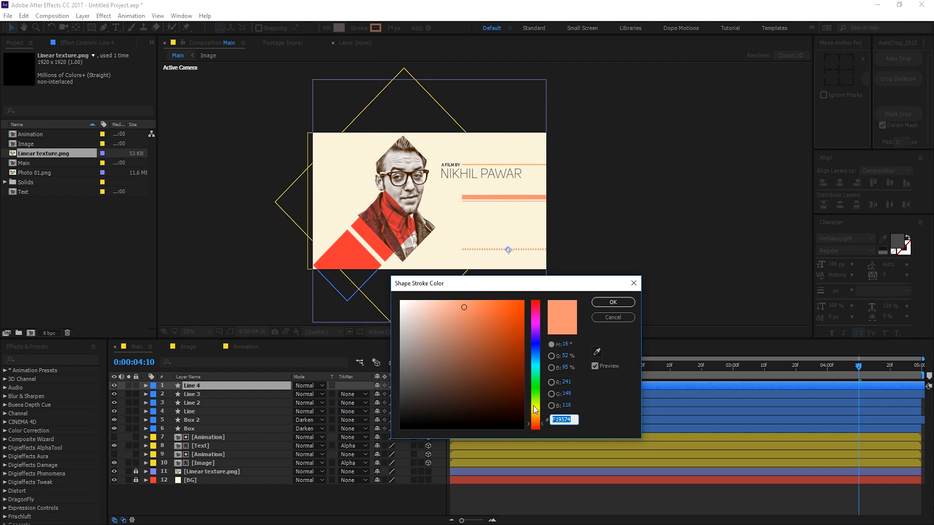
pyautogui.click(536, 414)
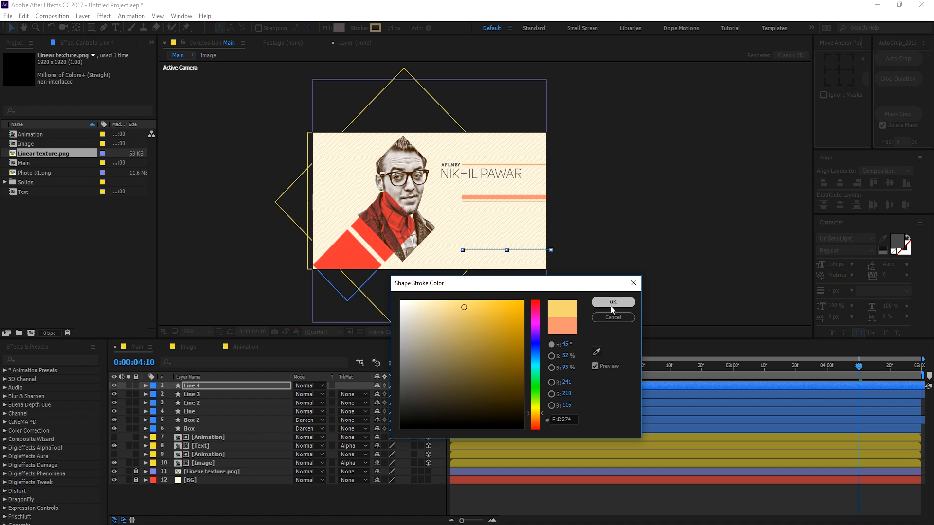
pyautogui.click(611, 303)
pyautogui.click(554, 488)
# Step: Pan over the title area and select Line 4's stroke width field for editing
pyautogui.press('v')
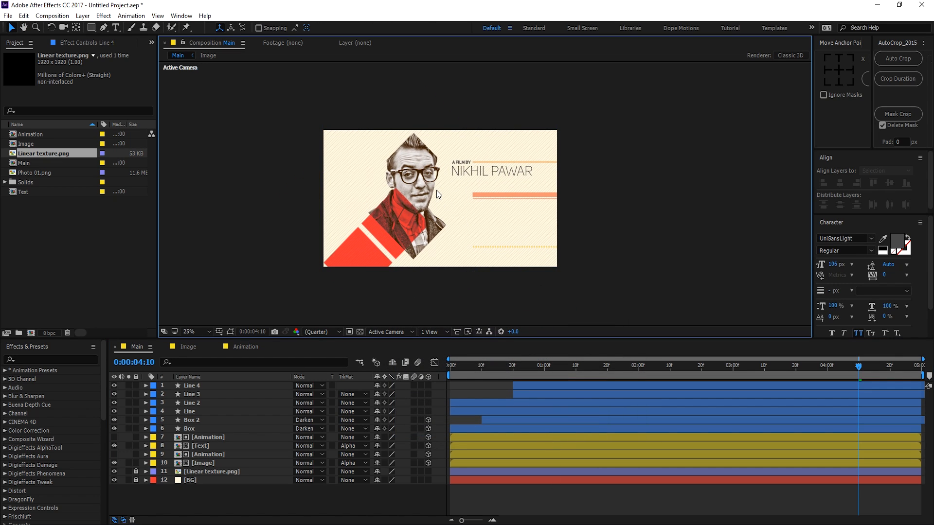
pyautogui.scroll(2, 436, 190)
pyautogui.press('space')
pyautogui.moveTo(437, 191); pyautogui.dragTo(503, 167)
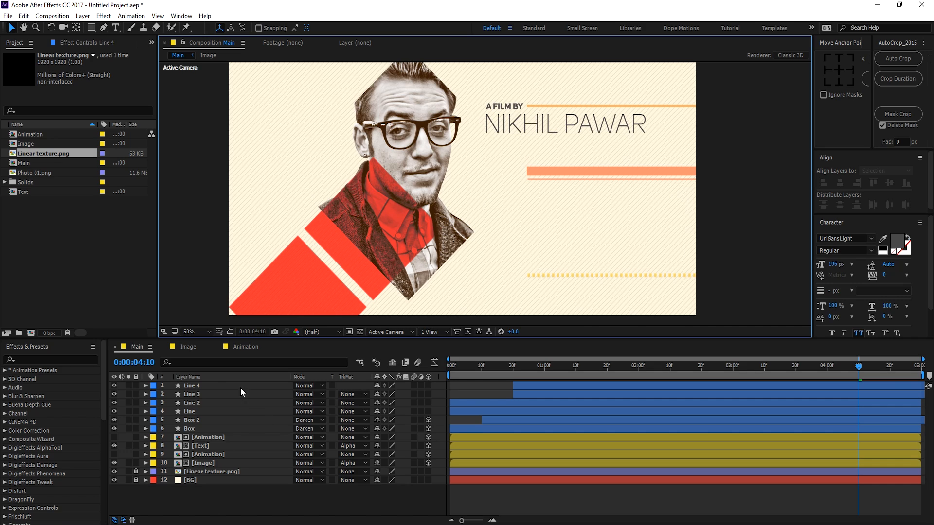
pyautogui.click(211, 384)
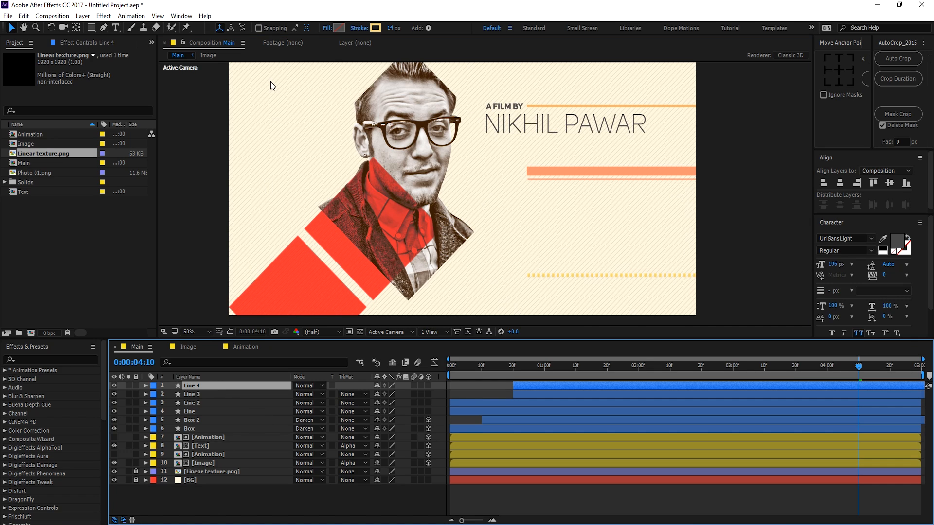
pyautogui.click(392, 29)
# Step: Set Line 4's stroke width to 5 px, then revise it to 8 px
pyautogui.write('5')
pyautogui.press('Return')
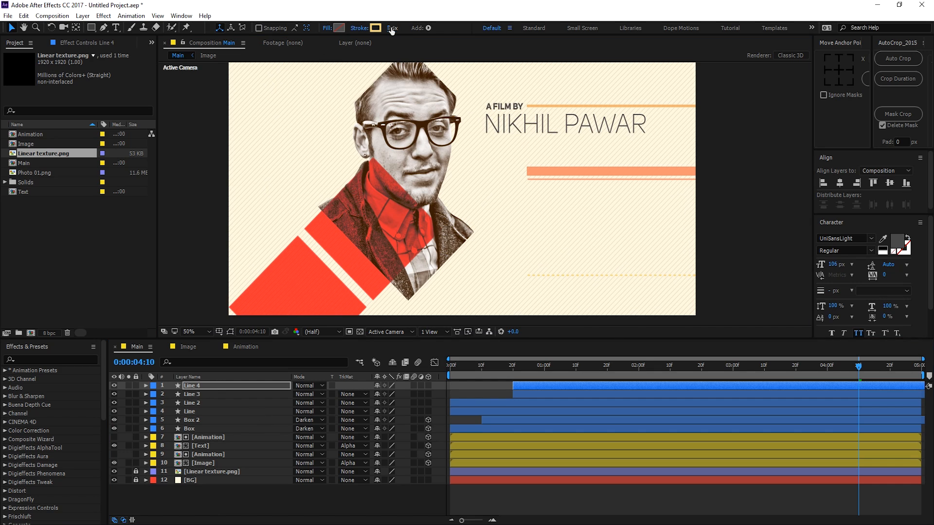
pyautogui.click(391, 28)
pyautogui.write('8')
pyautogui.press('Return')
pyautogui.click(241, 494)
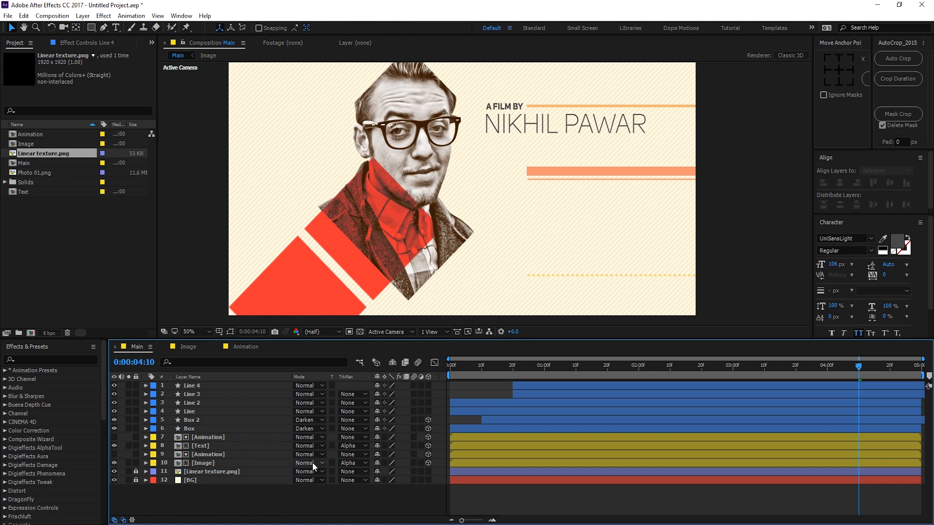
# Step: Duplicate Line 4 as Line 5 and give it a deeper orange F1A374 stroke
pyautogui.click(197, 384)
pyautogui.hotkey('ctrl', 'd')
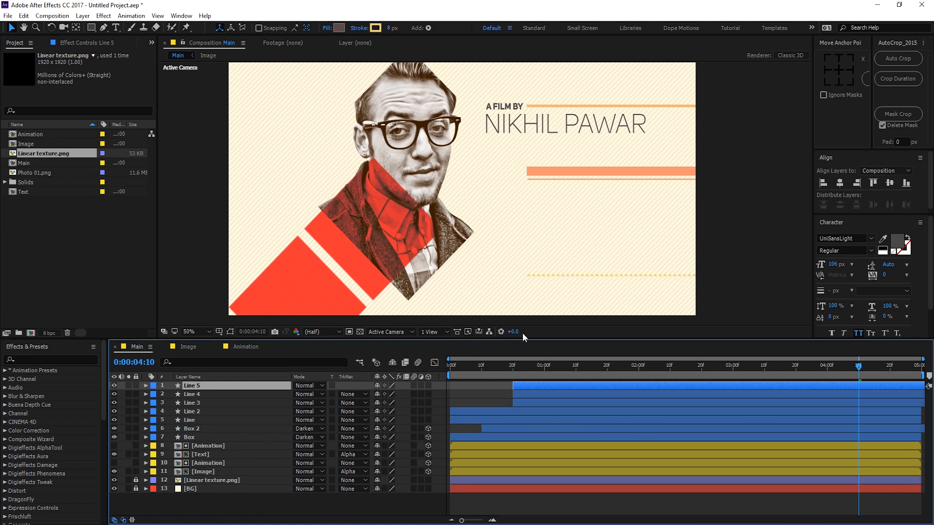
pyautogui.click(231, 330)
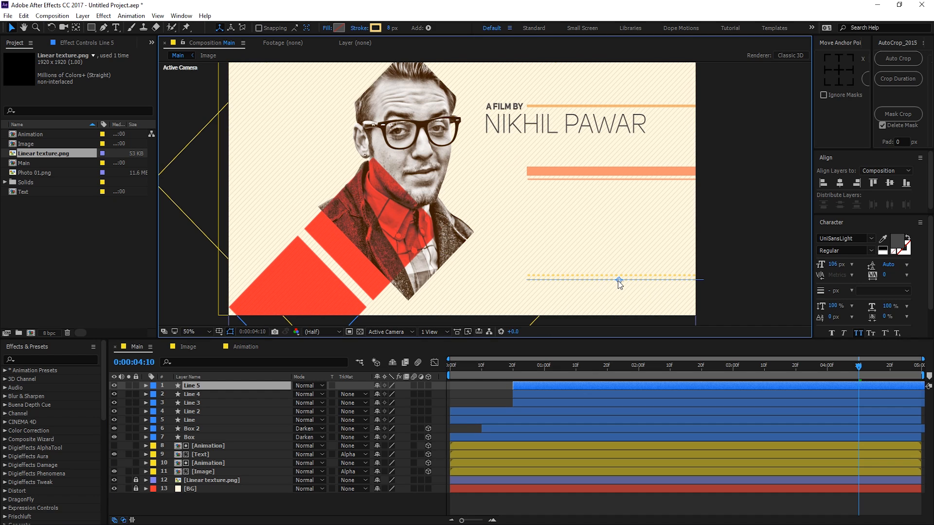
pyautogui.click(375, 28)
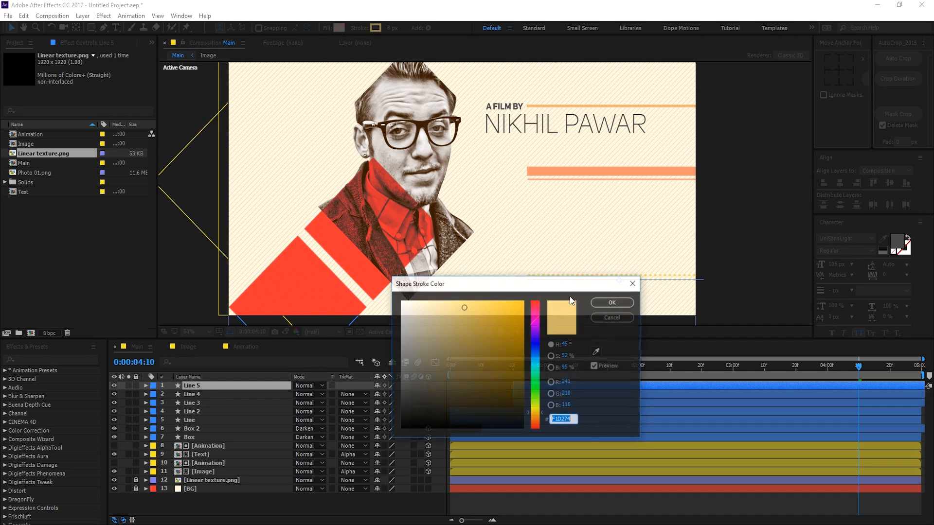
pyautogui.click(535, 418)
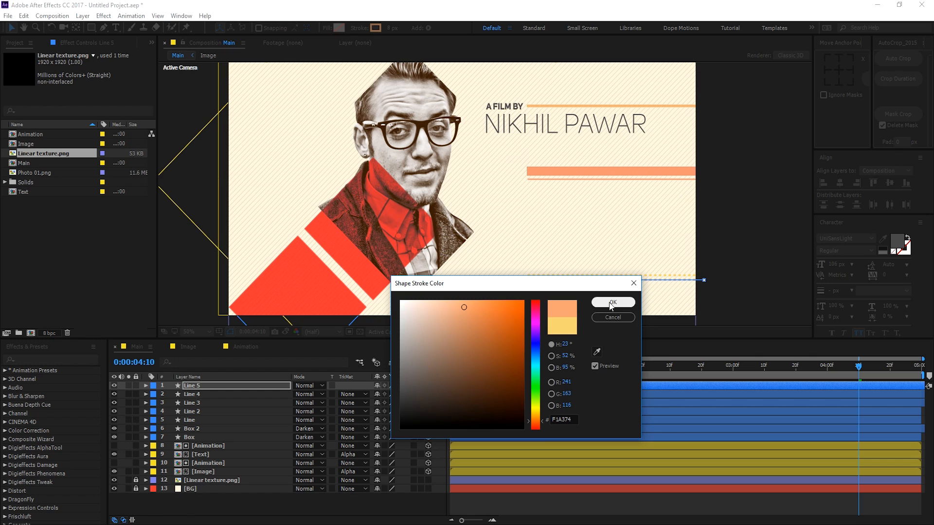
pyautogui.click(612, 303)
pyautogui.click(535, 502)
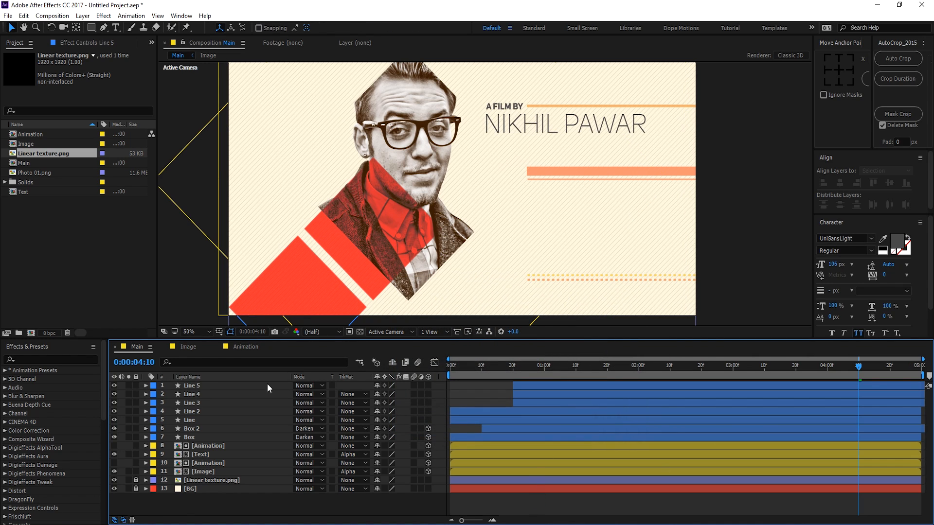
# Step: Slide Line 5's layer bar left so it starts around frame 9
pyautogui.click(202, 386)
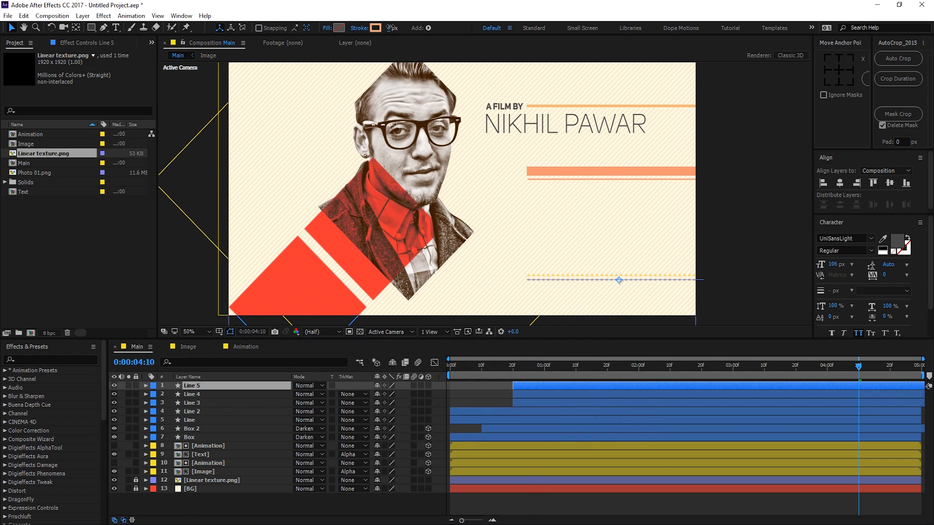
pyautogui.click(308, 501)
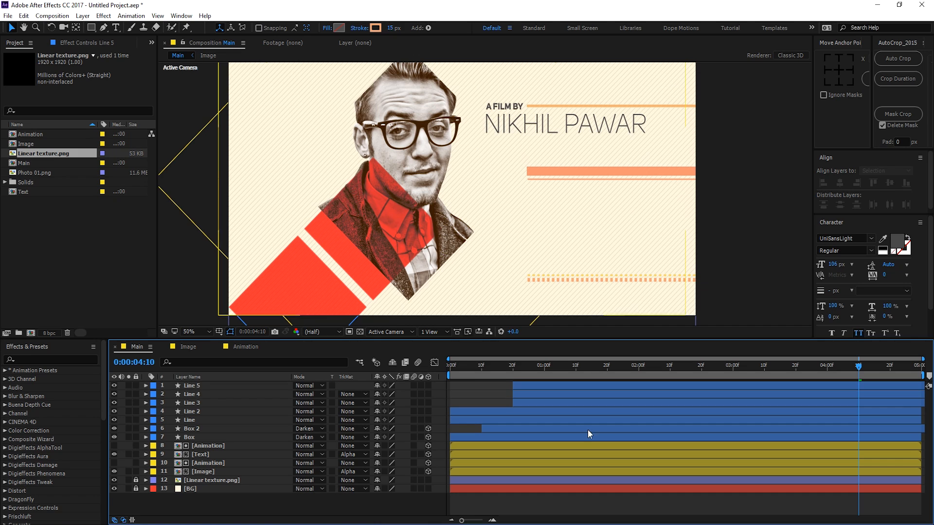
pyautogui.moveTo(526, 386)
pyautogui.mouseDown()
pyautogui.moveTo(491, 386)
pyautogui.moveTo(523, 372)
pyautogui.moveTo(815, 384)
pyautogui.moveTo(599, 380)
pyautogui.moveTo(751, 386)
pyautogui.moveTo(509, 393)
pyautogui.mouseUp()
pyautogui.click(505, 501)
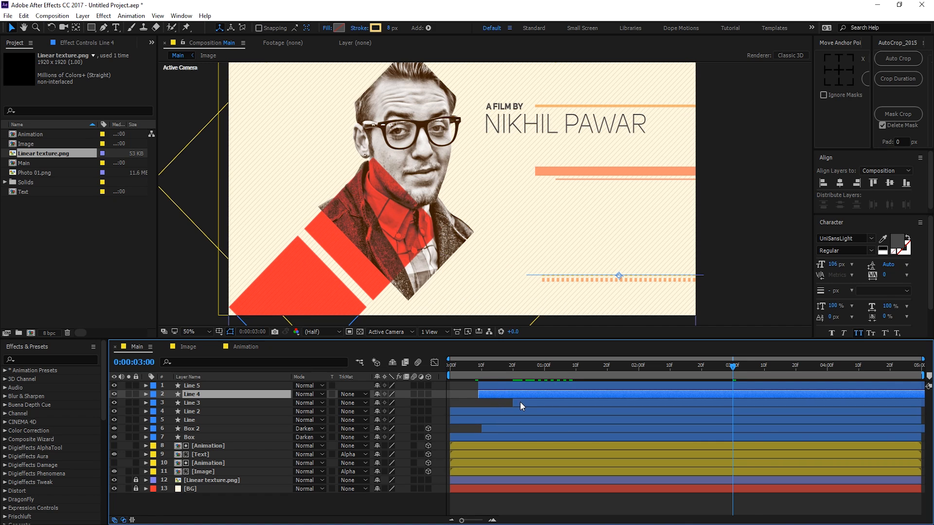
# Step: Offset the in-points of Line 3, Line 4, Line 2 and Line so they start one after another
pyautogui.moveTo(521, 402); pyautogui.dragTo(503, 402)
pyautogui.click(919, 445)
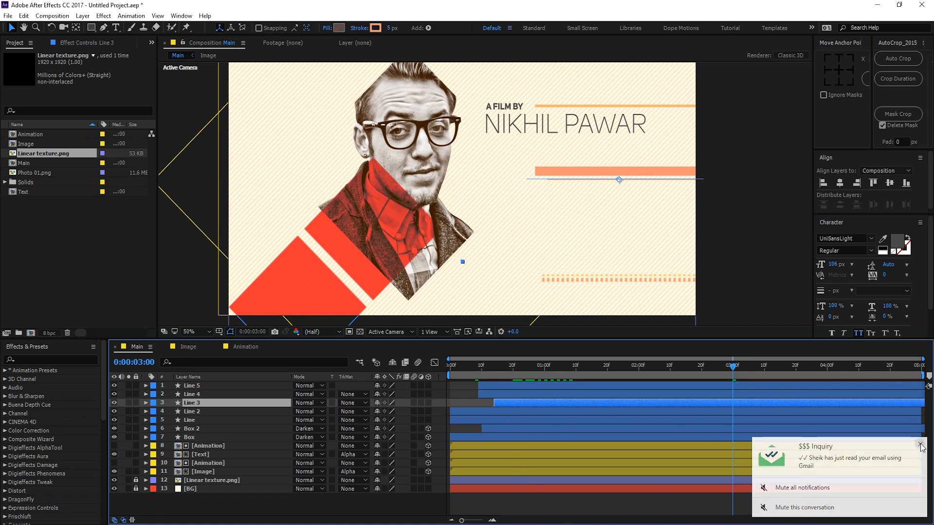
pyautogui.moveTo(528, 369); pyautogui.dragTo(727, 387)
pyautogui.moveTo(509, 394); pyautogui.dragTo(530, 399)
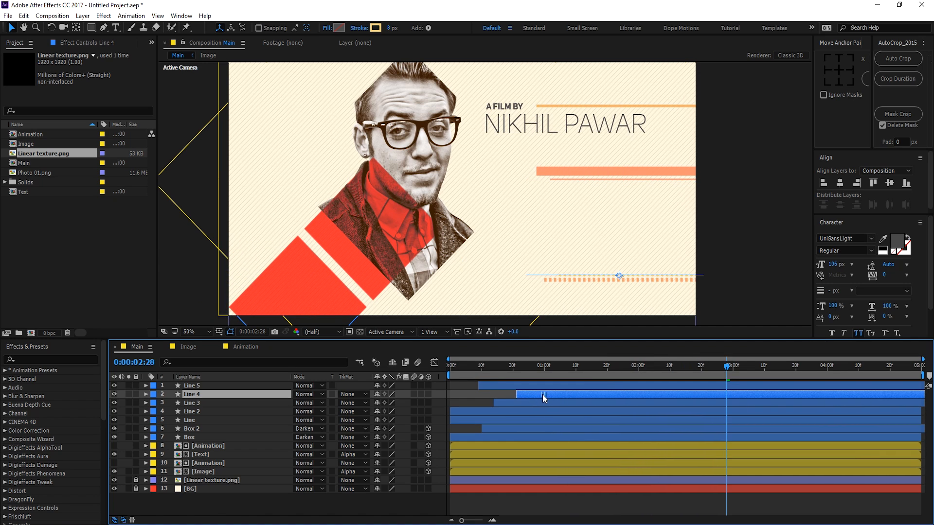
pyautogui.click(535, 490)
pyautogui.moveTo(497, 367); pyautogui.dragTo(604, 375)
pyautogui.moveTo(483, 410)
pyautogui.mouseDown()
pyautogui.moveTo(523, 410)
pyautogui.moveTo(477, 415)
pyautogui.moveTo(486, 420)
pyautogui.mouseUp()
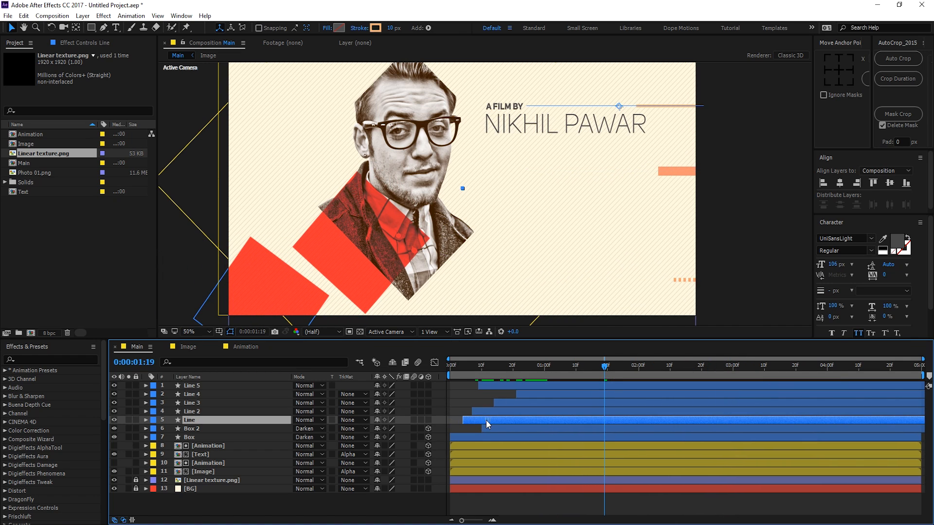
pyautogui.moveTo(466, 370); pyautogui.dragTo(752, 393)
# Step: Preview the animation from the start, stopping at 1:00
pyautogui.press('Home')
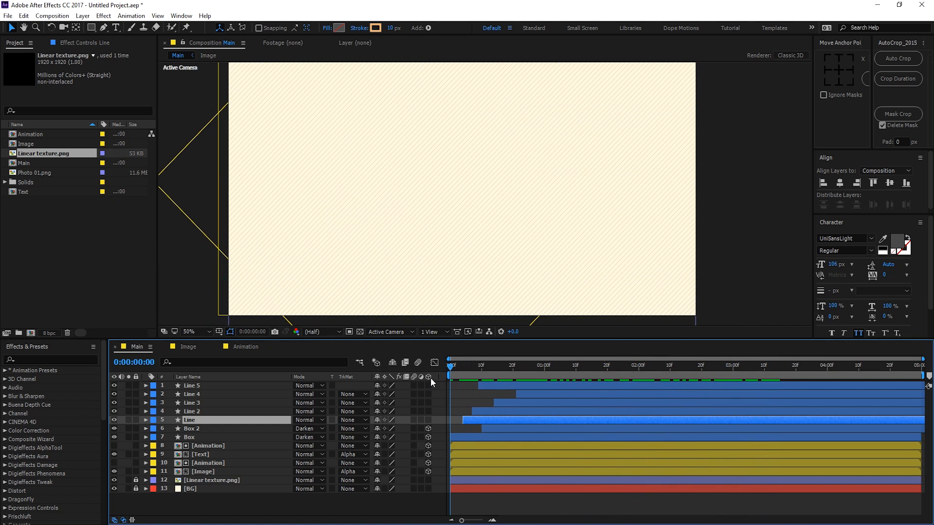
pyautogui.press('space')
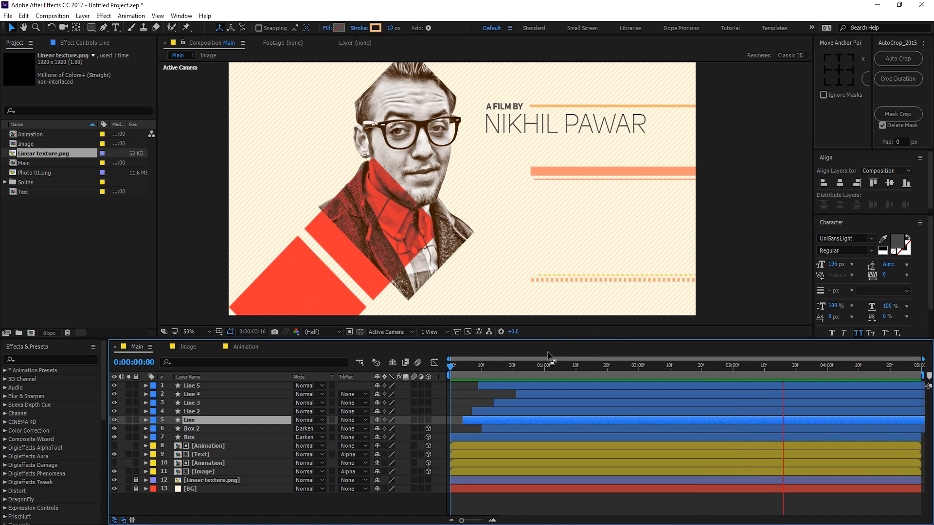
pyautogui.click(544, 366)
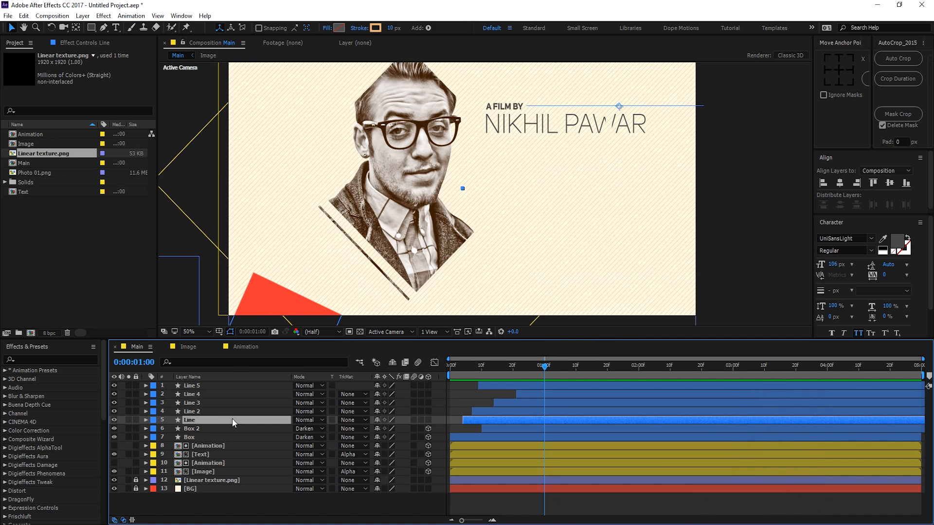
# Step: Duplicate the Line layer as Line 6, move it to the top, and rotate it to -134°
pyautogui.hotkey('ctrl', 'd')
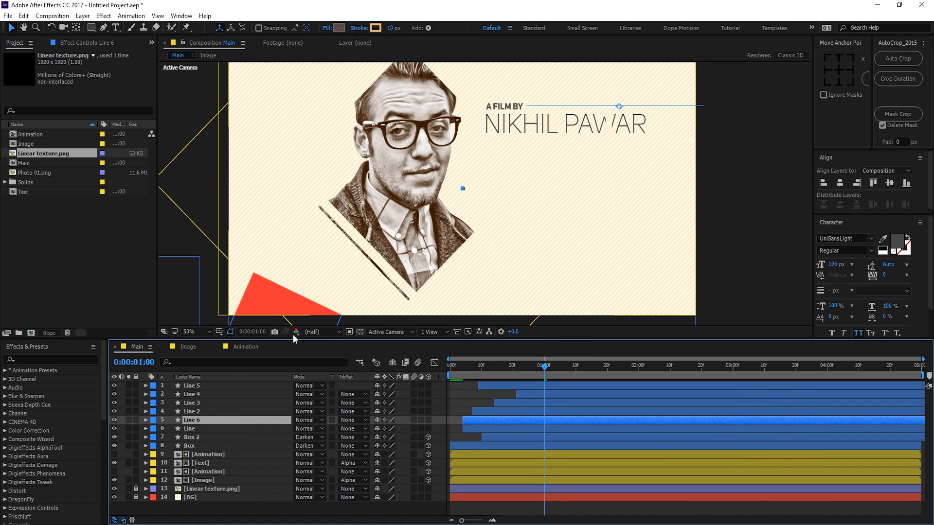
pyautogui.moveTo(203, 425); pyautogui.dragTo(208, 387)
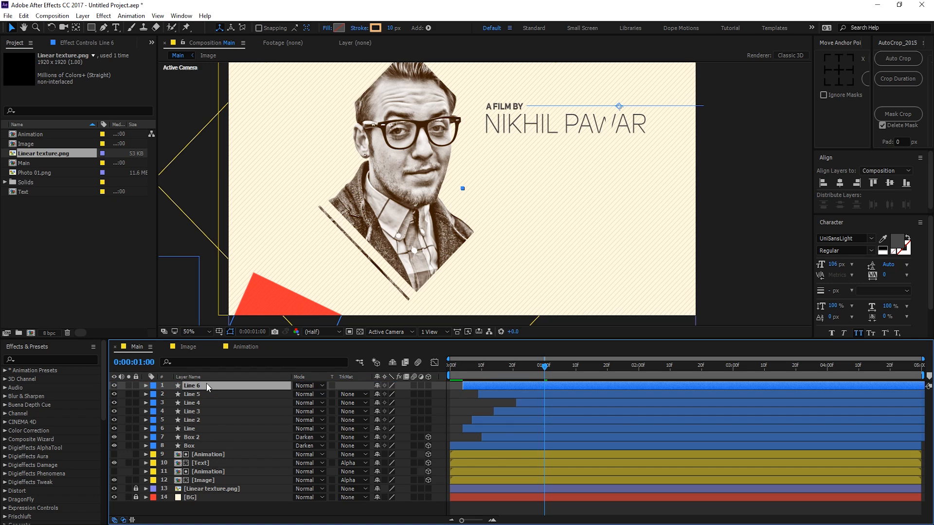
pyautogui.press('r')
pyautogui.moveTo(388, 394); pyautogui.dragTo(322, 389)
pyautogui.moveTo(599, 143); pyautogui.dragTo(280, 131)
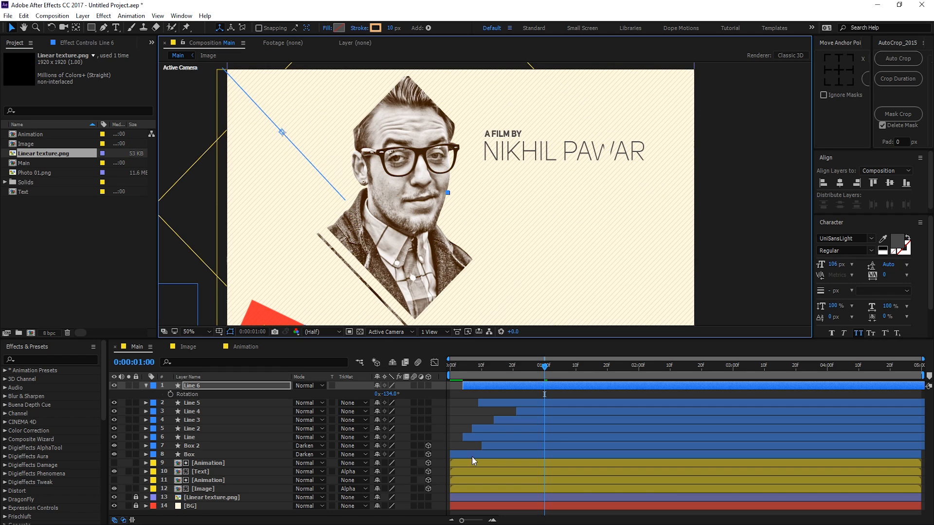
pyautogui.click(457, 409)
pyautogui.moveTo(490, 366); pyautogui.dragTo(671, 386)
# Step: Reduce Line 6's stroke width to a thin 5 px
pyautogui.click(218, 386)
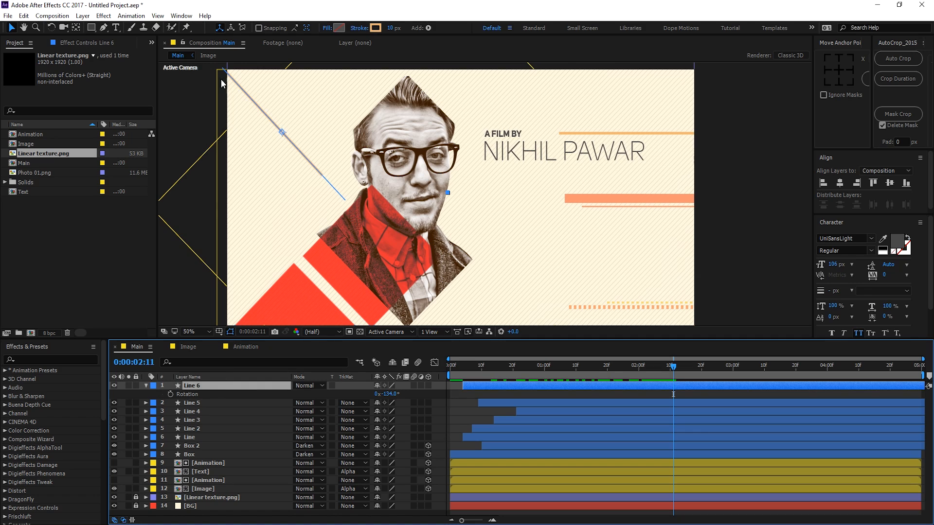
pyautogui.click(390, 27)
pyautogui.write('7')
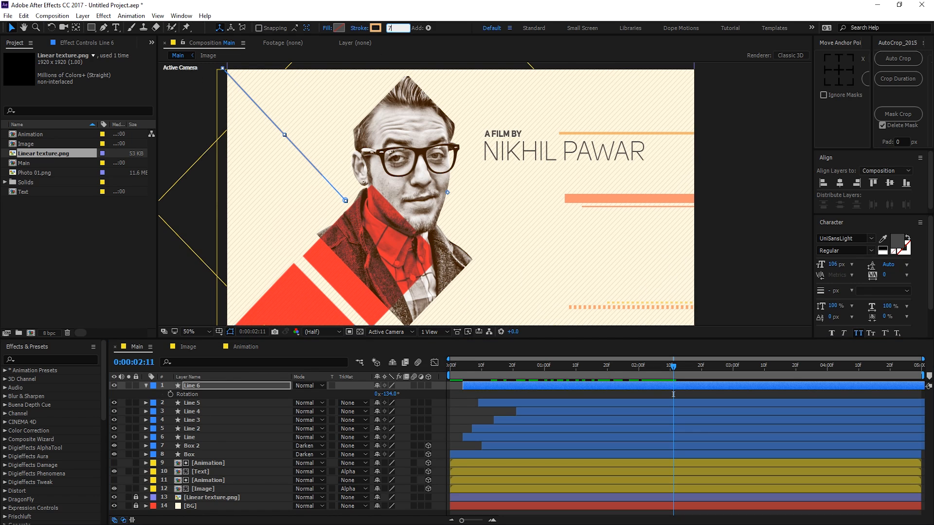
pyautogui.press('Return')
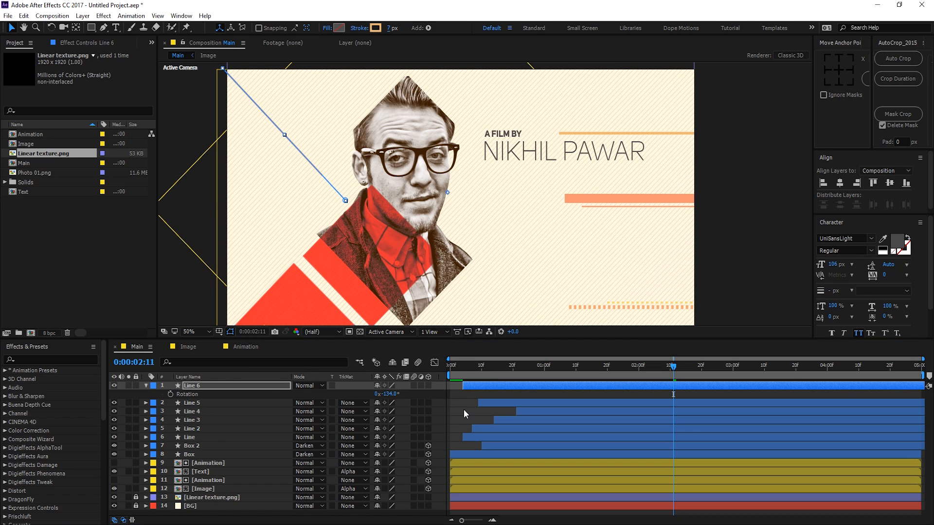
pyautogui.click(463, 409)
pyautogui.click(252, 386)
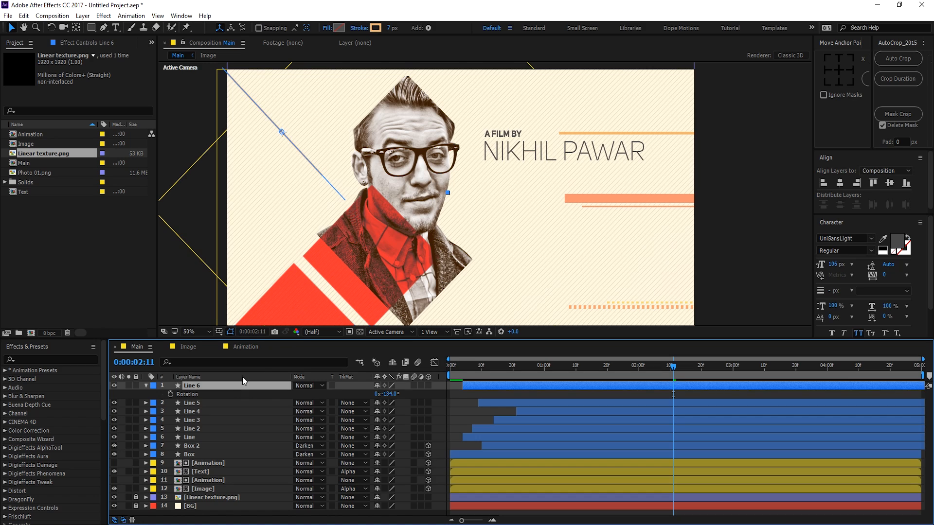
pyautogui.click(388, 28)
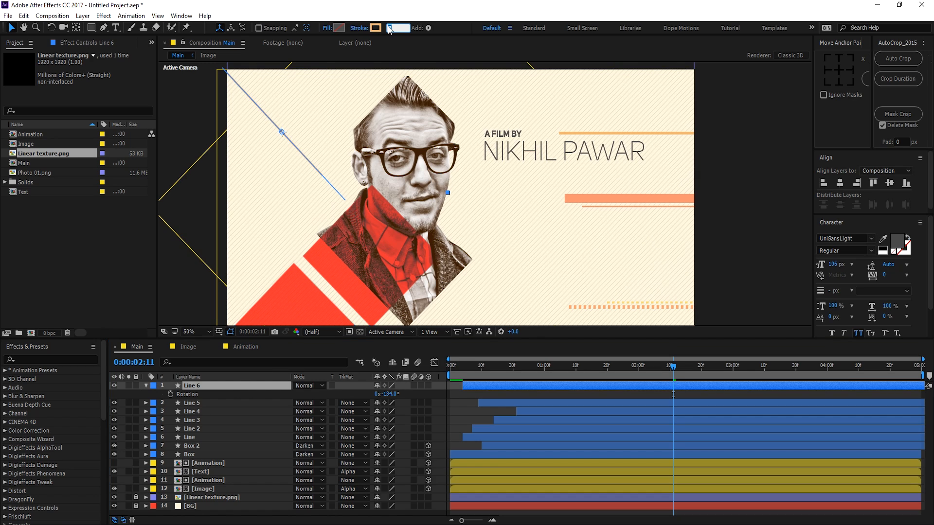
pyautogui.write('0')
pyautogui.press('Return')
pyautogui.click(460, 430)
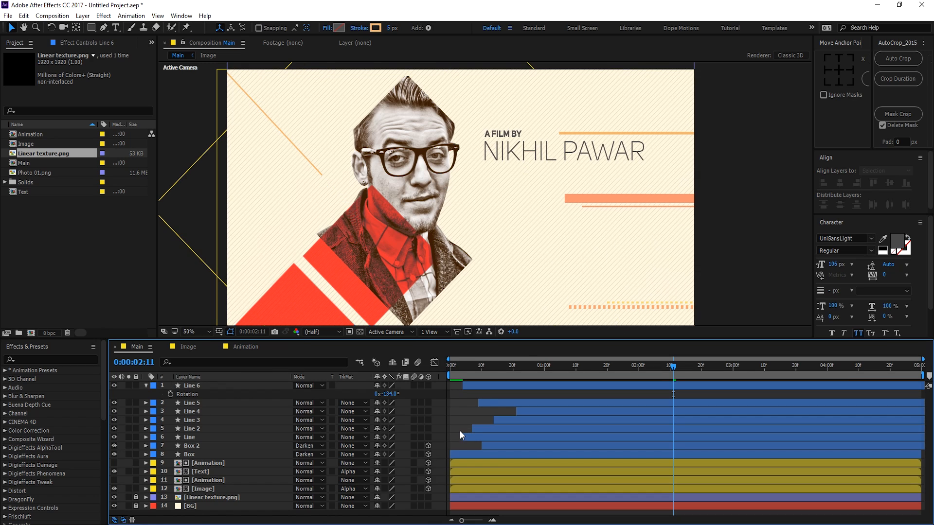
pyautogui.click(146, 385)
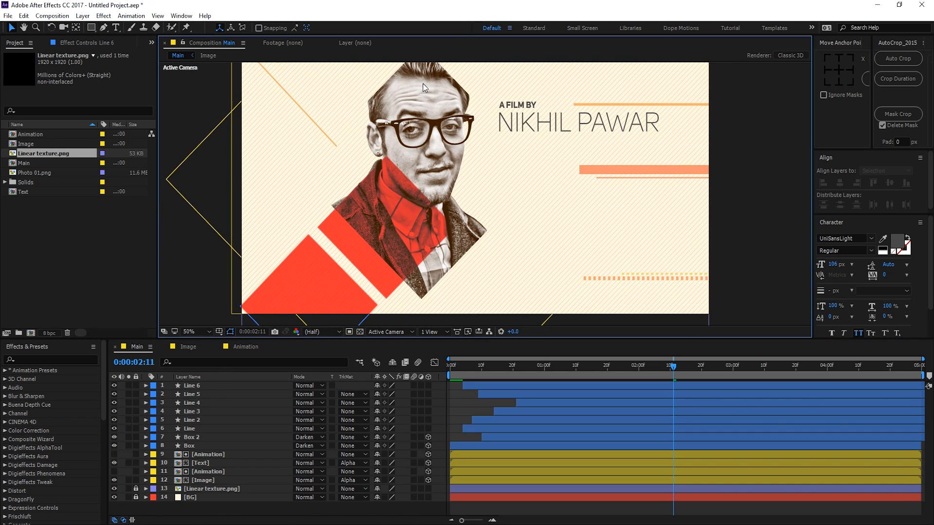
pyautogui.click(200, 389)
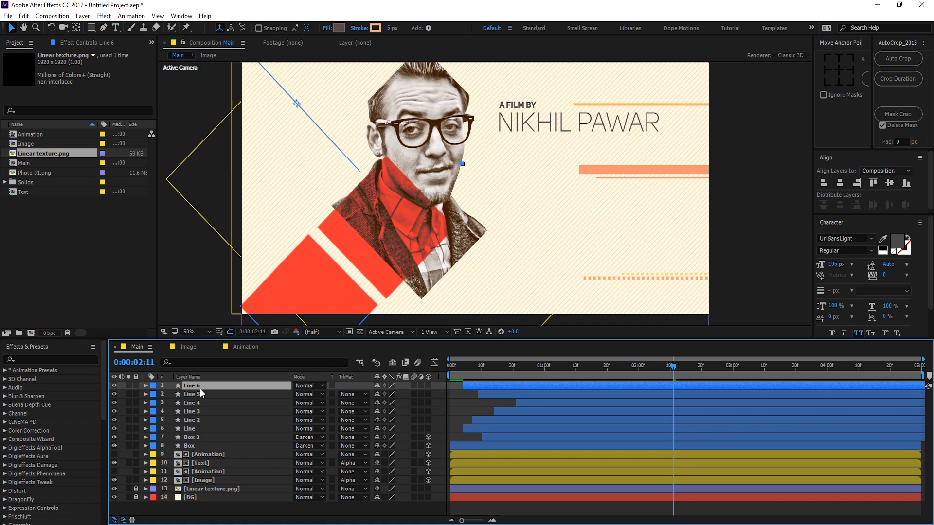
# Step: Duplicate Line 6 as Line 7, place it centre-right at 0° rotation with a 63 px stroke
pyautogui.hotkey('ctrl', 'd')
pyautogui.moveTo(297, 108); pyautogui.dragTo(498, 184)
pyautogui.press('r')
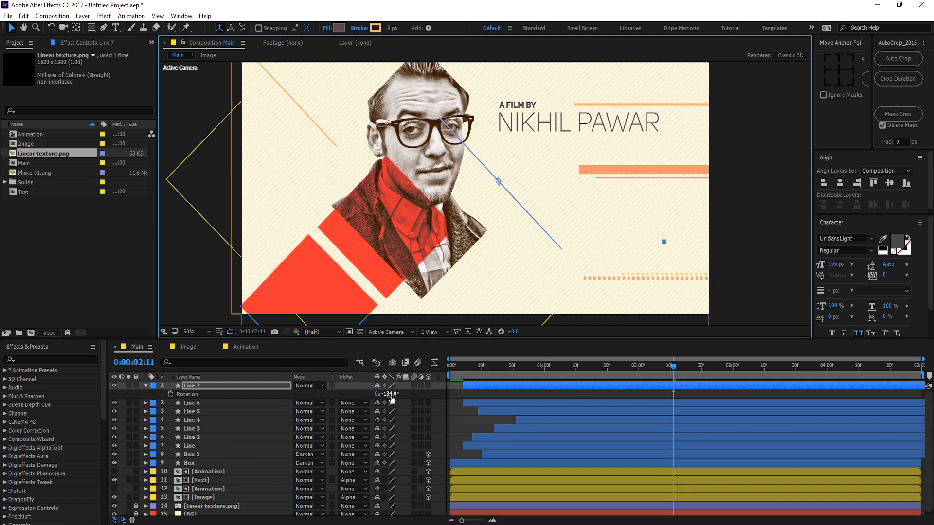
pyautogui.moveTo(389, 394); pyautogui.dragTo(448, 388)
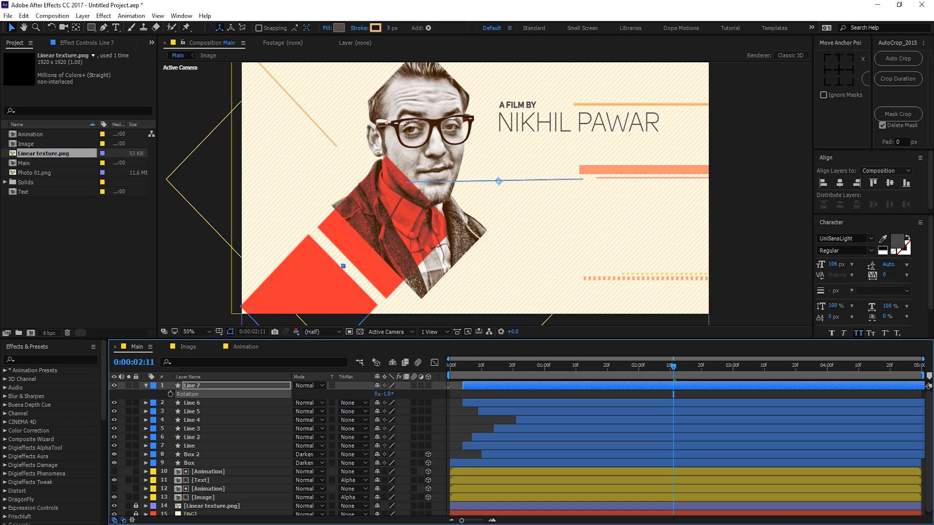
pyautogui.click(391, 394)
pyautogui.write('0')
pyautogui.press('Return')
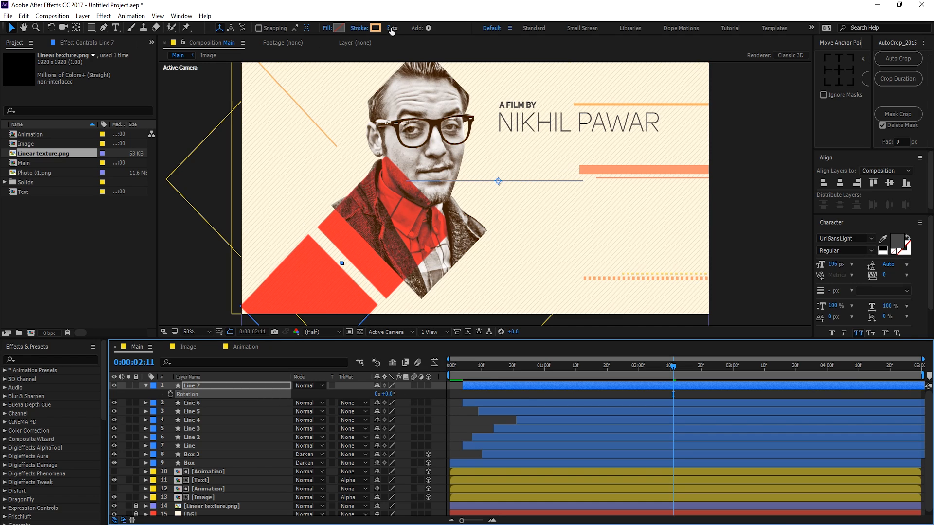
pyautogui.moveTo(389, 29); pyautogui.dragTo(417, 28)
pyautogui.moveTo(406, 181); pyautogui.dragTo(418, 166)
pyautogui.hotkey('ctrl', 'z')
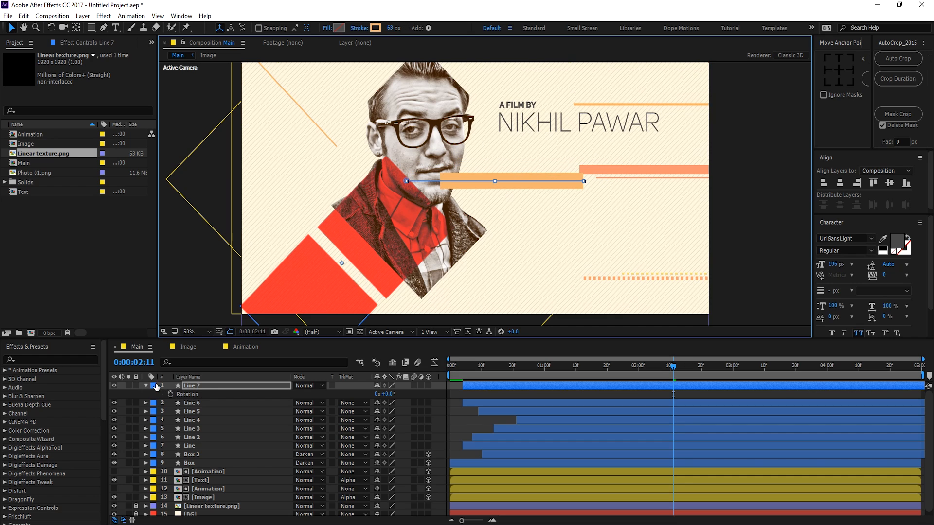
# Step: Shorten Line 7 by dragging its path's left vertex to the right
pyautogui.click(147, 386)
pyautogui.click(147, 386)
pyautogui.click(154, 403)
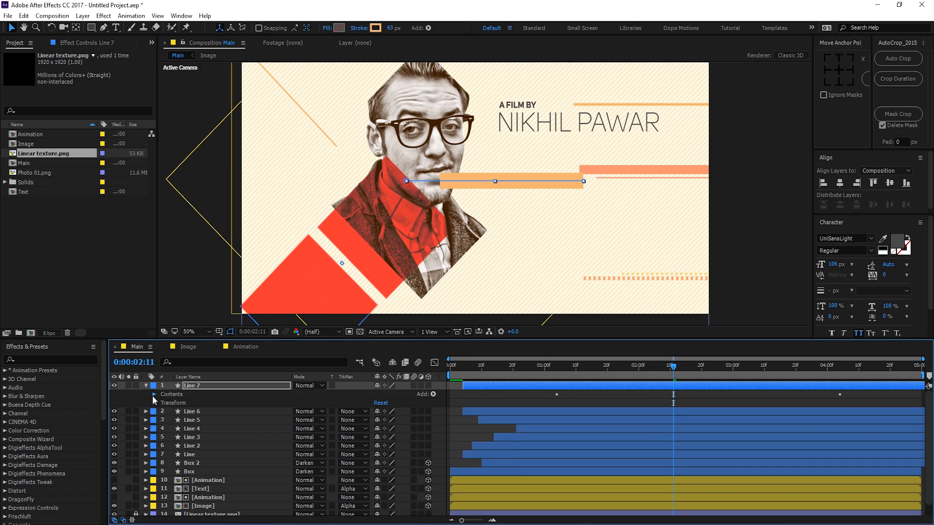
pyautogui.click(154, 394)
pyautogui.click(163, 402)
pyautogui.click(186, 413)
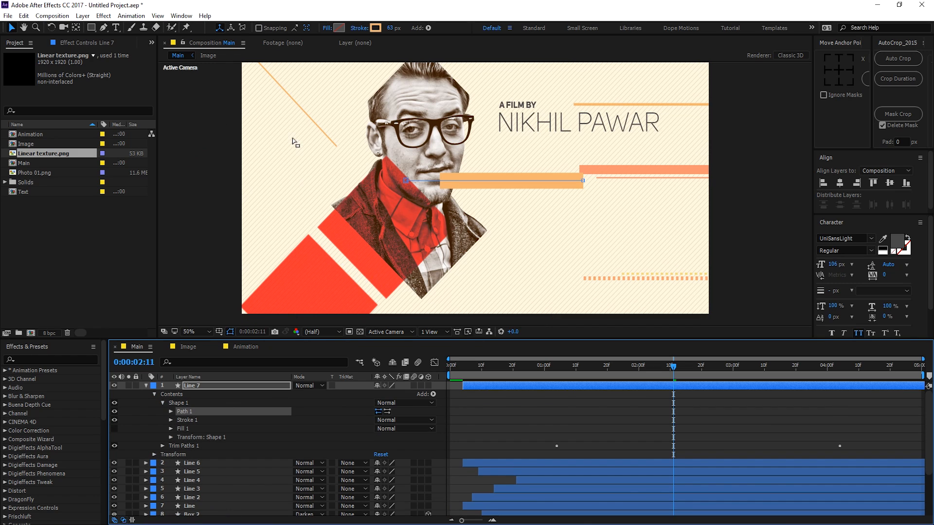
pyautogui.moveTo(407, 180); pyautogui.dragTo(470, 182)
pyautogui.click(557, 386)
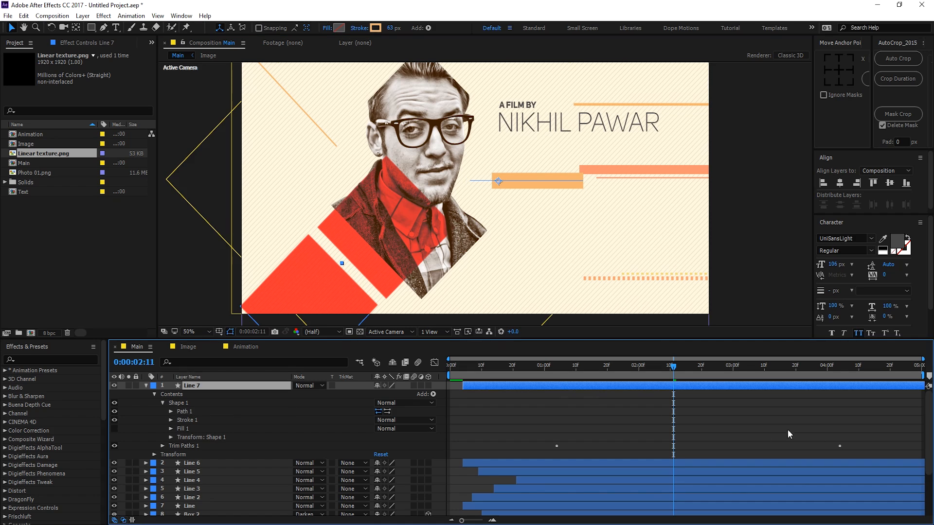
# Step: Move Line 7's second Start trim keyframe earlier so the animation finishes sooner
pyautogui.press('u')
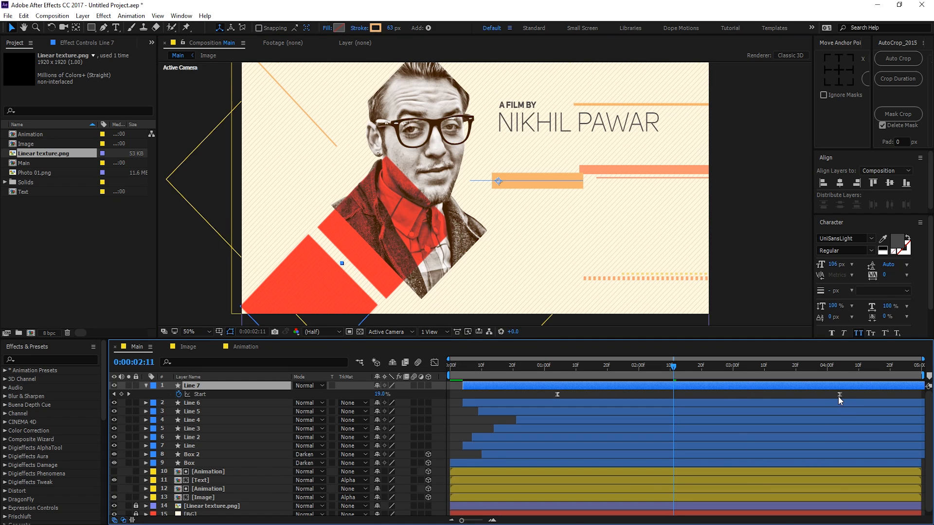
pyautogui.moveTo(839, 396); pyautogui.dragTo(732, 396)
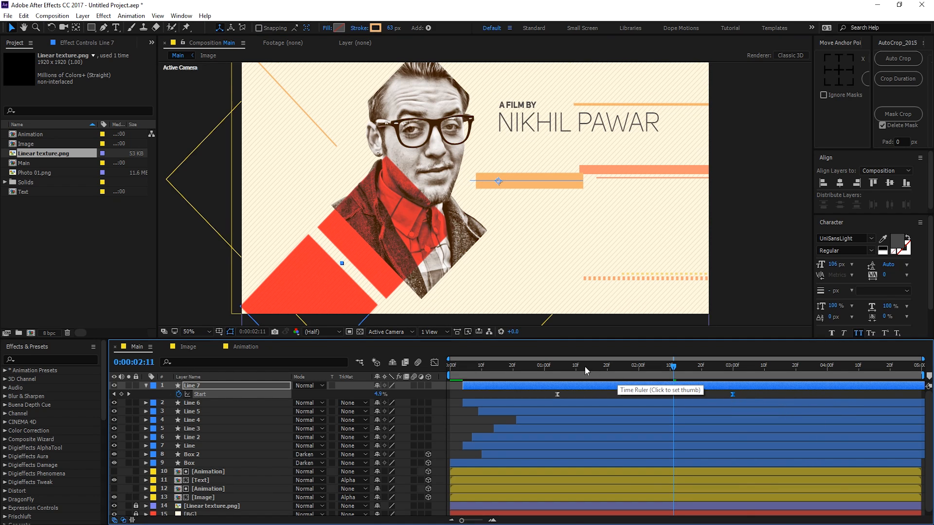
pyautogui.moveTo(559, 366); pyautogui.dragTo(719, 372)
pyautogui.click(223, 387)
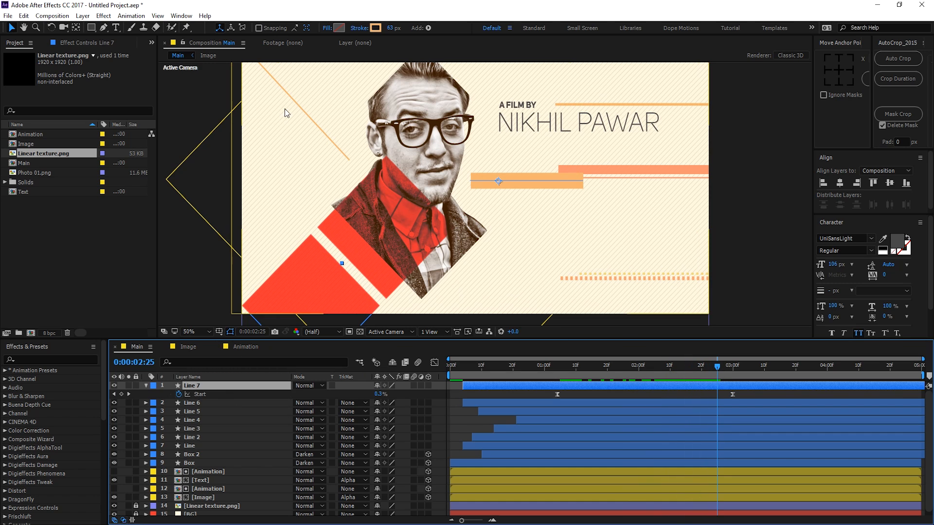
pyautogui.click(376, 28)
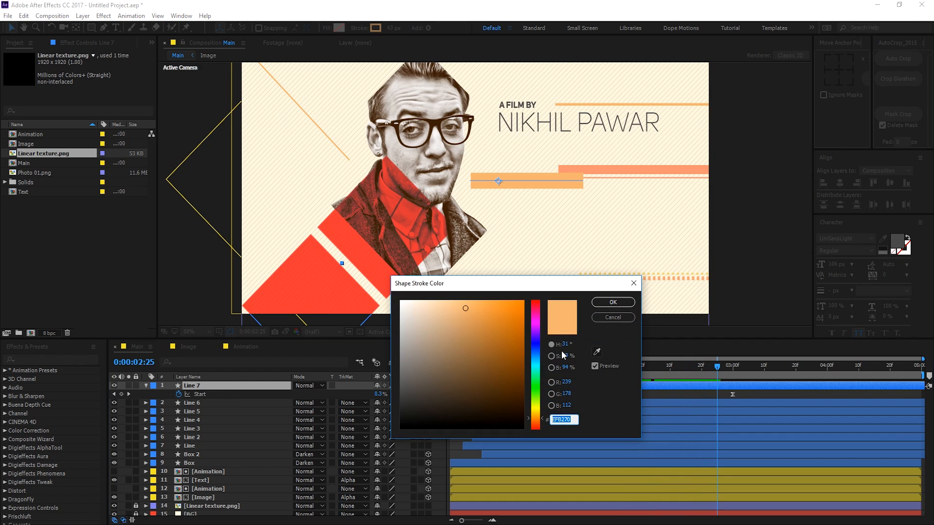
# Step: Make Line 7 red in Darken mode and move it down near the portrait's lower edge
pyautogui.moveTo(542, 329); pyautogui.dragTo(541, 300)
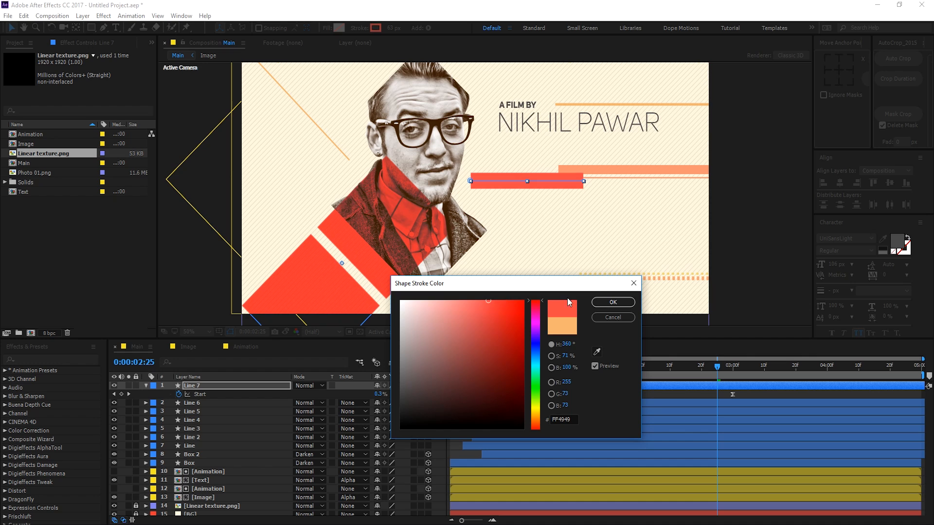
pyautogui.click(613, 302)
pyautogui.click(147, 385)
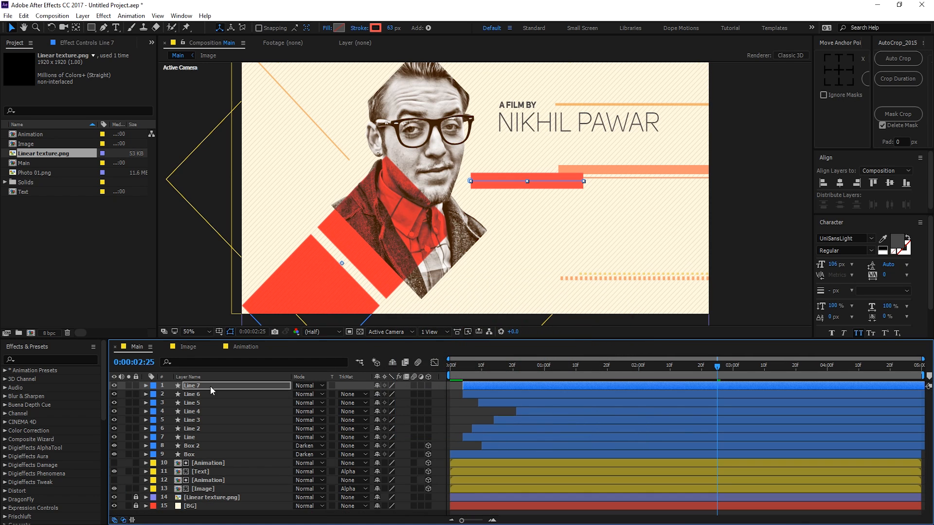
pyautogui.click(306, 386)
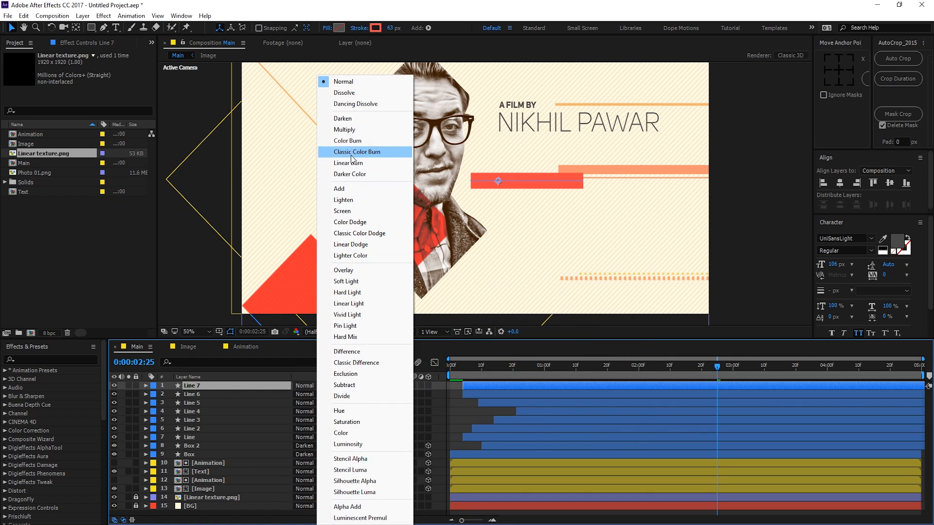
pyautogui.click(350, 118)
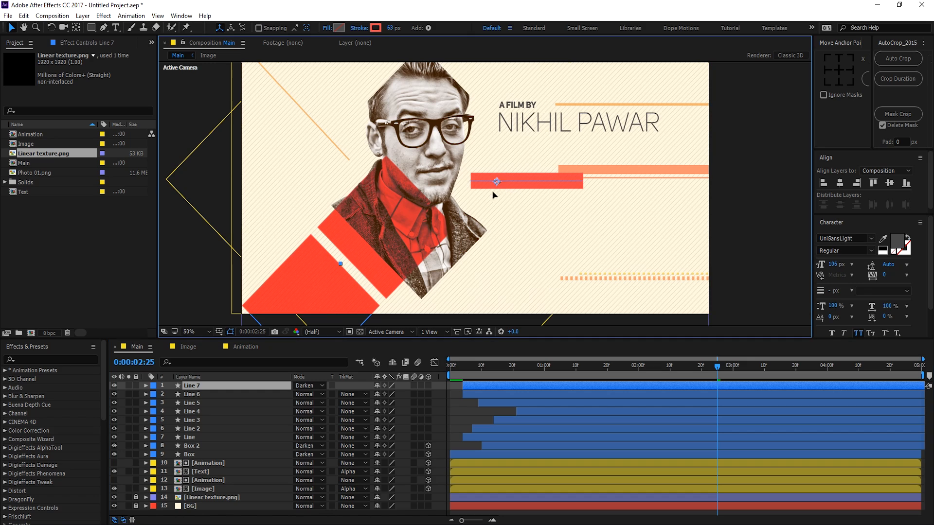
pyautogui.moveTo(494, 191); pyautogui.dragTo(466, 261)
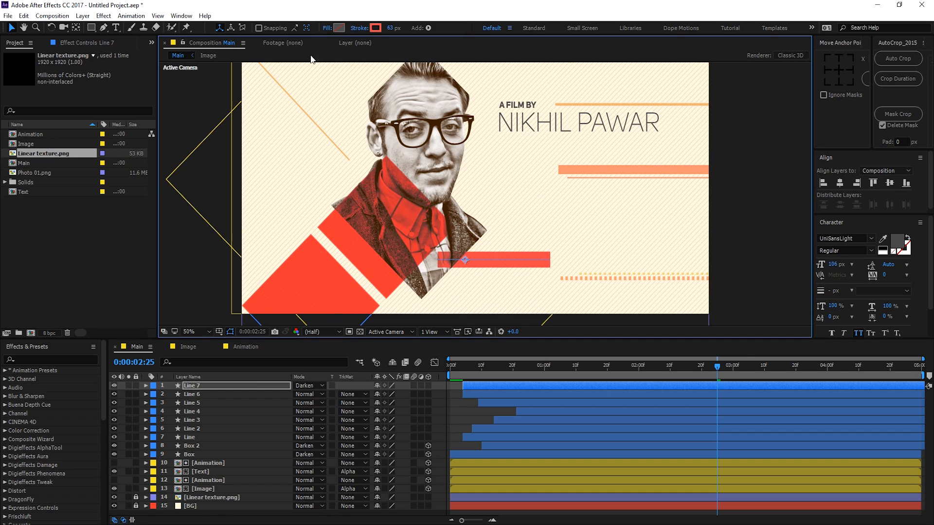
# Step: Set Line 7's stroke width to 50 px and duplicate it as Line 8 just below
pyautogui.click(389, 29)
pyautogui.write('50')
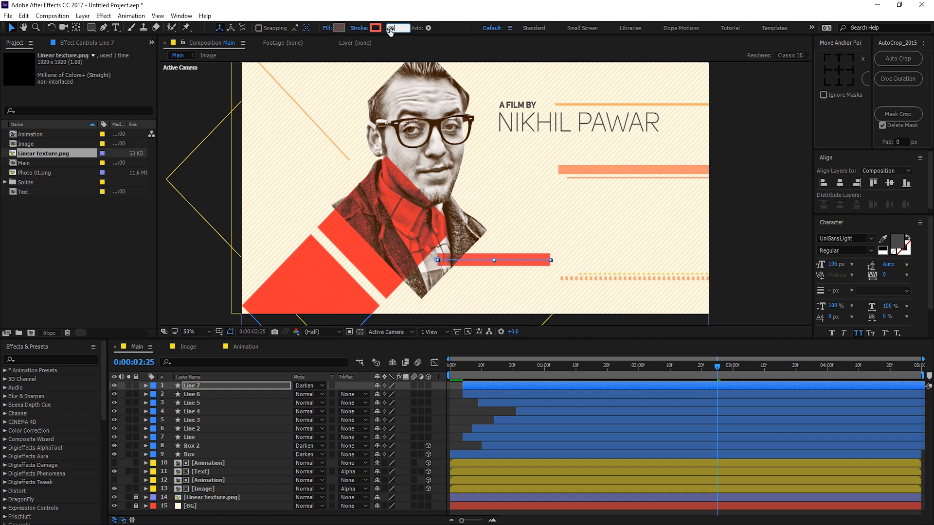
pyautogui.press('Return')
pyautogui.click(471, 271)
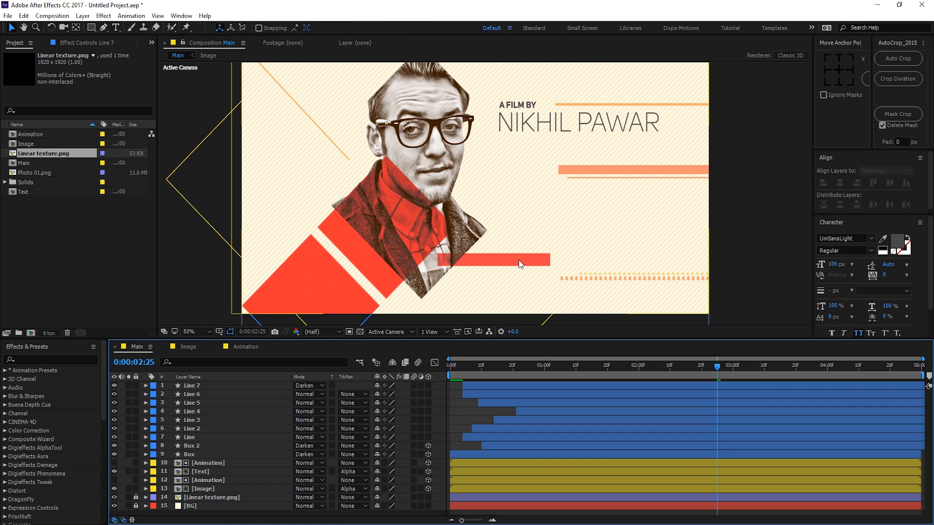
pyautogui.click(187, 385)
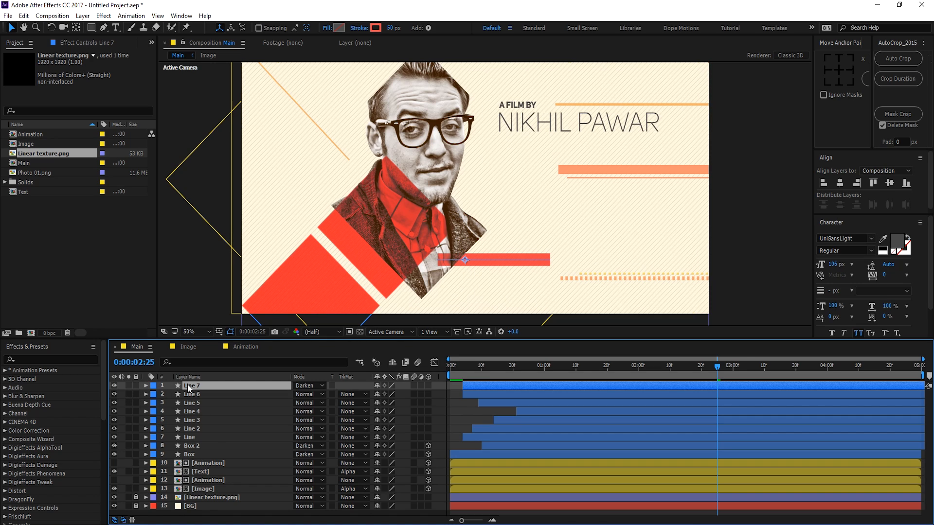
pyautogui.hotkey('ctrl', 'd')
pyautogui.moveTo(463, 259); pyautogui.dragTo(461, 274)
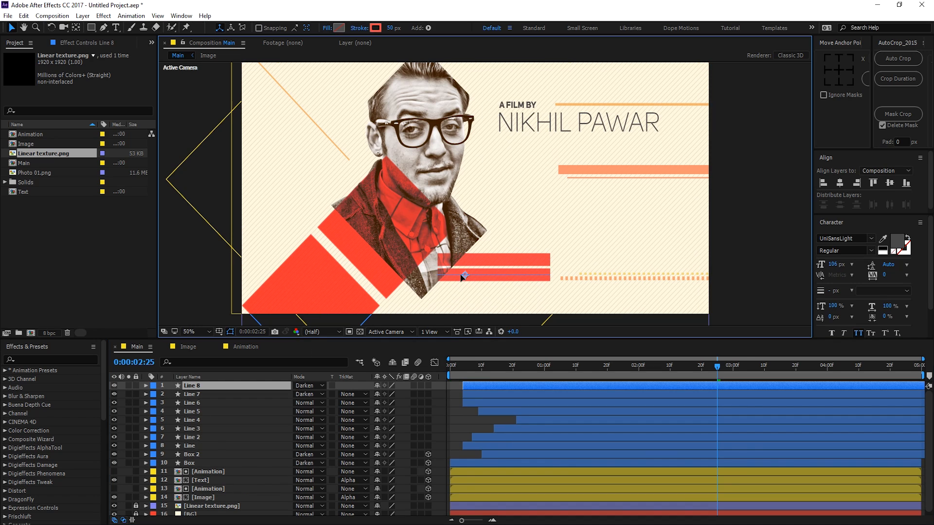
# Step: Thin Line 8's stroke to 20 px
pyautogui.click(390, 28)
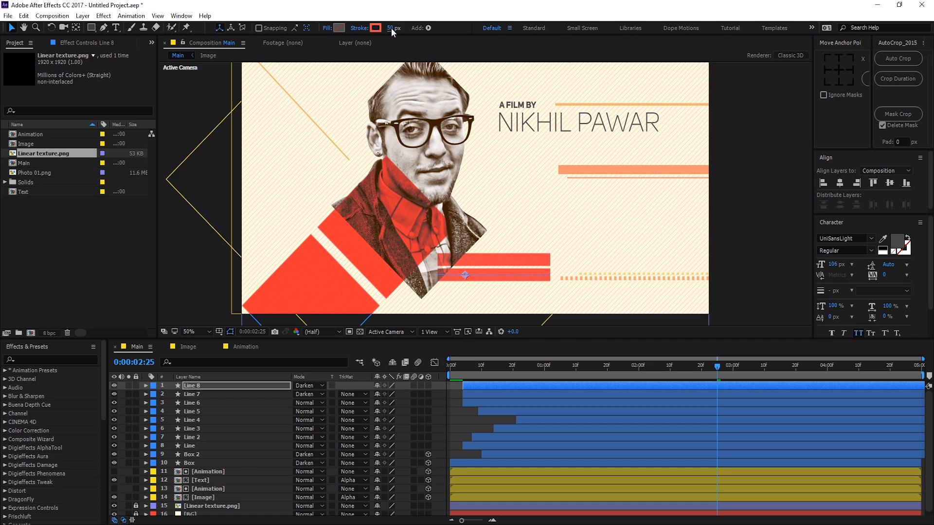
pyautogui.write('20')
pyautogui.press('Return')
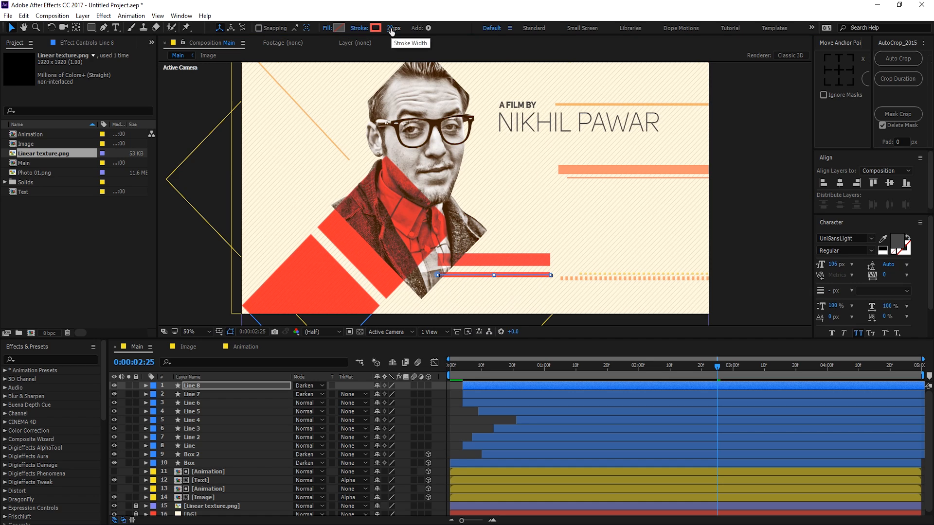
pyautogui.click(456, 419)
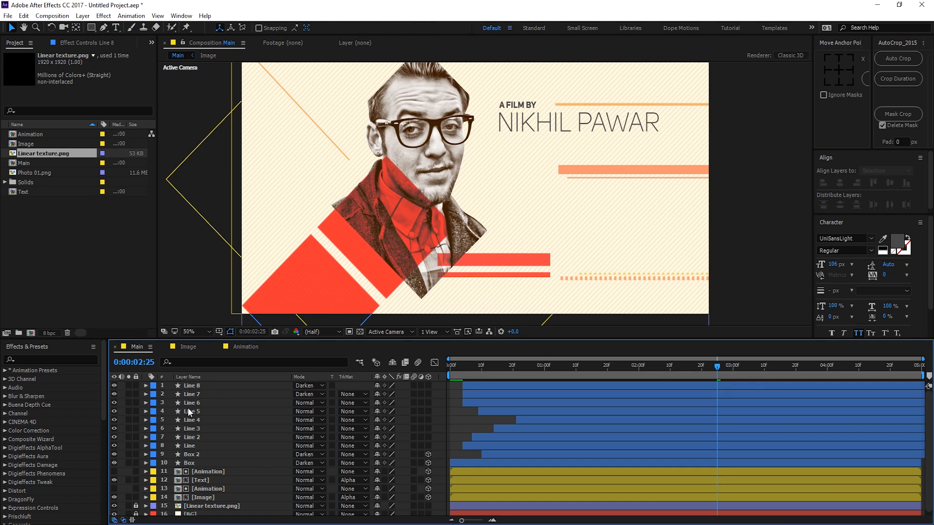
pyautogui.click(190, 386)
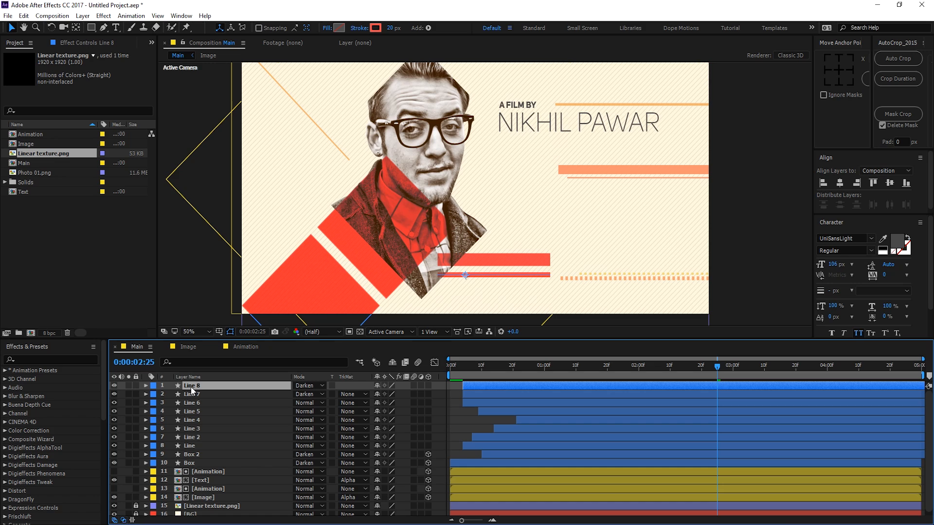
pyautogui.press('Return')
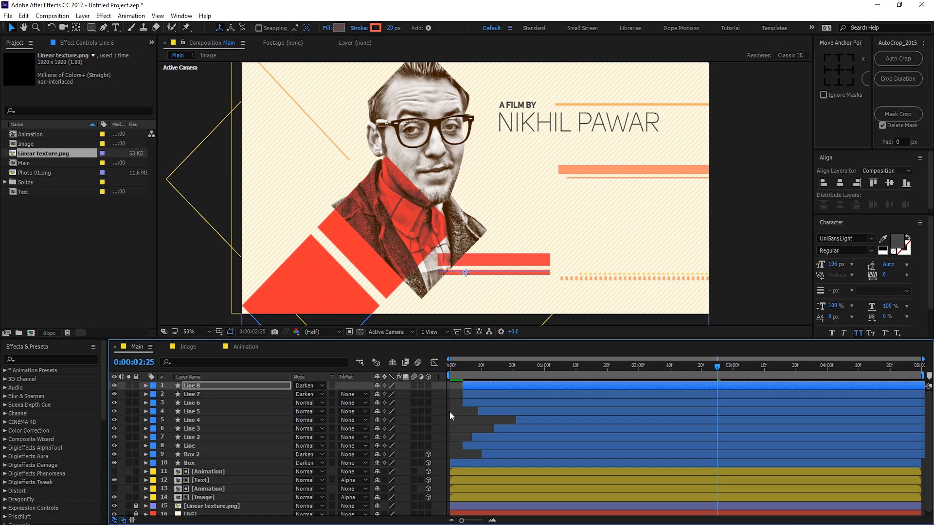
# Step: Delay the start of Line 7 and Line 8 and make all eight line layers 3D
pyautogui.click(450, 412)
pyautogui.moveTo(477, 395)
pyautogui.mouseDown()
pyautogui.moveTo(488, 385)
pyautogui.moveTo(485, 403)
pyautogui.moveTo(471, 404)
pyautogui.mouseUp()
pyautogui.moveTo(459, 360); pyautogui.dragTo(721, 400)
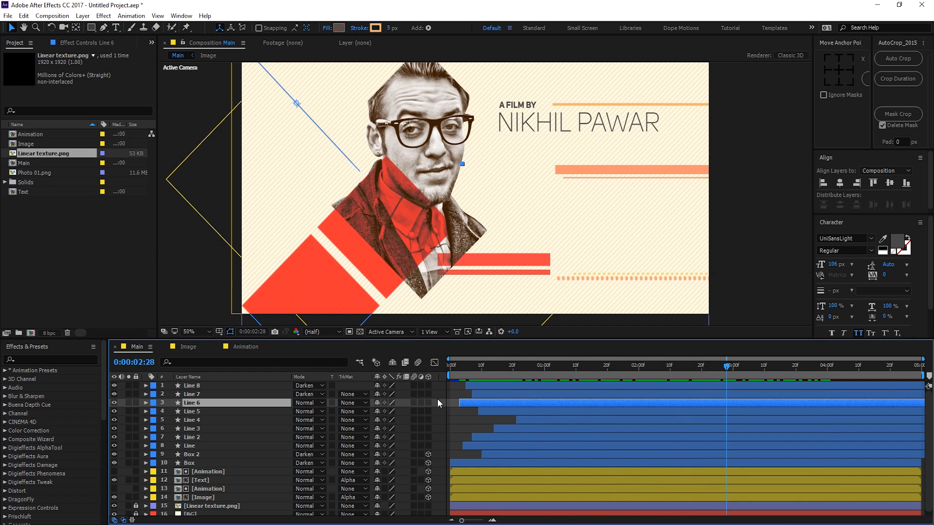
pyautogui.moveTo(427, 386); pyautogui.dragTo(427, 445)
pyautogui.click(462, 421)
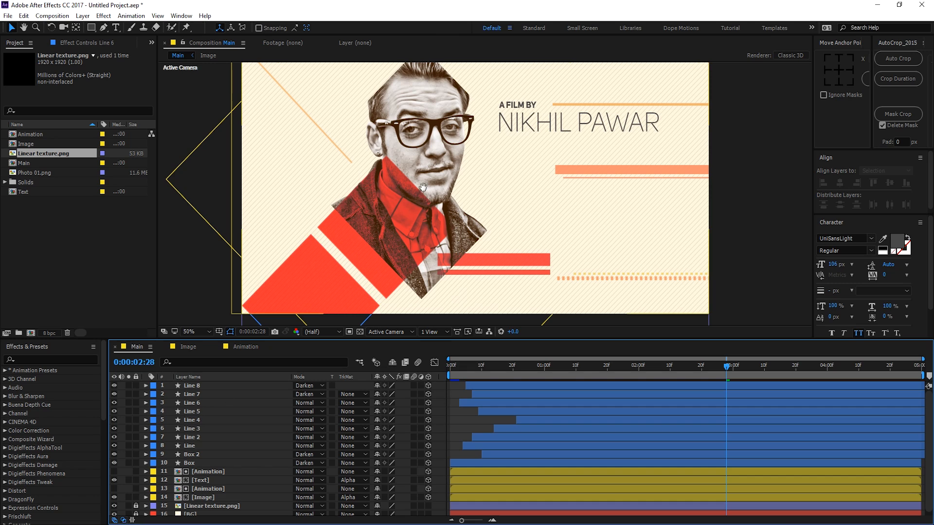
pyautogui.moveTo(393, 185); pyautogui.dragTo(422, 203)
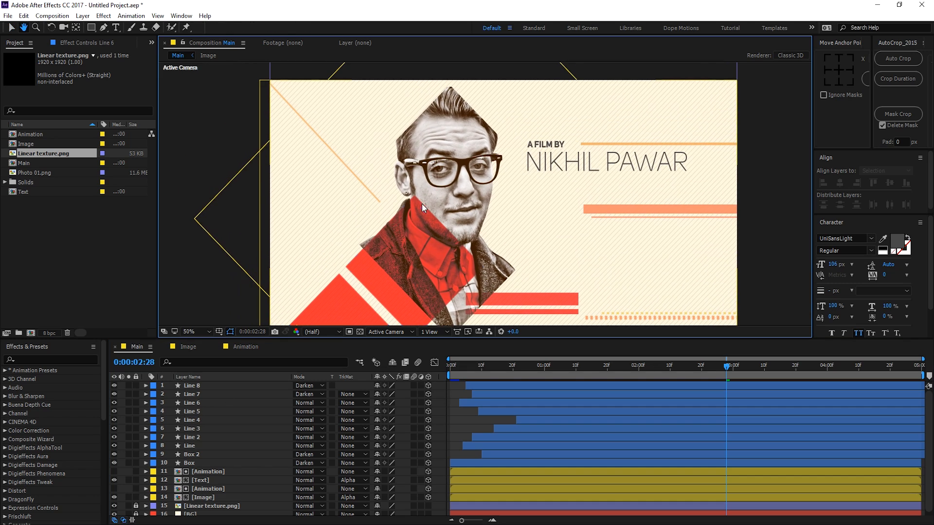
# Step: With the Ellipse Tool, 0 px stroke and grey fill, draw a circle left of the face
pyautogui.click(91, 27)
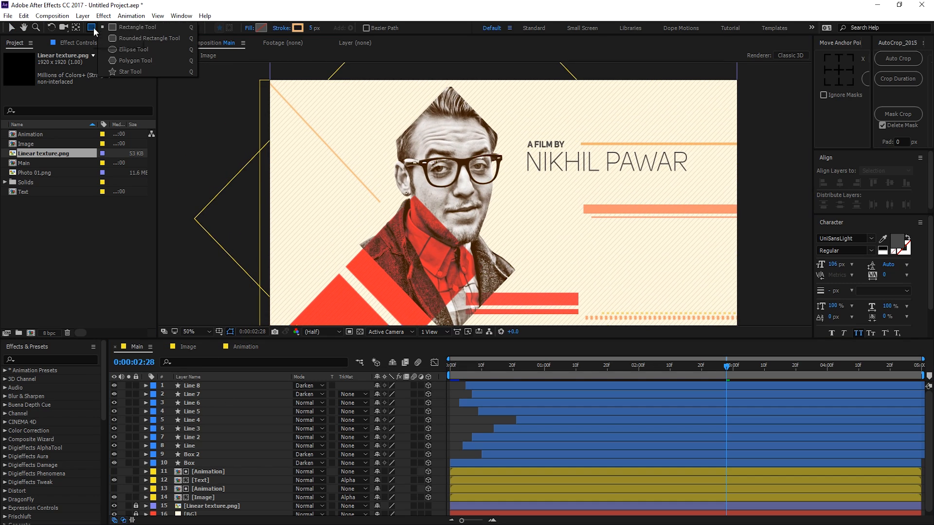
pyautogui.click(129, 50)
pyautogui.moveTo(311, 28); pyautogui.dragTo(267, 32)
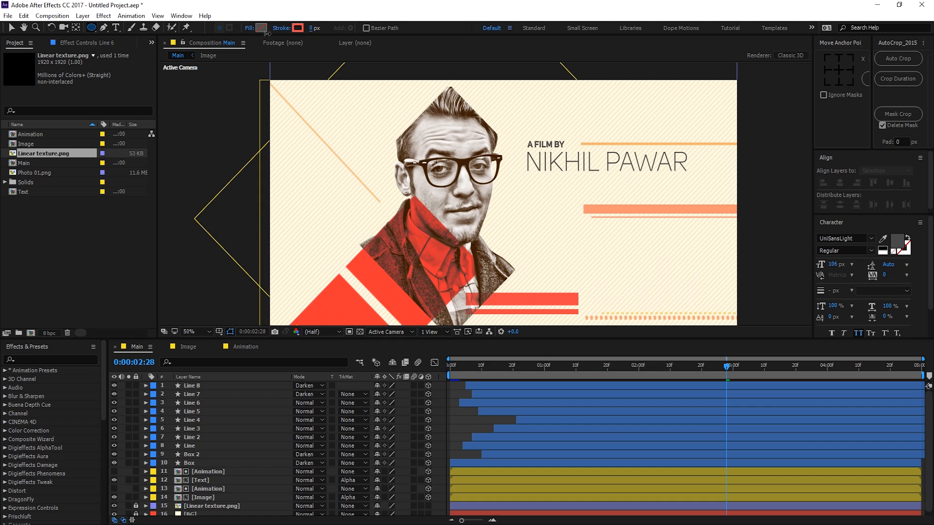
pyautogui.click(261, 27)
pyautogui.click(400, 301)
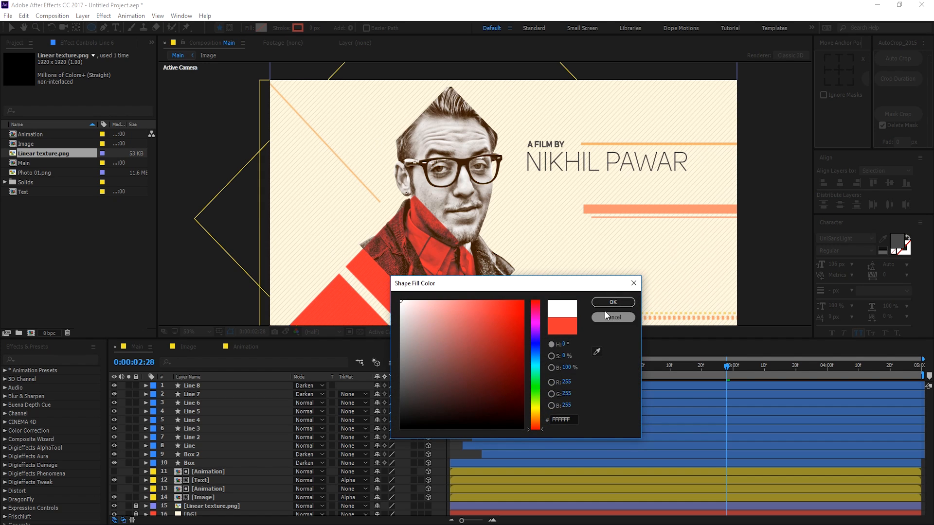
pyautogui.click(397, 369)
pyautogui.click(612, 302)
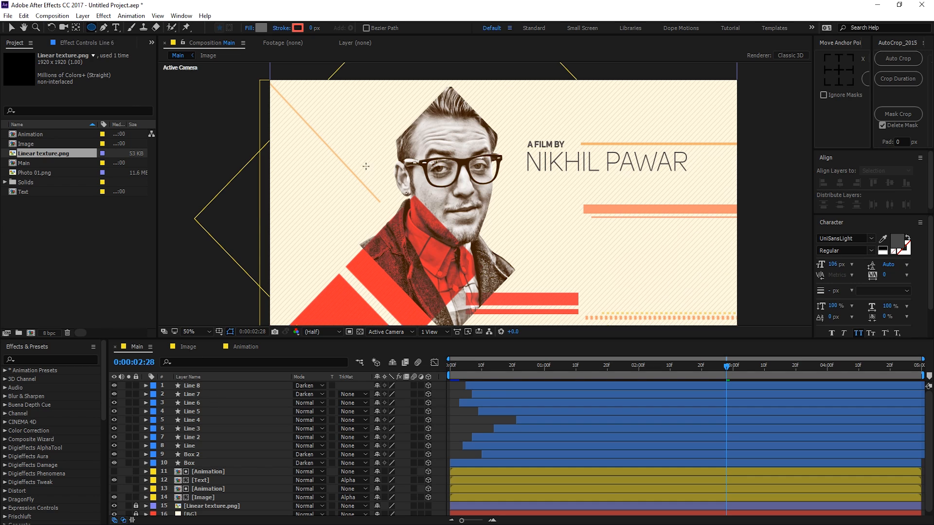
pyautogui.moveTo(368, 160); pyautogui.dragTo(383, 175)
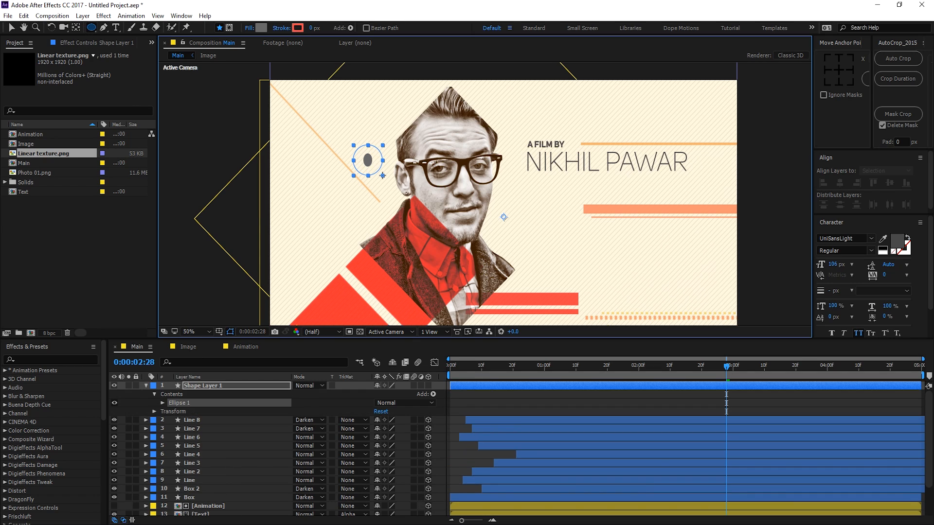
# Step: Shrink the circle into a tiny dot by setting its ellipse Size to 5
pyautogui.click(162, 403)
pyautogui.click(171, 411)
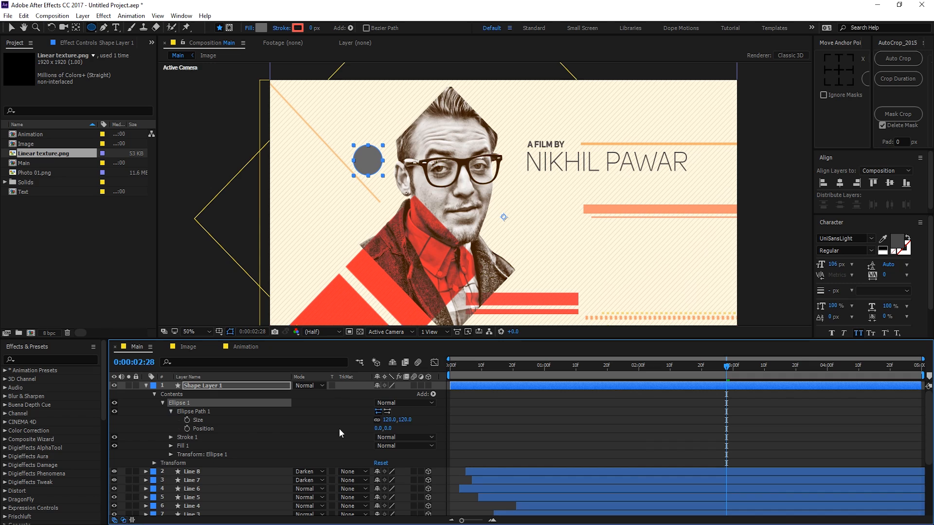
pyautogui.click(389, 420)
pyautogui.write('5')
pyautogui.press('Return')
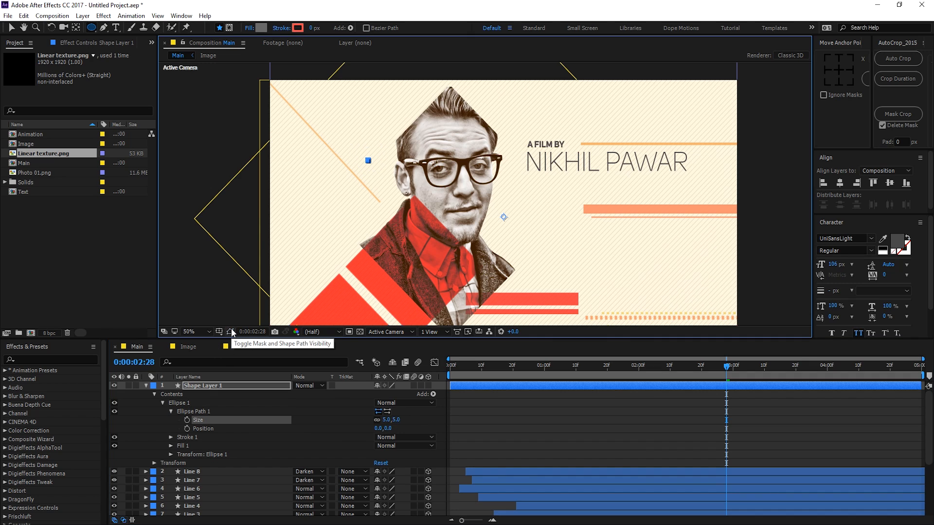
# Step: Add a Repeater with 25 copies and Position X 15 to make a tight row of dots
pyautogui.click(430, 395)
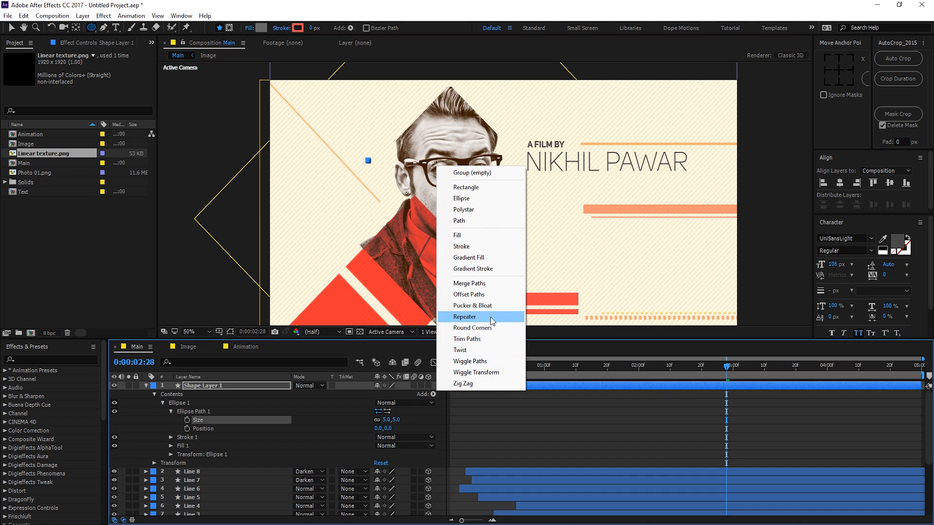
pyautogui.click(473, 314)
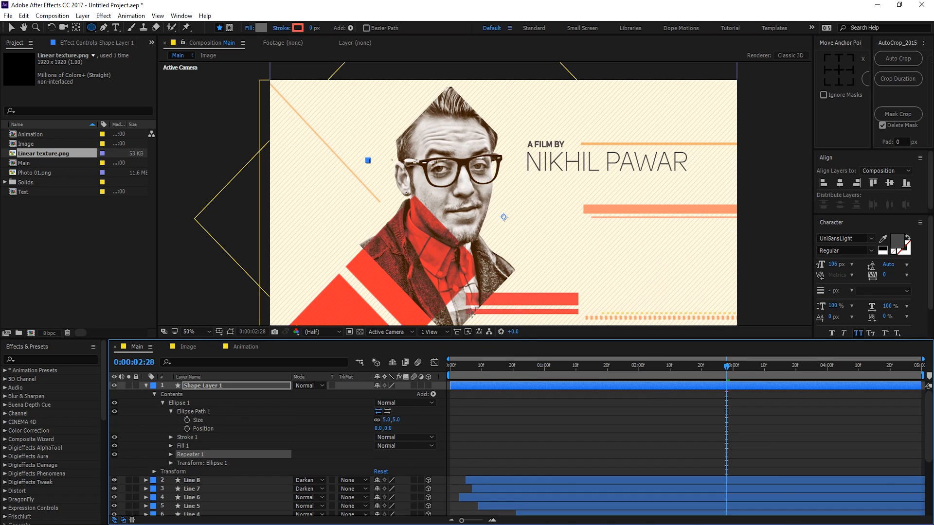
pyautogui.click(171, 454)
pyautogui.moveTo(378, 463)
pyautogui.mouseDown()
pyautogui.moveTo(387, 461)
pyautogui.moveTo(380, 471)
pyautogui.mouseUp()
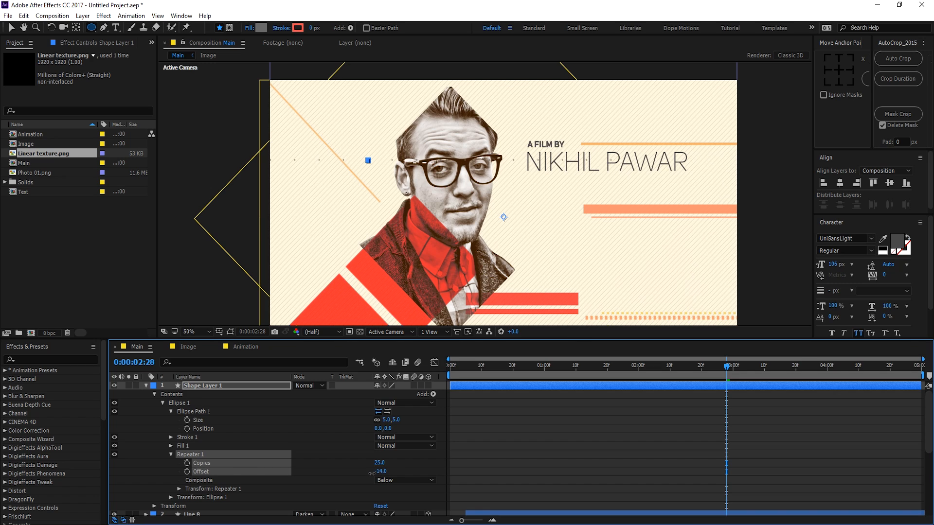
pyautogui.click(179, 489)
pyautogui.scroll(-3, 250, 448)
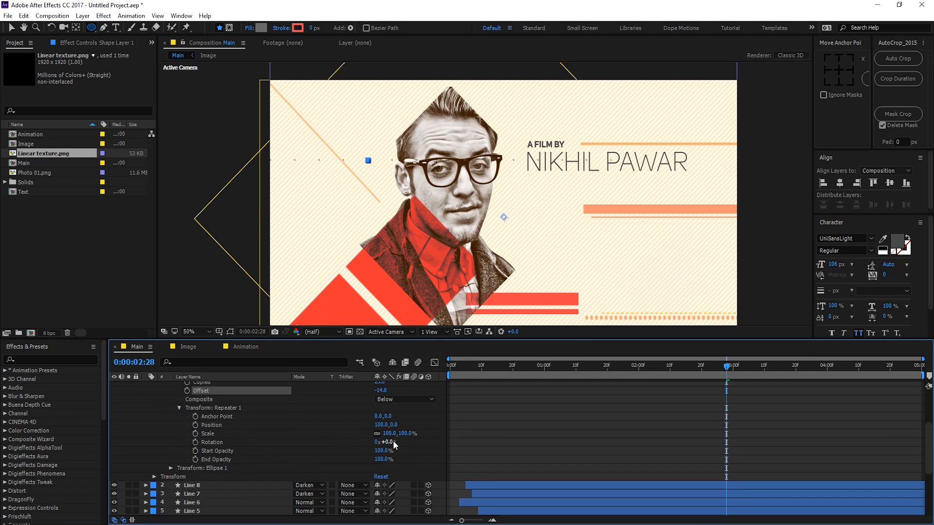
pyautogui.moveTo(379, 426); pyautogui.dragTo(351, 432)
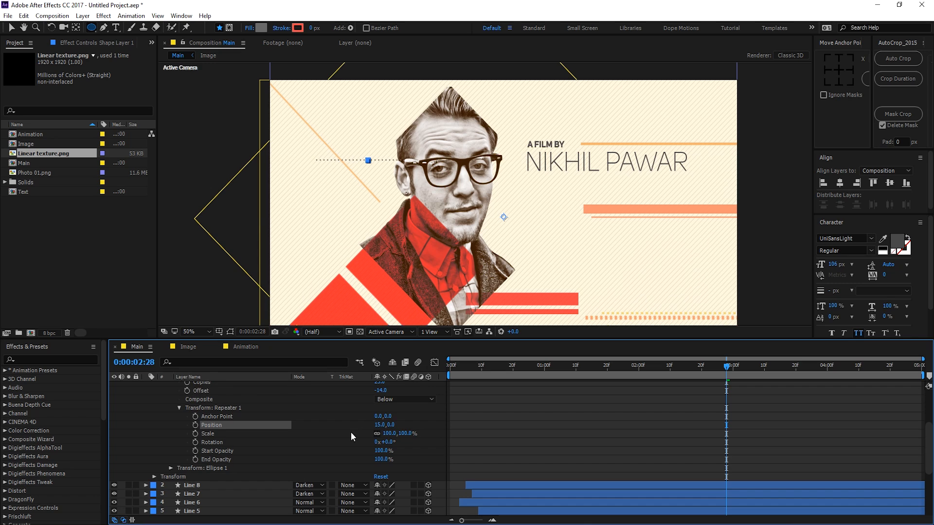
# Step: Add a second Repeater to the dot shape with 10 copies
pyautogui.scroll(5, 416, 397)
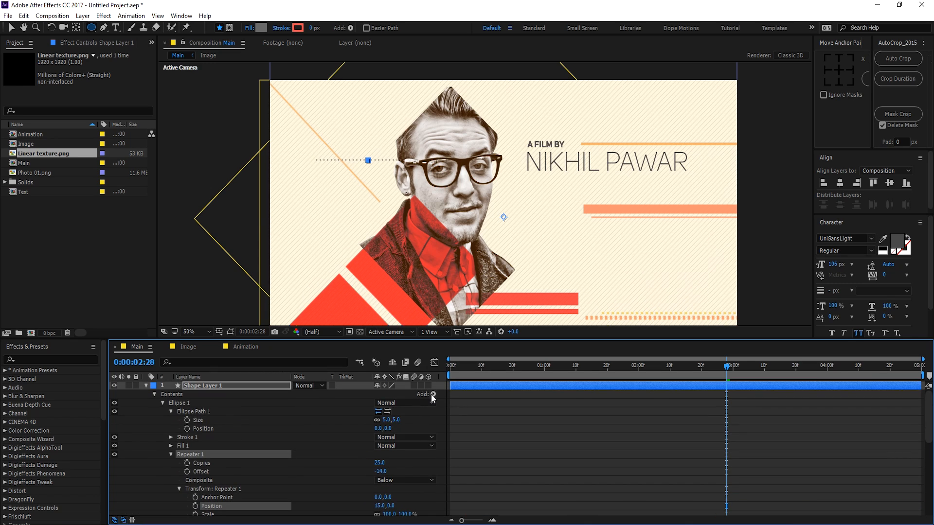
pyautogui.click(433, 395)
pyautogui.click(458, 318)
pyautogui.scroll(-5, 277, 439)
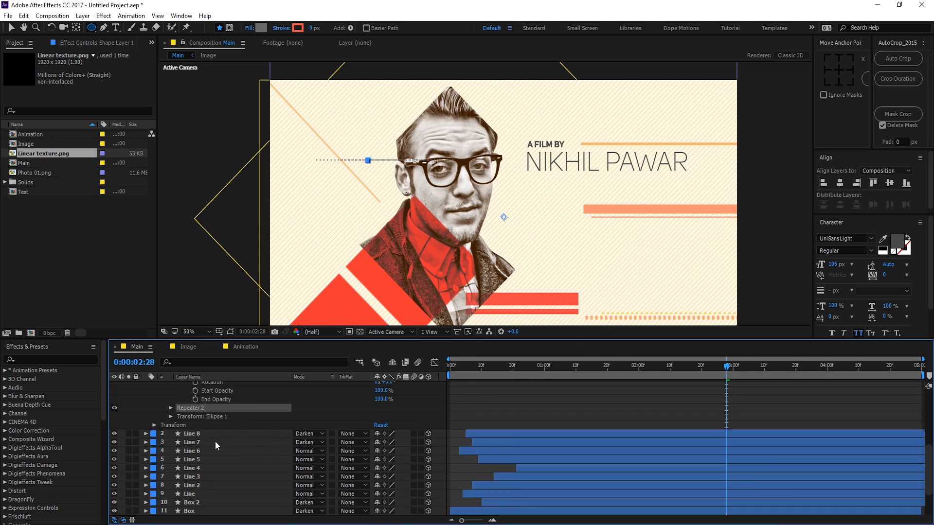
pyautogui.click(170, 408)
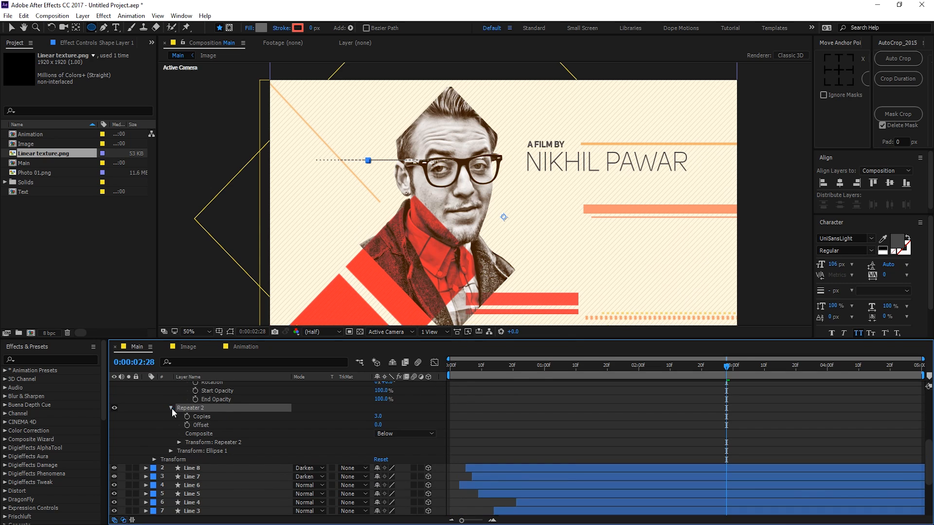
pyautogui.click(377, 417)
pyautogui.write('10')
pyautogui.press('Return')
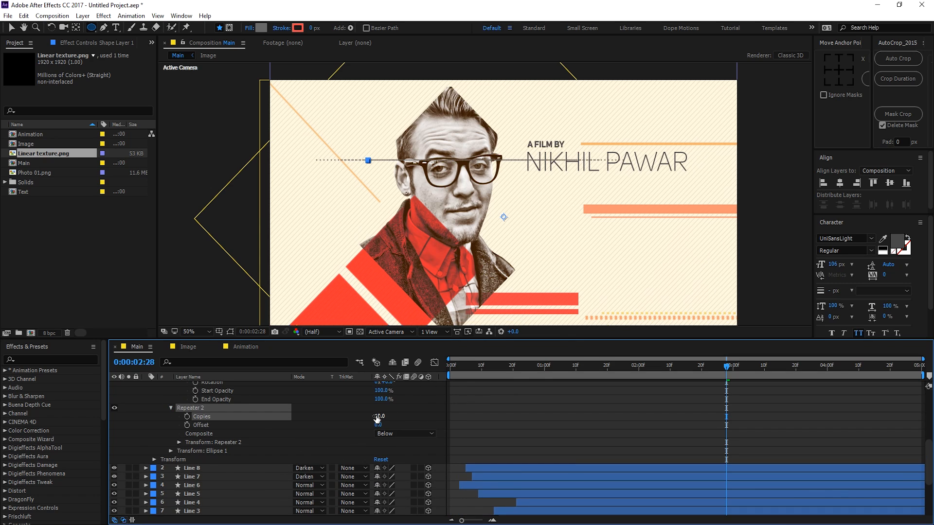
# Step: Set Repeater 2's Transform Position to 38,33 so the rows form a slanted grid
pyautogui.click(174, 441)
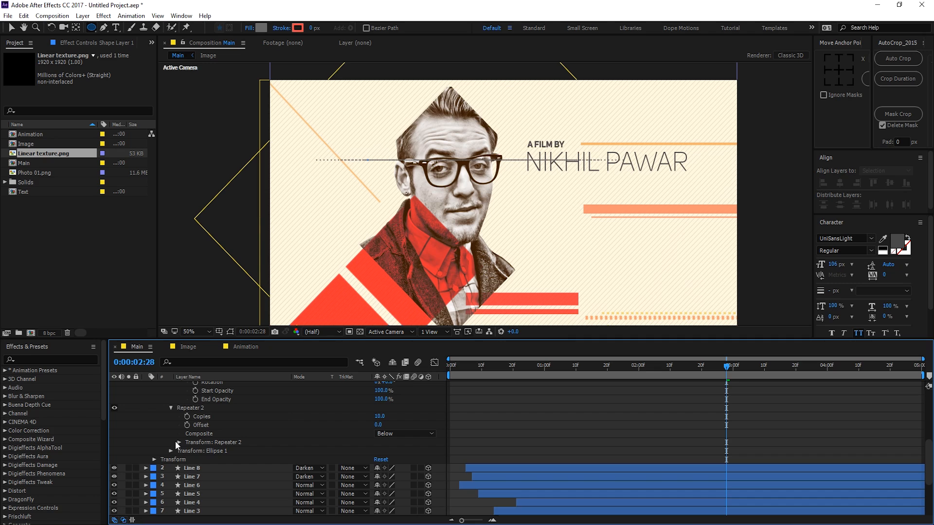
pyautogui.click(175, 441)
pyautogui.click(176, 442)
pyautogui.click(178, 442)
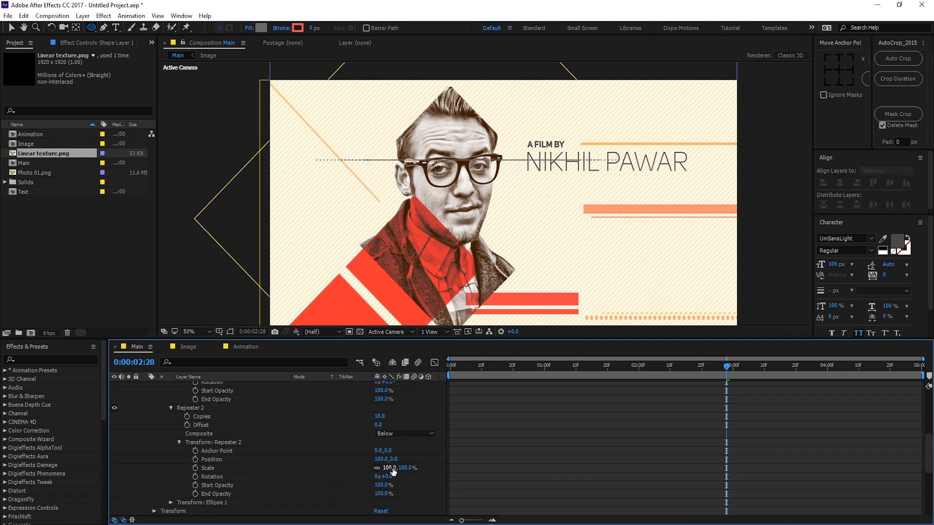
pyautogui.moveTo(381, 459)
pyautogui.mouseDown()
pyautogui.moveTo(357, 461)
pyautogui.moveTo(414, 457)
pyautogui.moveTo(378, 459)
pyautogui.mouseUp()
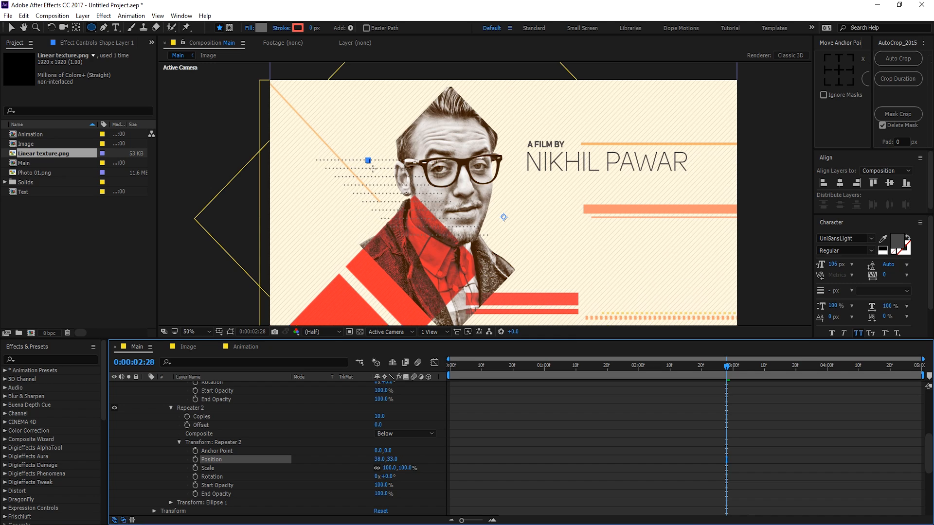
pyautogui.press('v')
pyautogui.scroll(4, 273, 427)
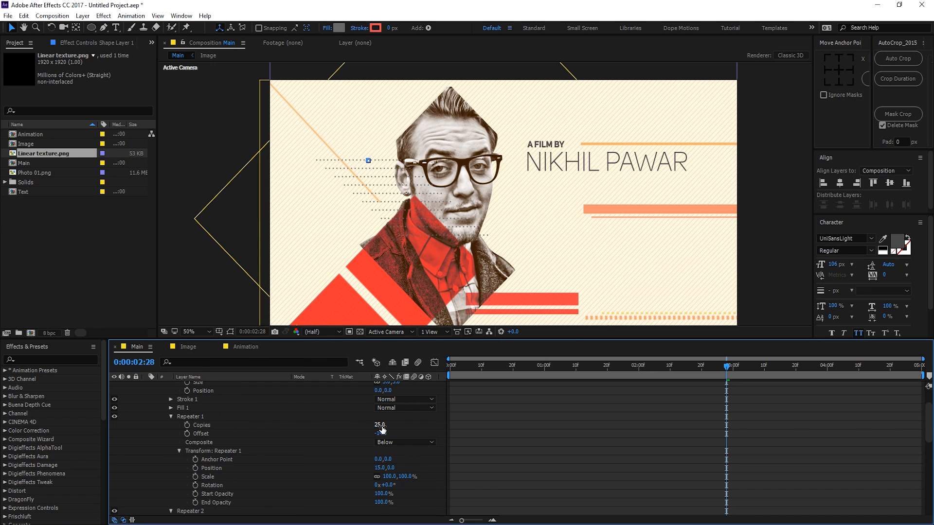
# Step: Set Repeater 1 to 21 copies, Offset -3, Position 23,0, and shrink dots to 3 by 3
pyautogui.moveTo(379, 424); pyautogui.dragTo(389, 424)
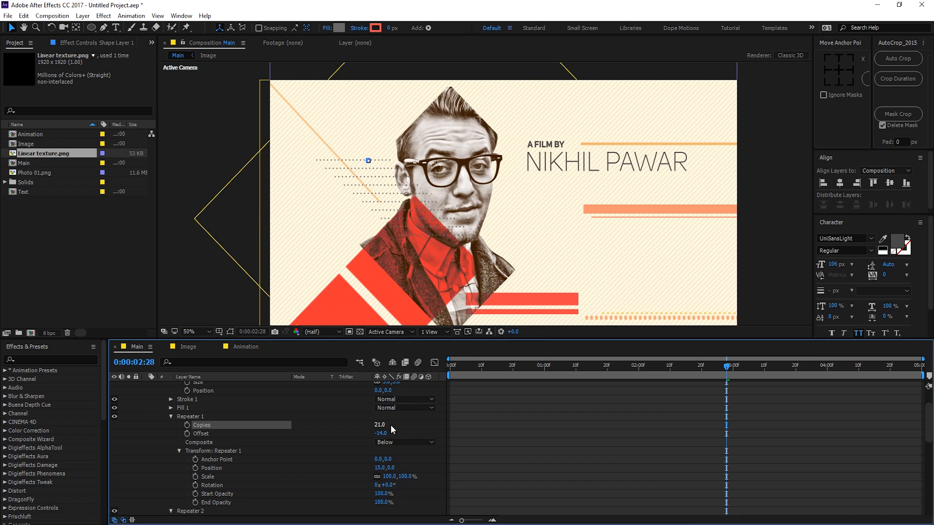
pyautogui.moveTo(379, 433); pyautogui.dragTo(388, 435)
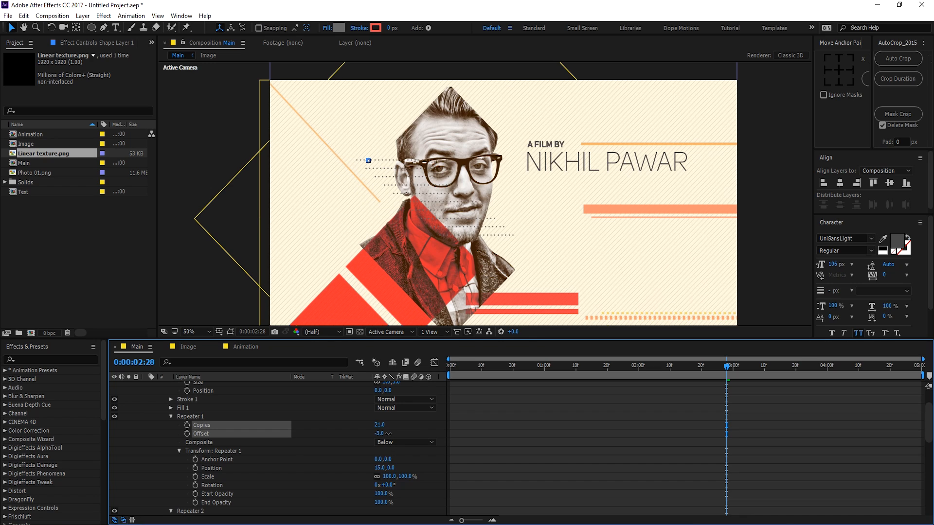
pyautogui.moveTo(379, 468); pyautogui.dragTo(385, 468)
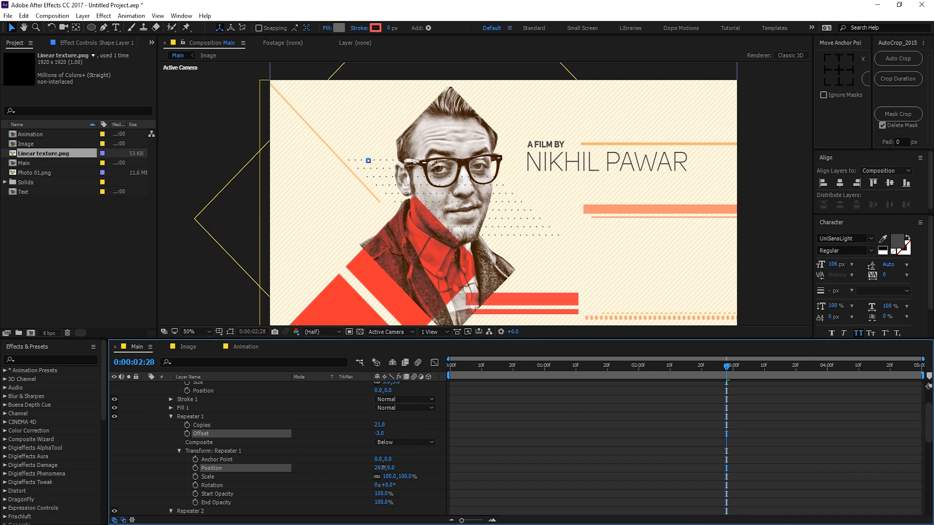
pyautogui.scroll(2, 273, 433)
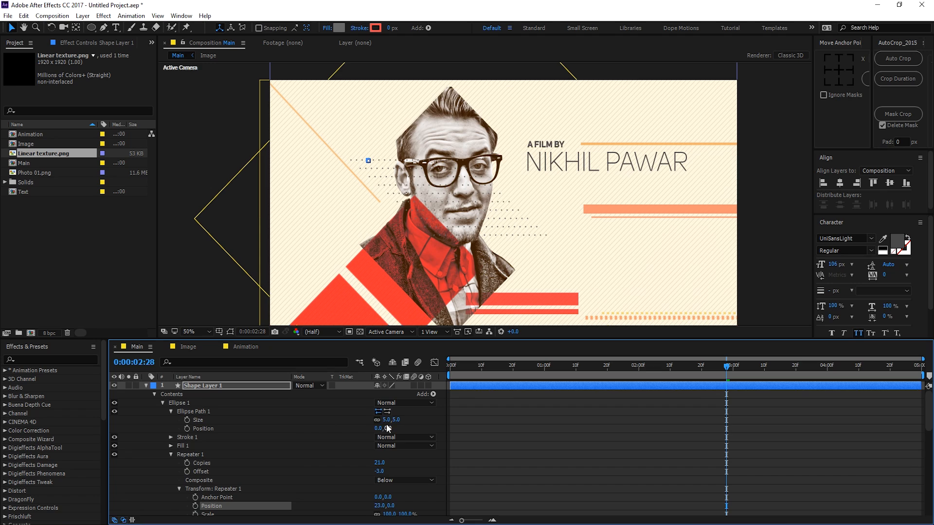
pyautogui.moveTo(388, 419); pyautogui.dragTo(386, 424)
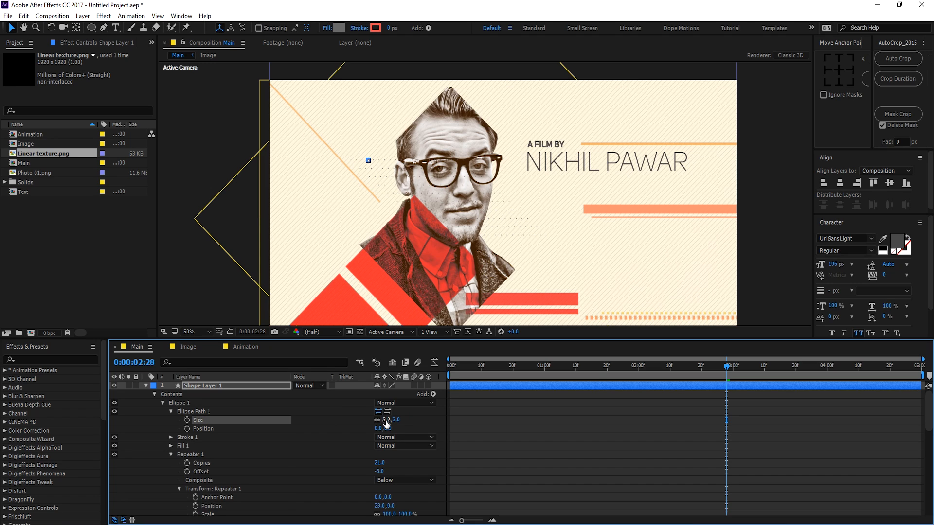
pyautogui.press('space')
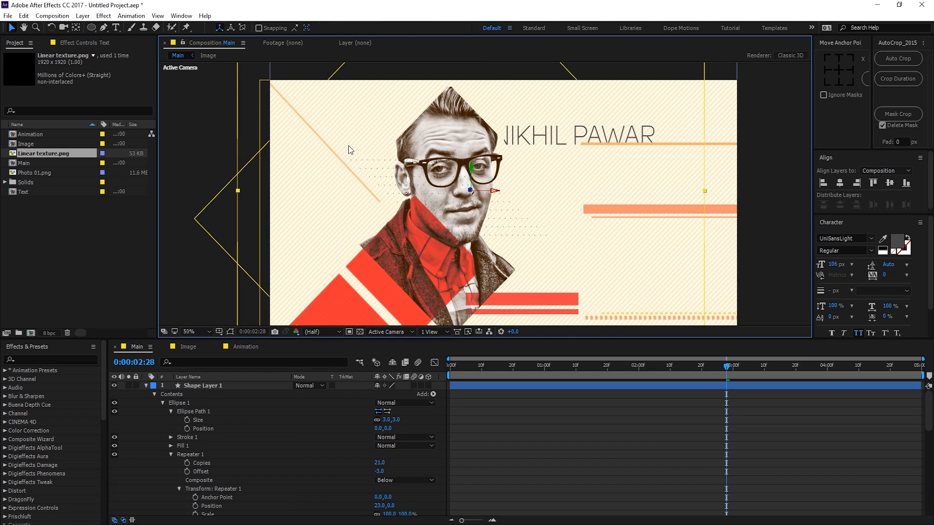
# Step: Rename the shape layer to 'Dots'
pyautogui.click(191, 387)
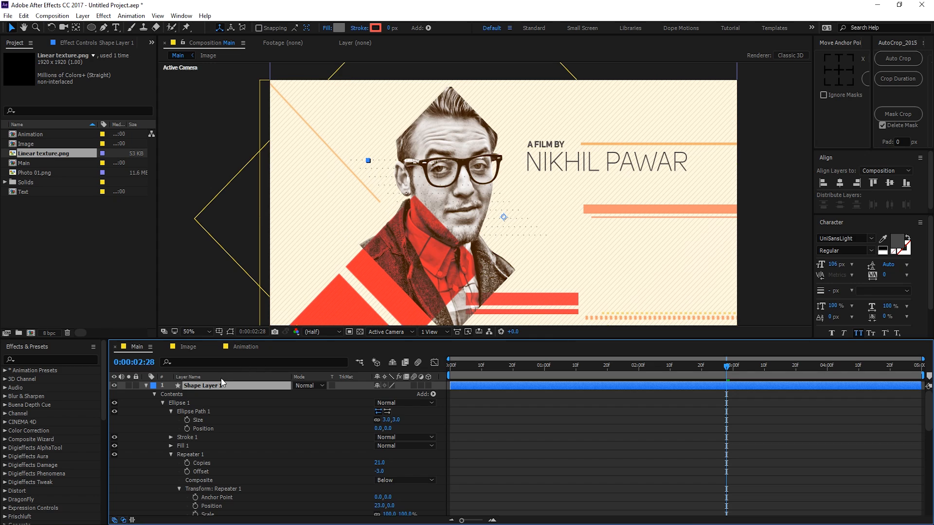
pyautogui.press('Return')
pyautogui.write('Do')
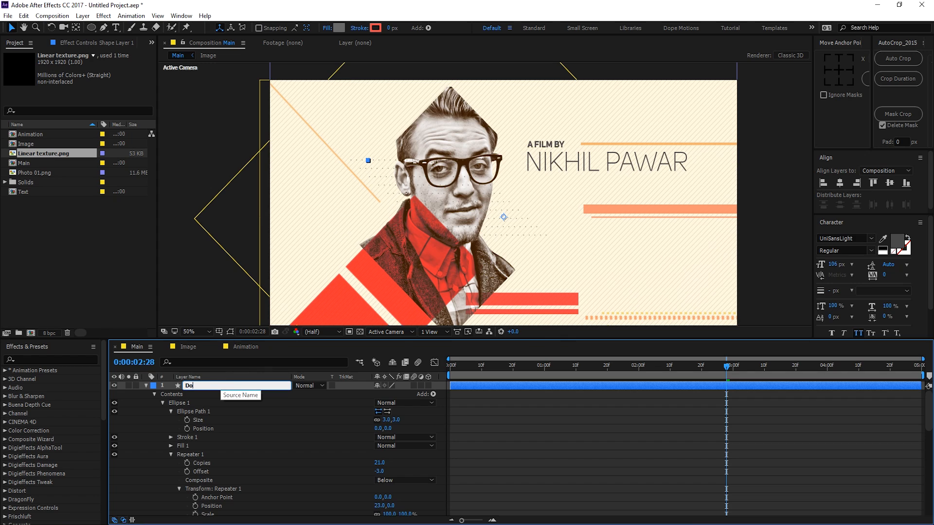
pyautogui.write('ts')
pyautogui.press('Return')
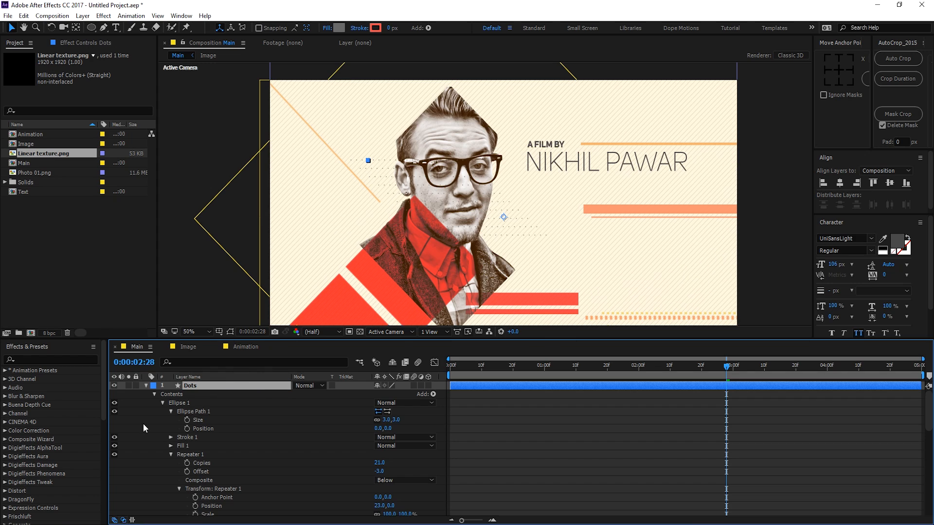
# Step: Keyframe Repeater 2's Copies starting at 0 so the dot rows build up over time
pyautogui.click(170, 412)
pyautogui.click(171, 436)
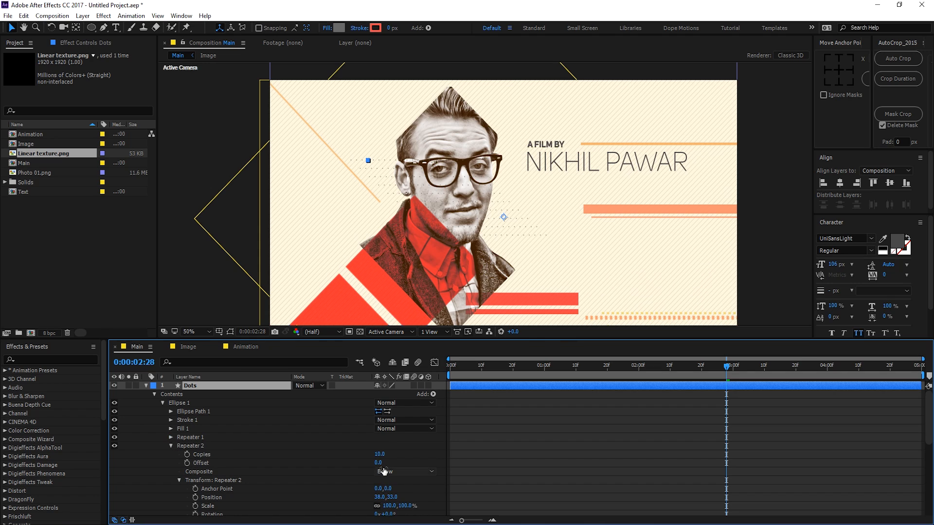
pyautogui.moveTo(380, 455); pyautogui.dragTo(371, 456)
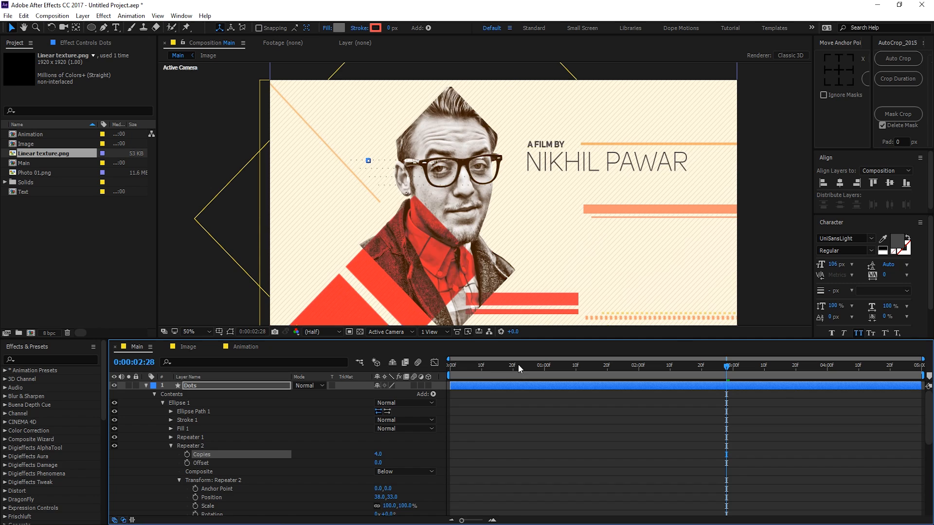
pyautogui.press('Home')
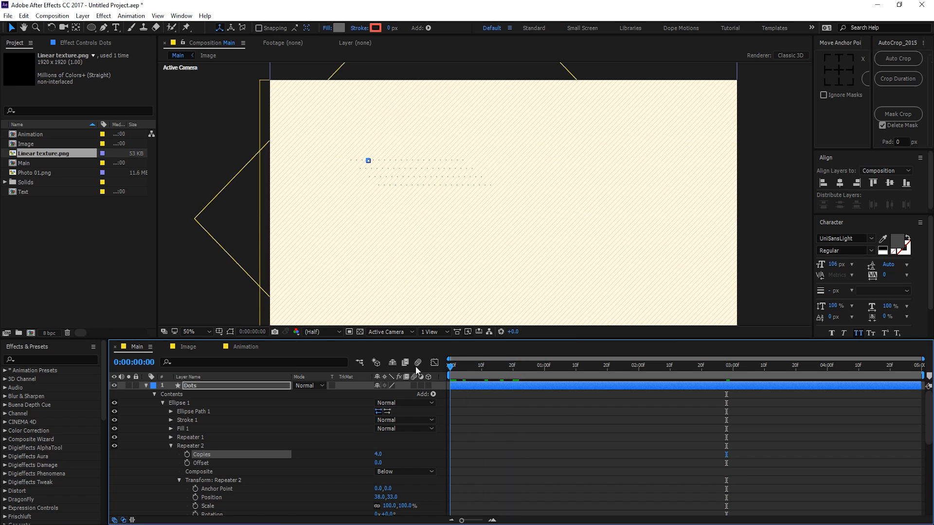
pyautogui.click(187, 454)
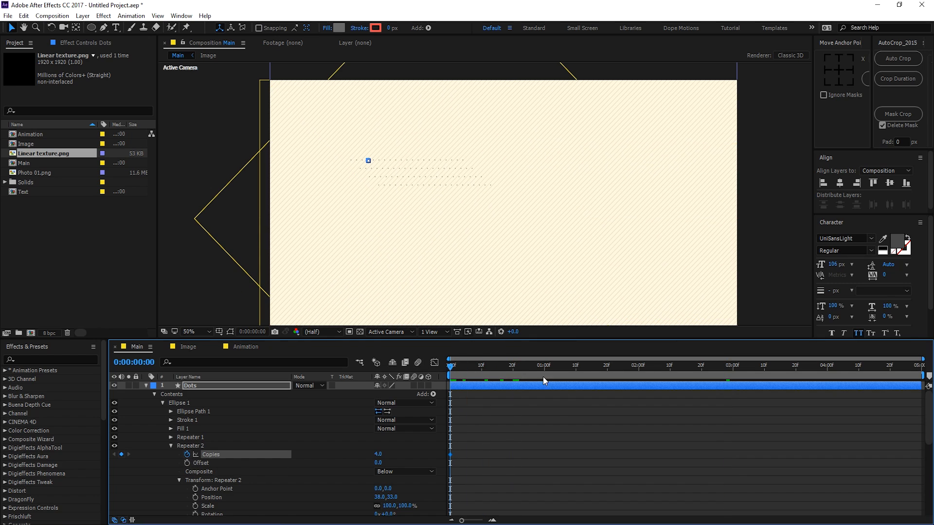
pyautogui.moveTo(477, 373); pyautogui.dragTo(513, 372)
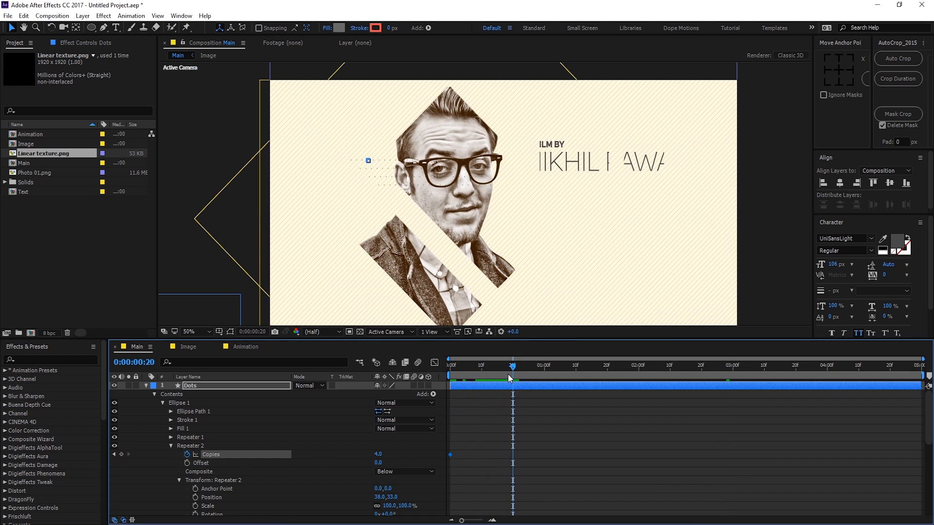
pyautogui.click(379, 455)
pyautogui.press('Escape')
pyautogui.moveTo(456, 366); pyautogui.dragTo(430, 368)
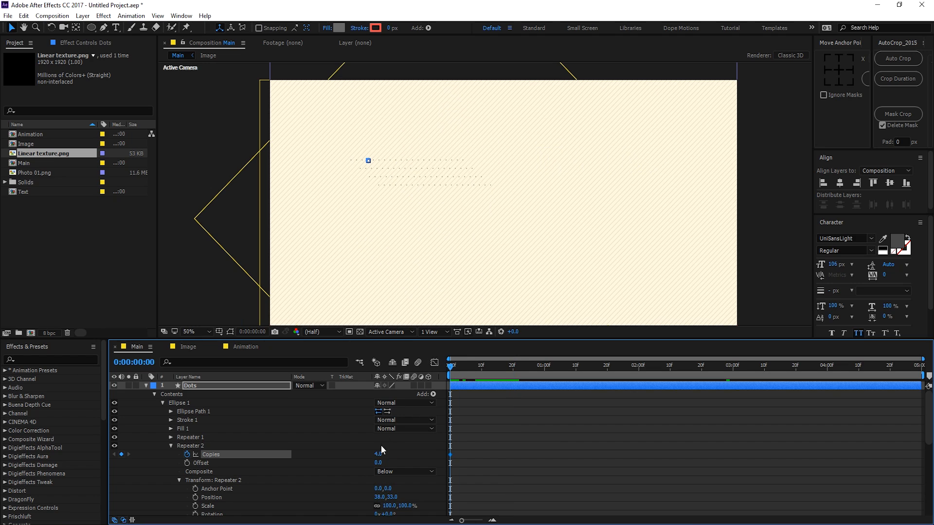
pyautogui.press('space')
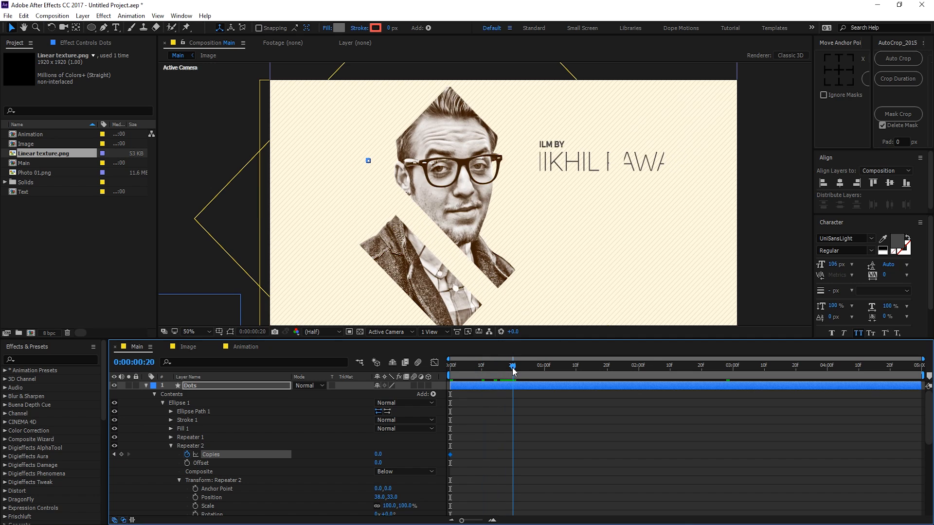
pyautogui.moveTo(383, 457); pyautogui.dragTo(384, 453)
# Step: Move the end Copies keyframe later to delay the dot rows' build-up
pyautogui.moveTo(544, 438); pyautogui.dragTo(437, 471)
pyautogui.click(491, 408)
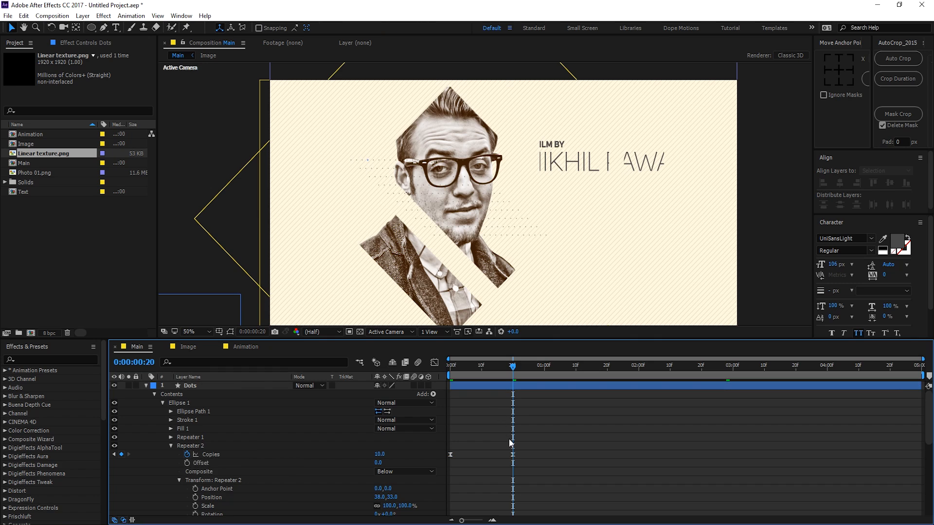
pyautogui.moveTo(513, 455); pyautogui.dragTo(615, 454)
pyautogui.moveTo(492, 370); pyautogui.dragTo(586, 377)
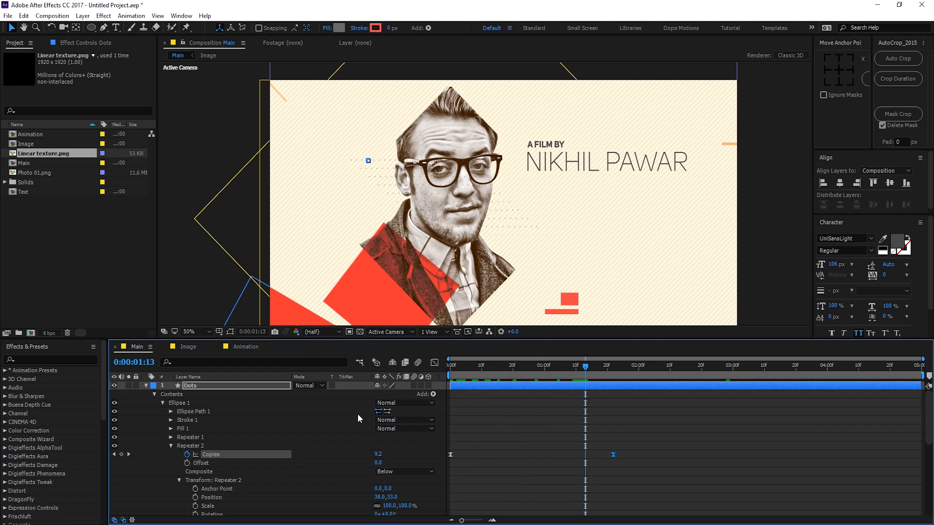
pyautogui.click(172, 445)
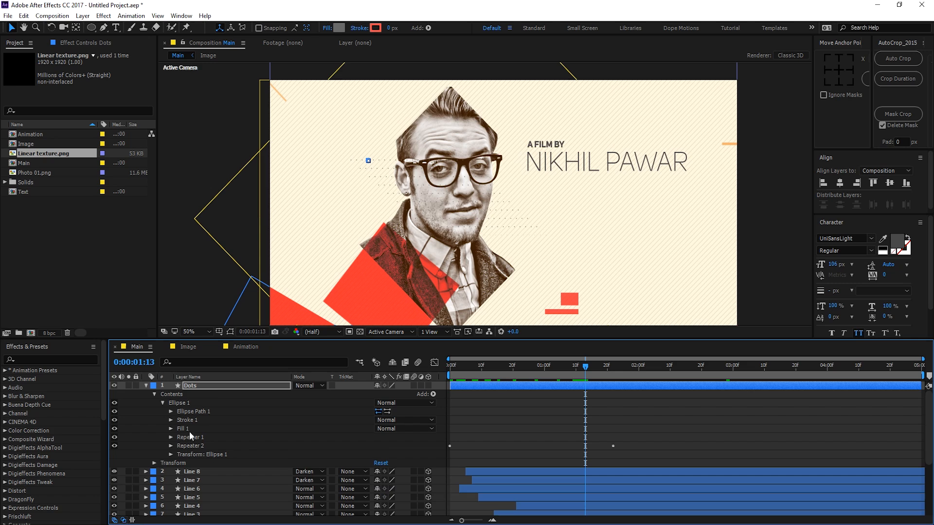
# Step: Move the Dots grid up beside the portrait's head
pyautogui.click(214, 386)
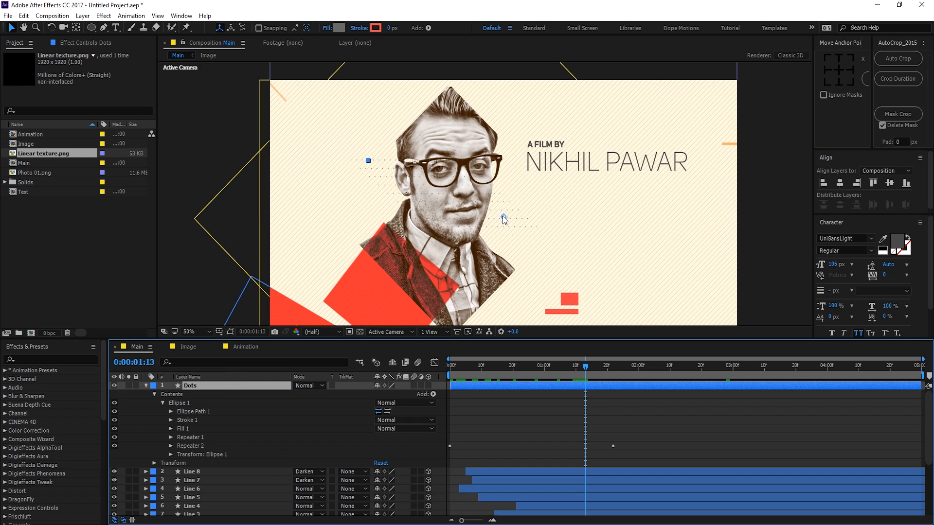
pyautogui.moveTo(503, 216); pyautogui.dragTo(437, 135)
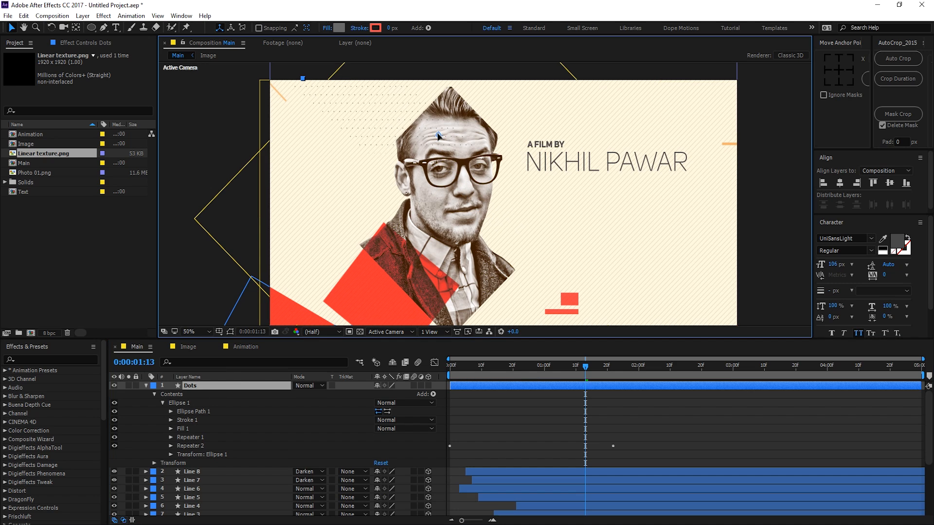
pyautogui.press('Return')
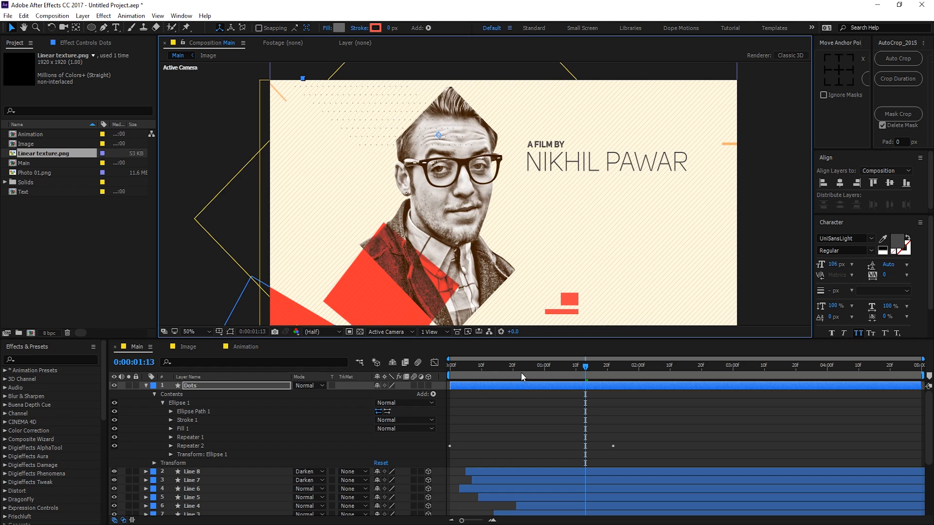
pyautogui.moveTo(521, 373); pyautogui.dragTo(636, 381)
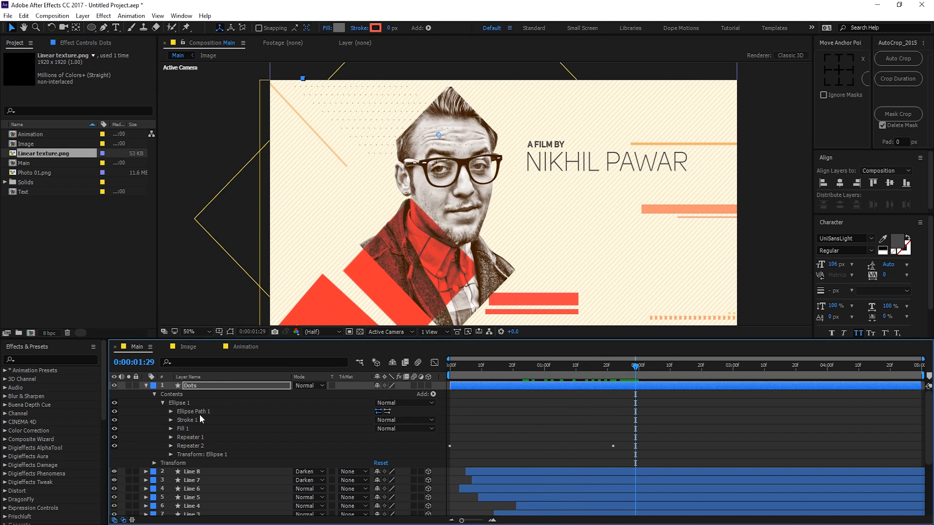
pyautogui.click(206, 389)
# Step: Set the dot ellipse Size to 5 by 5
pyautogui.click(170, 411)
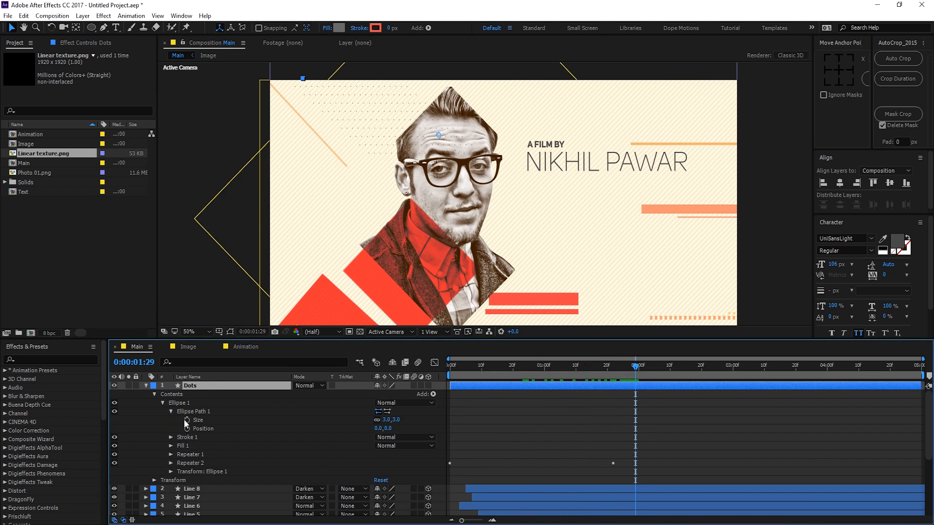
pyautogui.click(396, 419)
pyautogui.press('Return')
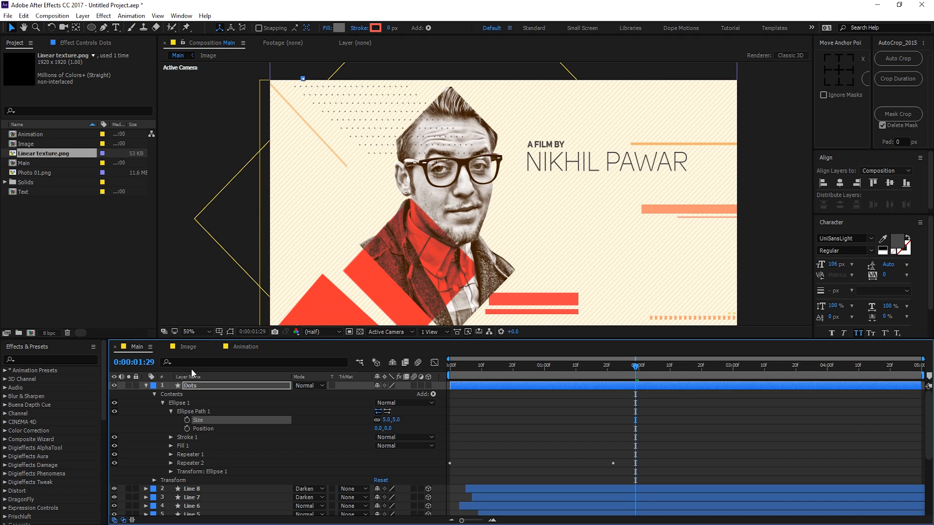
pyautogui.click(145, 386)
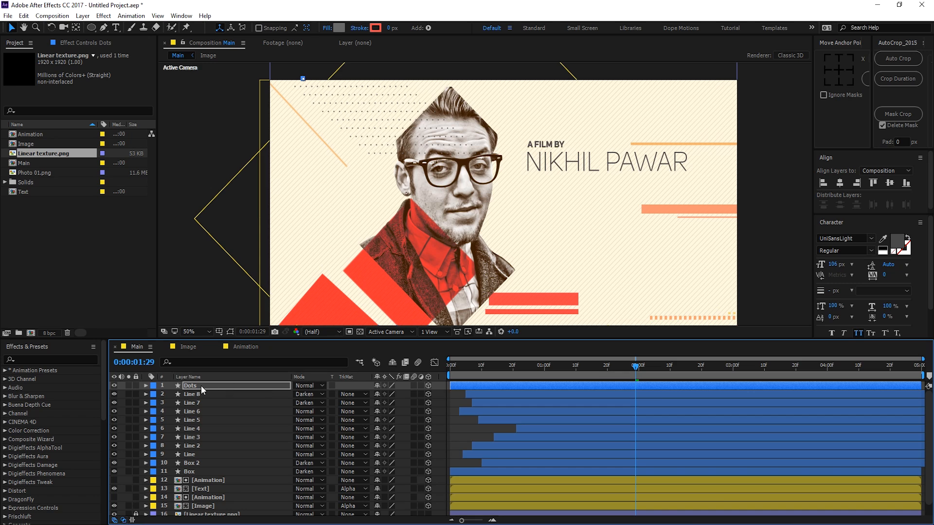
# Step: Place the Dots layer just above Linear texture.png and nudge the pattern slightly left
pyautogui.click(204, 462)
pyautogui.click(212, 514)
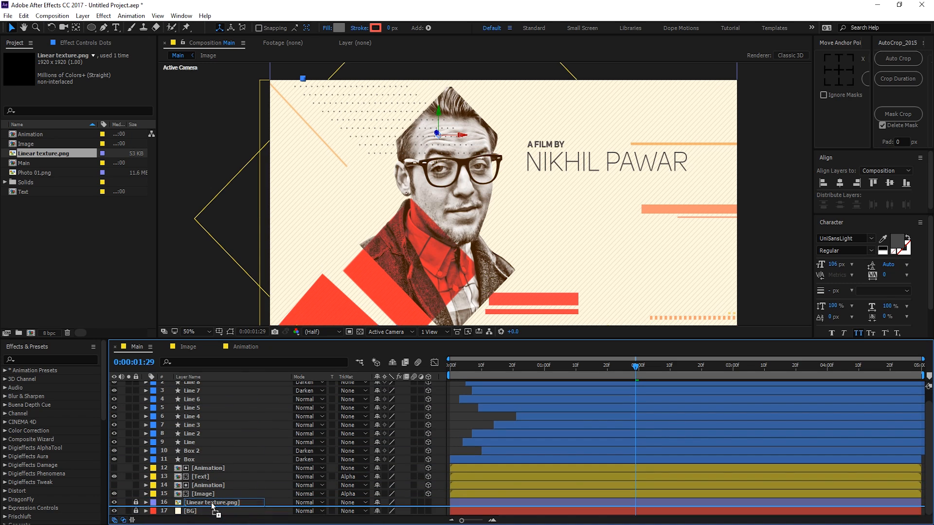
pyautogui.moveTo(212, 505); pyautogui.dragTo(212, 501)
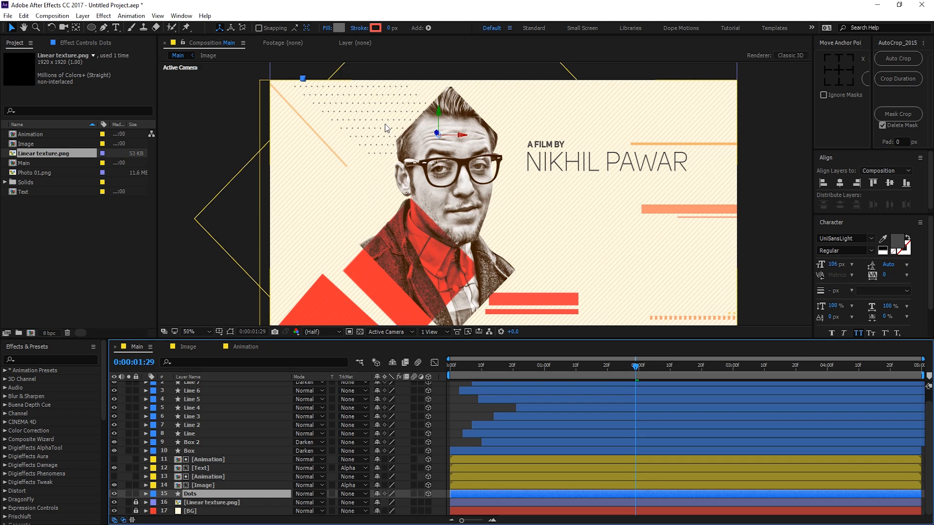
pyautogui.moveTo(386, 126); pyautogui.dragTo(374, 131)
pyautogui.hotkey('ctrl', 'z')
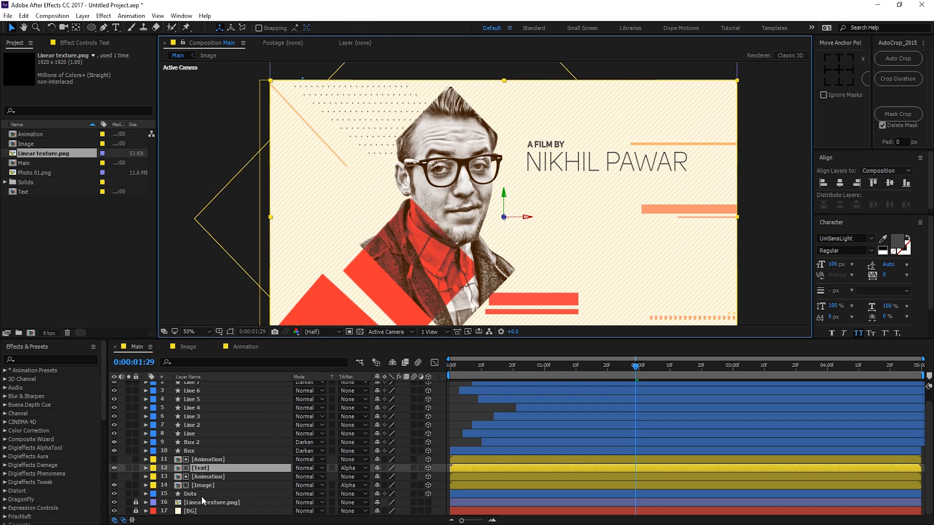
pyautogui.click(201, 495)
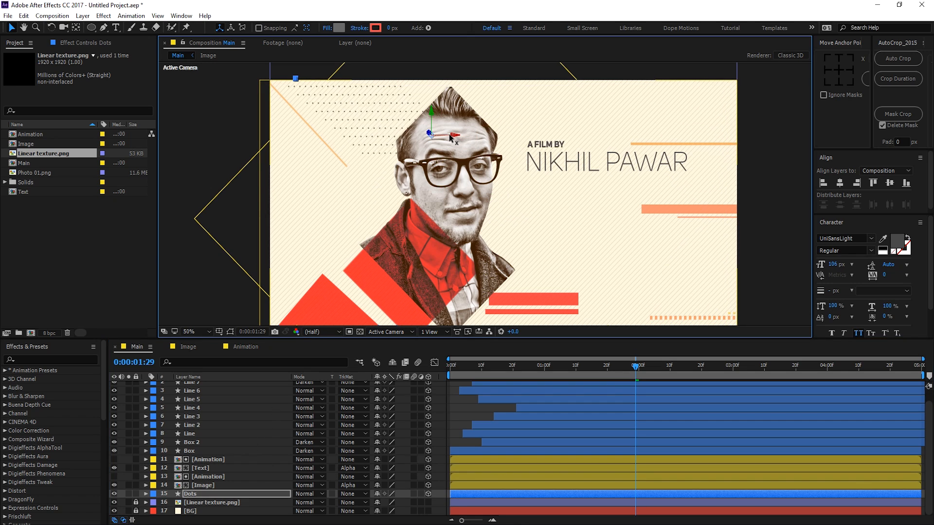
pyautogui.moveTo(457, 136); pyautogui.dragTo(421, 115)
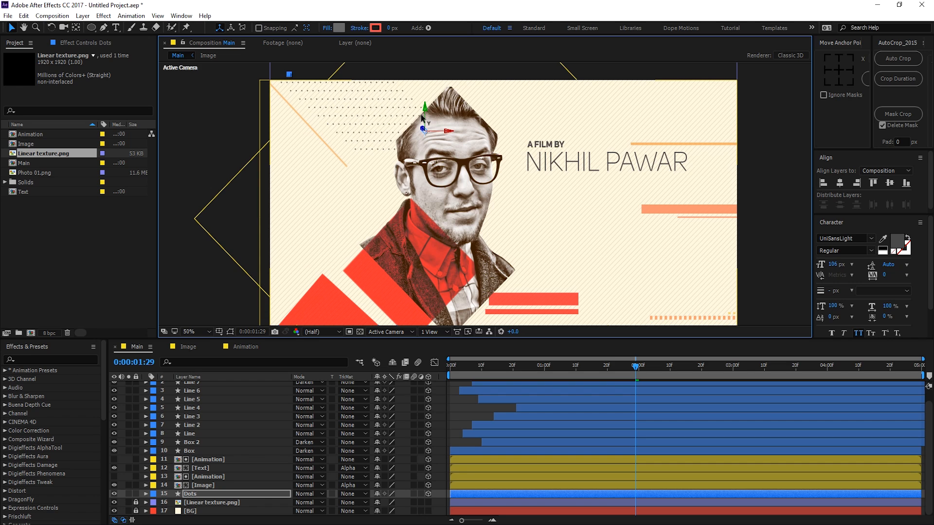
# Step: Lighten the dots' fill to grey 9C9C9C and duplicate the Dots layer
pyautogui.click(340, 28)
pyautogui.moveTo(412, 368); pyautogui.dragTo(349, 351)
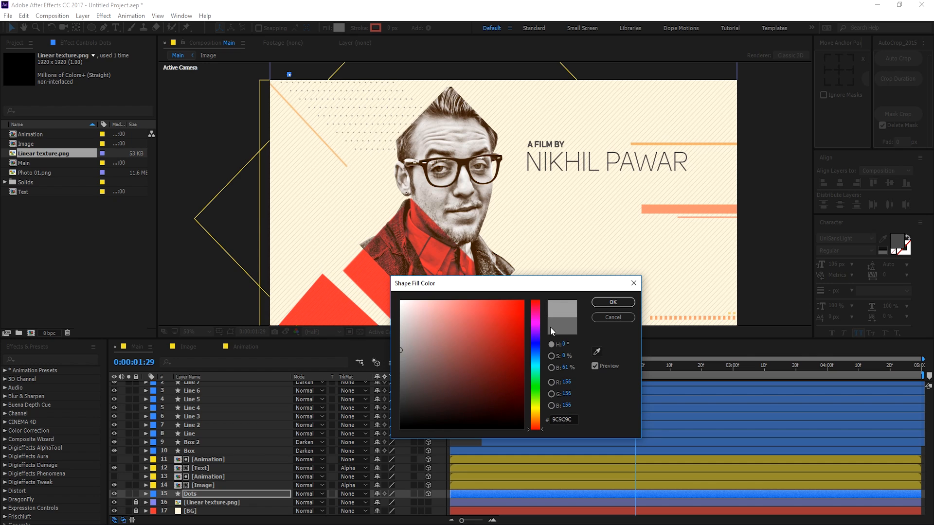
pyautogui.click(604, 306)
pyautogui.click(193, 494)
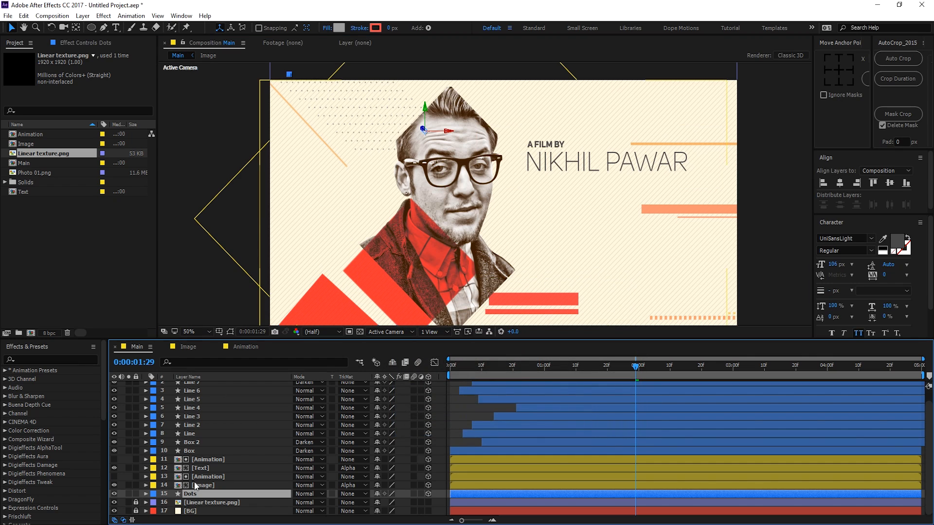
pyautogui.hotkey('ctrl', 'd')
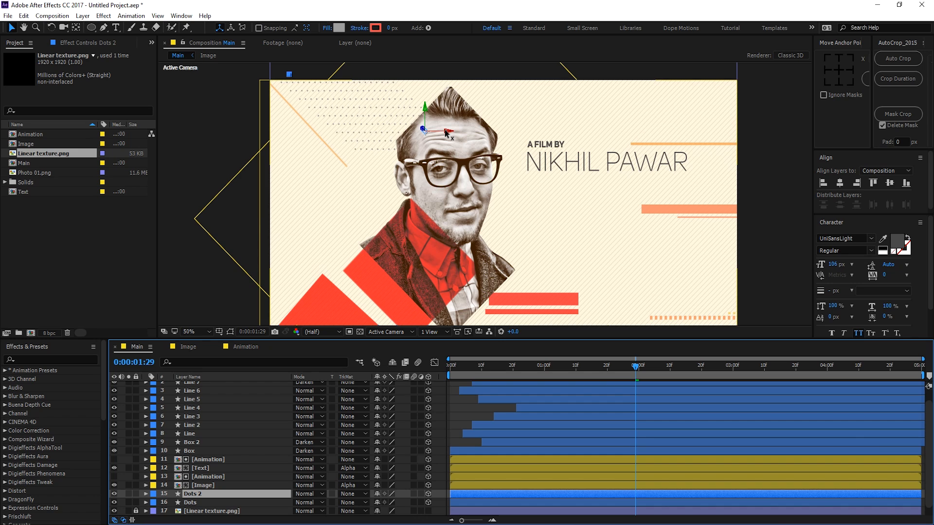
# Step: Move Dots 2 right and down to the frame's bottom right beside the lower bars
pyautogui.moveTo(450, 131); pyautogui.dragTo(652, 134)
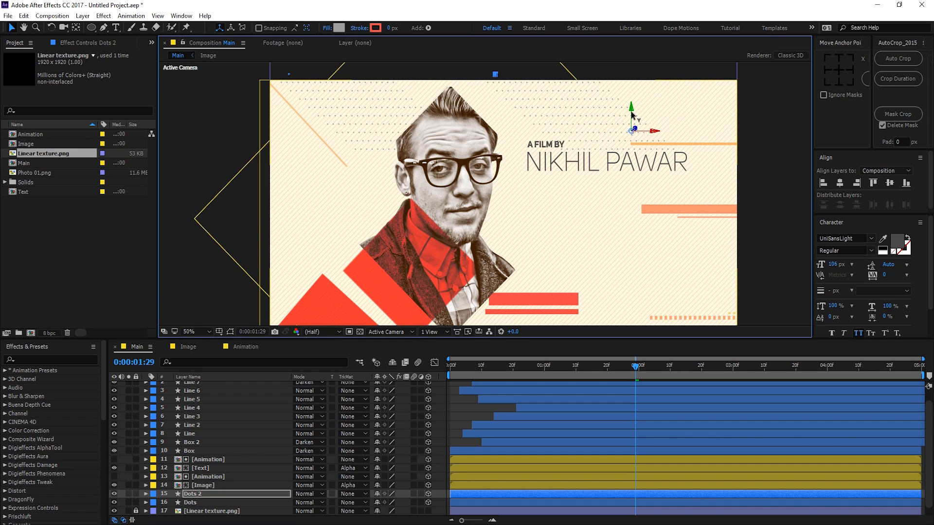
pyautogui.moveTo(631, 115); pyautogui.dragTo(651, 324)
pyautogui.moveTo(662, 277); pyautogui.dragTo(636, 255)
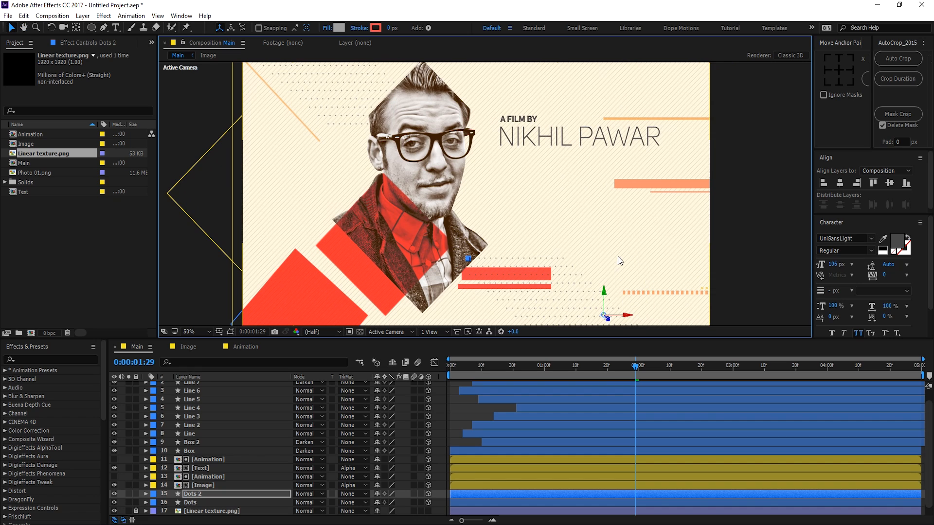
pyautogui.moveTo(630, 296); pyautogui.dragTo(645, 321)
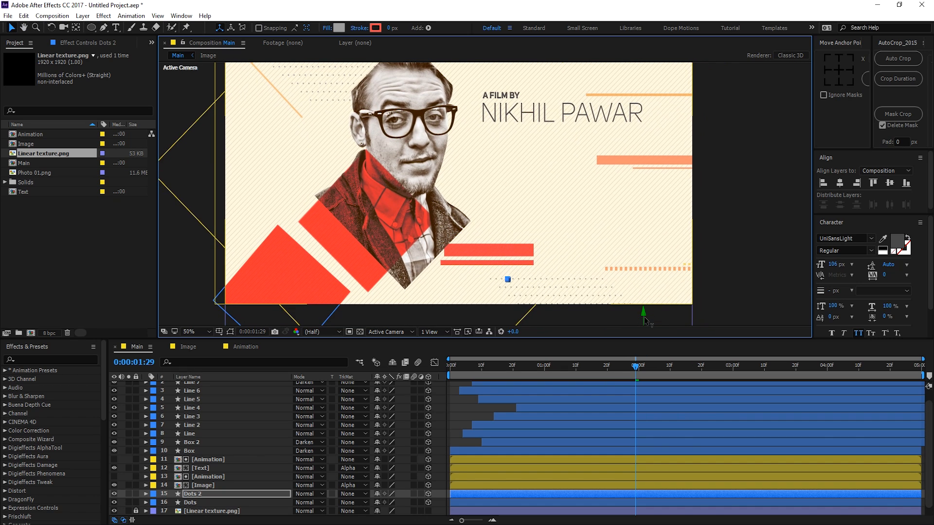
pyautogui.moveTo(557, 261); pyautogui.dragTo(547, 229)
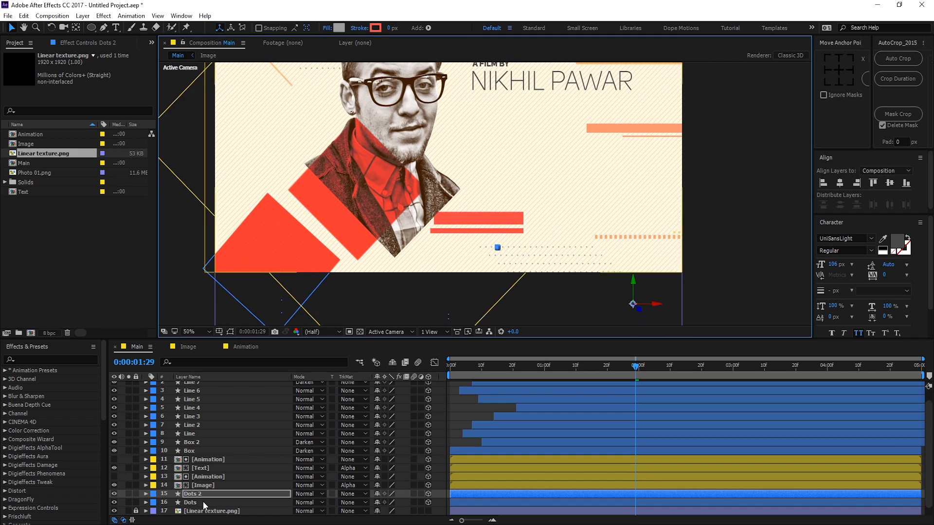
pyautogui.moveTo(469, 369); pyautogui.dragTo(642, 371)
pyautogui.moveTo(421, 233); pyautogui.dragTo(482, 285)
pyautogui.scroll(-1, 452, 280)
pyautogui.press('v')
pyautogui.click(640, 264)
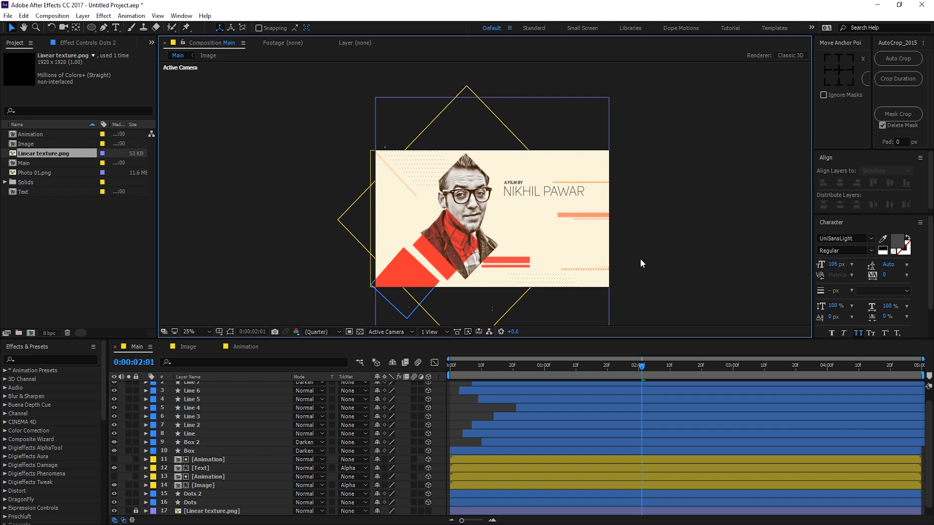
# Step: End the work area at 0:00:03:20, preview it, and return the view to 50%
pyautogui.moveTo(483, 242); pyautogui.dragTo(487, 216)
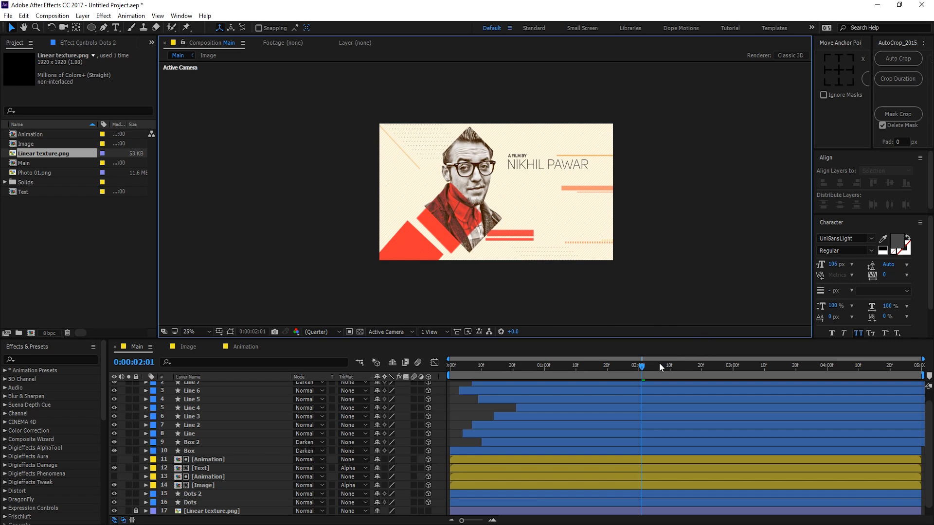
pyautogui.moveTo(660, 364); pyautogui.dragTo(795, 375)
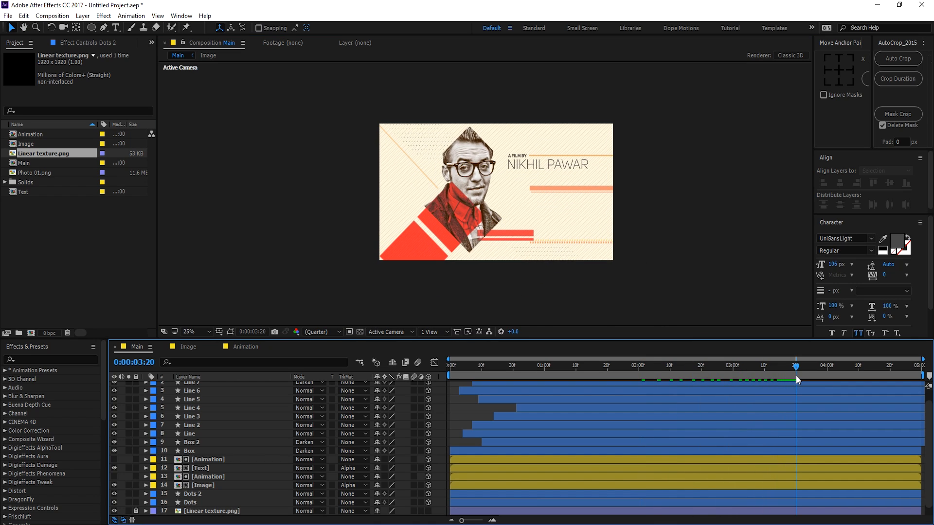
pyautogui.press('n')
pyautogui.press('space')
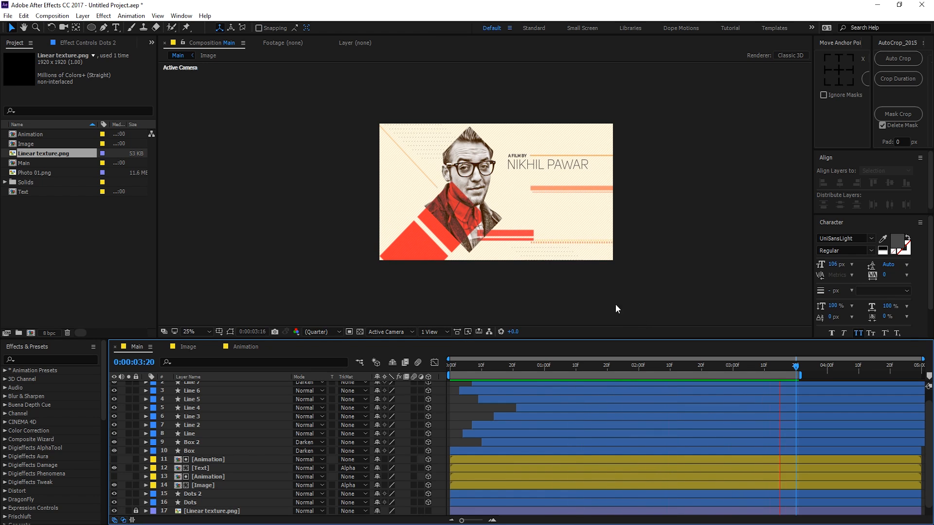
pyautogui.click(702, 367)
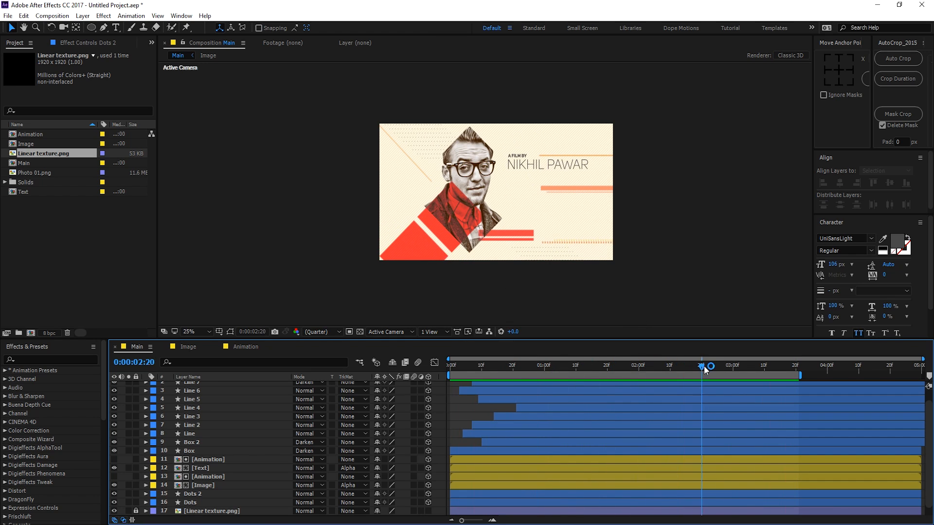
pyautogui.moveTo(703, 367); pyautogui.dragTo(739, 366)
pyautogui.scroll(2, 424, 206)
pyautogui.moveTo(425, 206); pyautogui.dragTo(424, 201)
pyautogui.scroll(1, 234, 419)
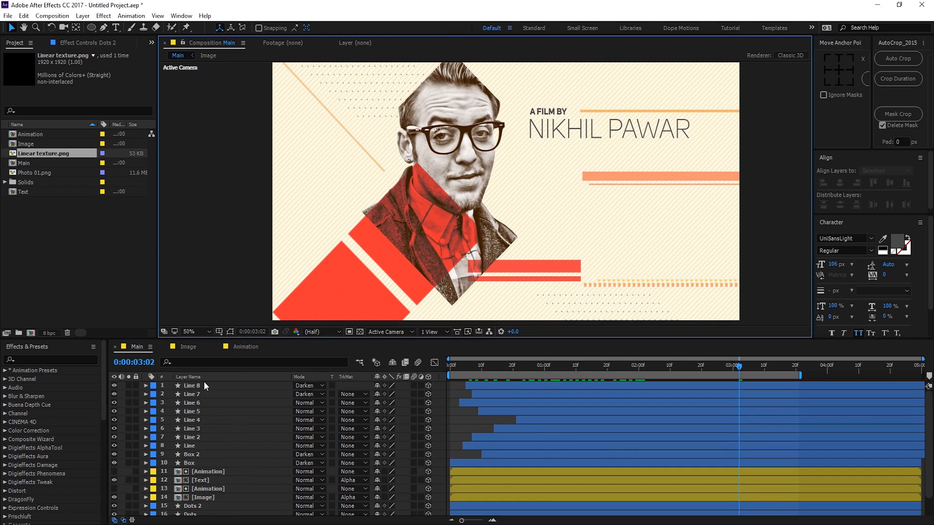
# Step: Duplicate Line 6 to create Line 9
pyautogui.click(230, 331)
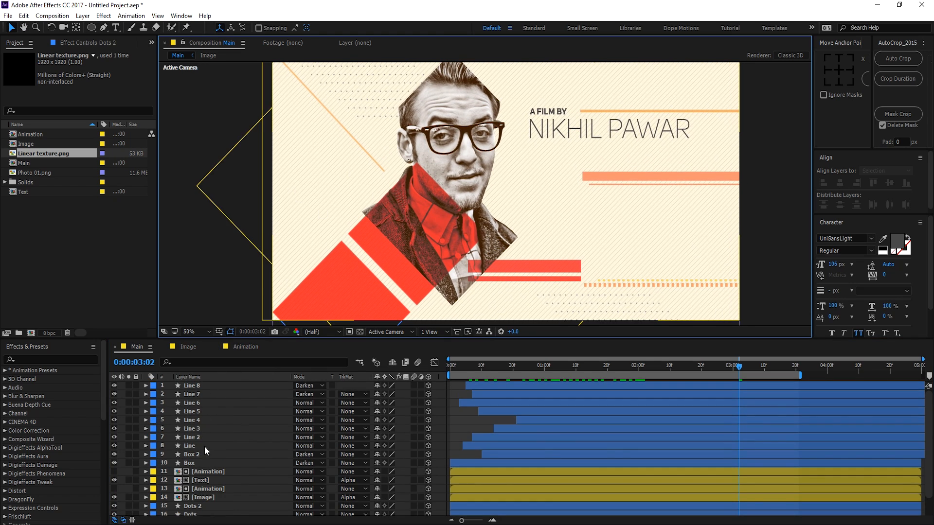
pyautogui.click(205, 384)
pyautogui.click(200, 396)
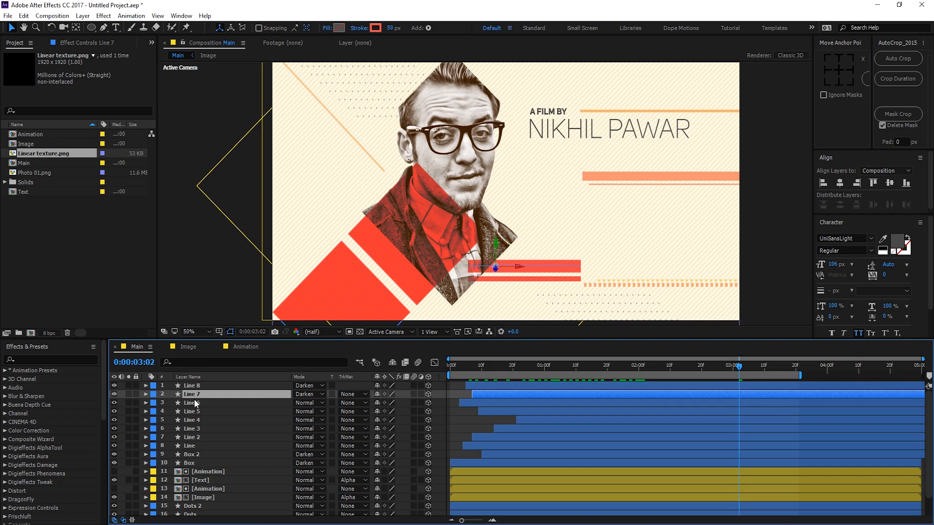
pyautogui.click(196, 403)
pyautogui.hotkey('ctrl', 'd')
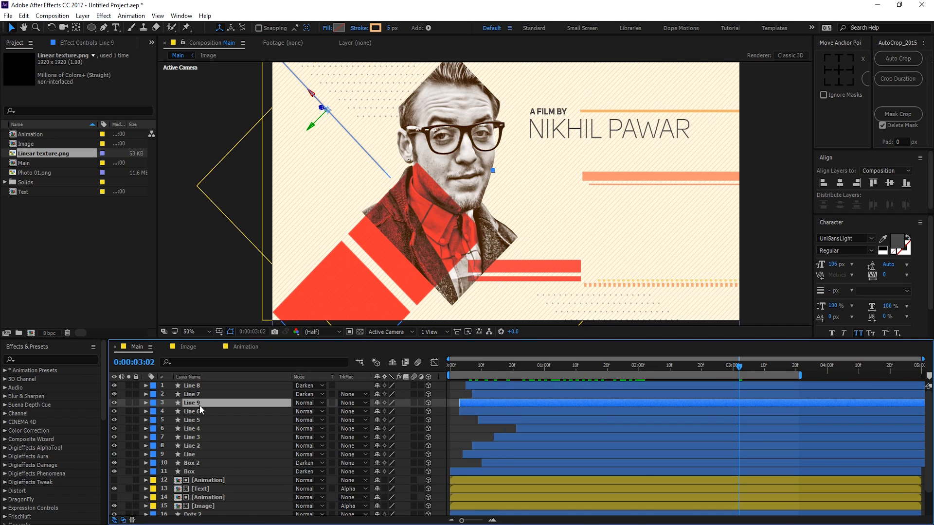
pyautogui.click(375, 28)
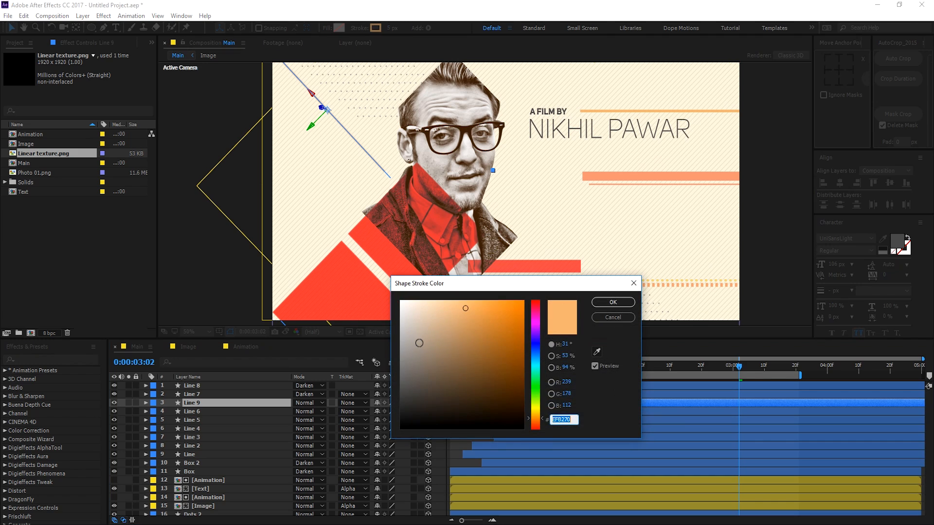
pyautogui.click(611, 302)
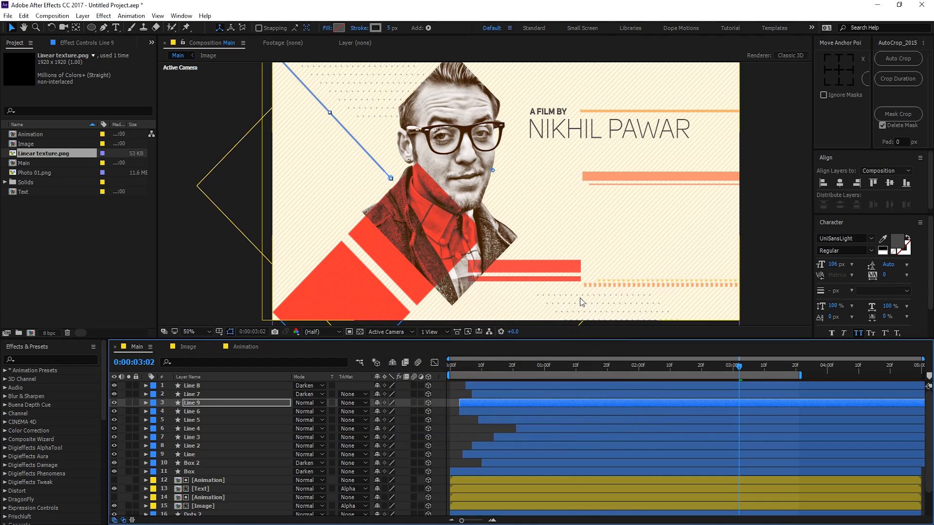
# Step: Set Line 9's Z Rotation to 0 and move it lower on the frame's left side
pyautogui.press('r')
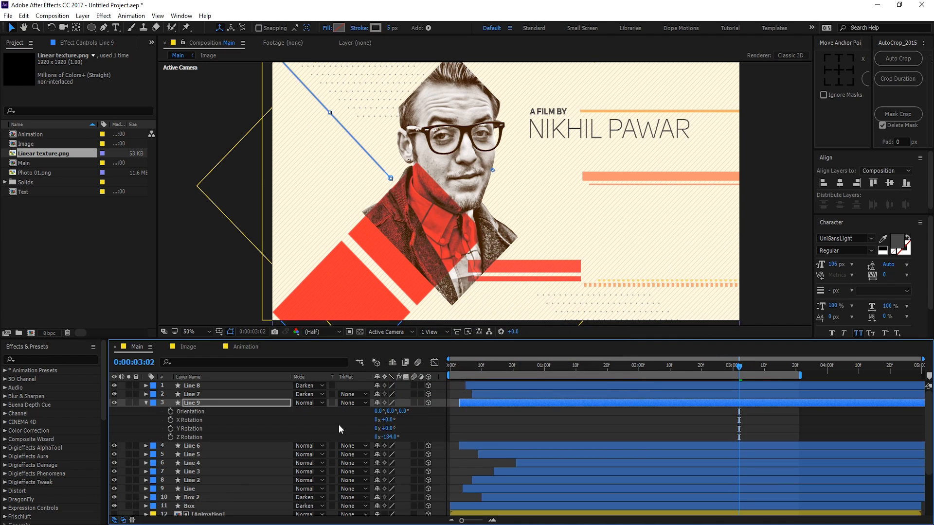
pyautogui.click(389, 436)
pyautogui.write('0')
pyautogui.press('Return')
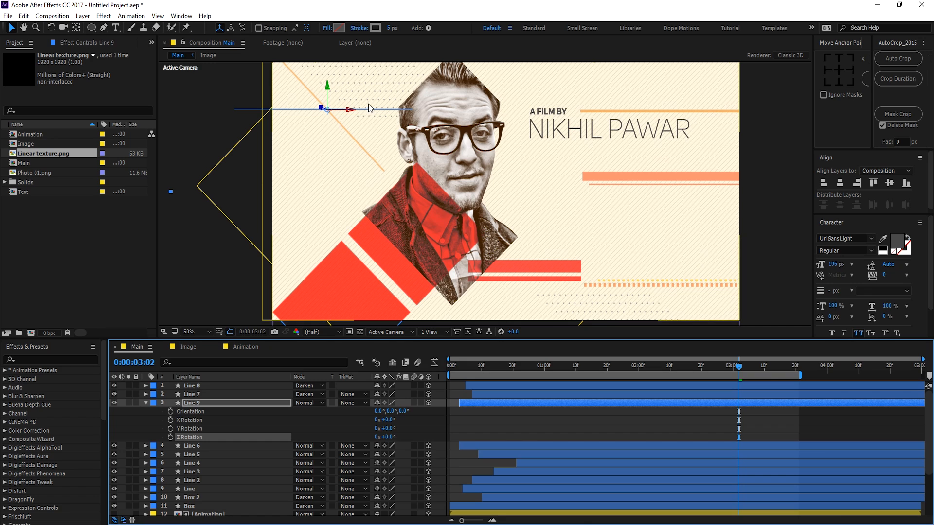
pyautogui.moveTo(325, 90); pyautogui.dragTo(293, 214)
# Step: Give Line 9 a 2 px stroke and duplicate it as Line 10
pyautogui.click(389, 28)
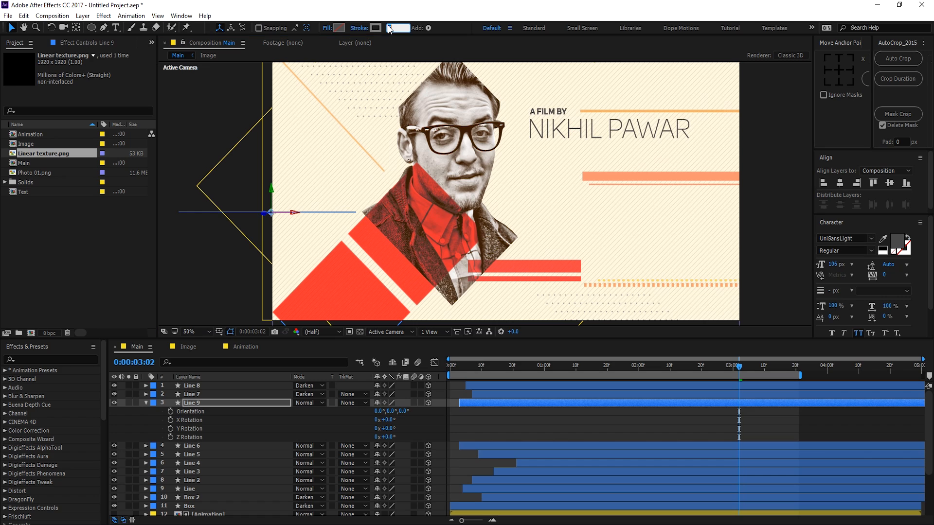
pyautogui.click(519, 419)
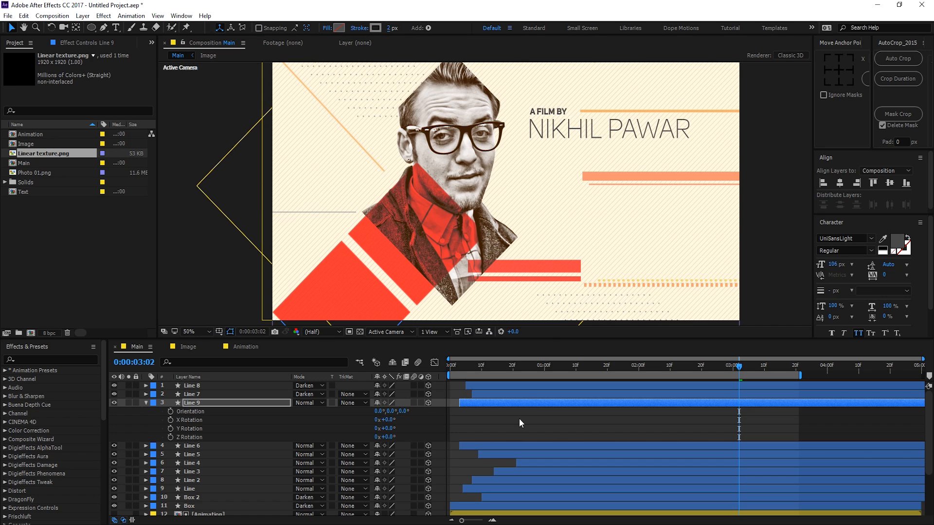
pyautogui.click(191, 404)
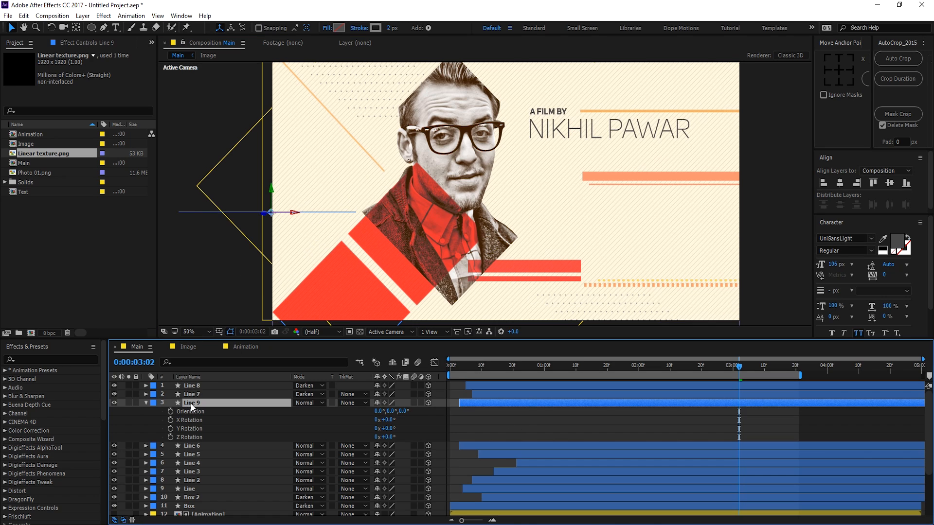
pyautogui.hotkey('ctrl', 'd')
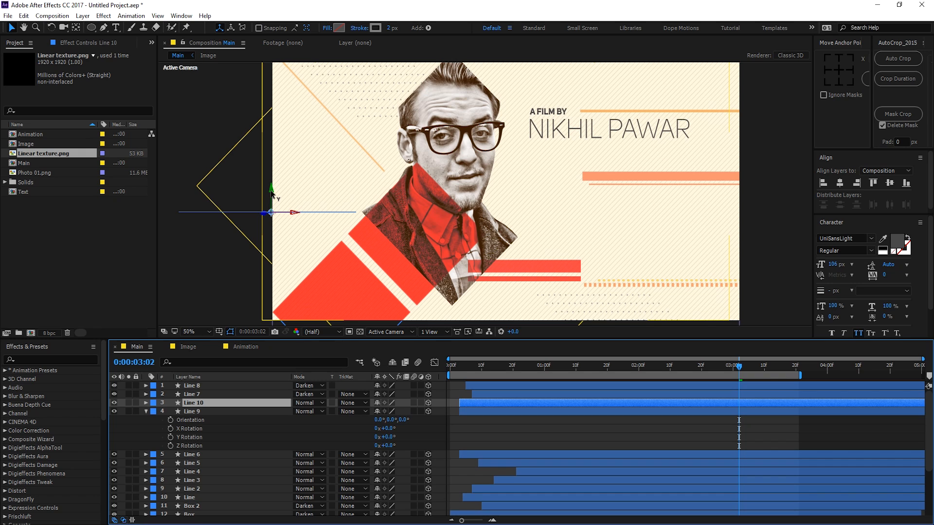
# Step: Duplicate the line into Lines 11 and 12, stacking each slightly below the previous one
pyautogui.moveTo(271, 195); pyautogui.dragTo(272, 200)
pyautogui.hotkey('ctrl', 'd')
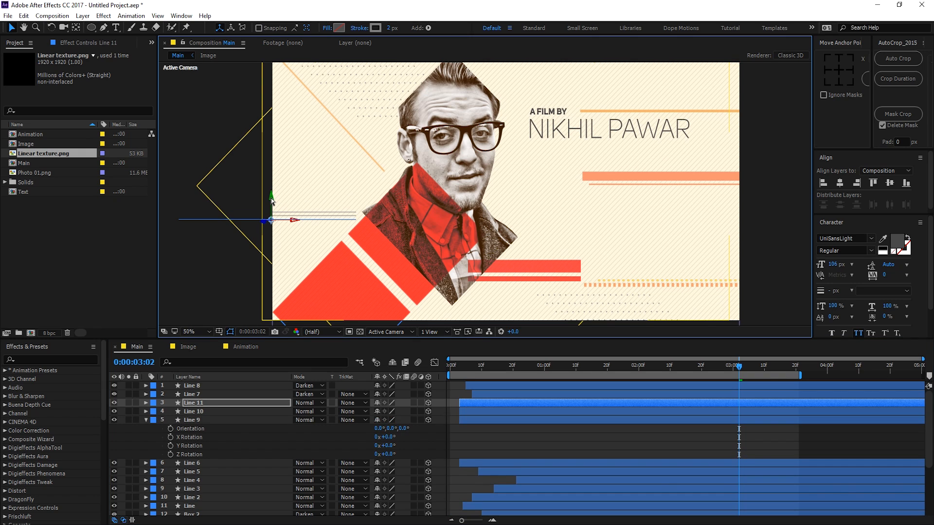
pyautogui.hotkey('ctrl', 's')
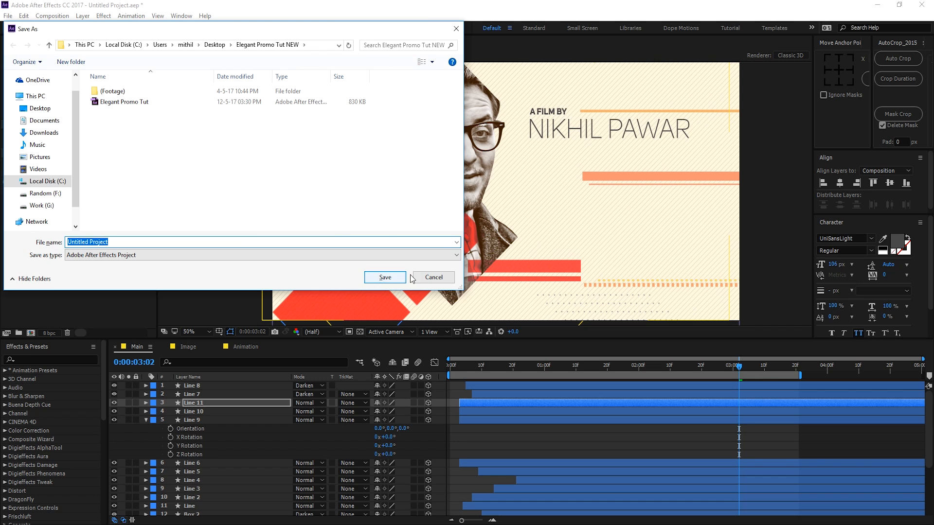
pyautogui.click(425, 276)
pyautogui.hotkey('ctrl', 'd')
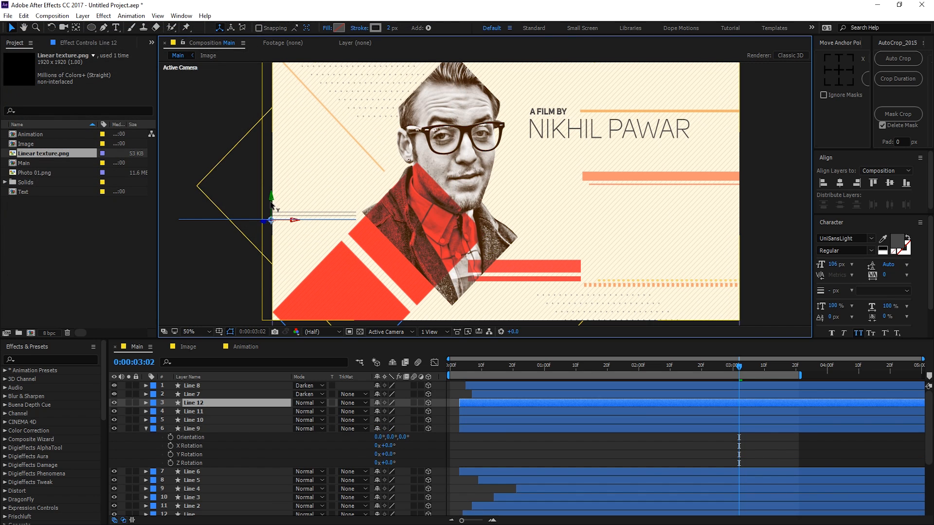
pyautogui.moveTo(271, 205); pyautogui.dragTo(272, 209)
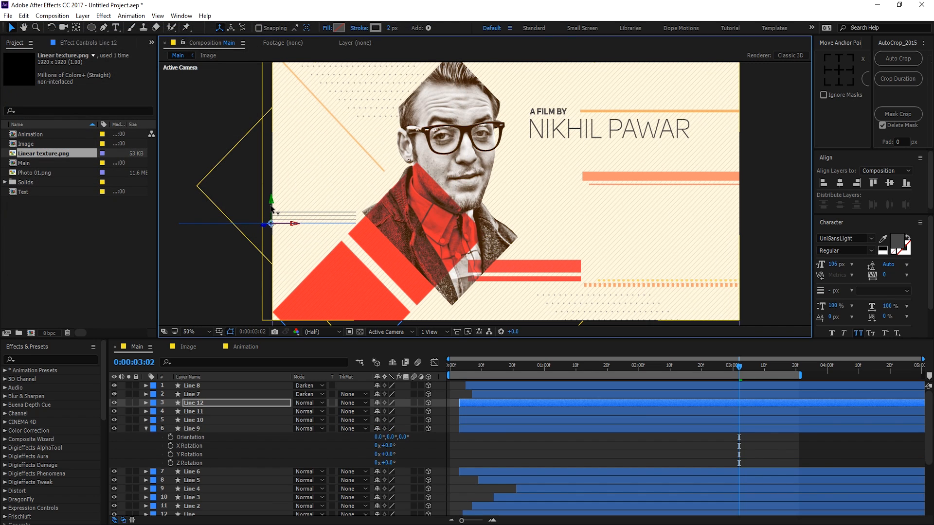
pyautogui.click(593, 458)
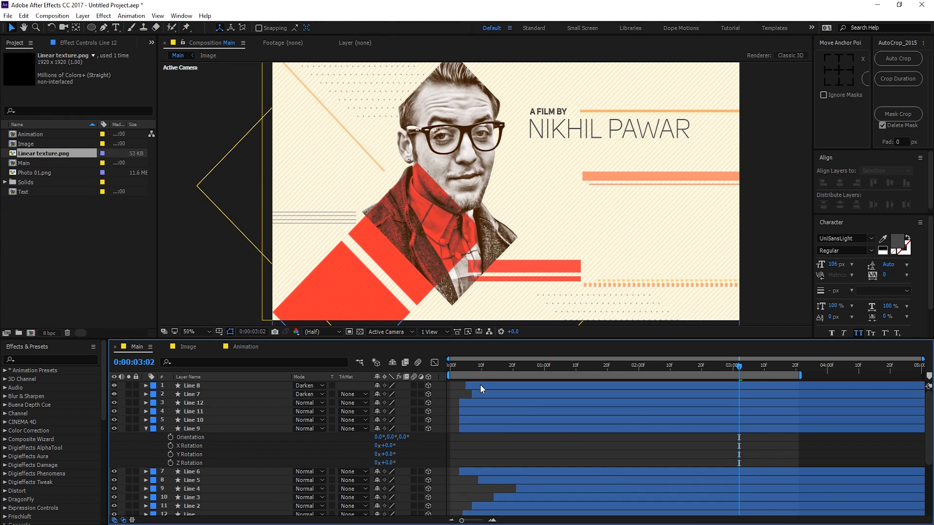
# Step: Stagger Lines 11 and 12 so each starts a few frames later
pyautogui.click(480, 411)
pyautogui.moveTo(477, 411); pyautogui.dragTo(503, 404)
pyautogui.click(459, 402)
pyautogui.moveTo(452, 365); pyautogui.dragTo(607, 375)
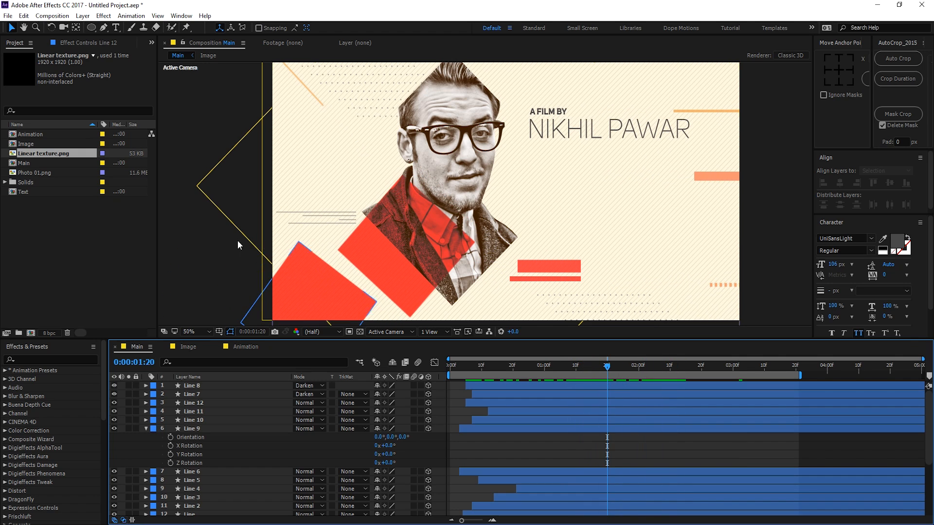
# Step: Set Z Rotation to 180° on all four lines, Lines 9–12
pyautogui.click(143, 430)
pyautogui.click(208, 406)
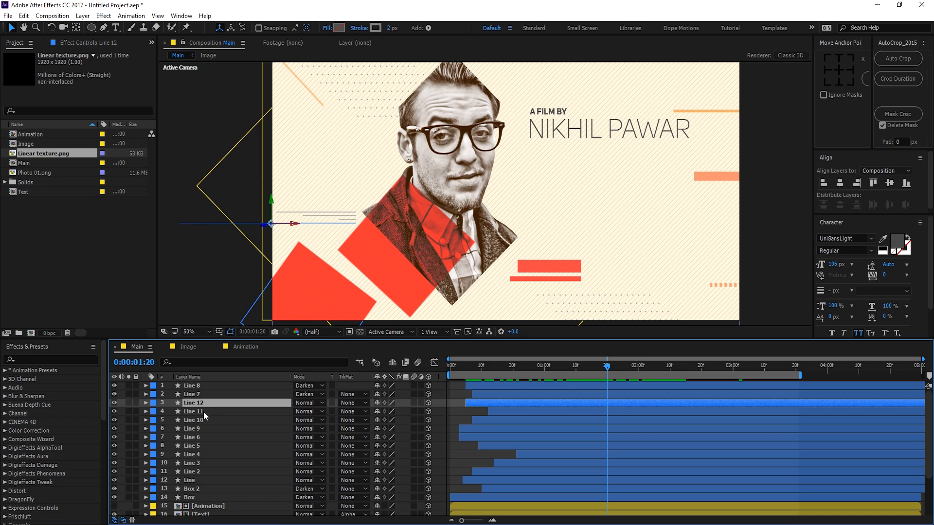
pyautogui.keyDown('shift'); pyautogui.click(197, 428); pyautogui.keyUp('shift')
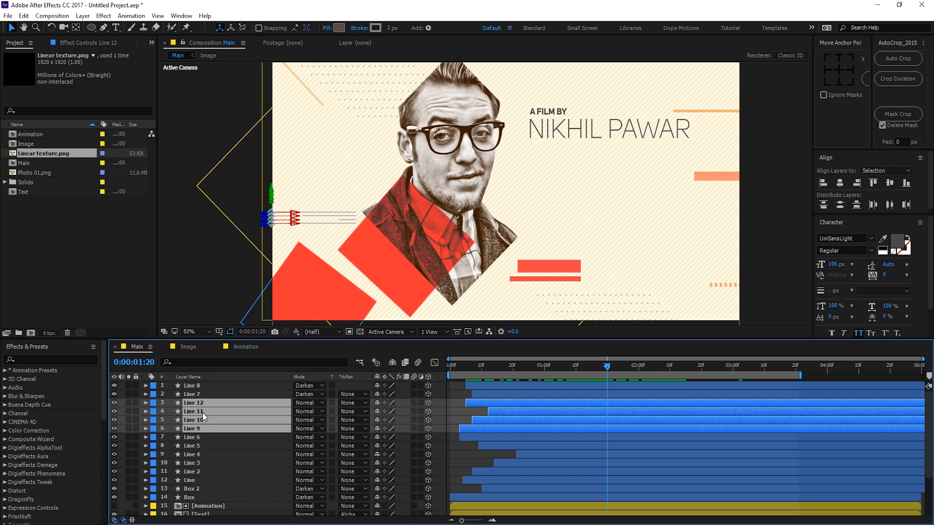
pyautogui.press('r')
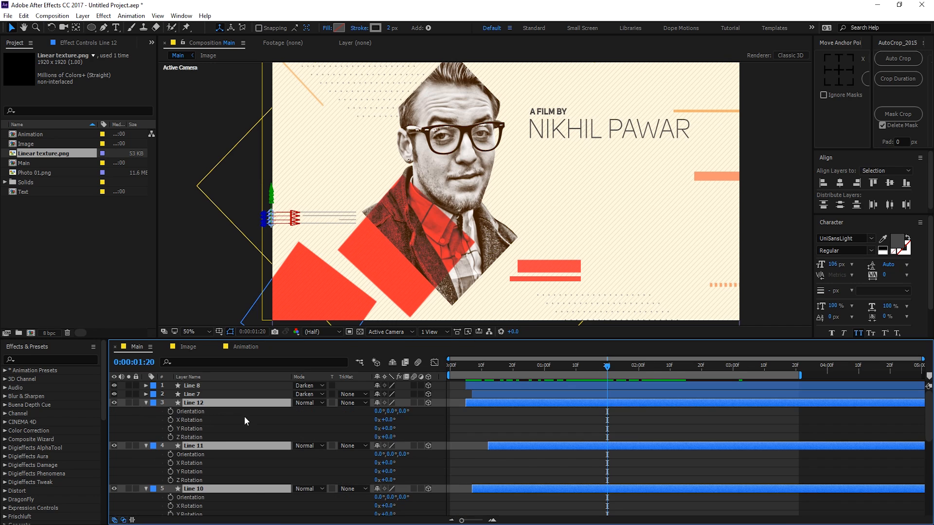
pyautogui.moveTo(392, 437); pyautogui.dragTo(470, 430)
pyautogui.click(390, 437)
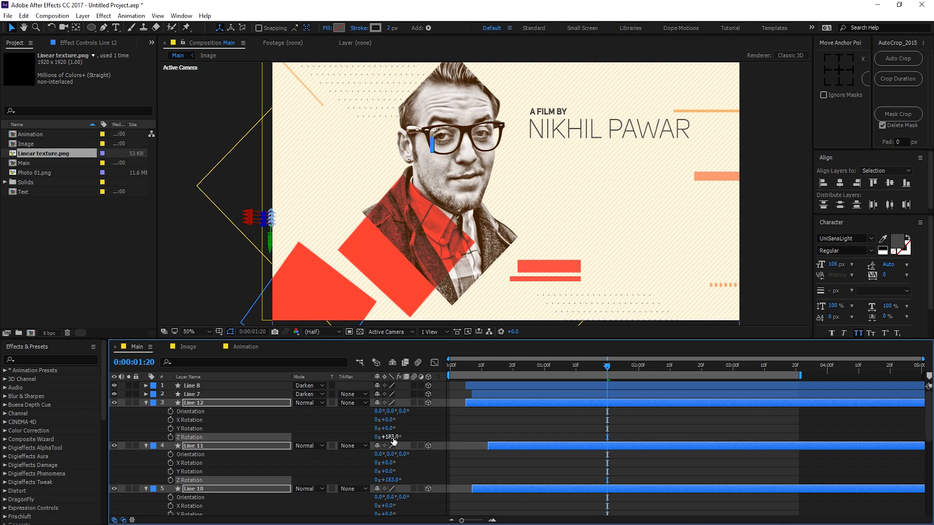
pyautogui.write('180')
pyautogui.press('Return')
pyautogui.press('u')
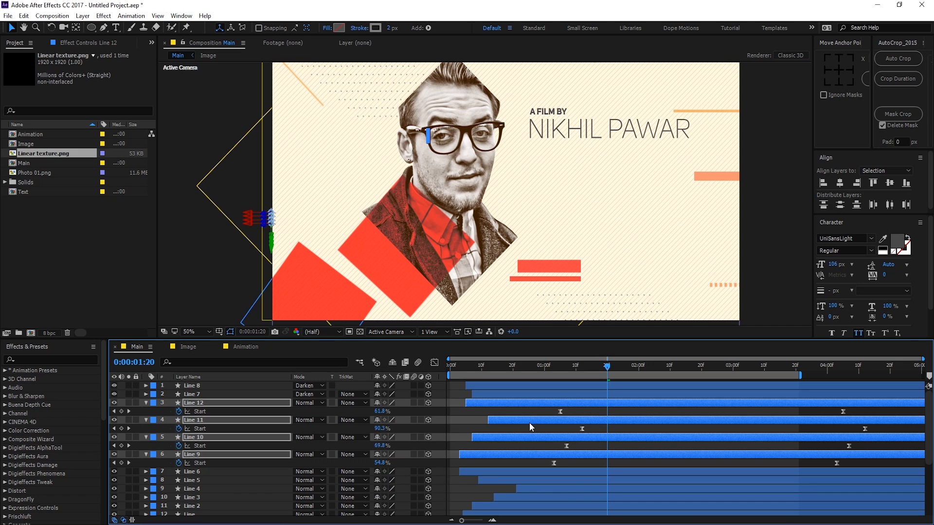
pyautogui.press('u')
pyautogui.click(468, 458)
# Step: Shift the four lines slightly left and preview their animation
pyautogui.moveTo(489, 369); pyautogui.dragTo(831, 374)
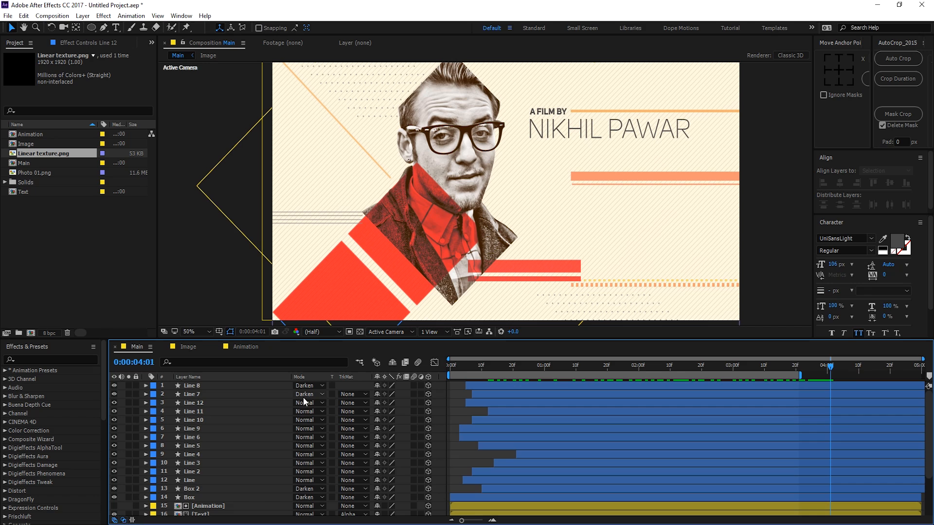
pyautogui.click(195, 401)
pyautogui.keyDown('shift'); pyautogui.click(199, 429); pyautogui.keyUp('shift')
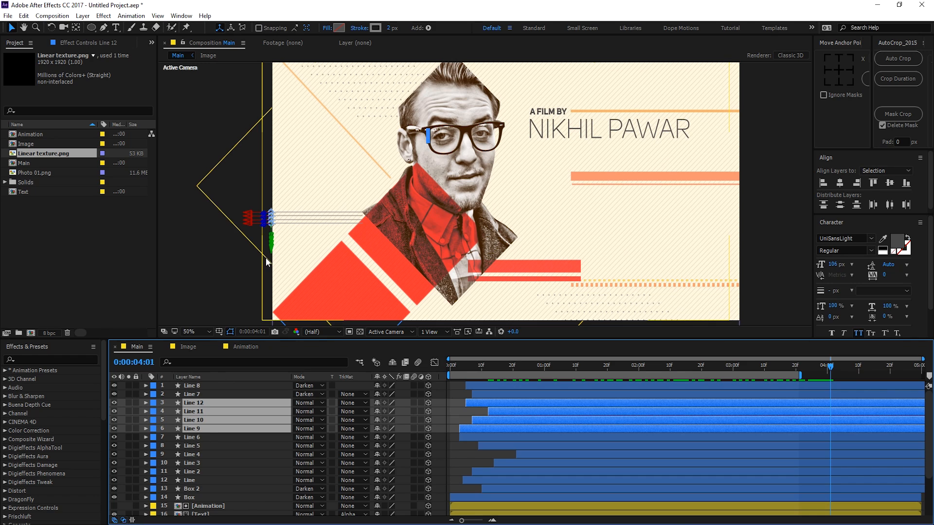
pyautogui.moveTo(255, 219); pyautogui.dragTo(246, 219)
pyautogui.click(456, 445)
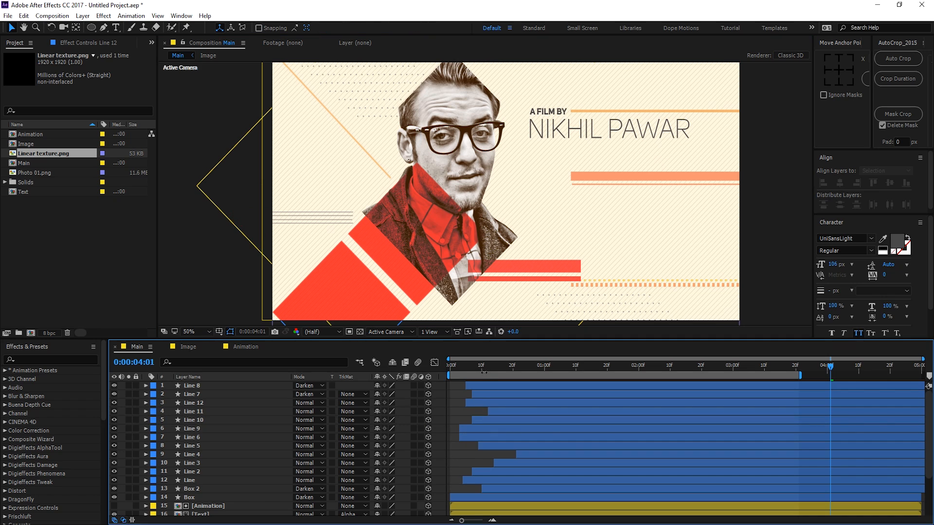
pyautogui.moveTo(500, 368); pyautogui.dragTo(803, 373)
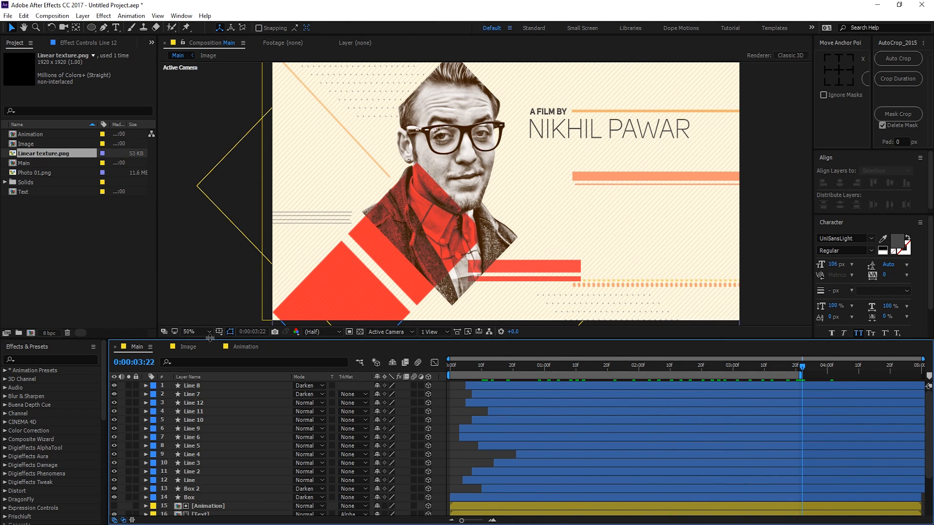
pyautogui.moveTo(210, 341); pyautogui.dragTo(209, 258)
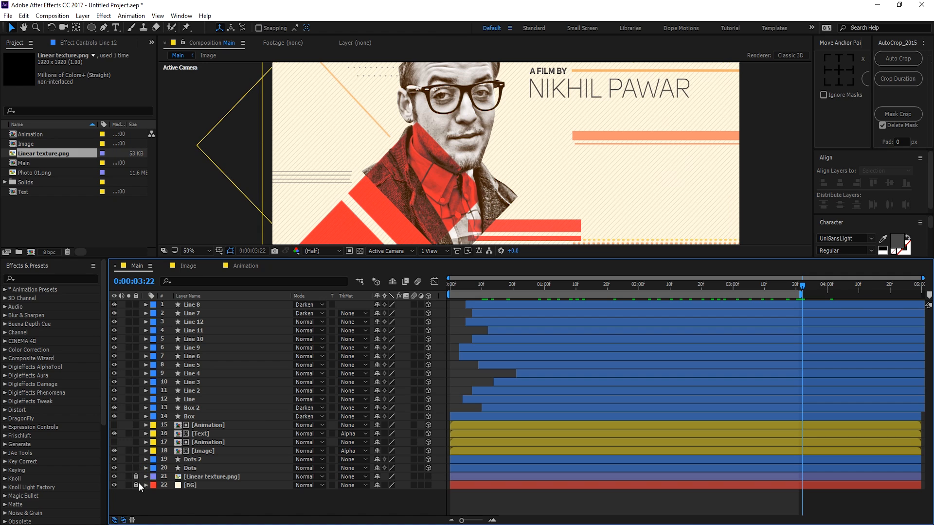
# Step: Add a new camera layer, Camera 1, using the 50mm preset
pyautogui.scroll(-2, 419, 182)
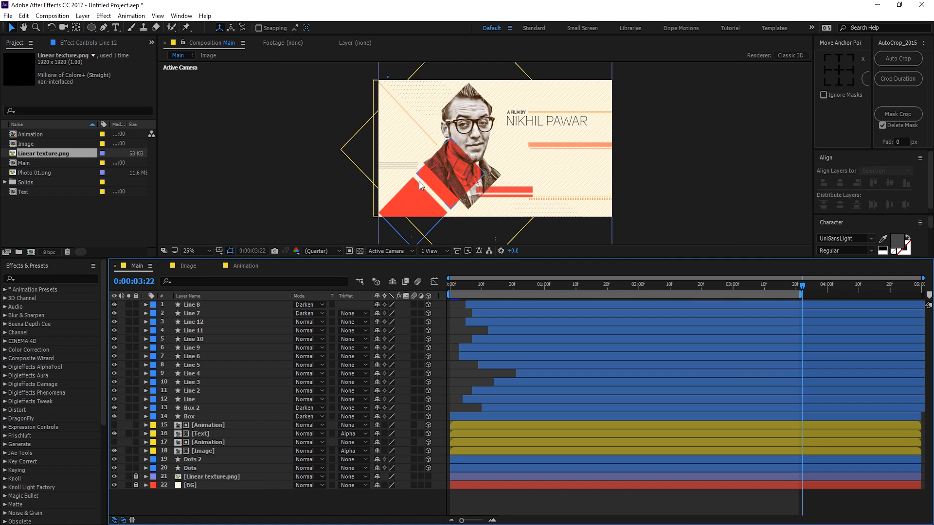
pyautogui.rightClick(214, 493)
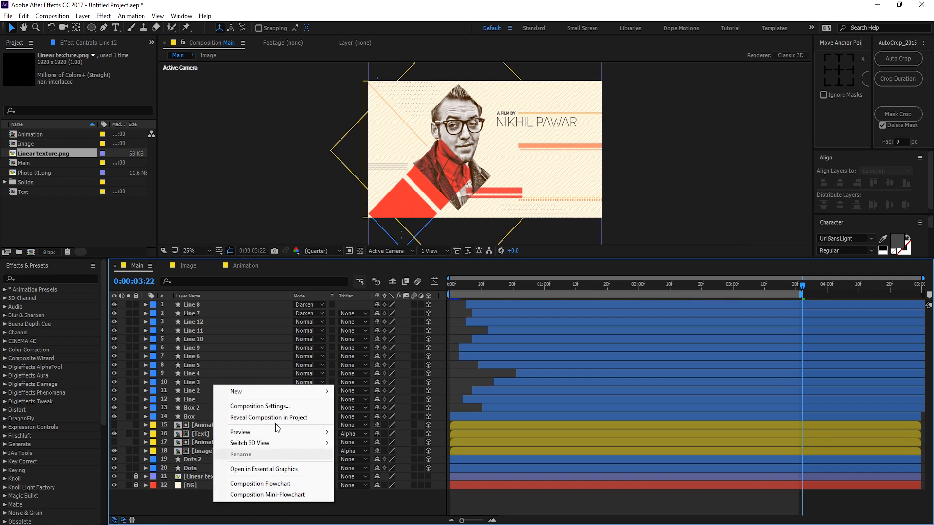
pyautogui.moveTo(284, 394)
pyautogui.click(373, 438)
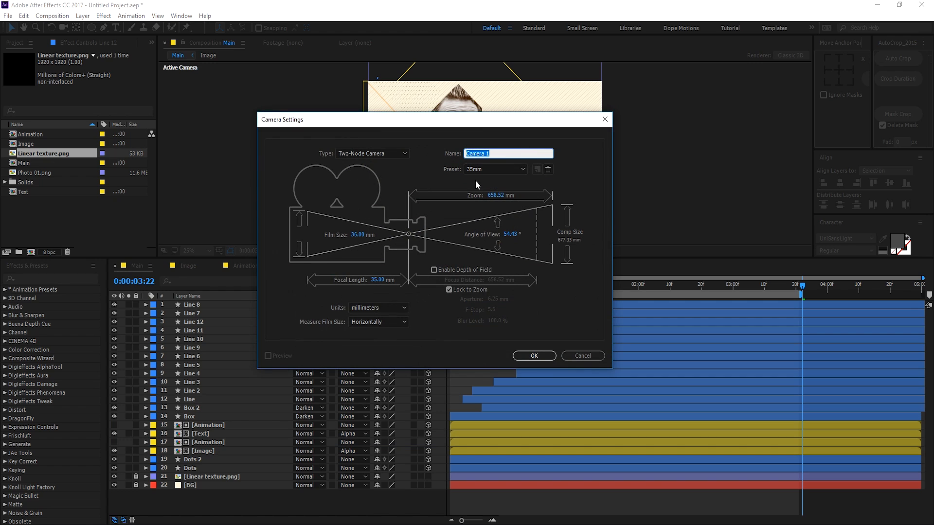
pyautogui.click(484, 170)
pyautogui.click(500, 249)
pyautogui.click(524, 356)
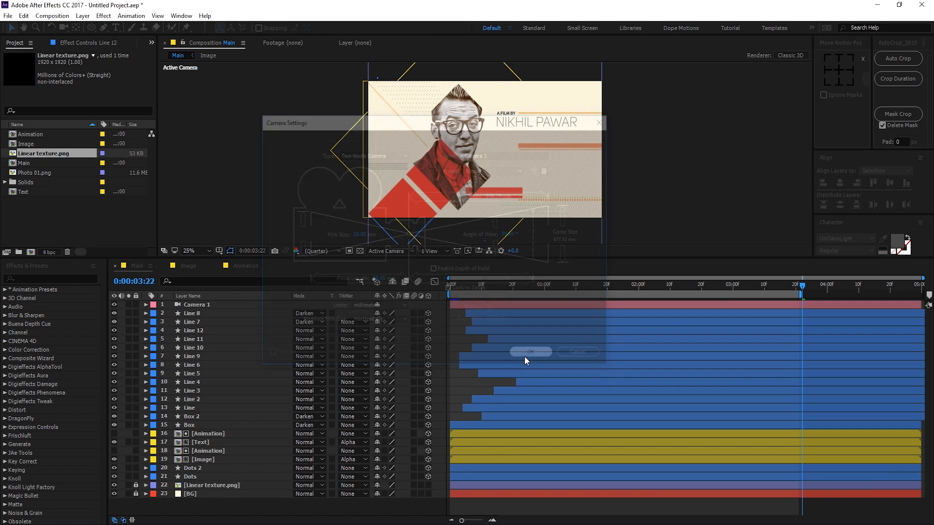
pyautogui.rightClick(180, 514)
pyautogui.moveTo(256, 398)
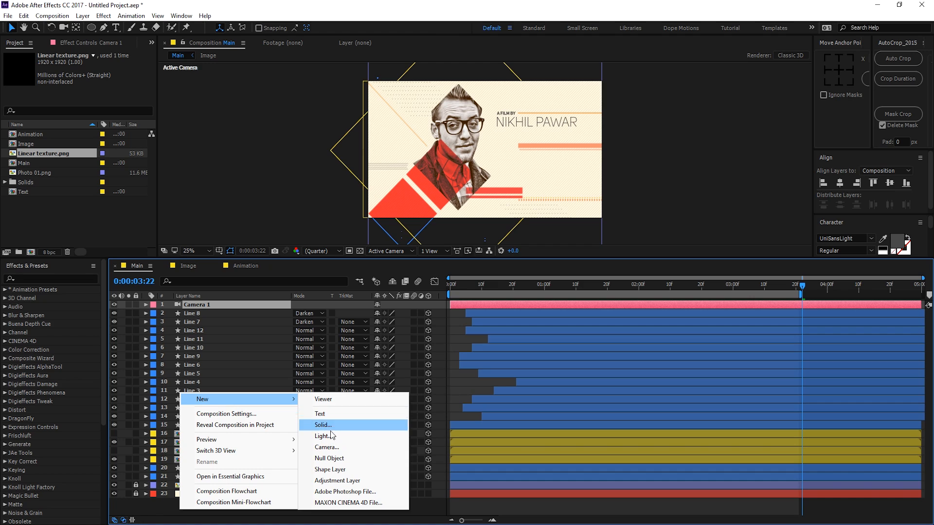
# Step: Add Null 1, show the Parent column, and parent Camera 1 to Null 1
pyautogui.click(329, 458)
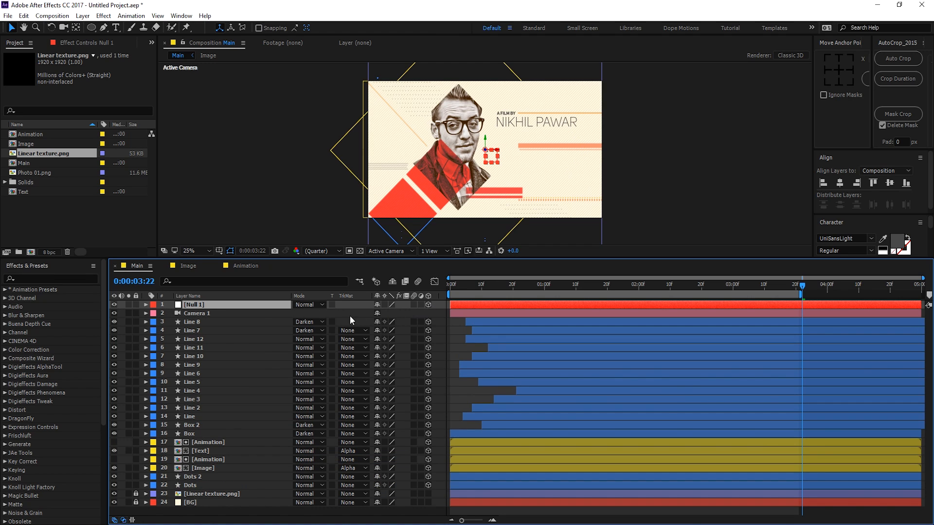
pyautogui.click(221, 313)
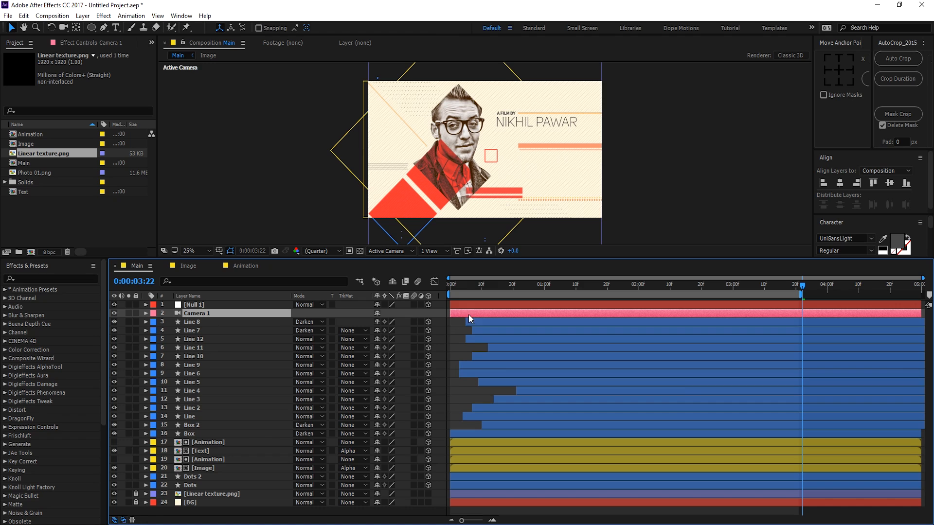
pyautogui.rightClick(443, 299)
pyautogui.moveTo(494, 328)
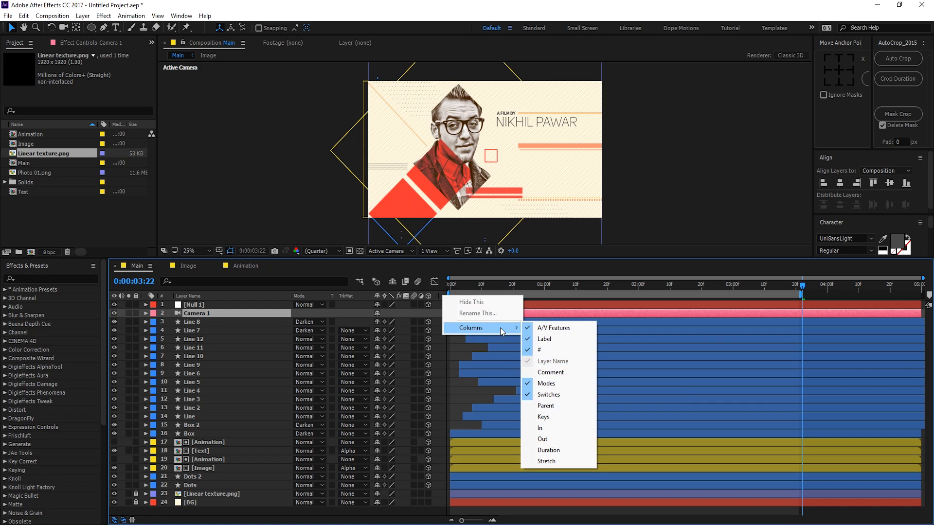
pyautogui.click(552, 409)
pyautogui.moveTo(443, 314); pyautogui.dragTo(203, 307)
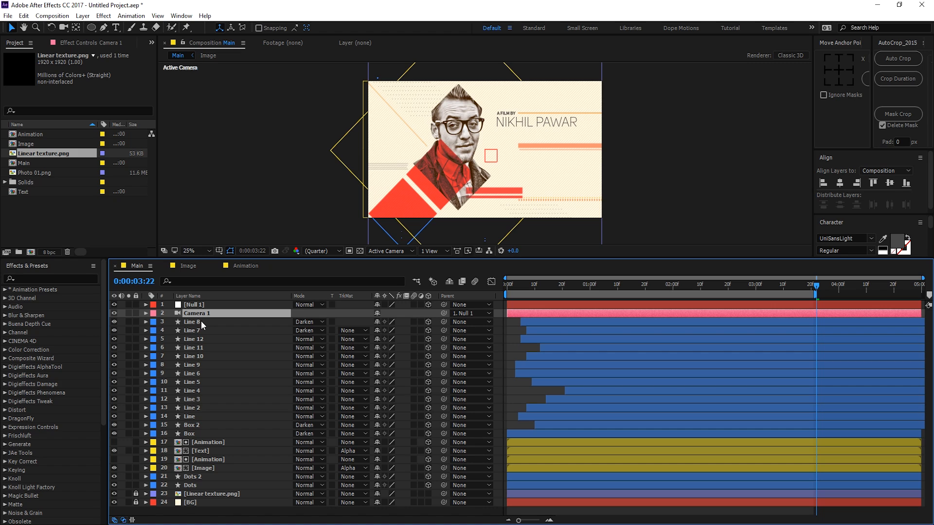
pyautogui.click(194, 305)
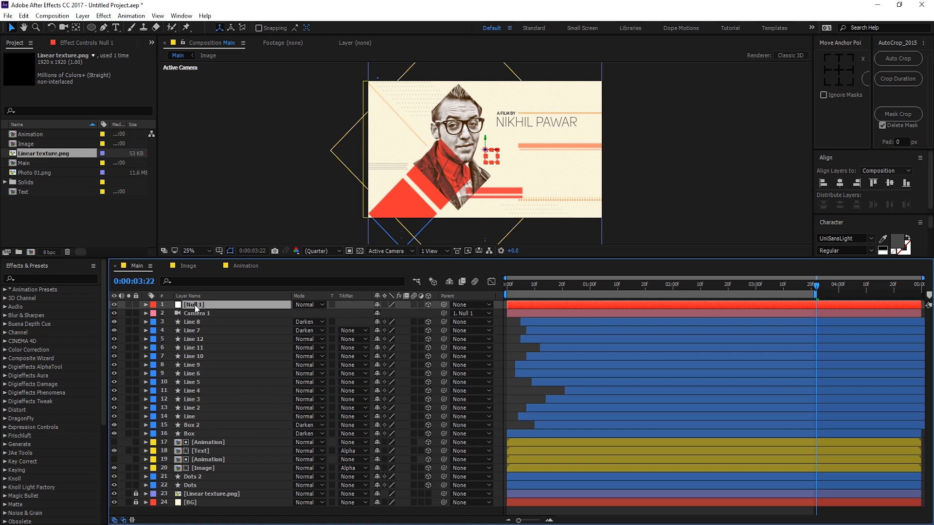
# Step: Keyframe Null 1's Position at one second and push its Z to 1703 at the start
pyautogui.press('p')
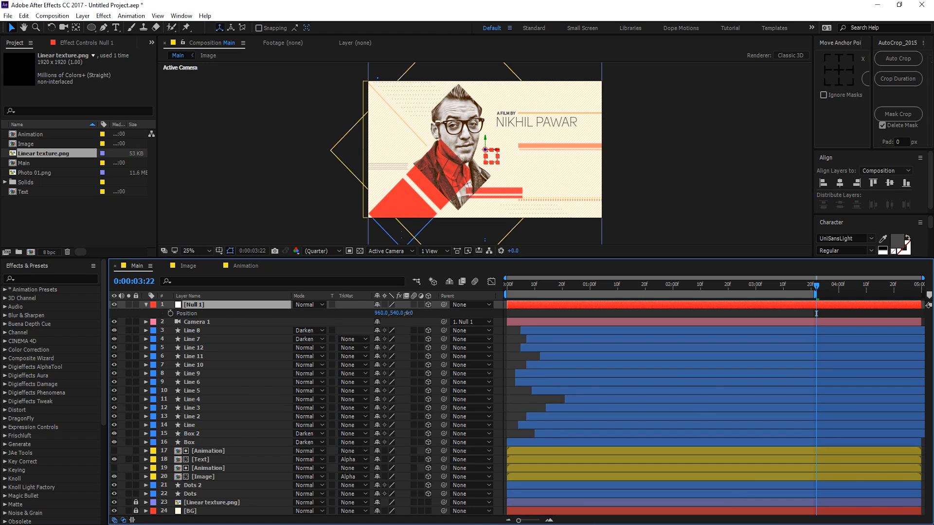
pyautogui.moveTo(408, 312); pyautogui.dragTo(591, 288)
pyautogui.hotkey('ctrl', 'z')
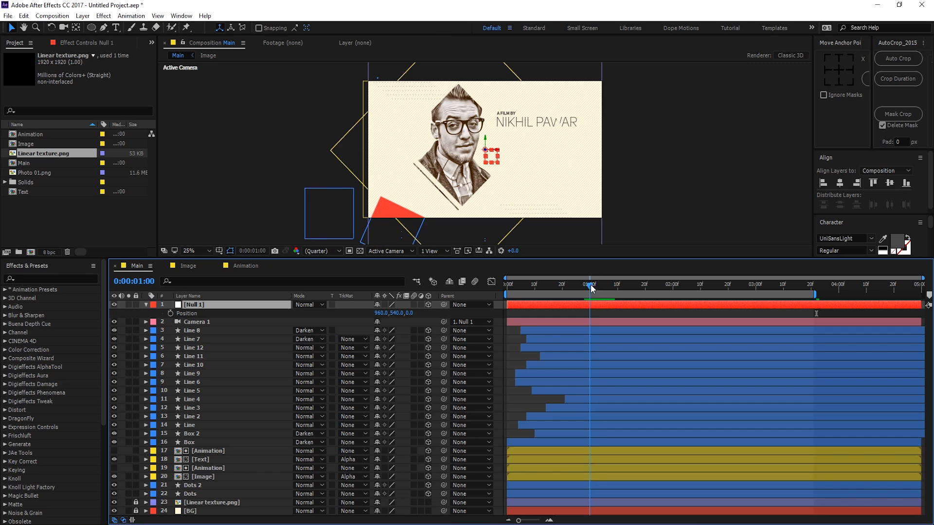
pyautogui.click(170, 314)
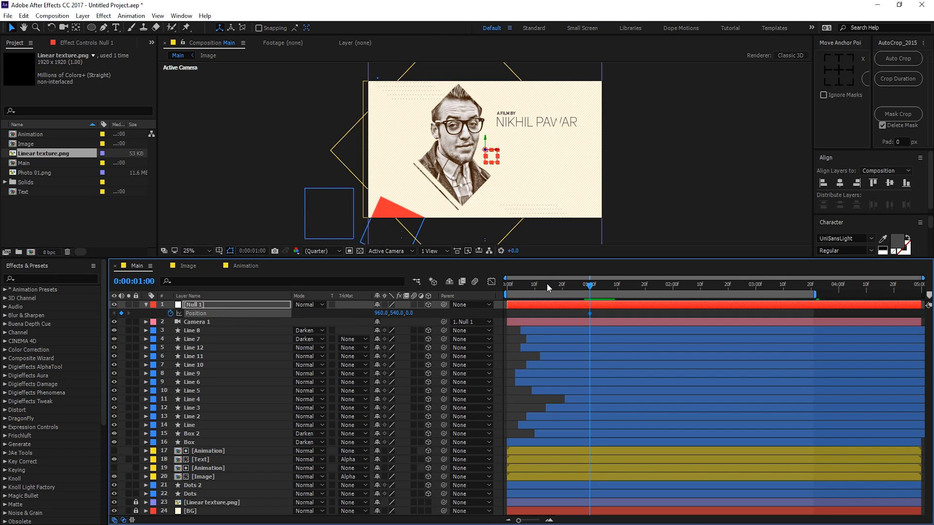
pyautogui.moveTo(547, 284); pyautogui.dragTo(571, 283)
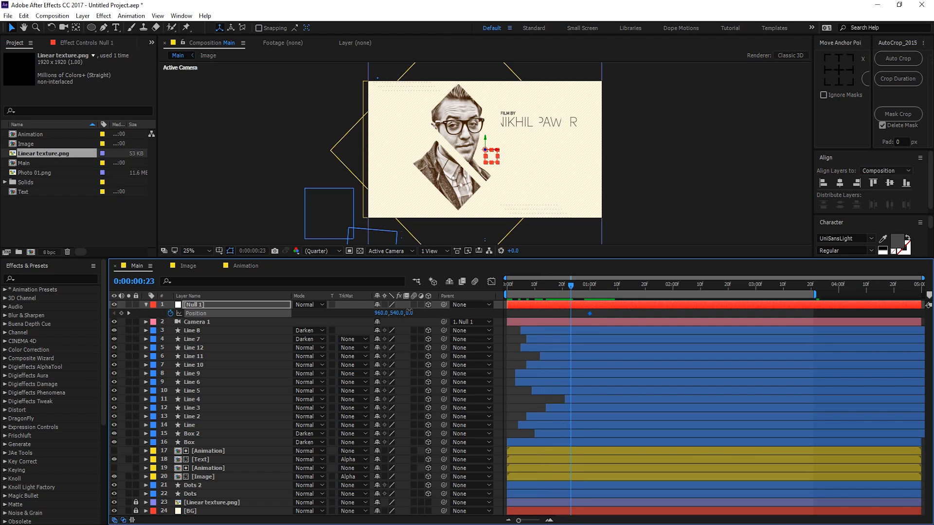
pyautogui.moveTo(409, 313); pyautogui.dragTo(629, 298)
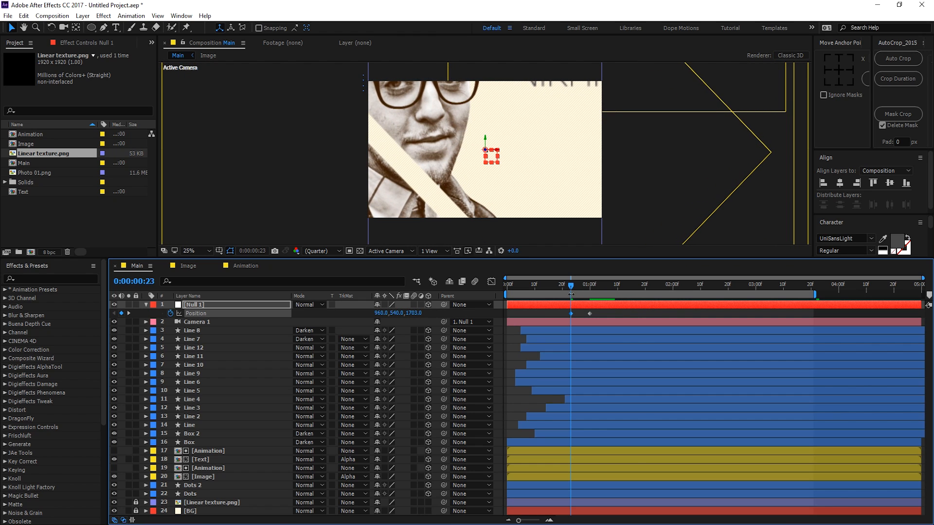
pyautogui.moveTo(573, 286); pyautogui.dragTo(590, 288)
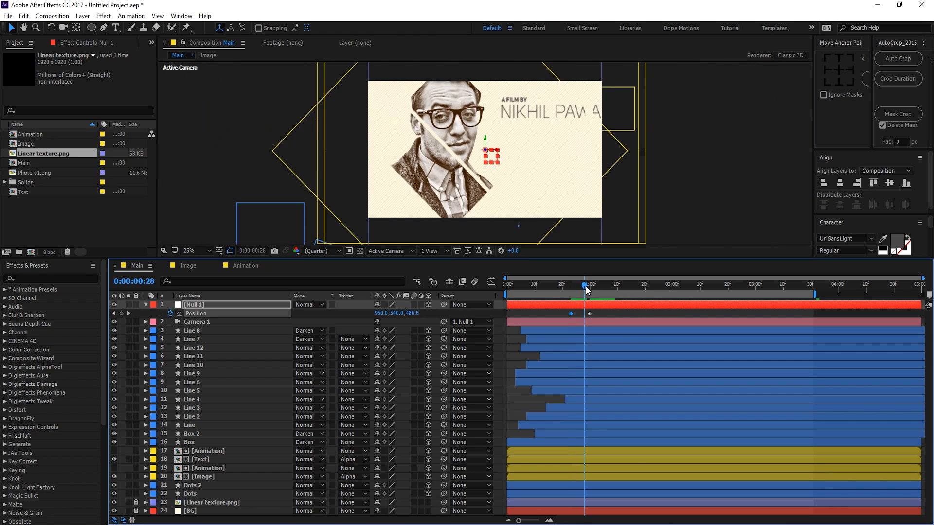
# Step: Keyframe Null 1's Orientation at one second and tilt it 17° at the start
pyautogui.click(208, 302)
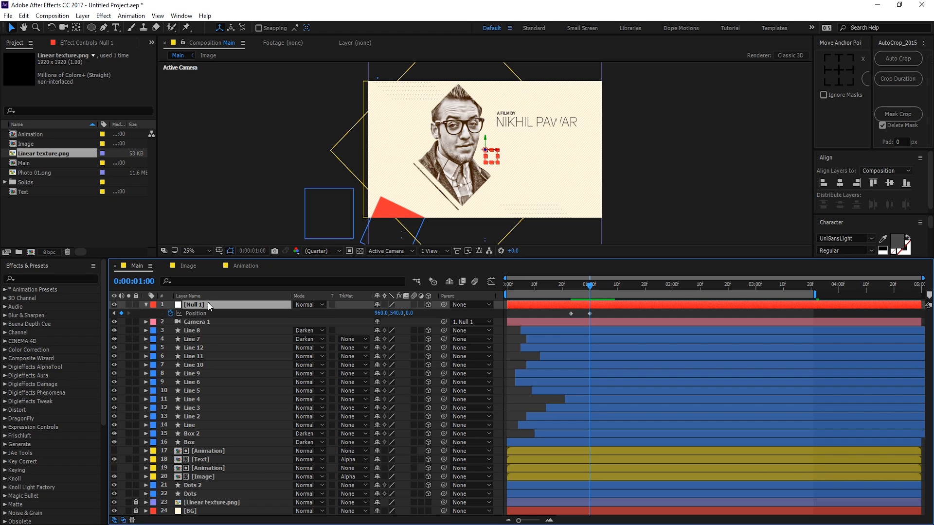
pyautogui.press('r')
pyautogui.click(170, 314)
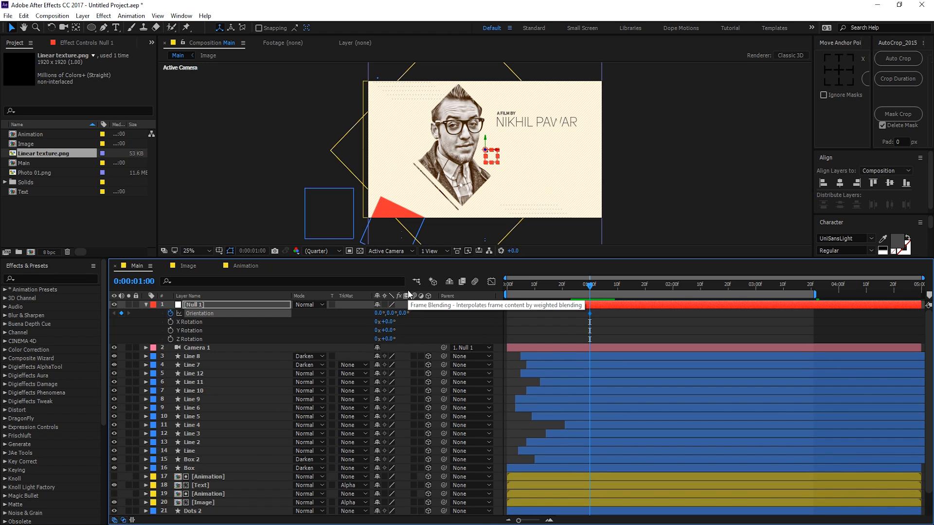
pyautogui.press('u')
pyautogui.moveTo(579, 288); pyautogui.dragTo(572, 289)
pyautogui.moveTo(402, 322); pyautogui.dragTo(411, 322)
pyautogui.moveTo(567, 290); pyautogui.dragTo(503, 328)
# Step: Apply Easy Ease to the null's keyframes and lengthen the ease into the final keyframe
pyautogui.click(591, 314)
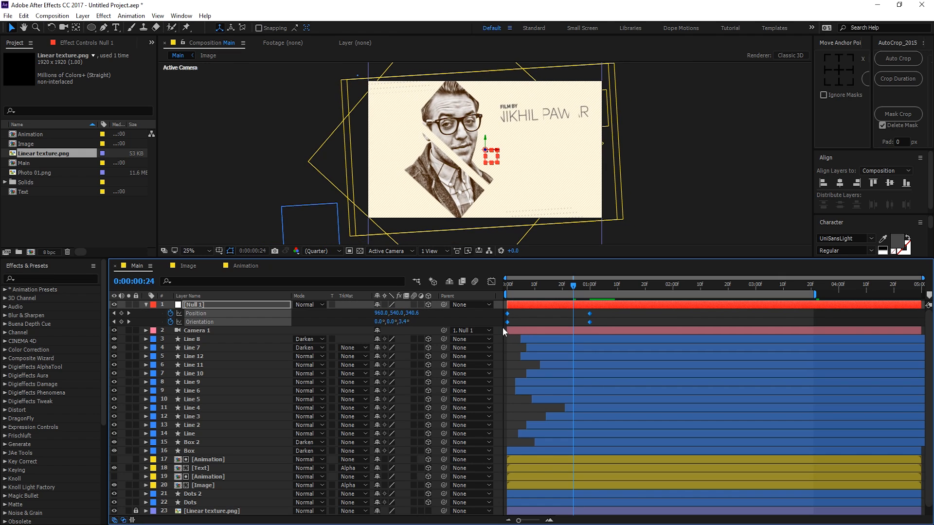
pyautogui.press('F9')
pyautogui.click(491, 281)
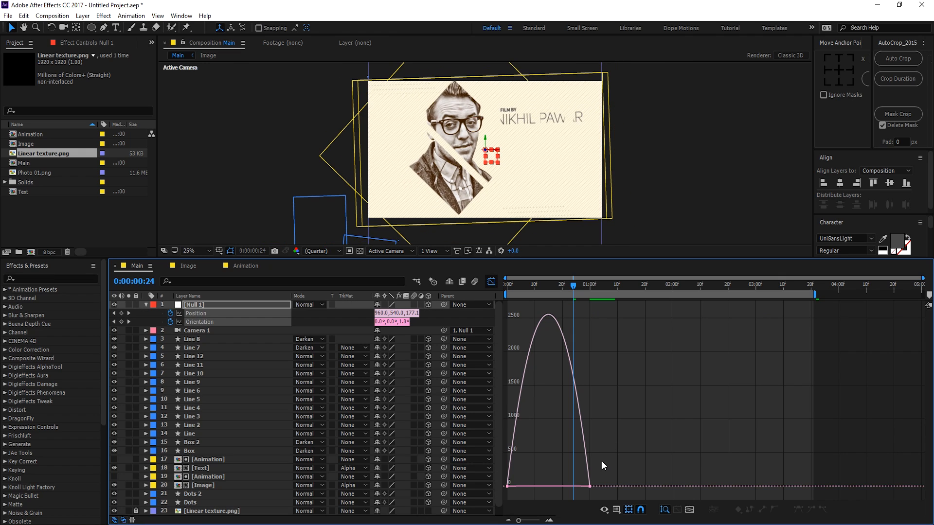
pyautogui.moveTo(575, 491); pyautogui.dragTo(528, 487)
pyautogui.click(491, 282)
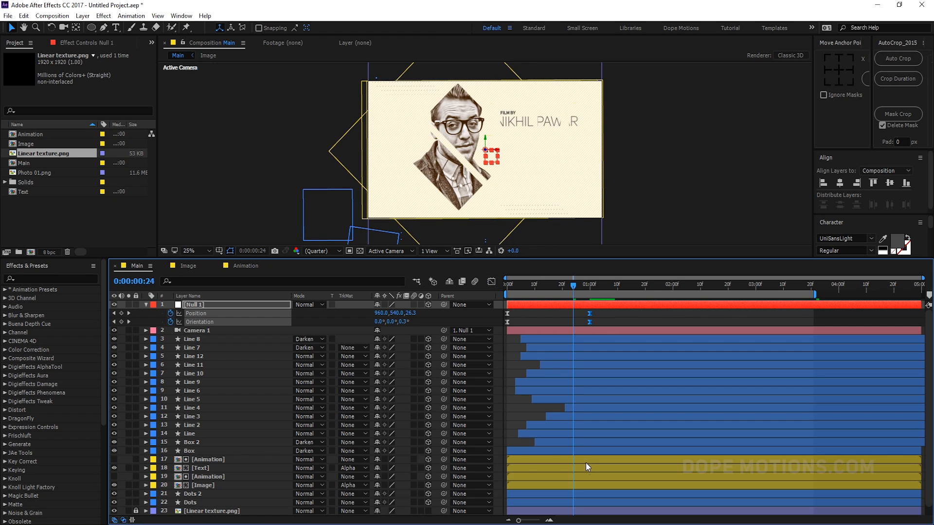
pyautogui.click(522, 410)
# Step: Move Null 1's one-second keyframes to about 0:00:02:01 and preview the slower fly-in
pyautogui.press('space')
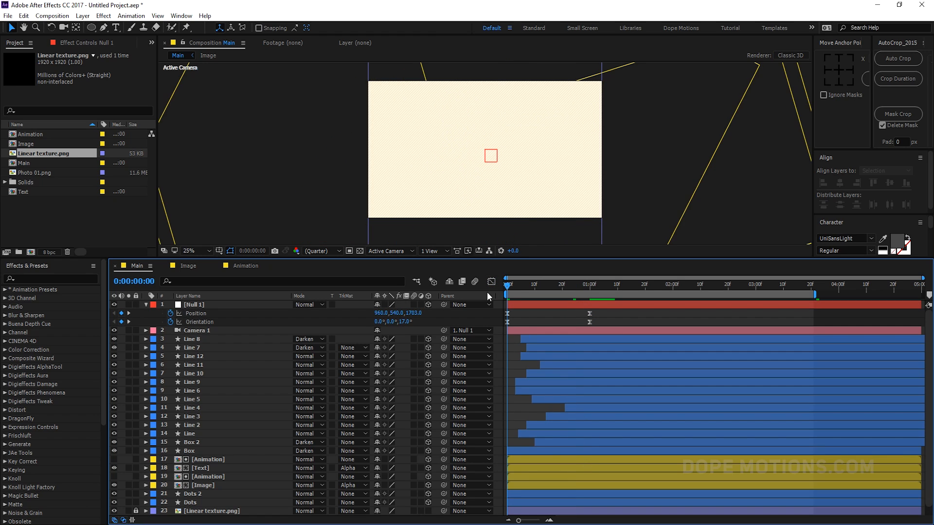
pyautogui.click(556, 287)
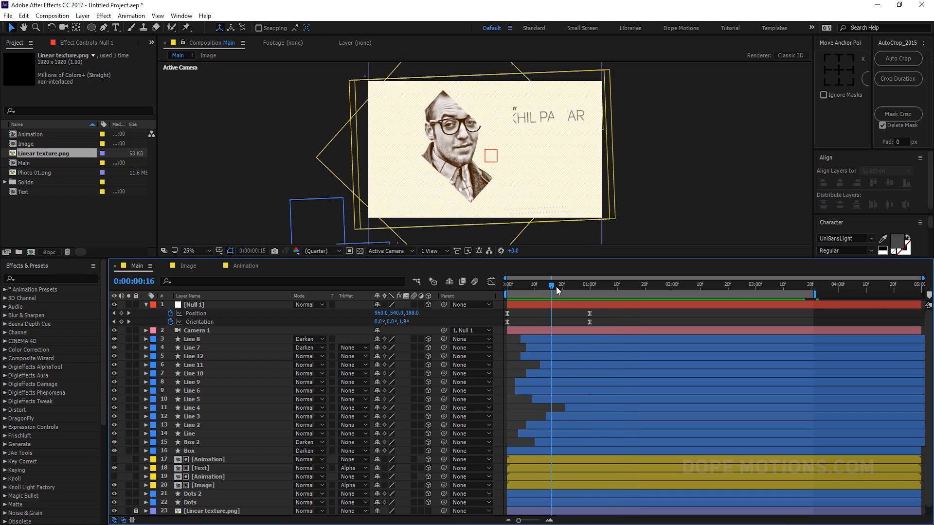
pyautogui.moveTo(587, 313); pyautogui.dragTo(677, 314)
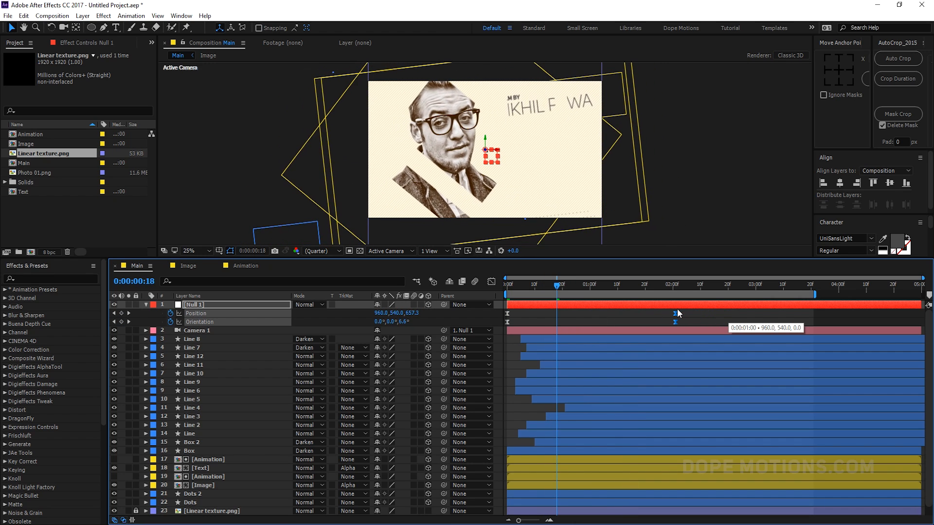
pyautogui.moveTo(539, 288); pyautogui.dragTo(487, 291)
pyautogui.press('space')
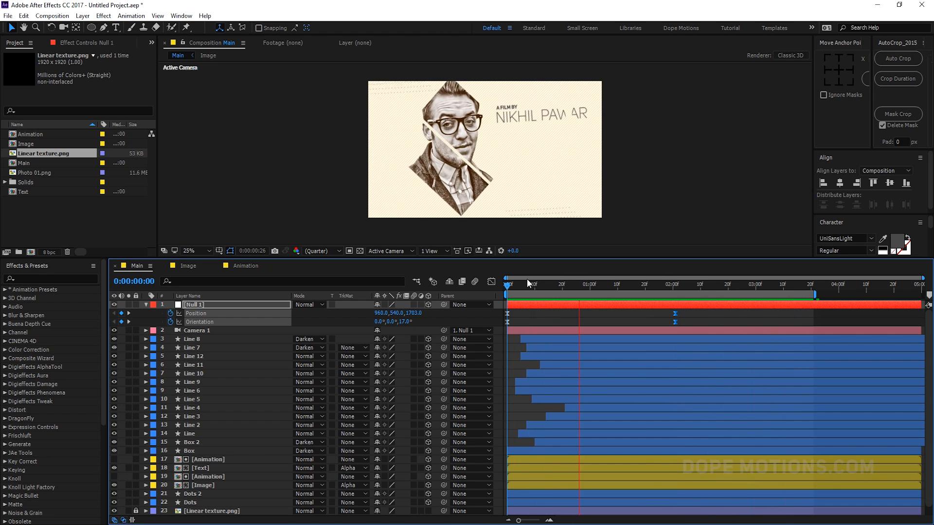
pyautogui.moveTo(533, 287); pyautogui.dragTo(728, 292)
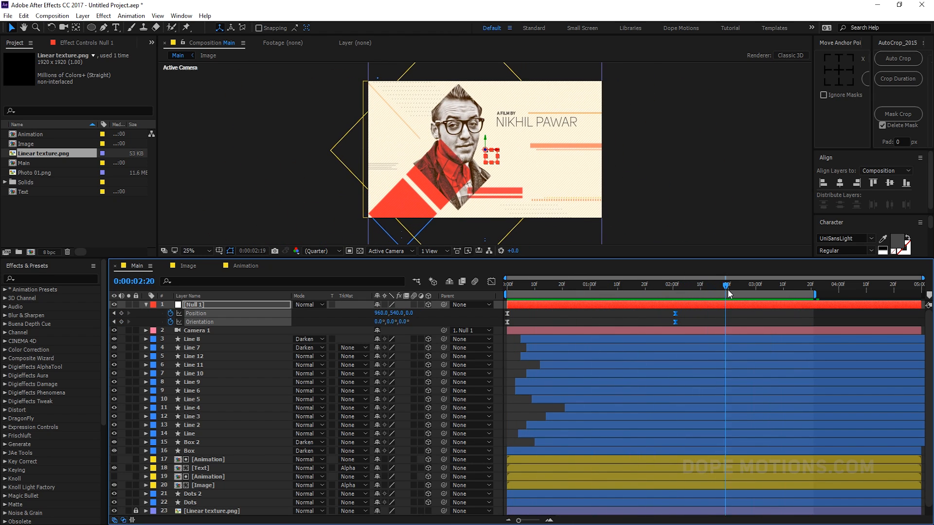
pyautogui.click(578, 317)
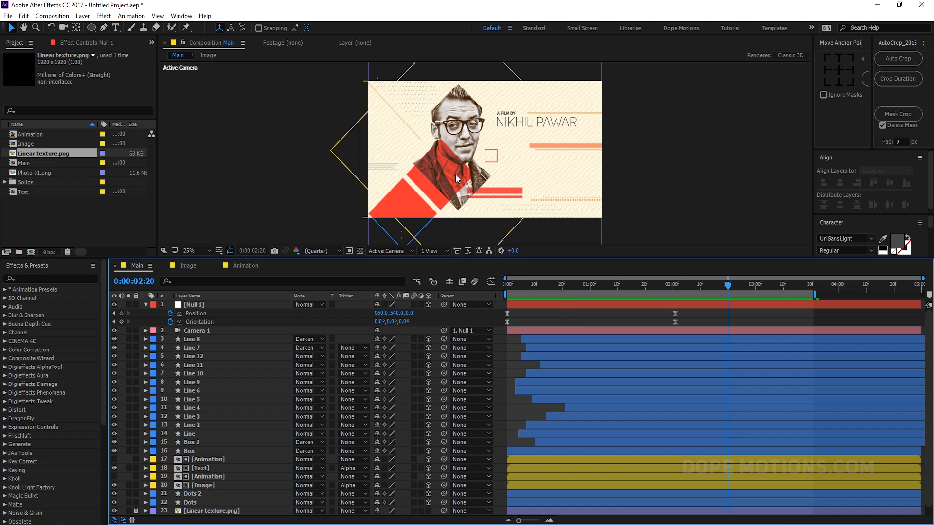
pyautogui.scroll(2, 456, 175)
# Step: Enlarge the composition viewer and try moving Box and Box 2 toward the camera along Z
pyautogui.moveTo(461, 128); pyautogui.dragTo(462, 123)
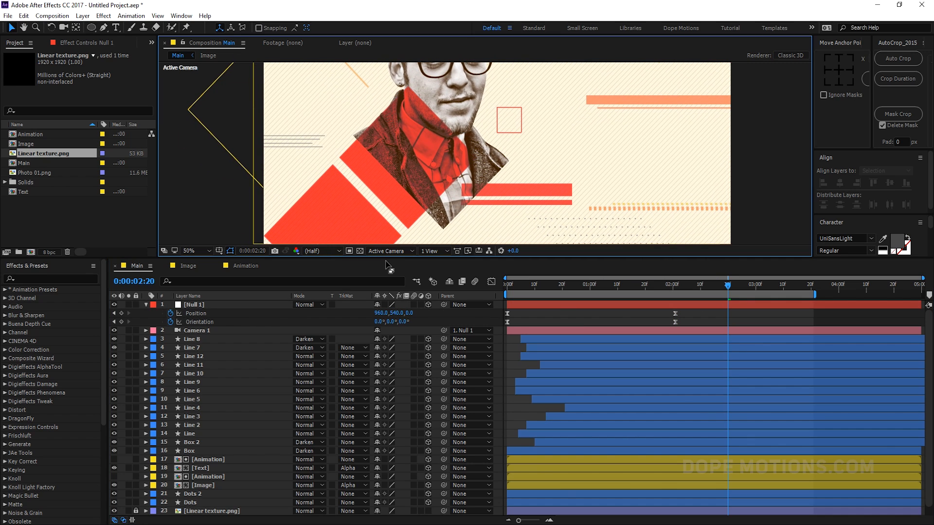
pyautogui.moveTo(386, 258); pyautogui.dragTo(386, 340)
pyautogui.click(399, 230)
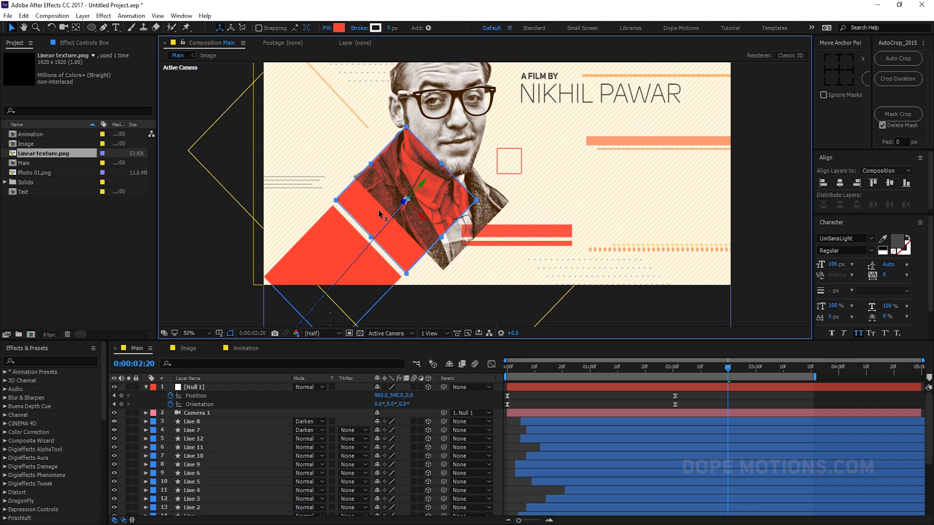
pyautogui.moveTo(380, 213); pyautogui.dragTo(285, 254)
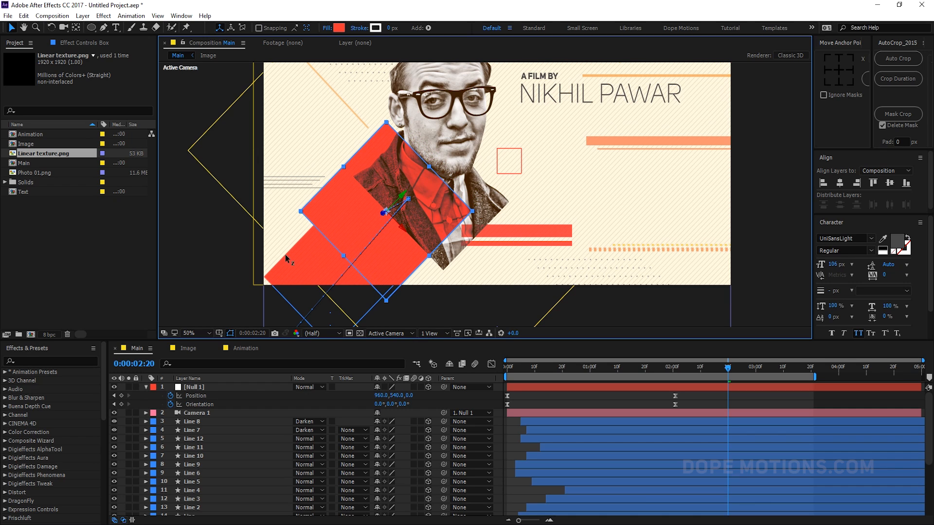
pyautogui.click(341, 294)
pyautogui.moveTo(310, 290); pyautogui.dragTo(191, 335)
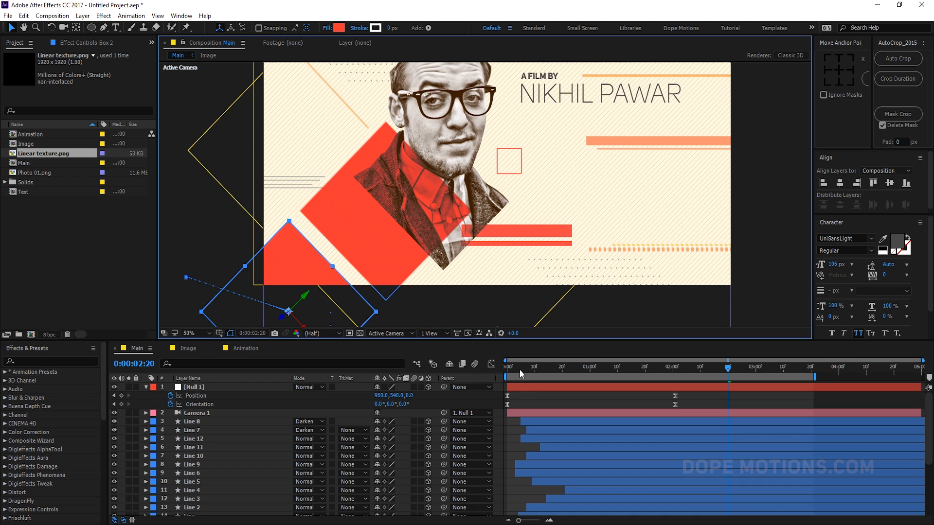
# Step: Undo the box depth moves and preview the title animation from the start
pyautogui.moveTo(519, 369); pyautogui.dragTo(687, 373)
pyautogui.press('k')
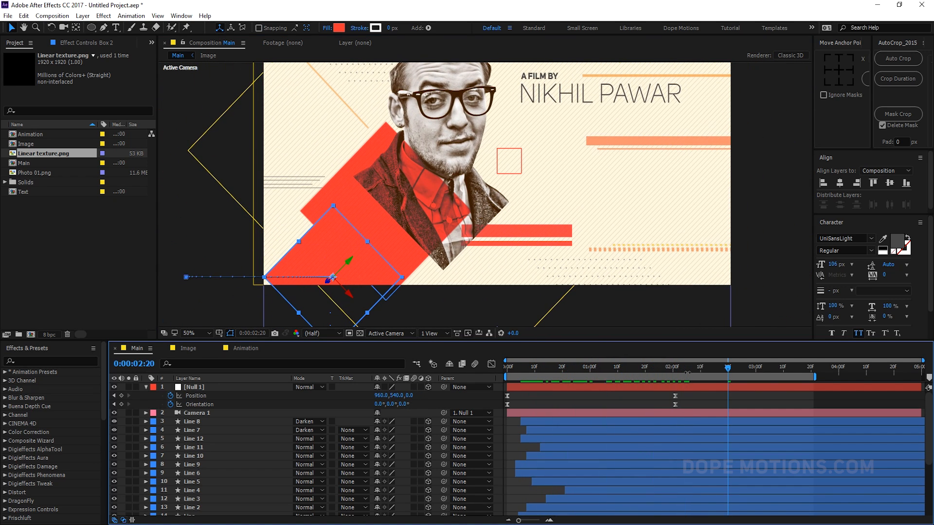
pyautogui.hotkey('ctrl', 'z')
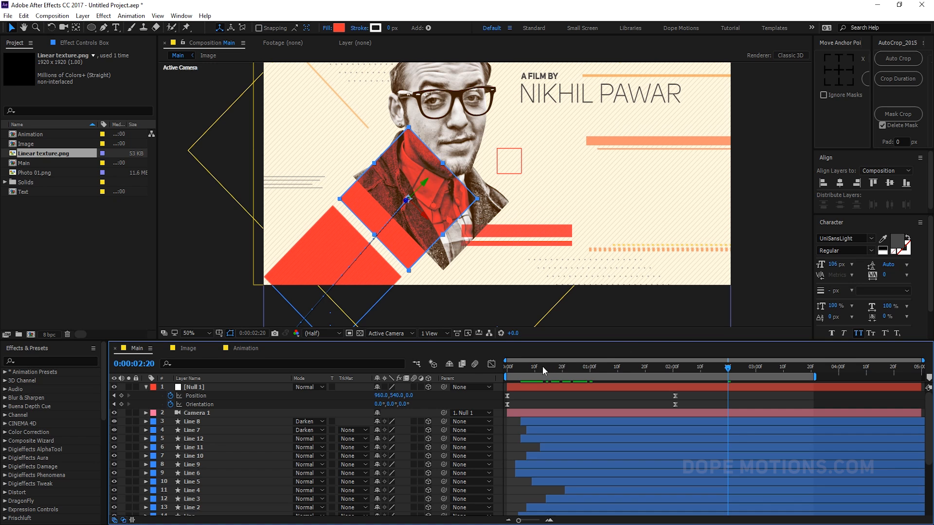
pyautogui.moveTo(512, 237); pyautogui.dragTo(505, 280)
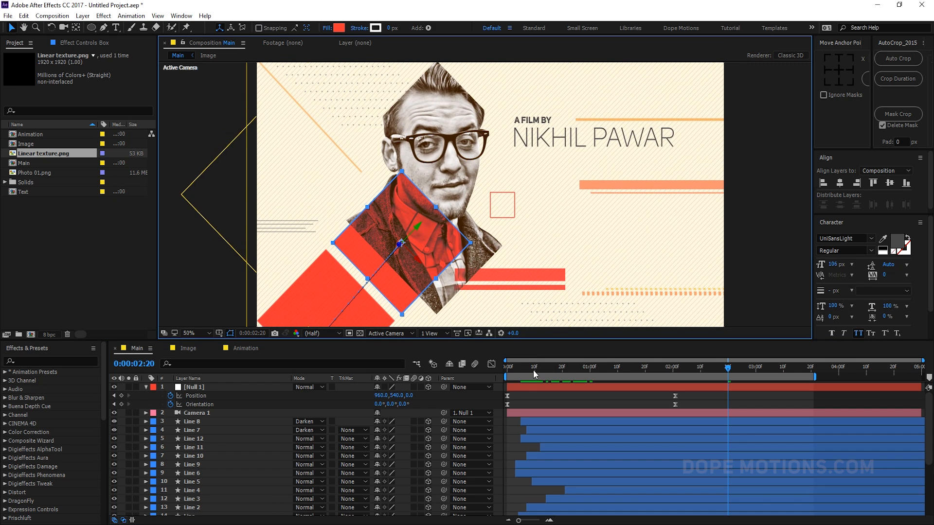
pyautogui.press('Home')
pyautogui.press('space')
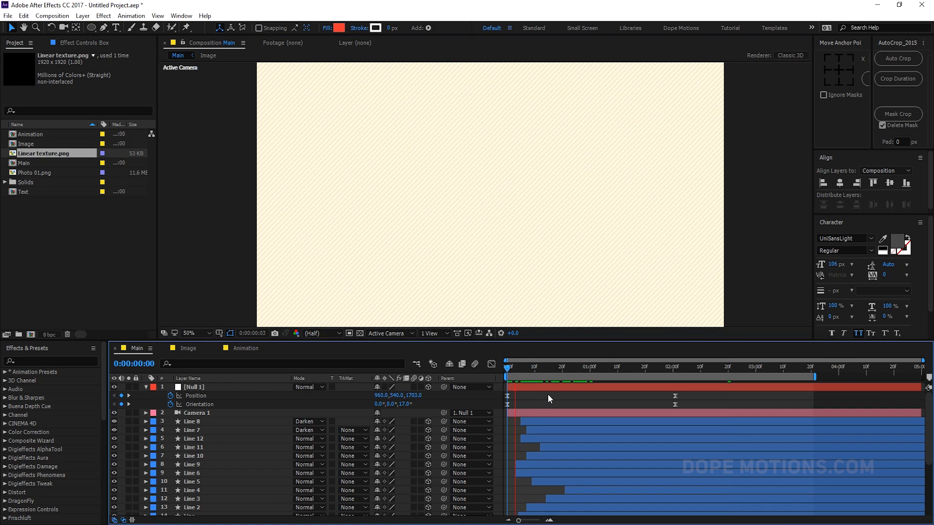